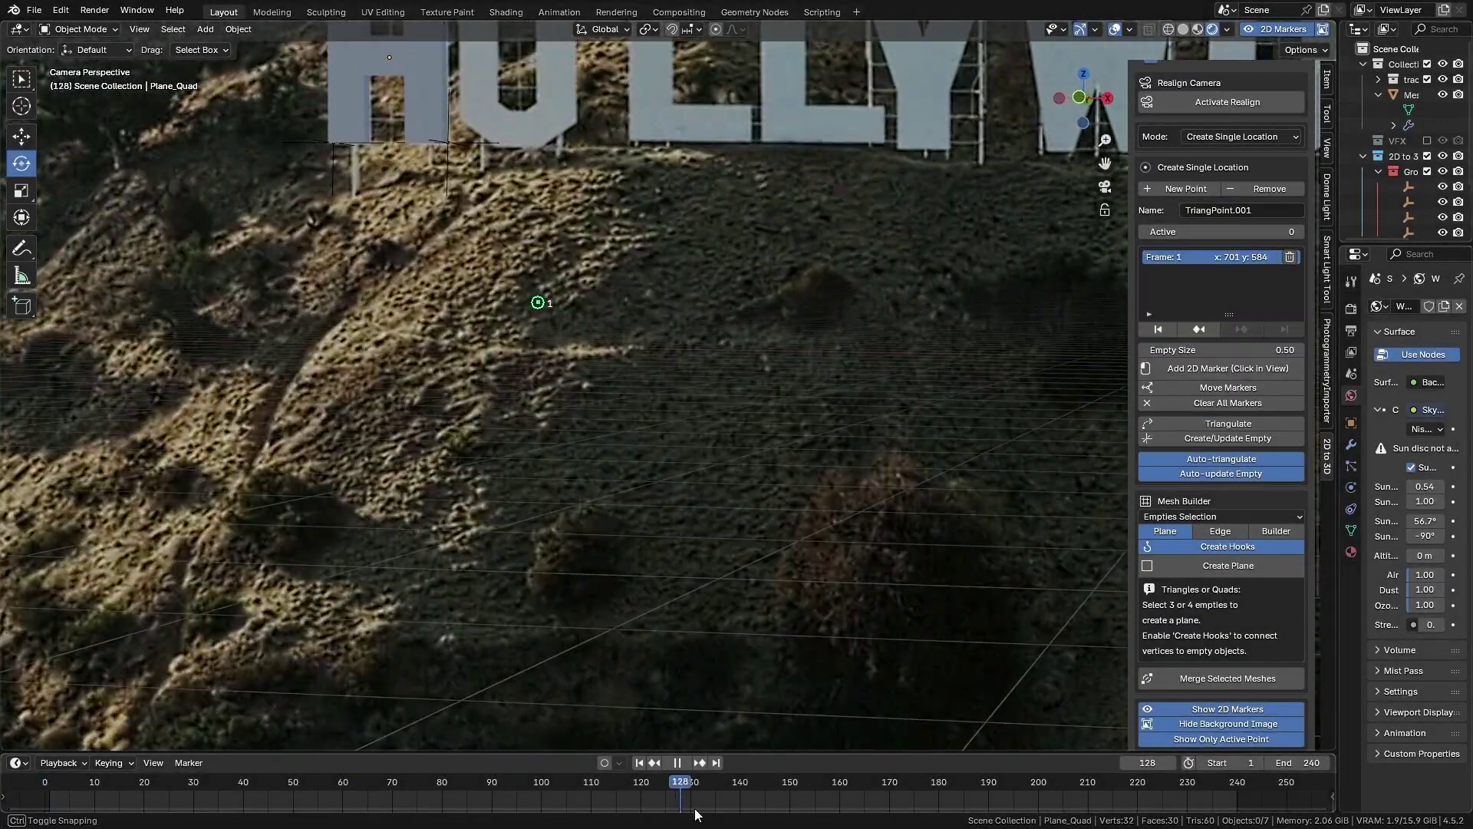
Step: Add a 2D marker for the hillside point below the Hollywood sign at frame 158
right_click(602, 499)
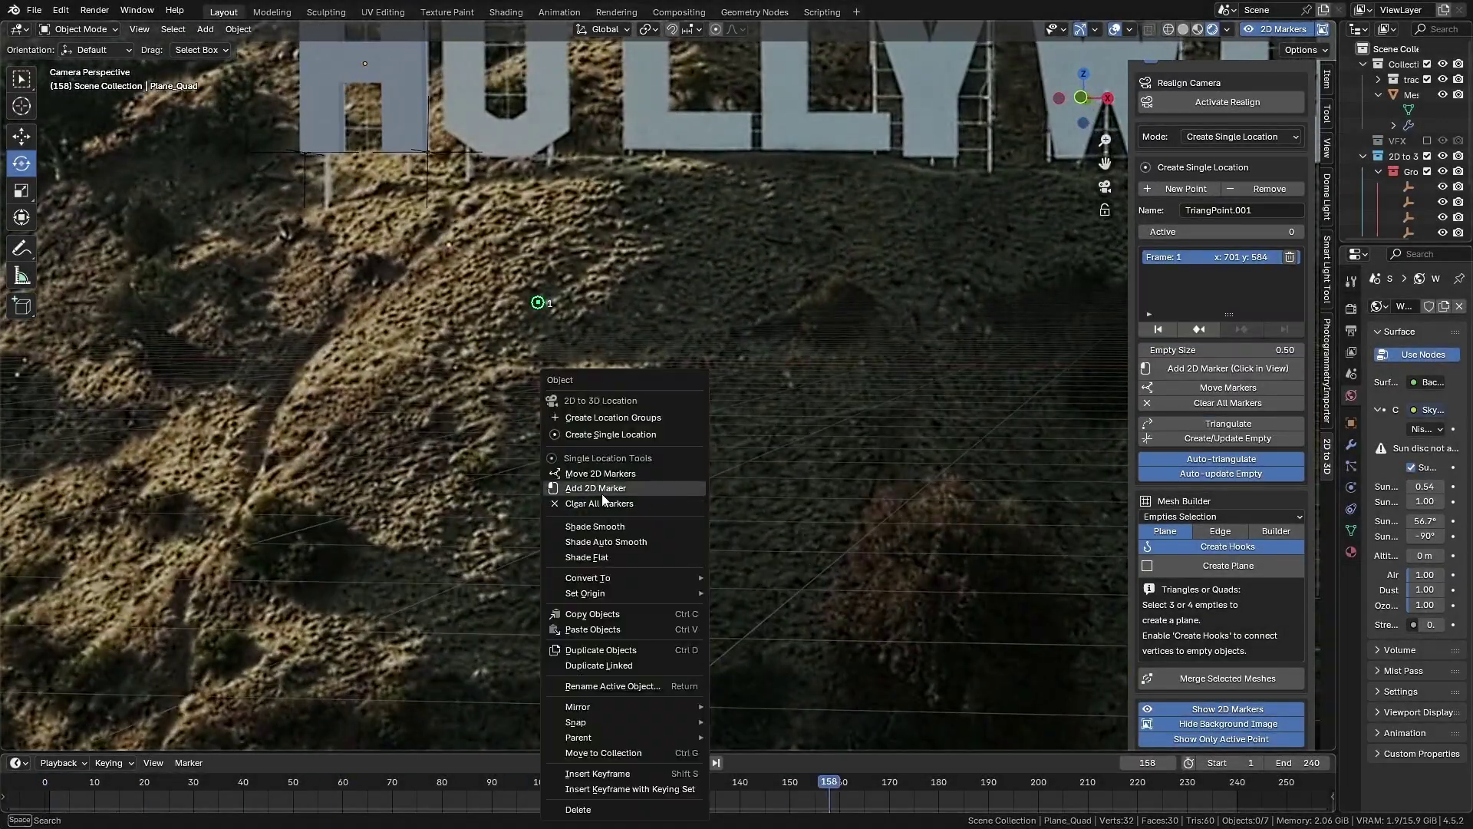
click(602, 491)
click(657, 356)
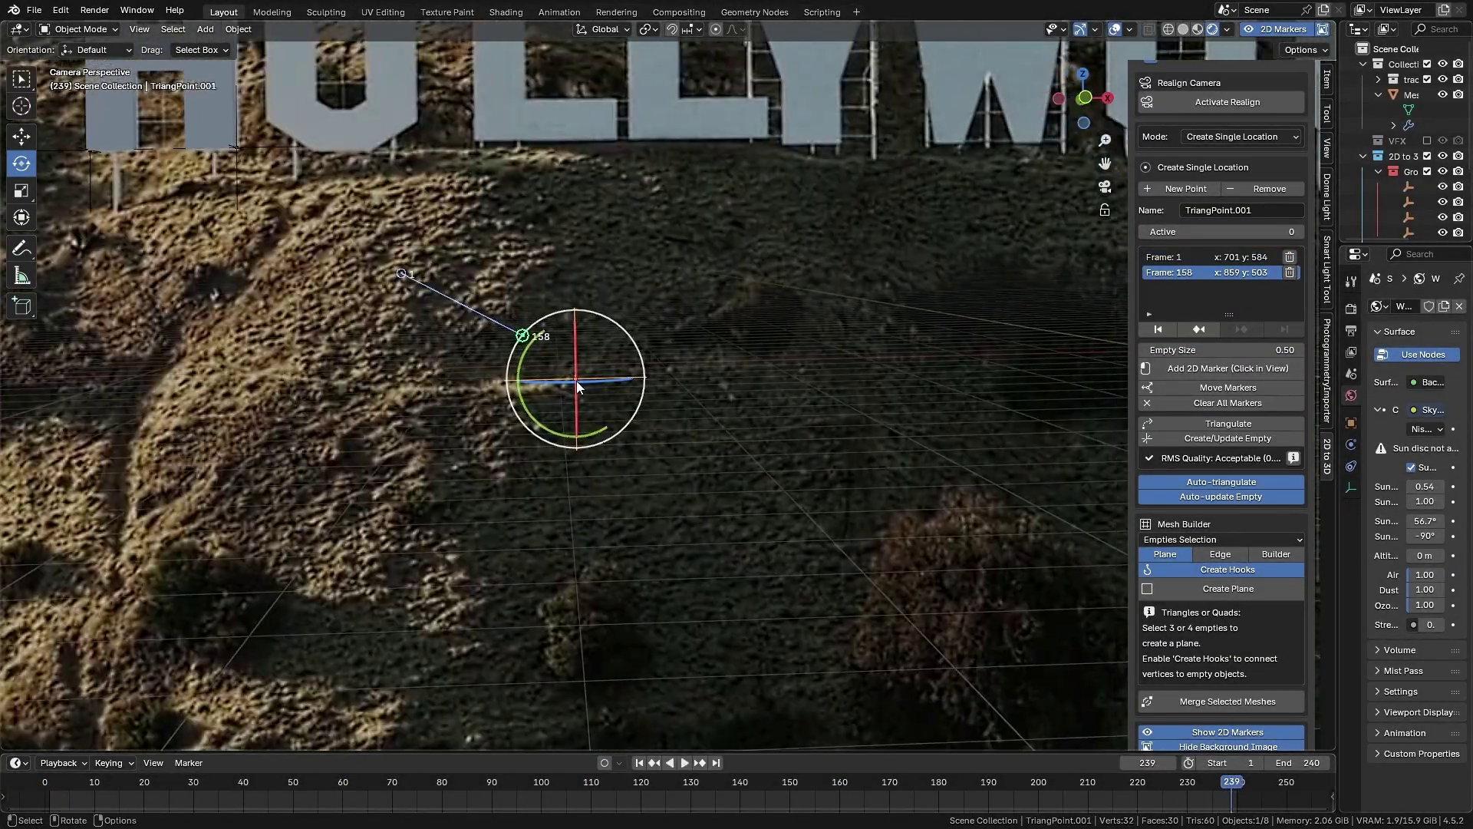
Step: Snap the 3D cursor to the triangulated hillside empty and snap the letter V onto the cursor
key(shift+s)
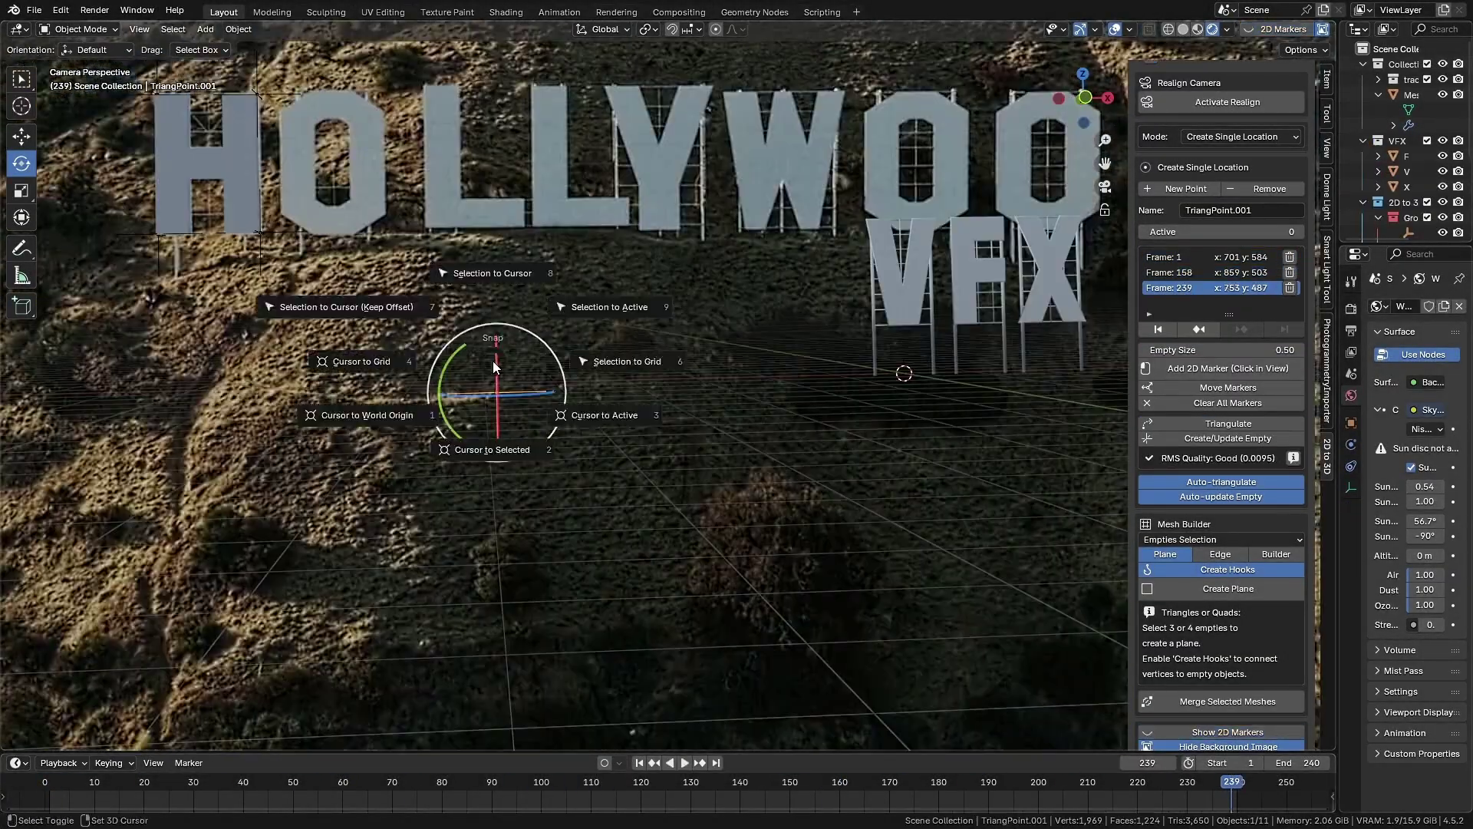
click(493, 265)
key(shift+s)
click(894, 184)
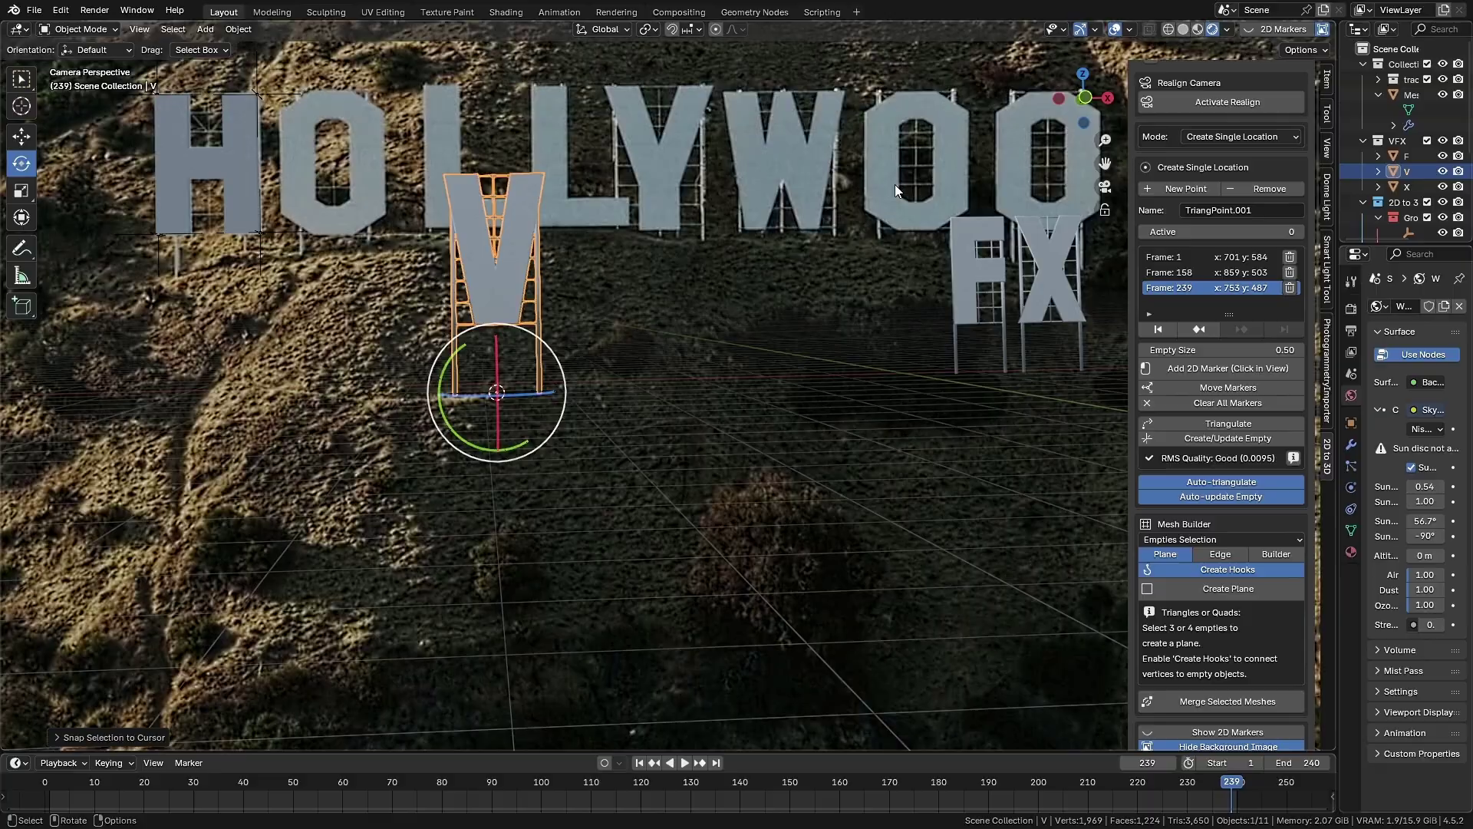
Step: Bring the letters F and X over to the 3D cursor spot on the hillside and play the shot
click(1062, 288)
shift+click(976, 276)
key(shift+r)
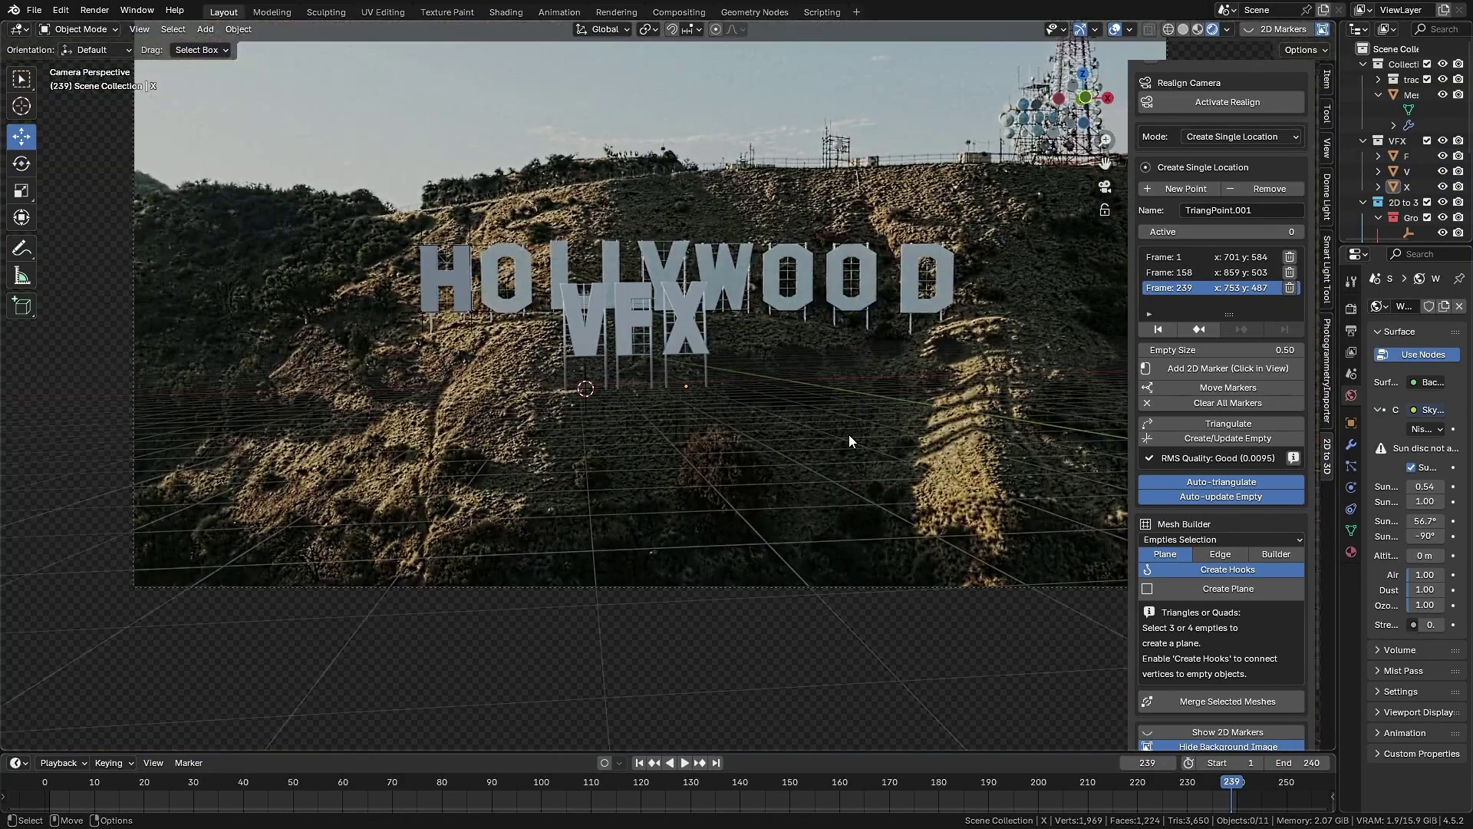
key(space)
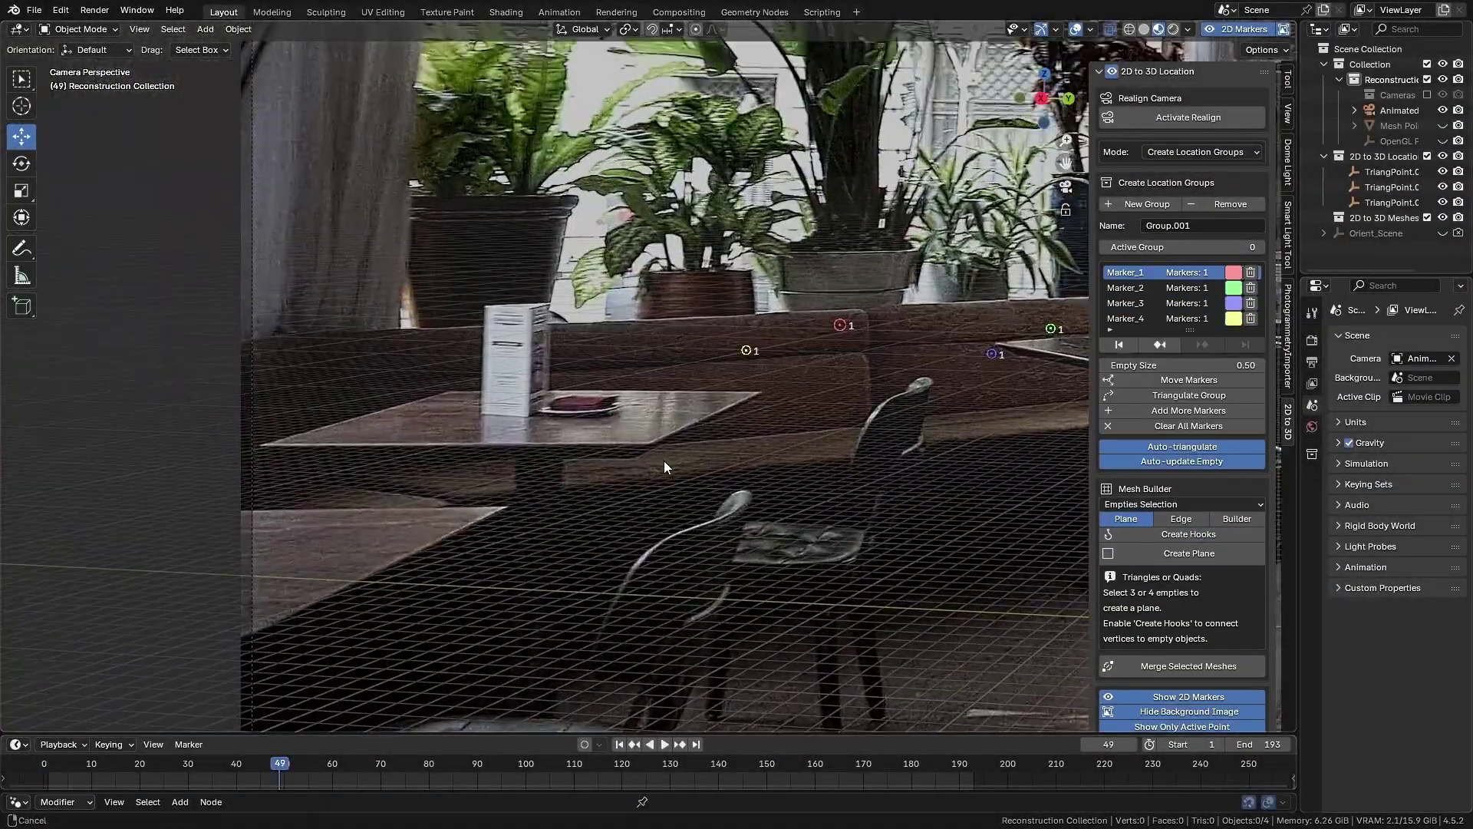
Step: Reposition the group's four 2D markers onto the table's corners at frame 49
right_click(499, 337)
click(614, 427)
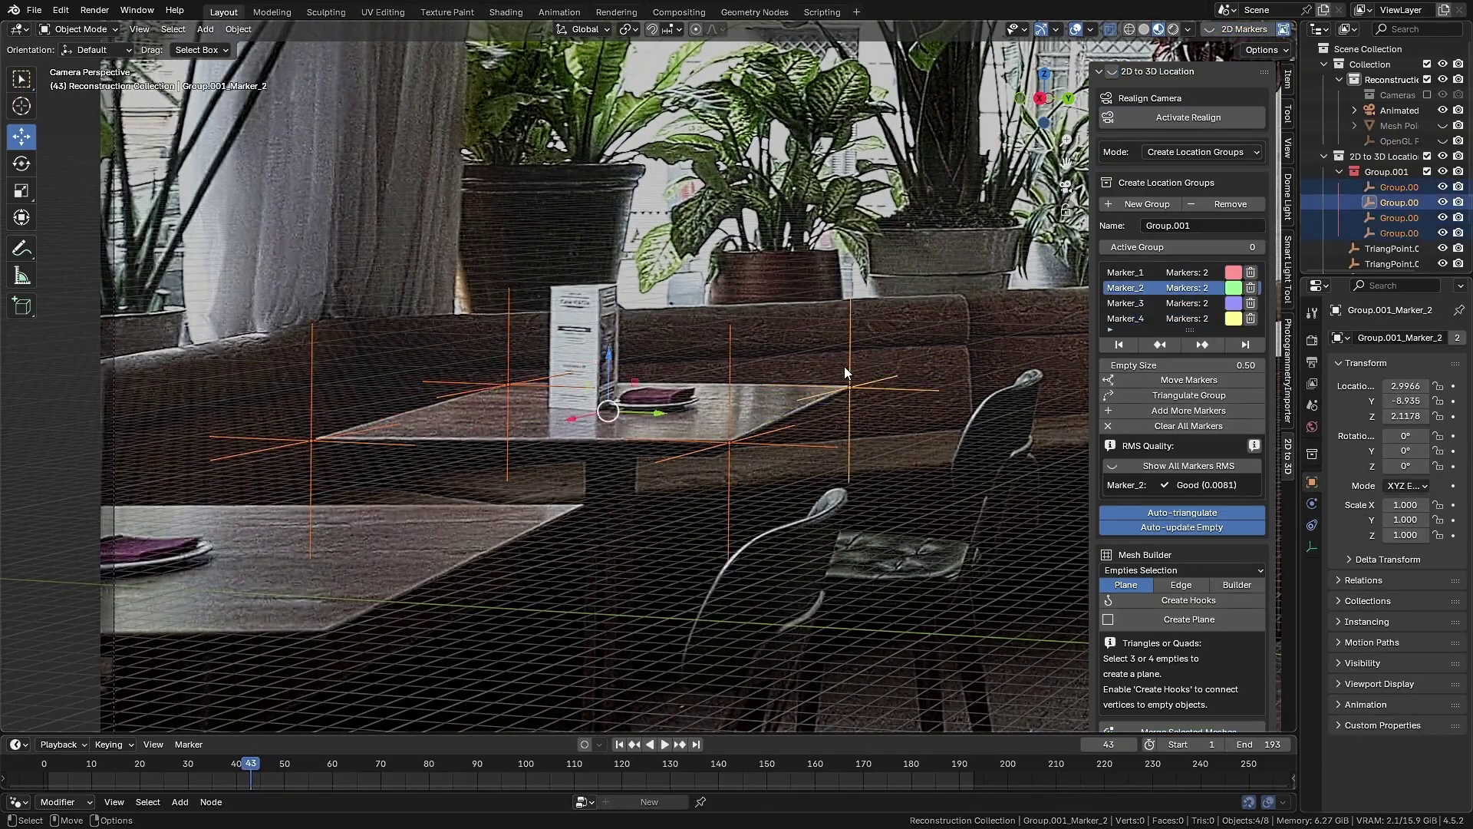
scroll(1184, 514, down, 3)
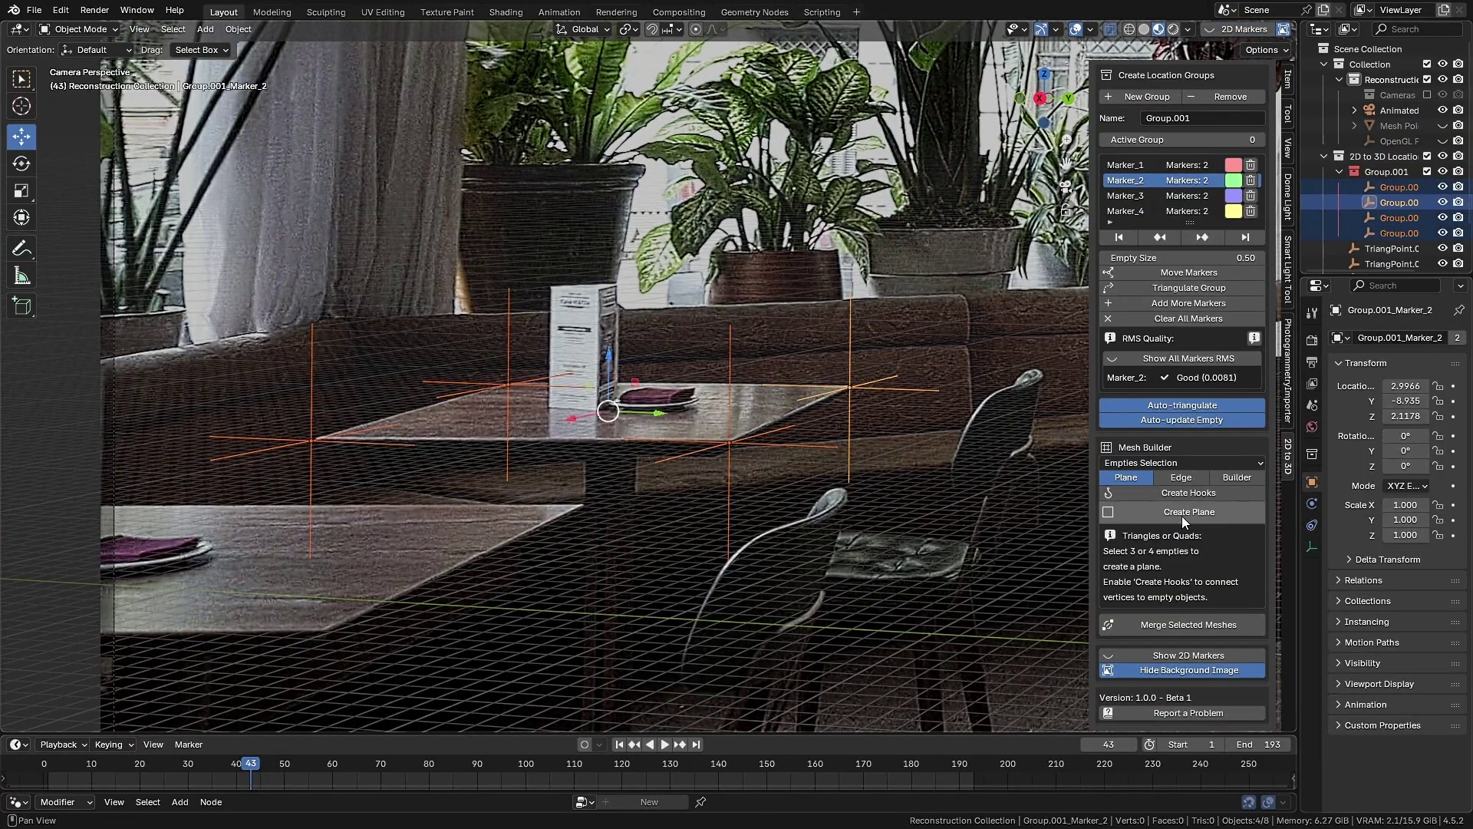
Step: Create a plane from the four table-corner empties and extrude its face along the normals by about 0.036 m
click(1184, 513)
key(Tab)
right_click(666, 421)
click(647, 477)
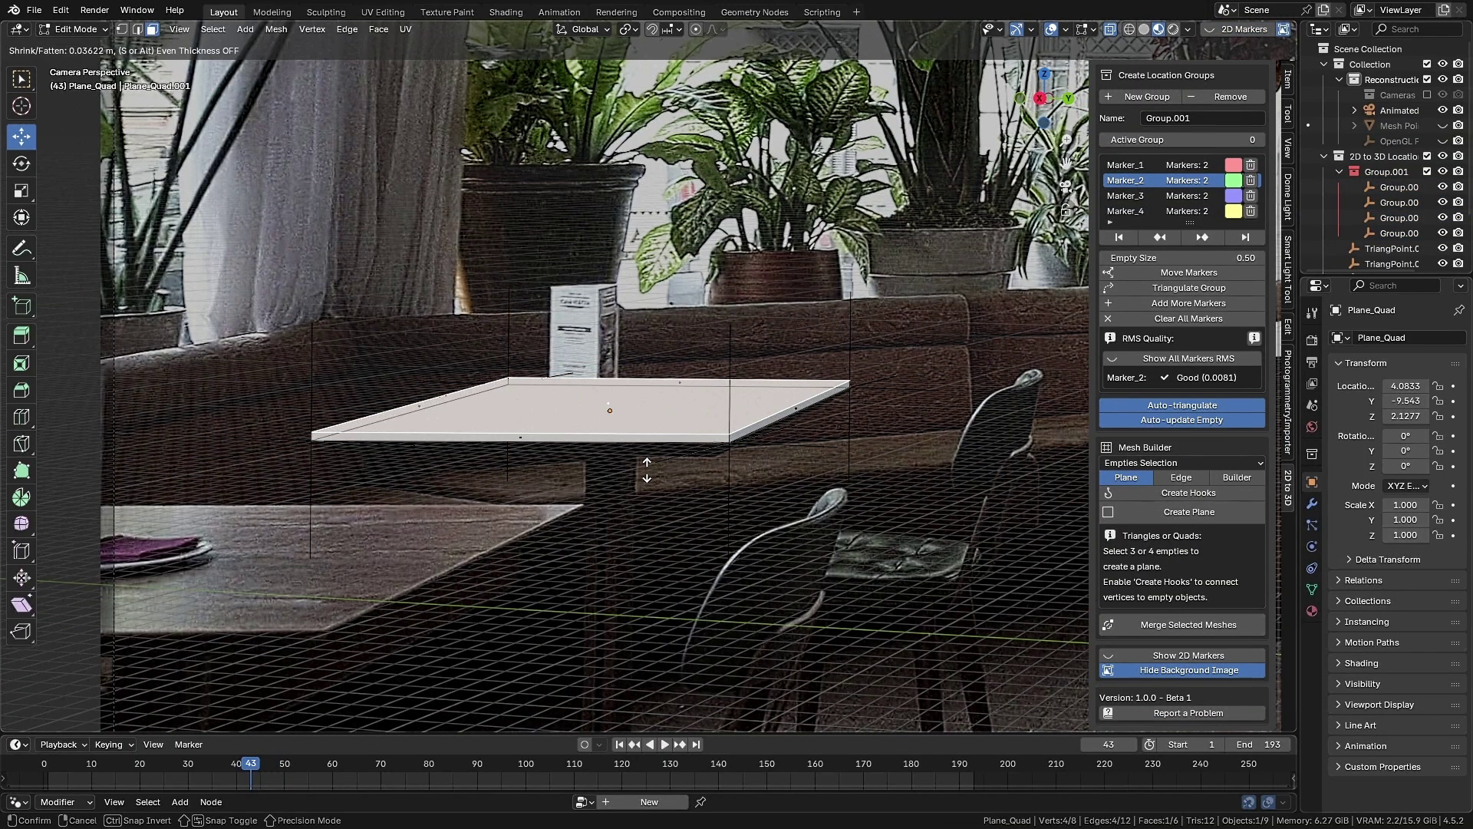
click(646, 469)
Step: Extrude a face of the tabletop mesh along its normals again in camera view, and return to Object Mode
middle_drag(642, 452, 651, 407)
click(164, 576)
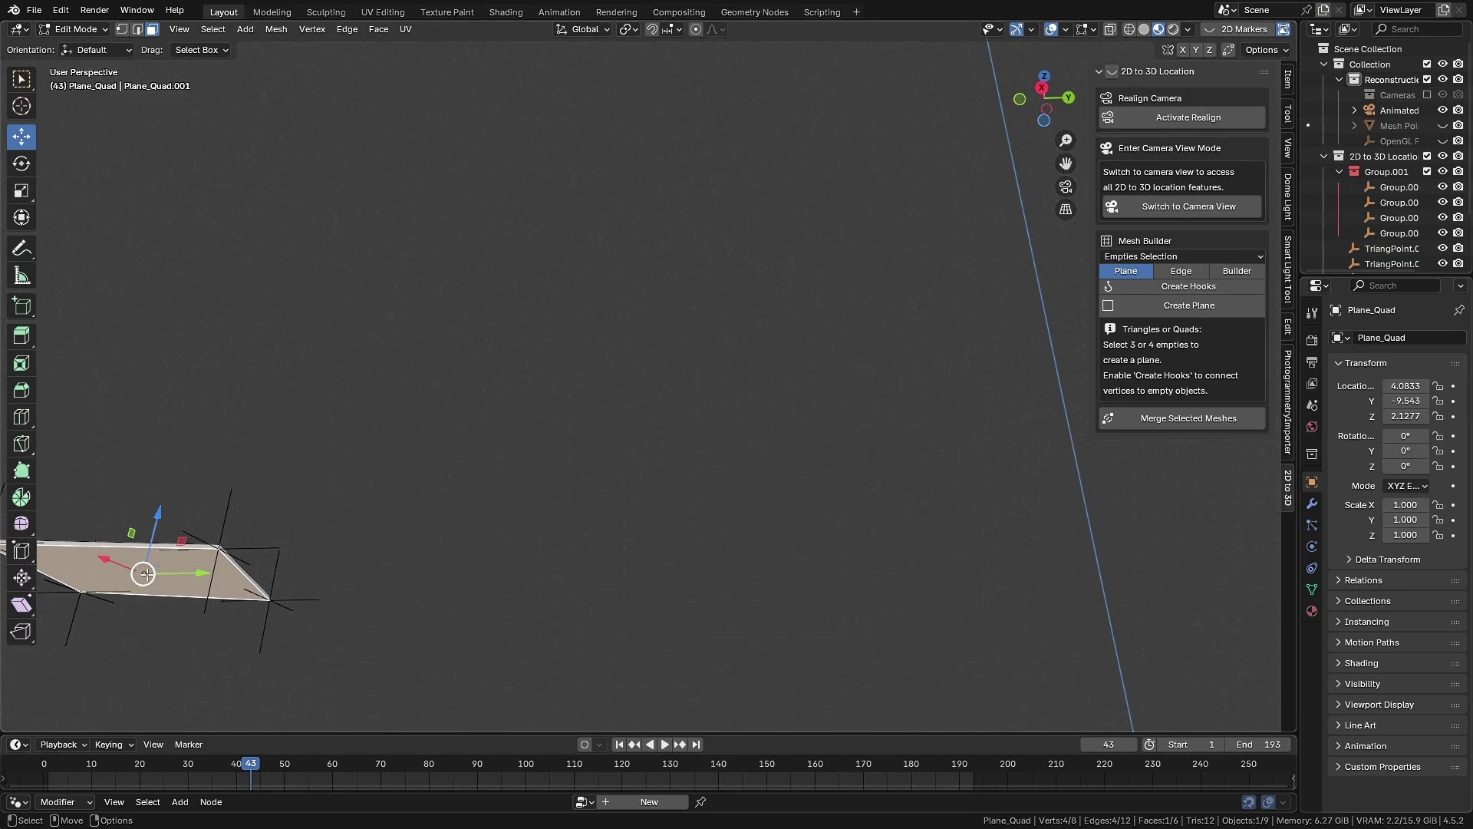
key(KP_0)
right_click(545, 459)
click(549, 458)
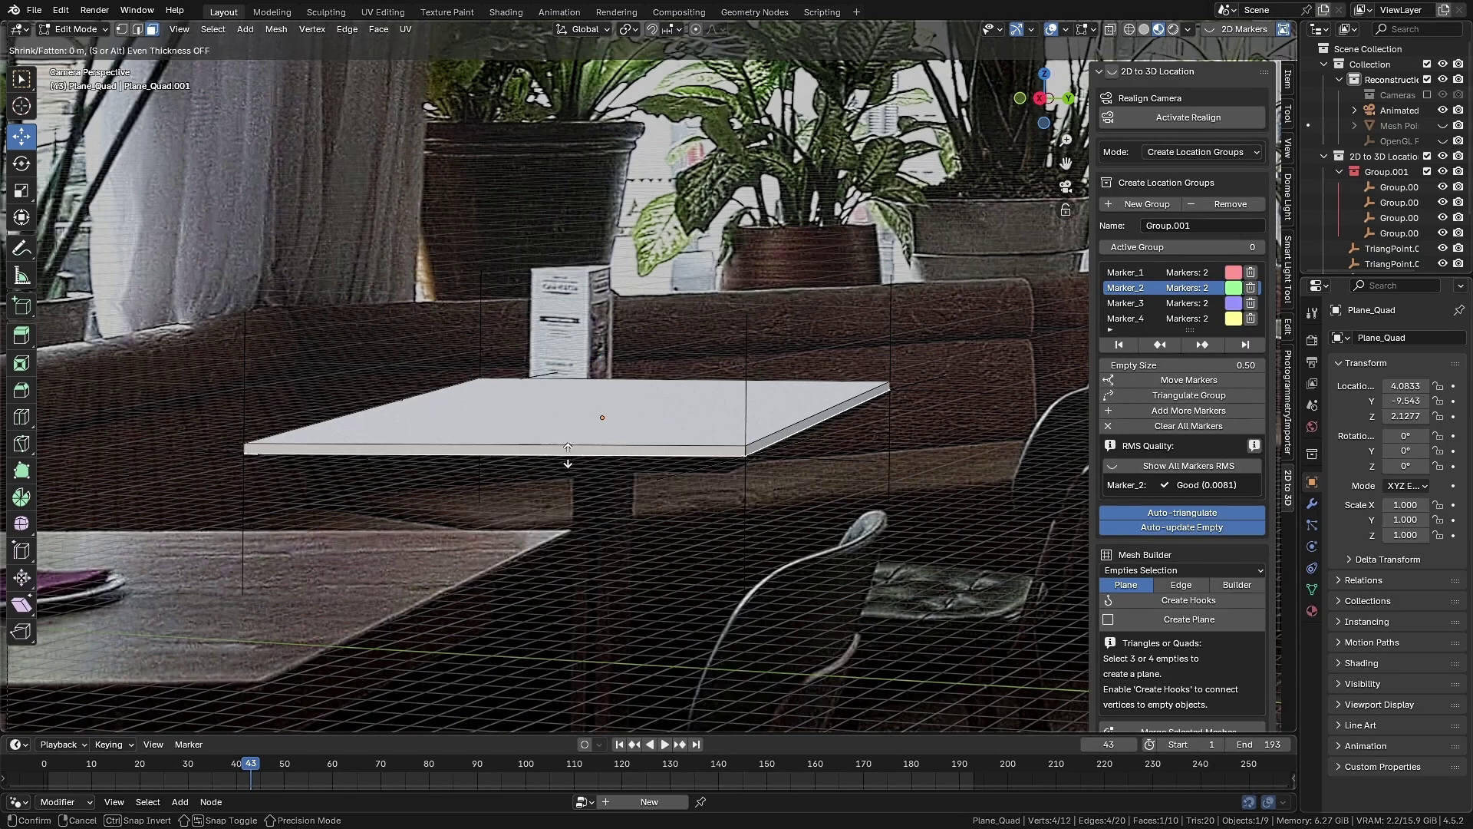
click(568, 446)
drag(639, 488, 641, 482)
key(Tab)
Step: Play the shot and rewind it to check how the tabletop mesh follows the footage
key(space)
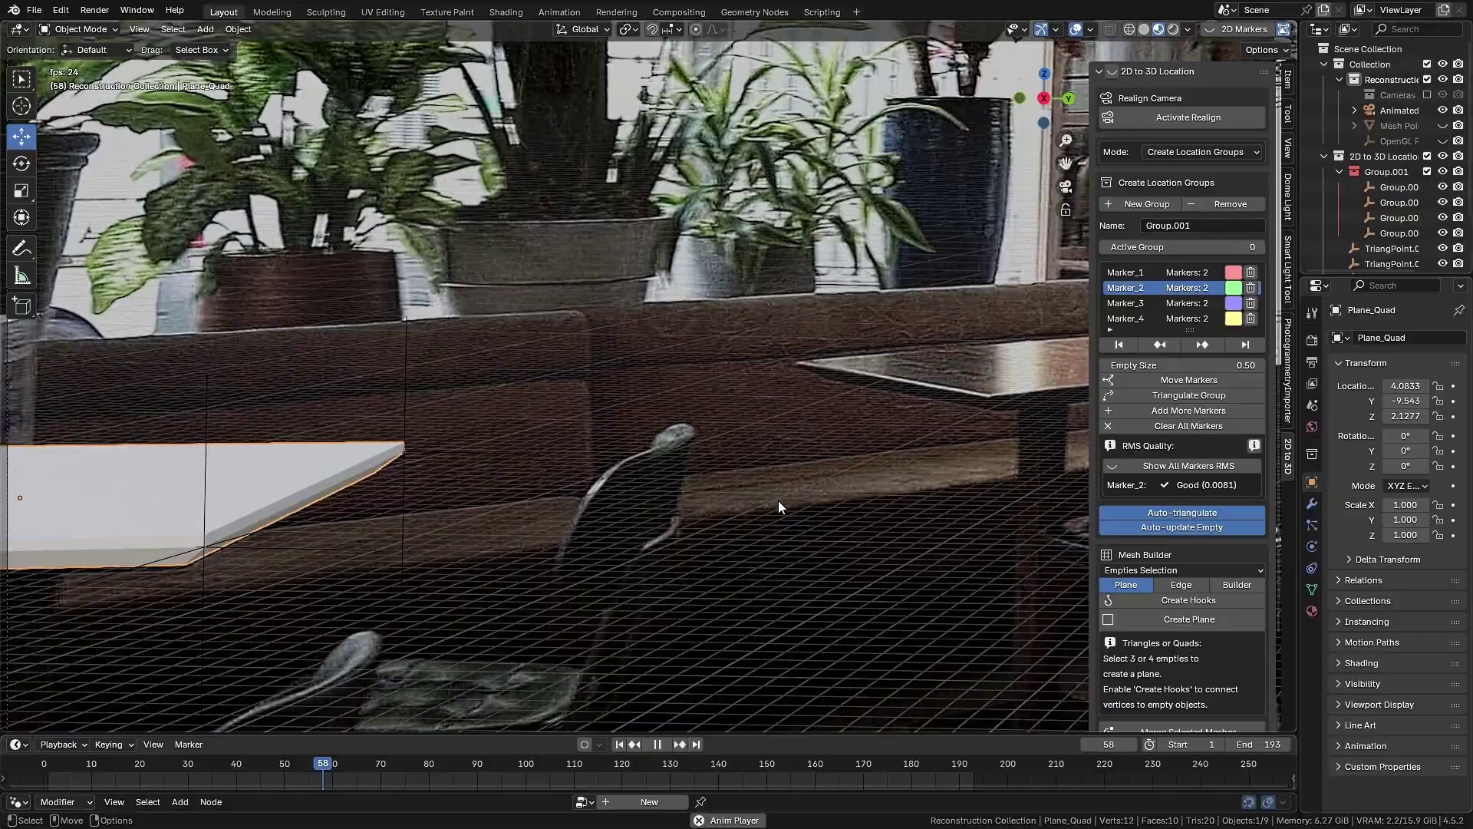
scroll(778, 500, down, 6)
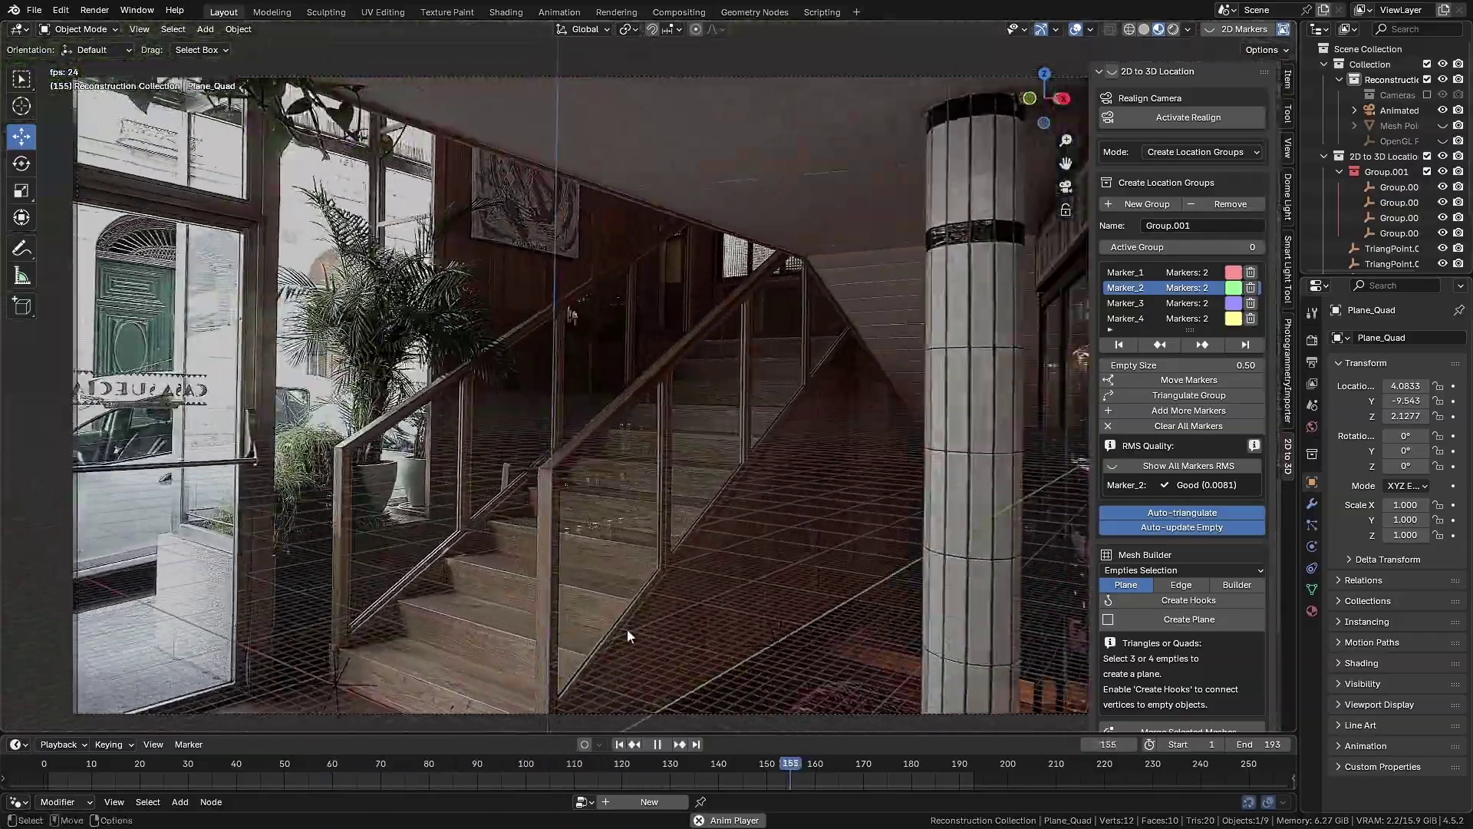
click(620, 745)
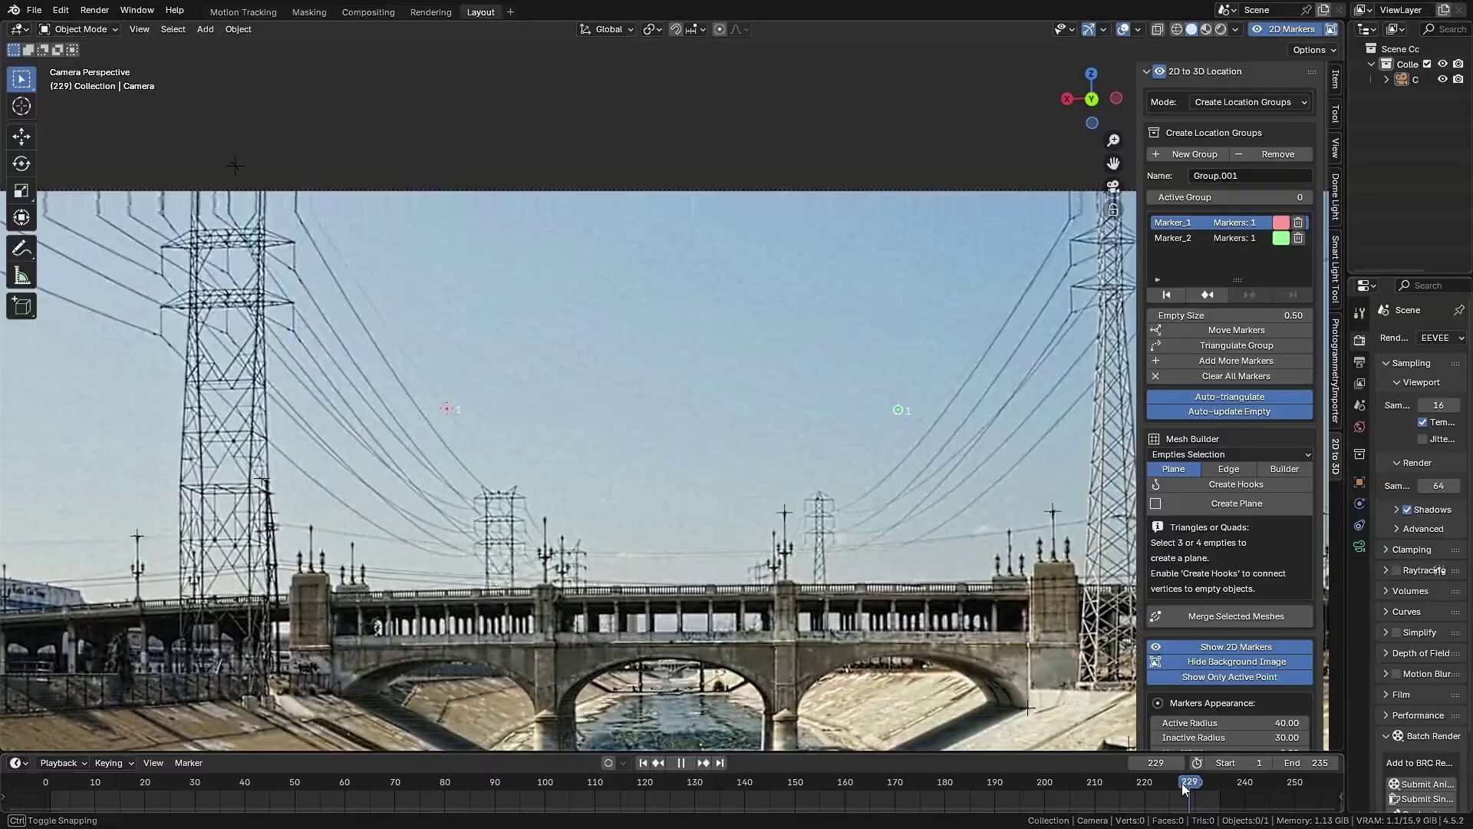
Step: Move the Marker_1 point onto the crossarm tip of the left transmission tower at frame 174
key(space)
right_click(481, 539)
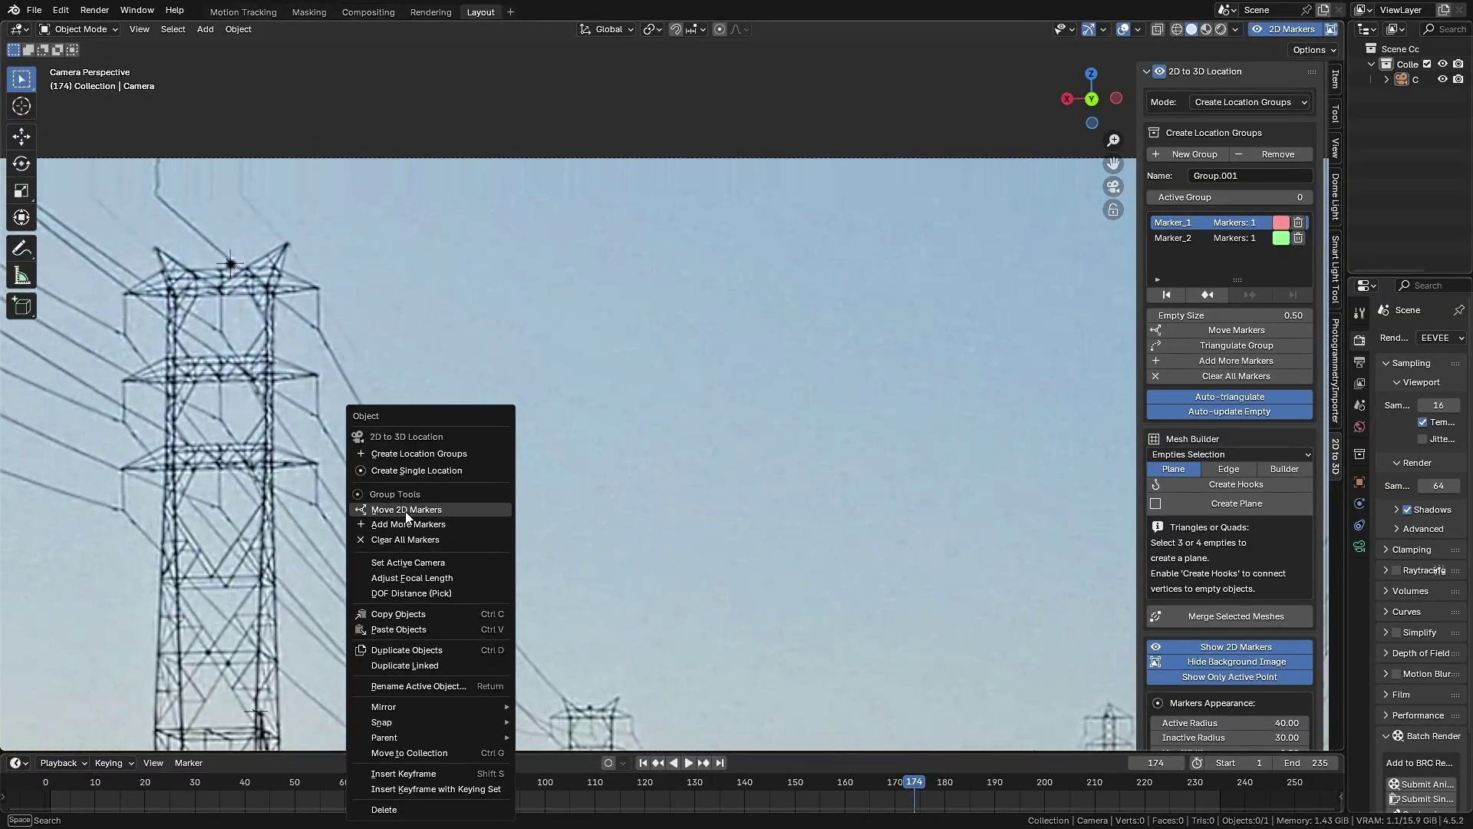
click(406, 515)
click(323, 284)
click(323, 284)
Step: Move the Marker_2 point onto the crossarm tip of the right transmission tower at frame 174
scroll(375, 325, down, 2)
shift+middle_drag(1074, 510, 603, 495)
right_click(603, 495)
click(603, 495)
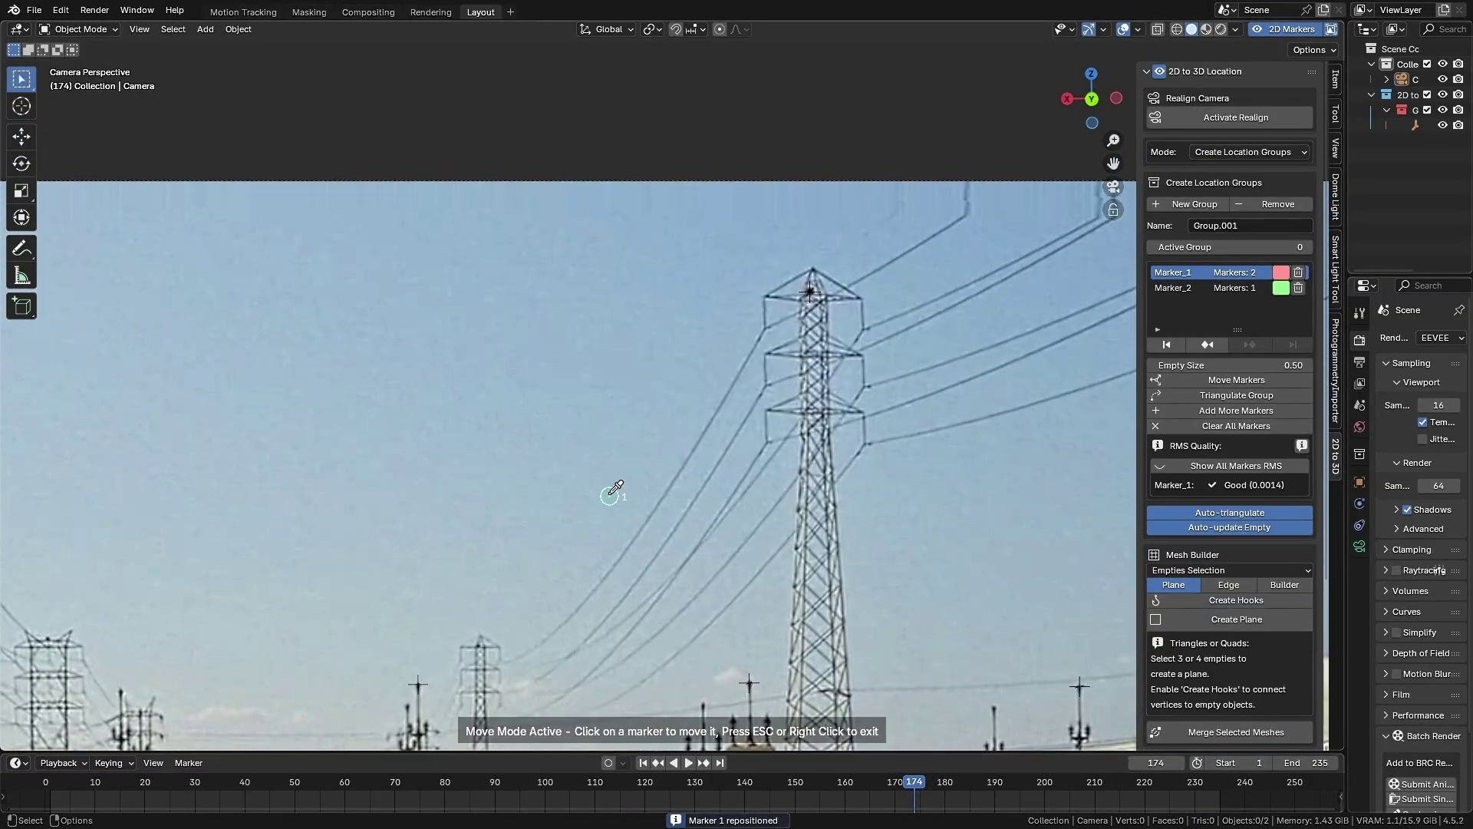
click(767, 303)
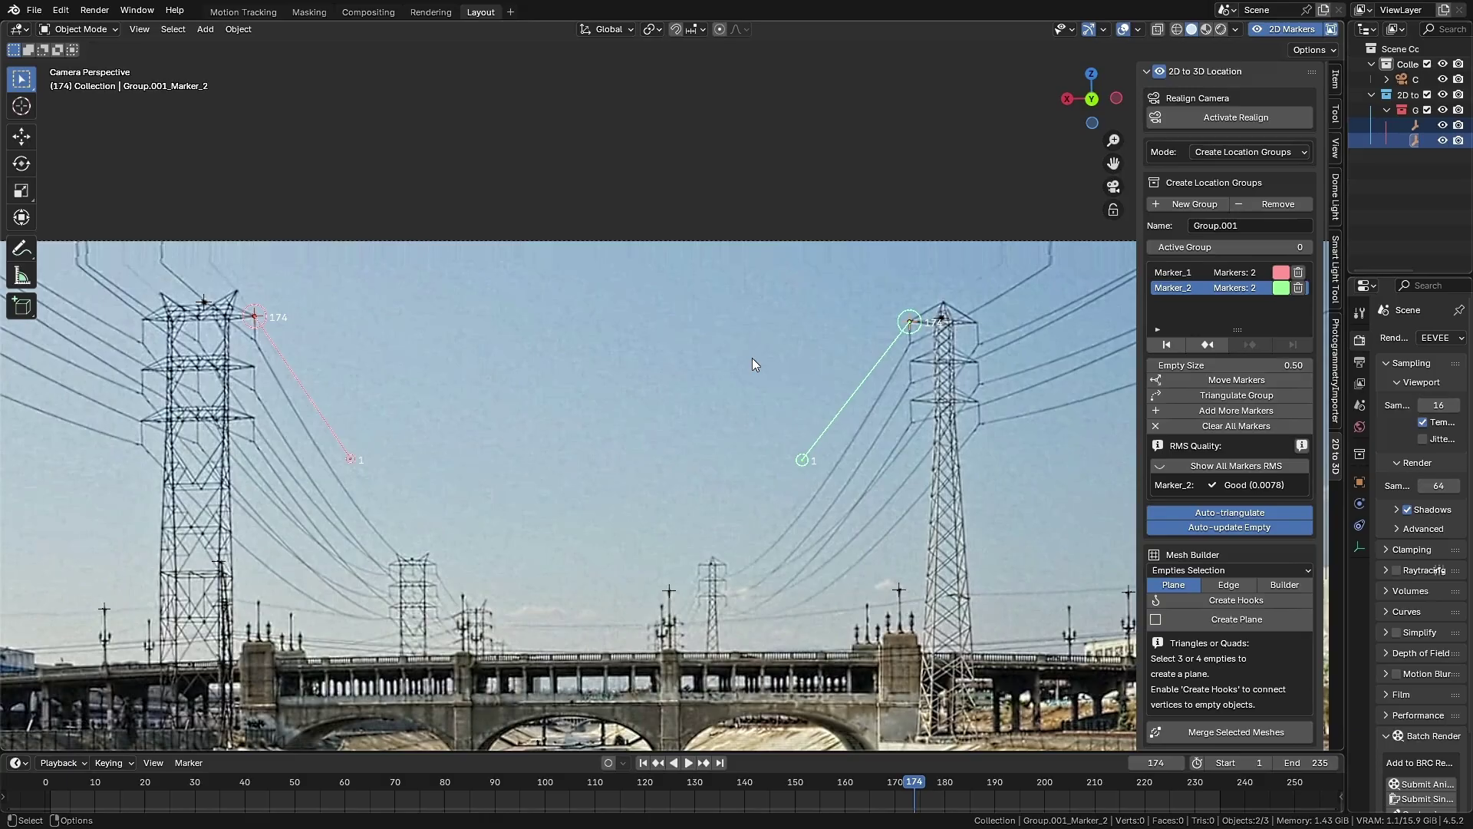
Step: Create a hooked edge between the two tower empties and subdivide it with 60 cuts
scroll(1221, 480, down, 3)
key(Tab)
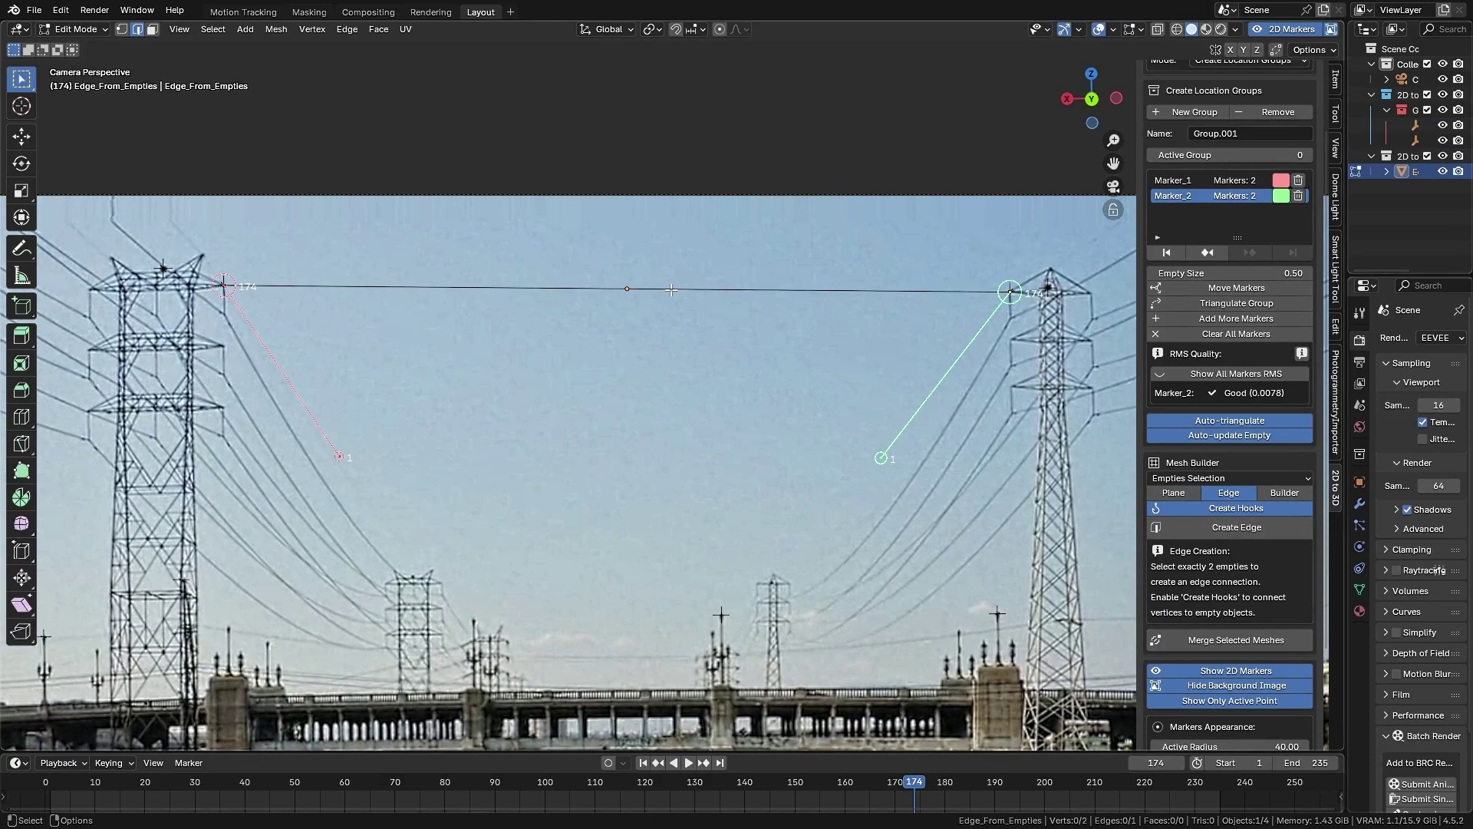
right_click(671, 289)
click(698, 304)
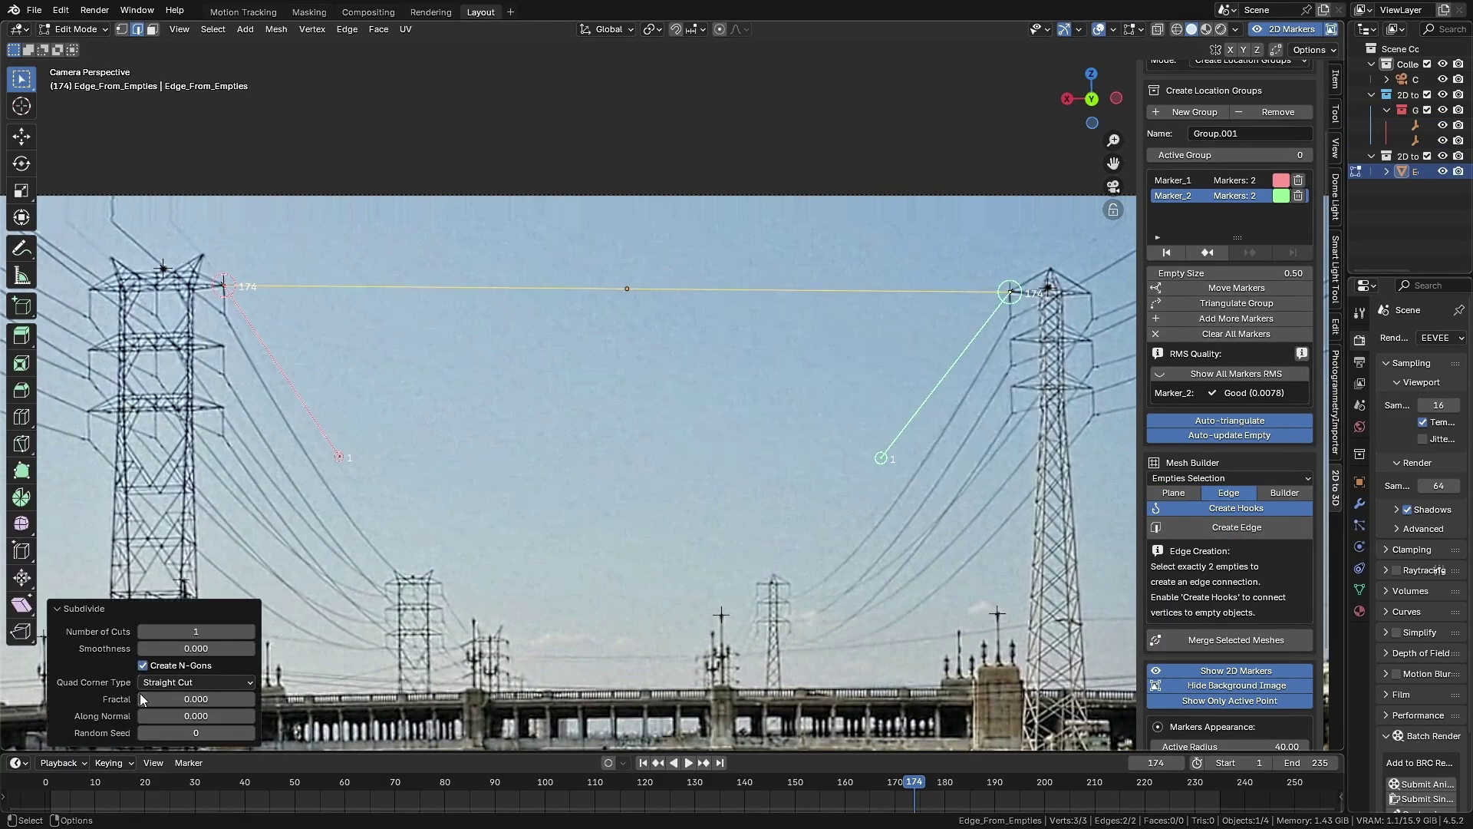
click(200, 635)
text(60)
key(Return)
Step: Assign the end vertices of the subdivided edge to a new vertex group and return to Object Mode
key(1)
drag(197, 252, 221, 293)
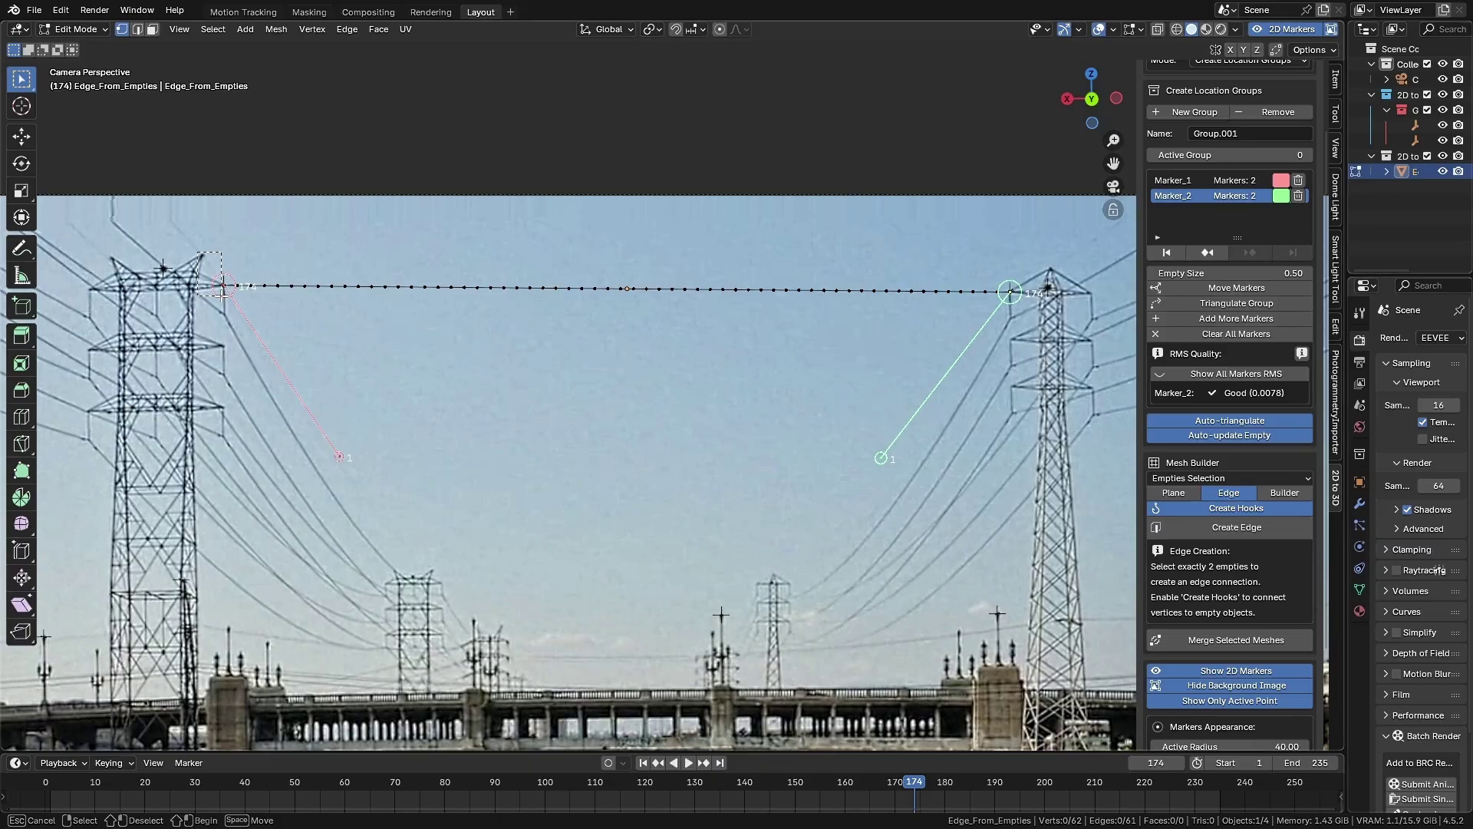
click(1133, 589)
drag(1342, 445, 1241, 468)
click(1452, 386)
click(1202, 481)
key(Tab)
Step: Add Cloth physics to the Edge_From_Empties object and go through its settings
click(1255, 503)
click(1348, 338)
mouse_move(1348, 338)
click(1255, 546)
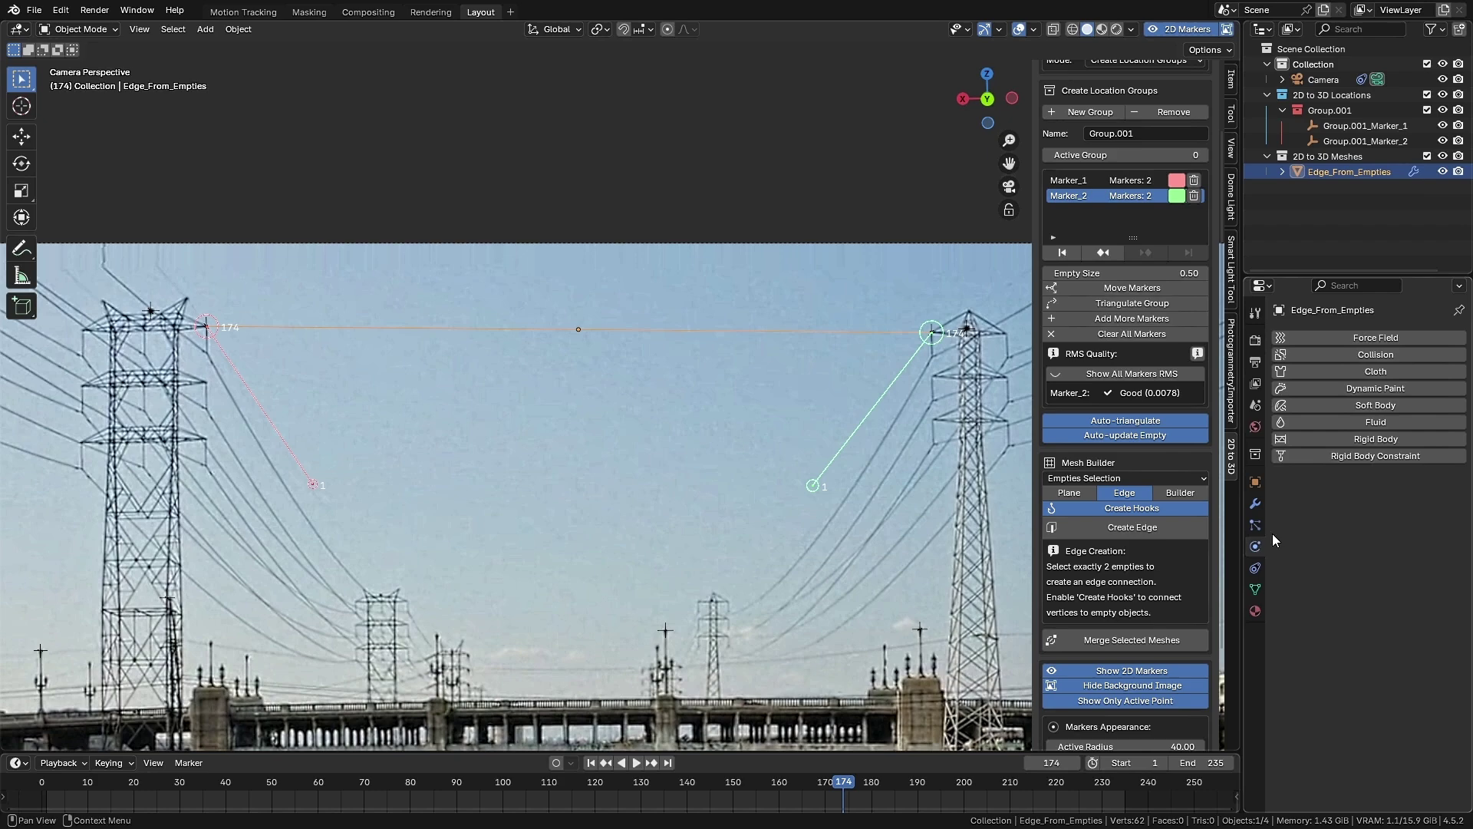
click(1356, 374)
drag(1241, 494, 1200, 499)
scroll(1295, 512, down, 5)
scroll(1295, 513, down, 5)
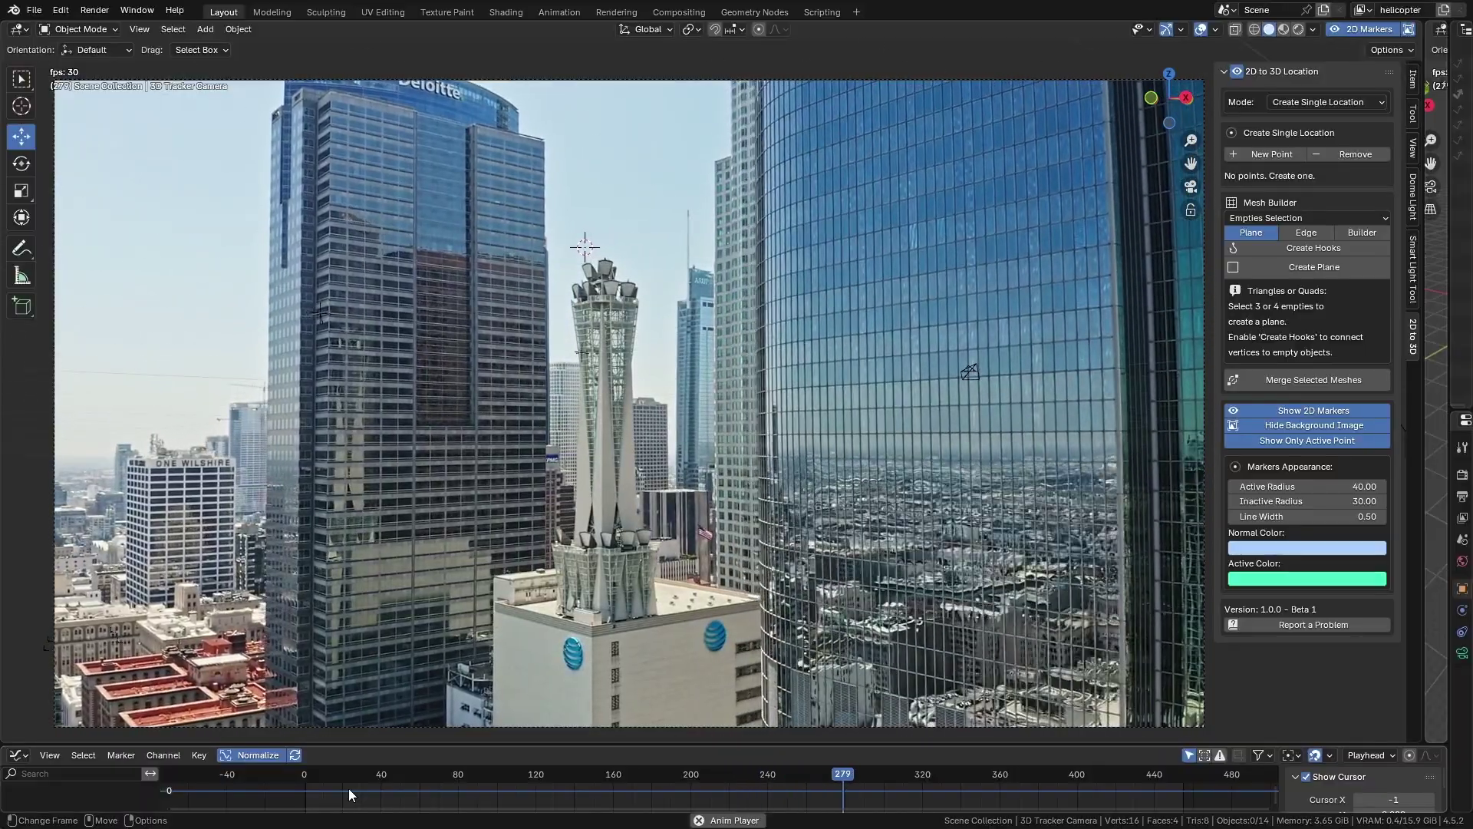
Step: Examine the animated tracker camera from outside during playback, return to the camera view and stop at frame 241
middle_drag(357, 605, 640, 525)
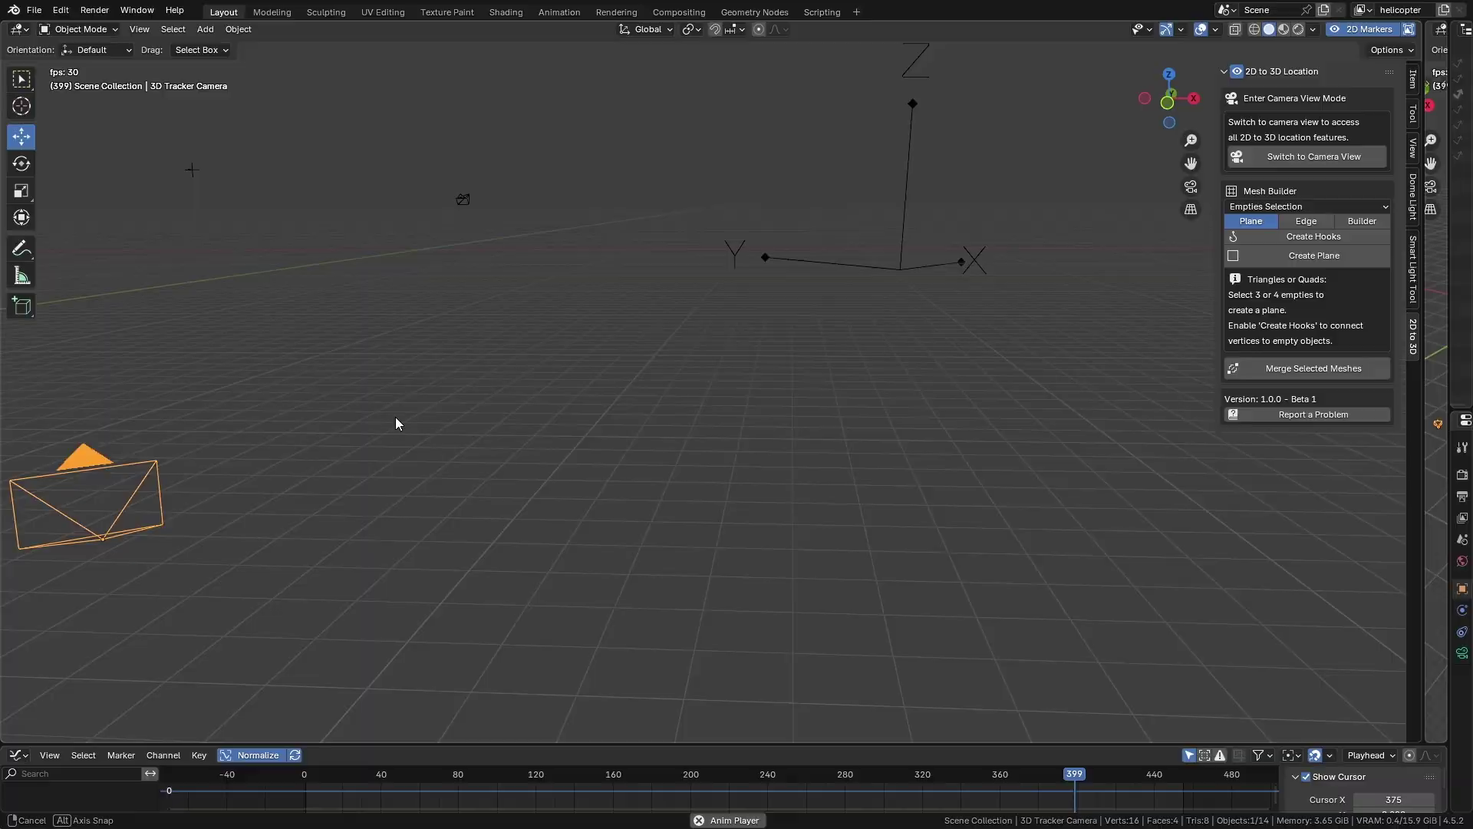
middle_drag(396, 418, 325, 399)
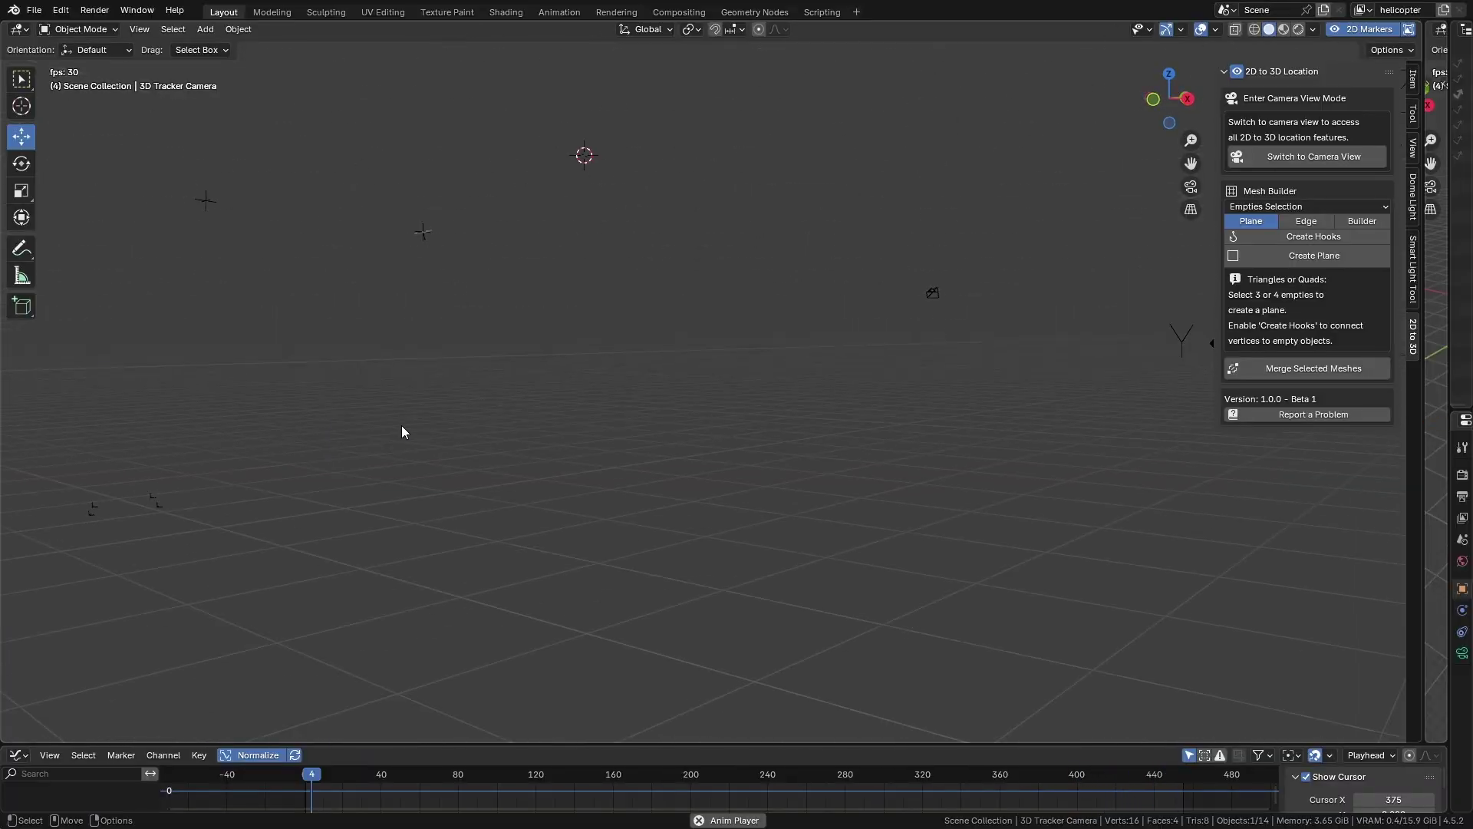
key(KP_0)
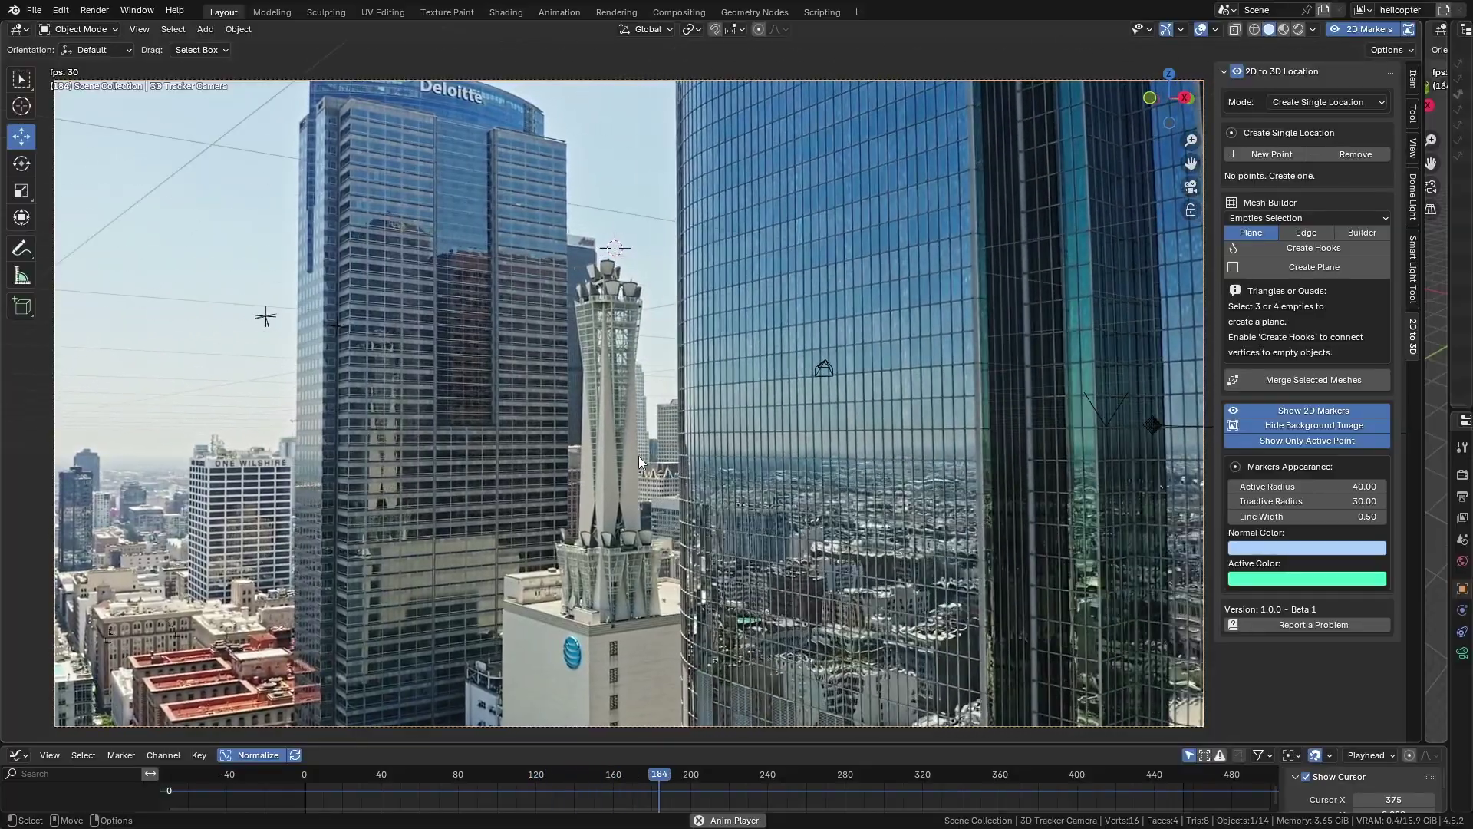
key(space)
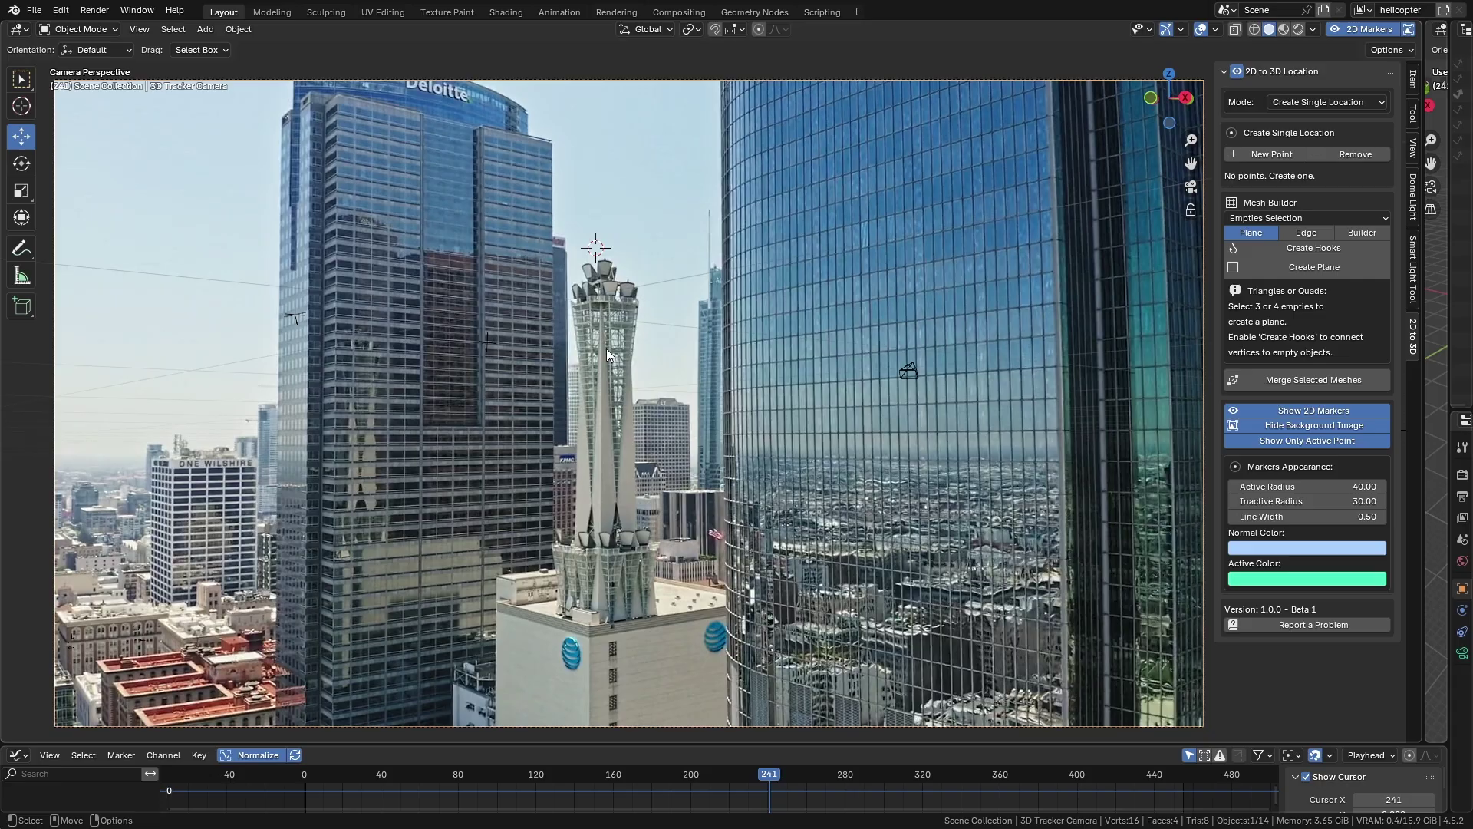
Step: Add an Arrows empty at the 3D cursor above the lamp tower at frame 264
scroll(606, 349, up, 5)
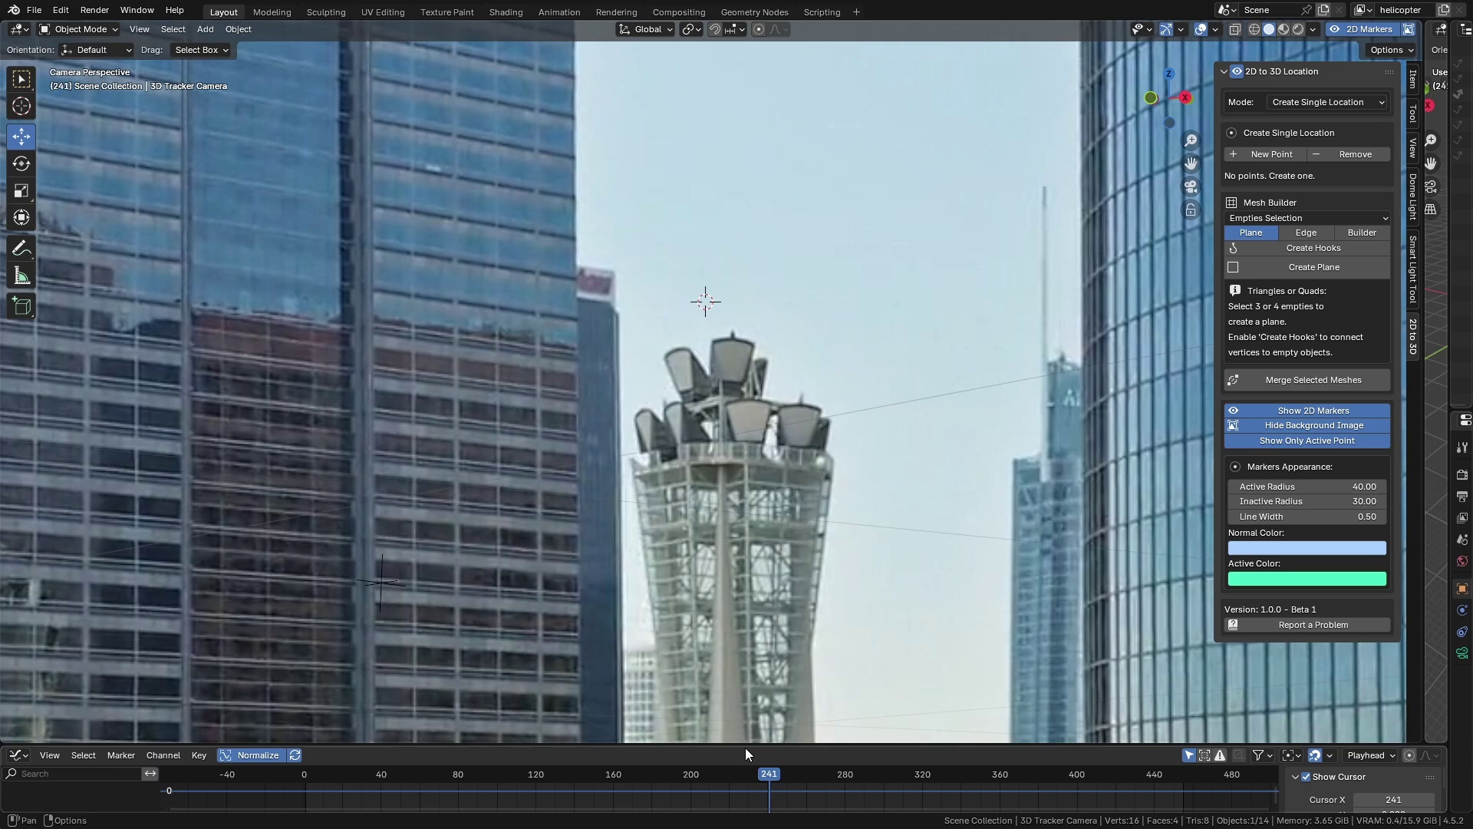
drag(768, 776, 814, 781)
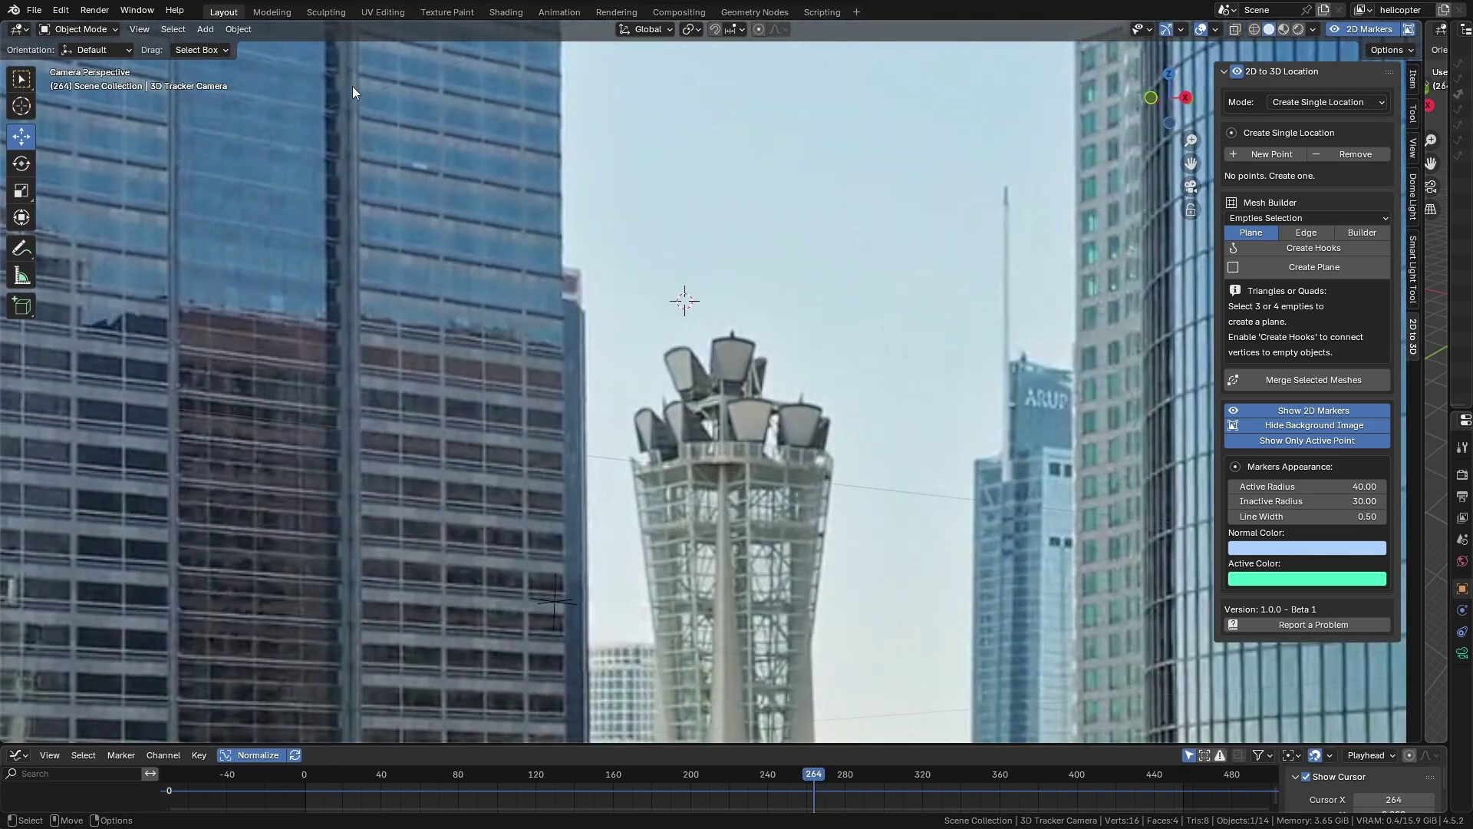
click(204, 29)
mouse_move(206, 210)
click(365, 230)
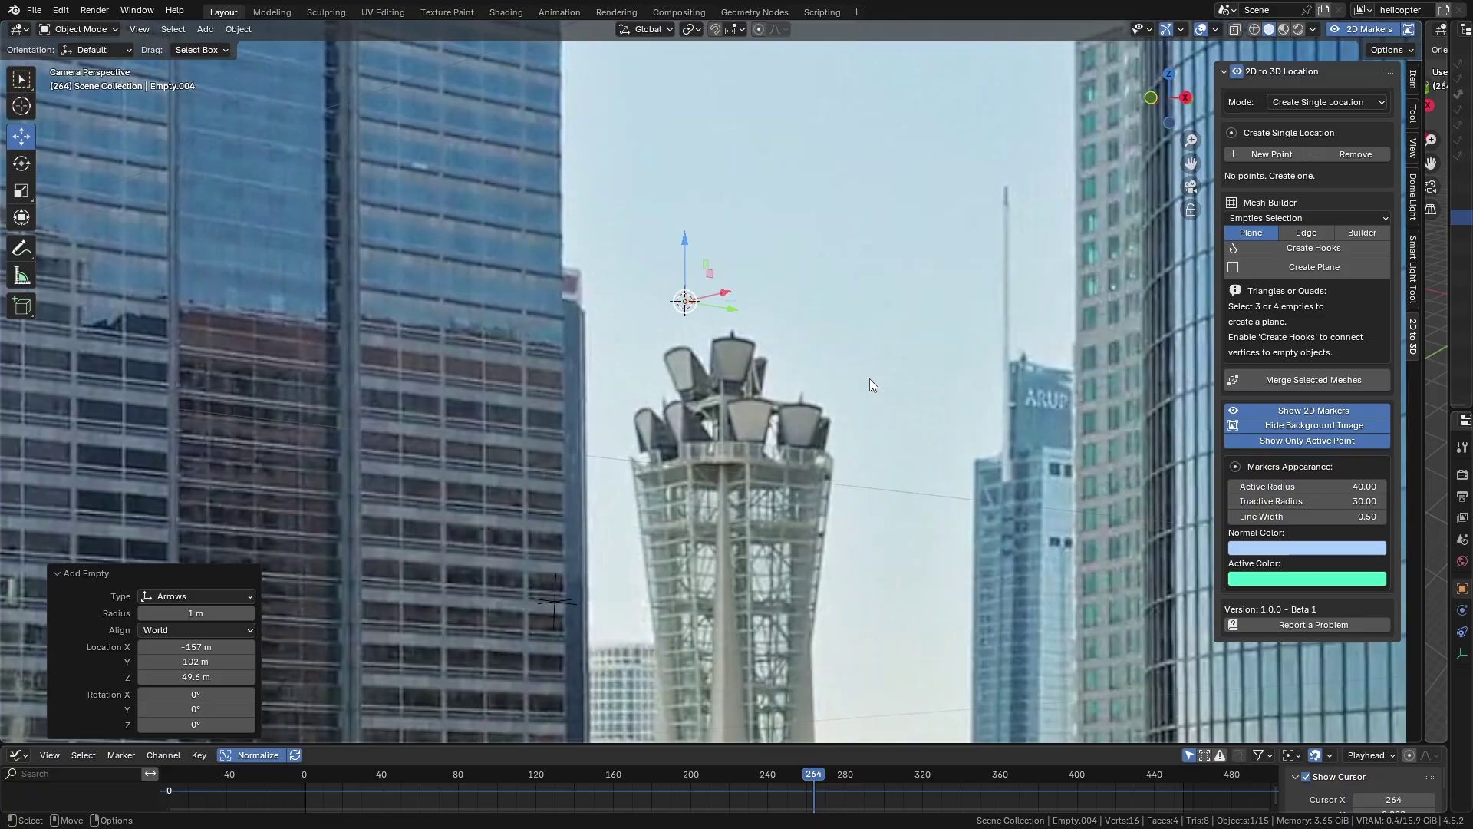
Step: Widen the second viewport, set it to top view and move the empty closer to the scene origin at frame 248
drag(1423, 318, 1090, 330)
drag(461, 774, 782, 782)
drag(1085, 500, 707, 430)
click(1194, 79)
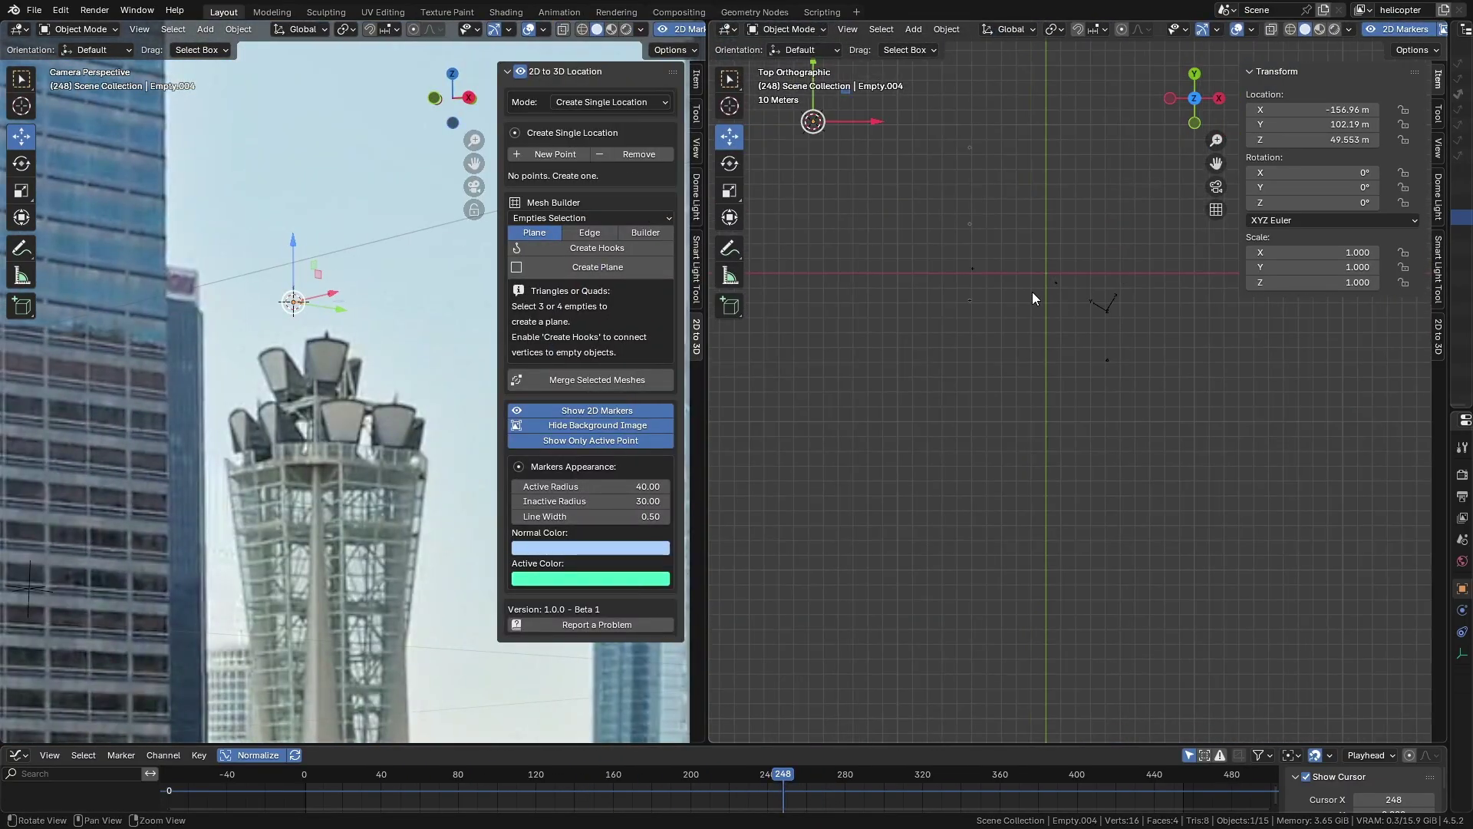
key(g)
click(969, 379)
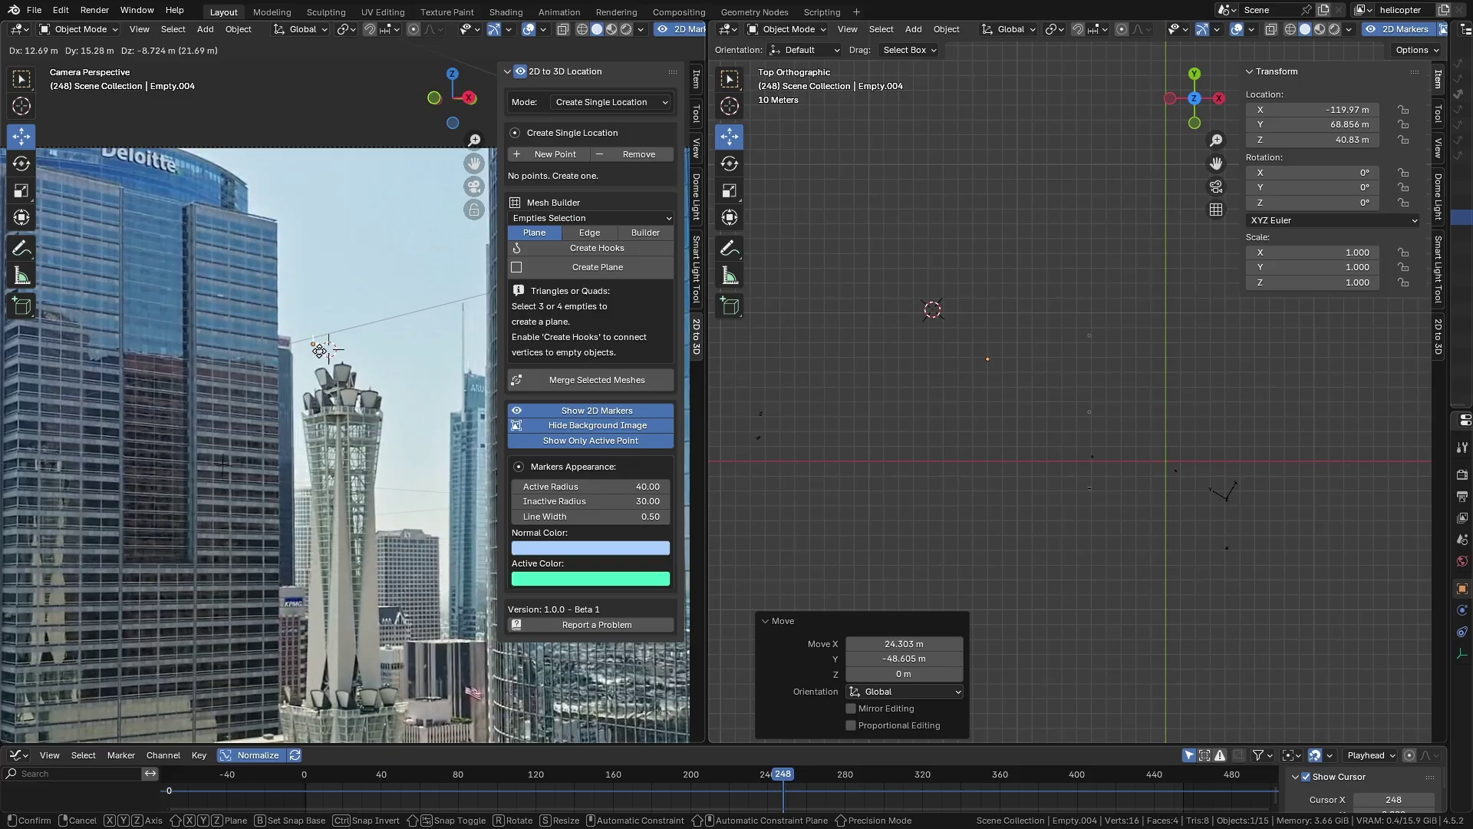
Step: Align the empty with the tip of the lamp tower in the camera view at frame 248
click(322, 347)
scroll(347, 367, up, 6)
key(g)
click(355, 361)
Step: Shift the empty in the top view at frame 295 and realign it with the tower tip in the camera view
drag(706, 775, 874, 781)
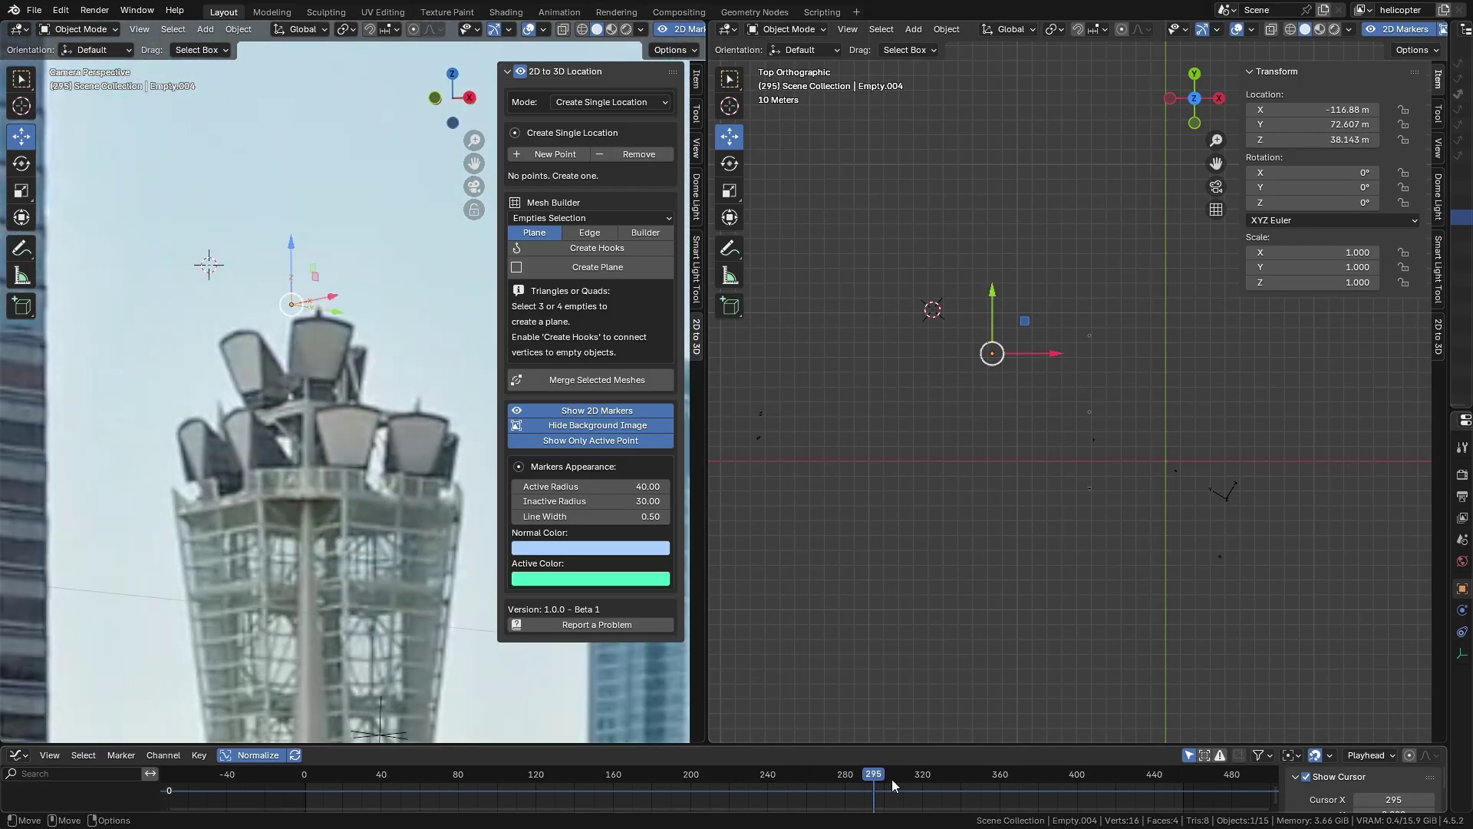
drag(992, 353, 1015, 369)
drag(346, 219, 318, 303)
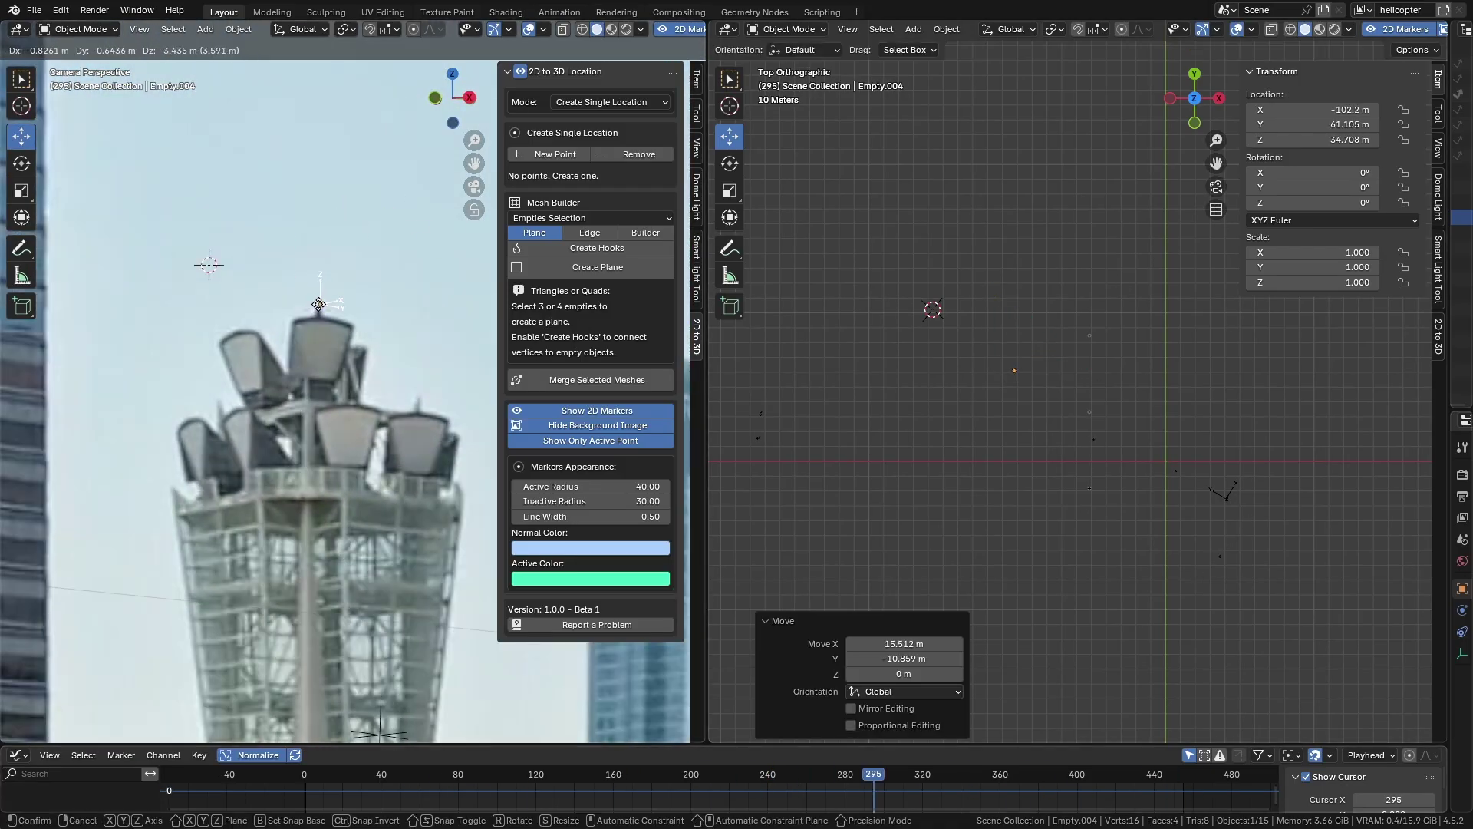
click(318, 303)
Step: Check the empty's alignment at frame 344, collapse the second viewport and delete the empty
drag(818, 769, 968, 773)
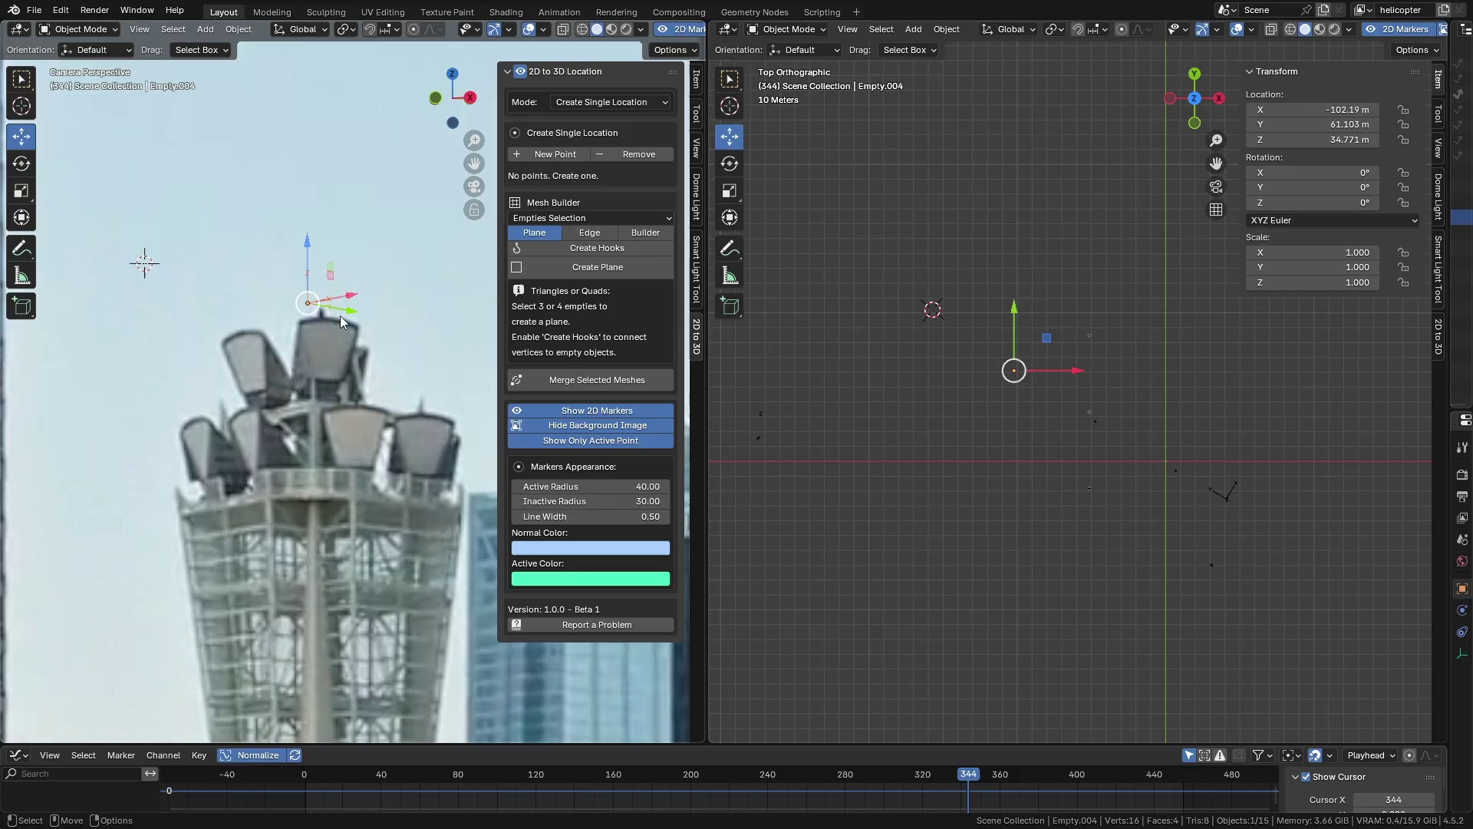
drag(707, 402, 1424, 453)
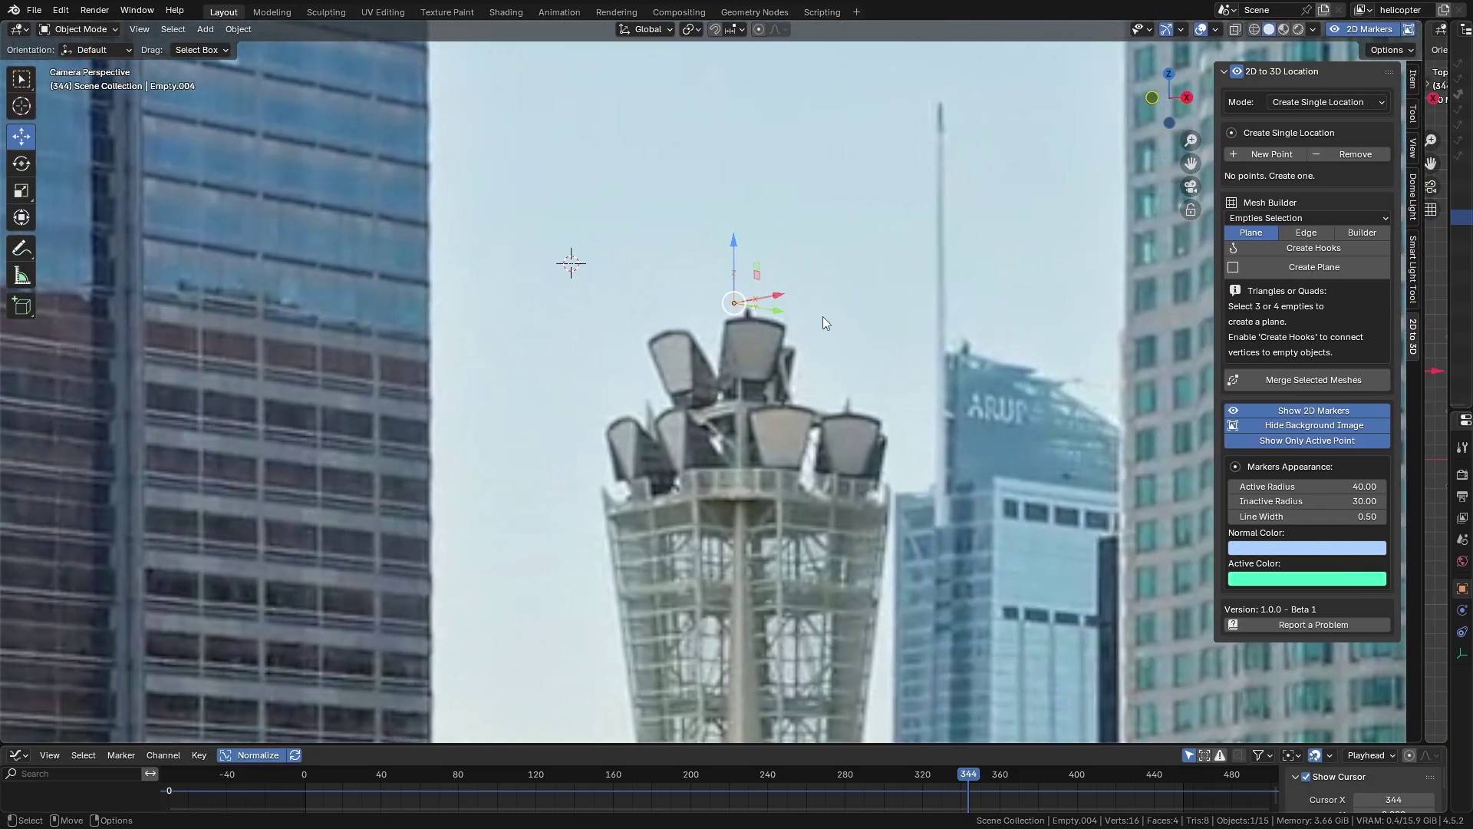
scroll(803, 323, down, 1)
key(x)
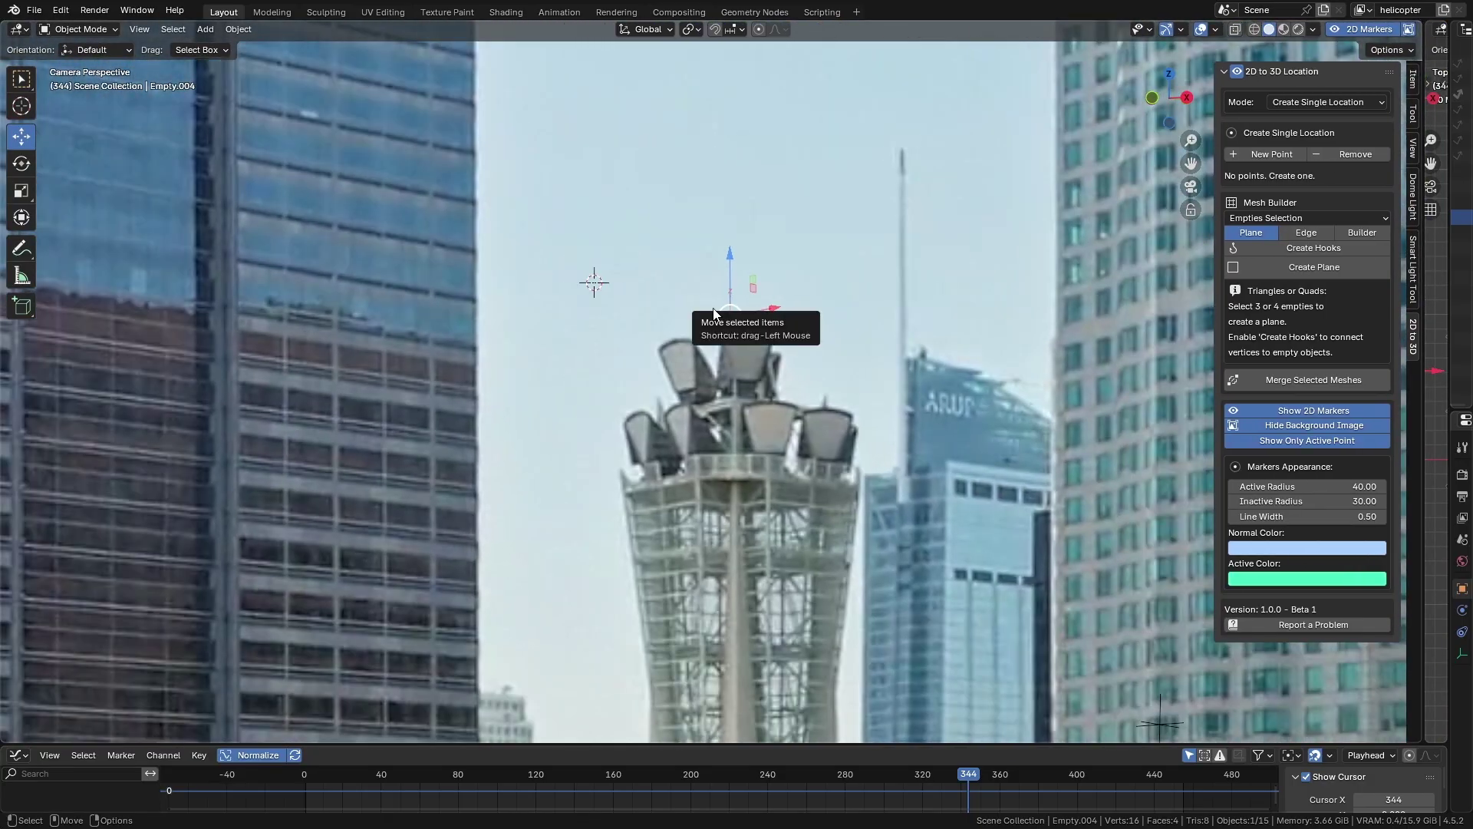
click(712, 307)
scroll(701, 305, down, 8)
scroll(723, 351, up, 2)
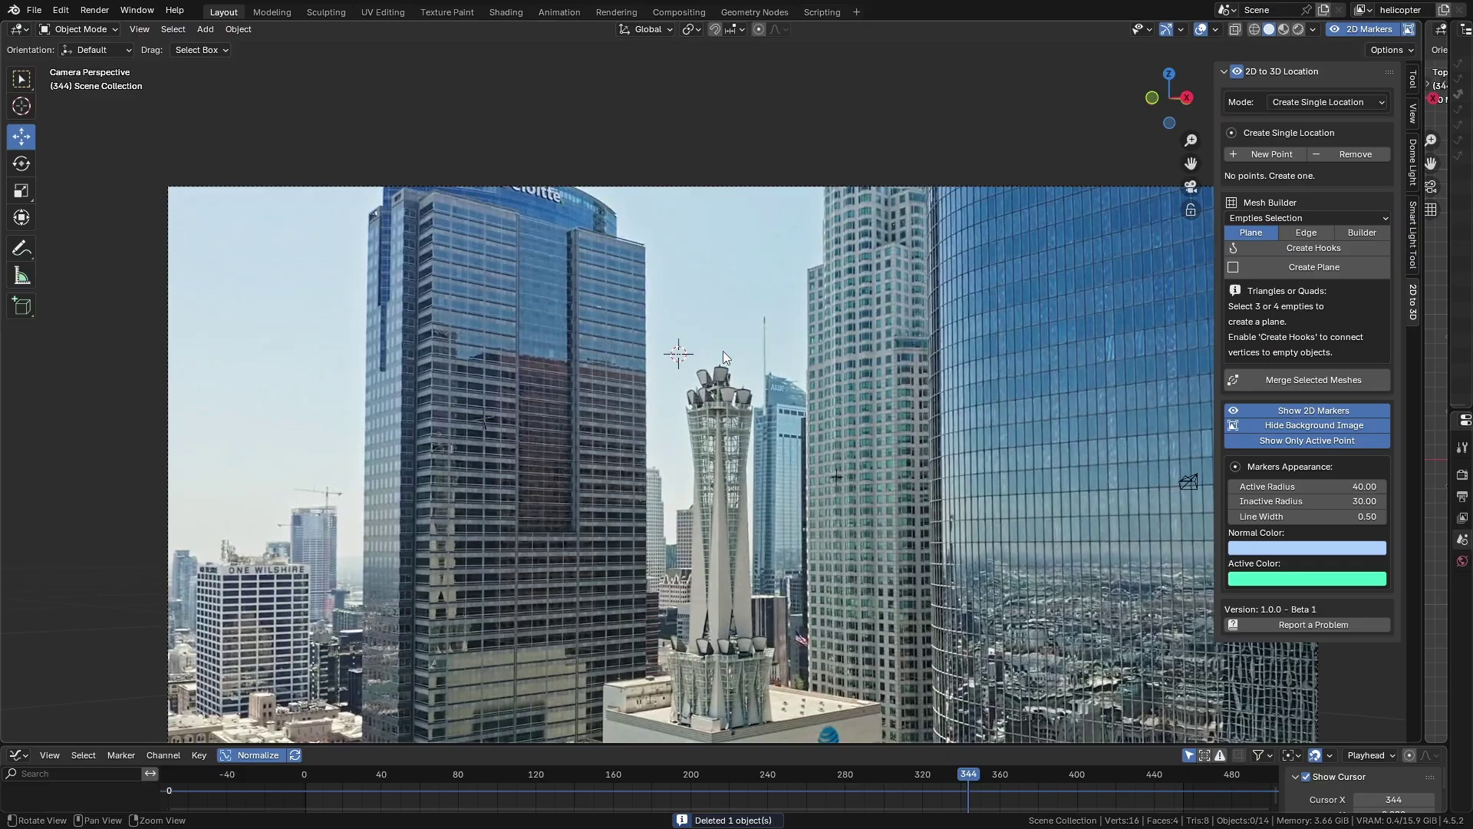
Step: Switch the add-on's mode to Create Location Groups and back to Create Single Location
shift+middle_drag(646, 262, 637, 263)
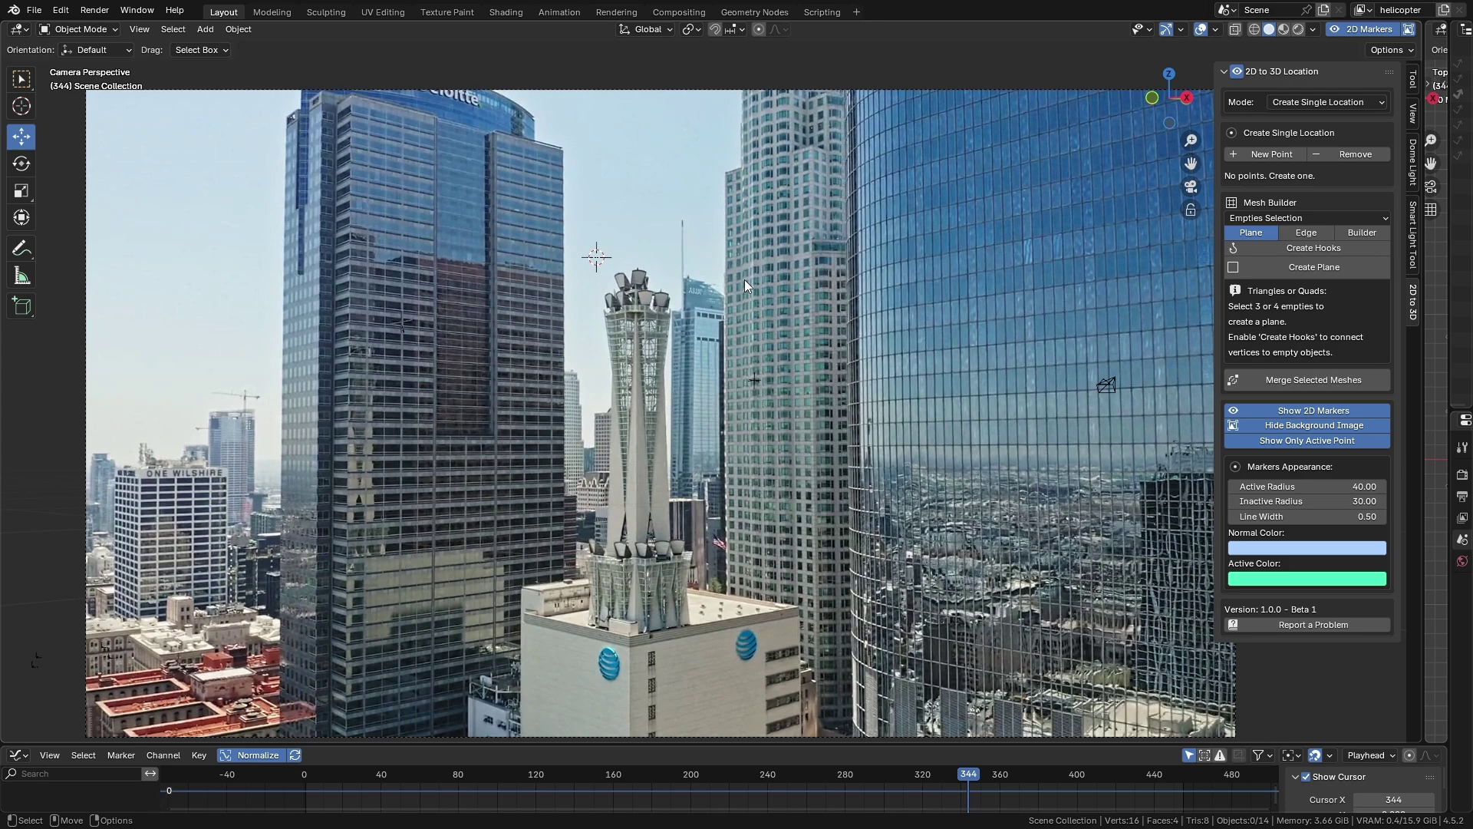
click(1313, 104)
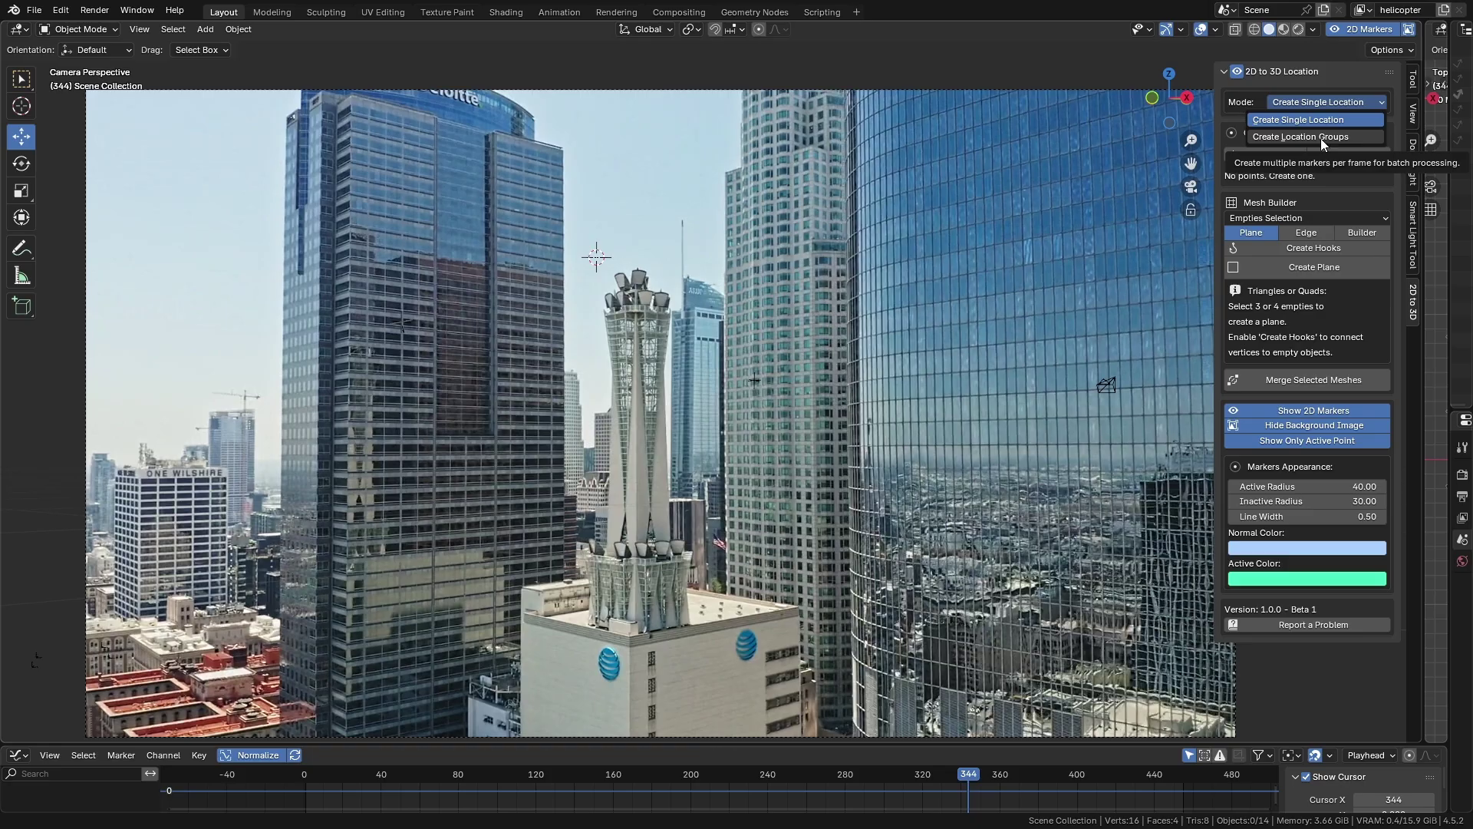
click(1320, 138)
click(1314, 101)
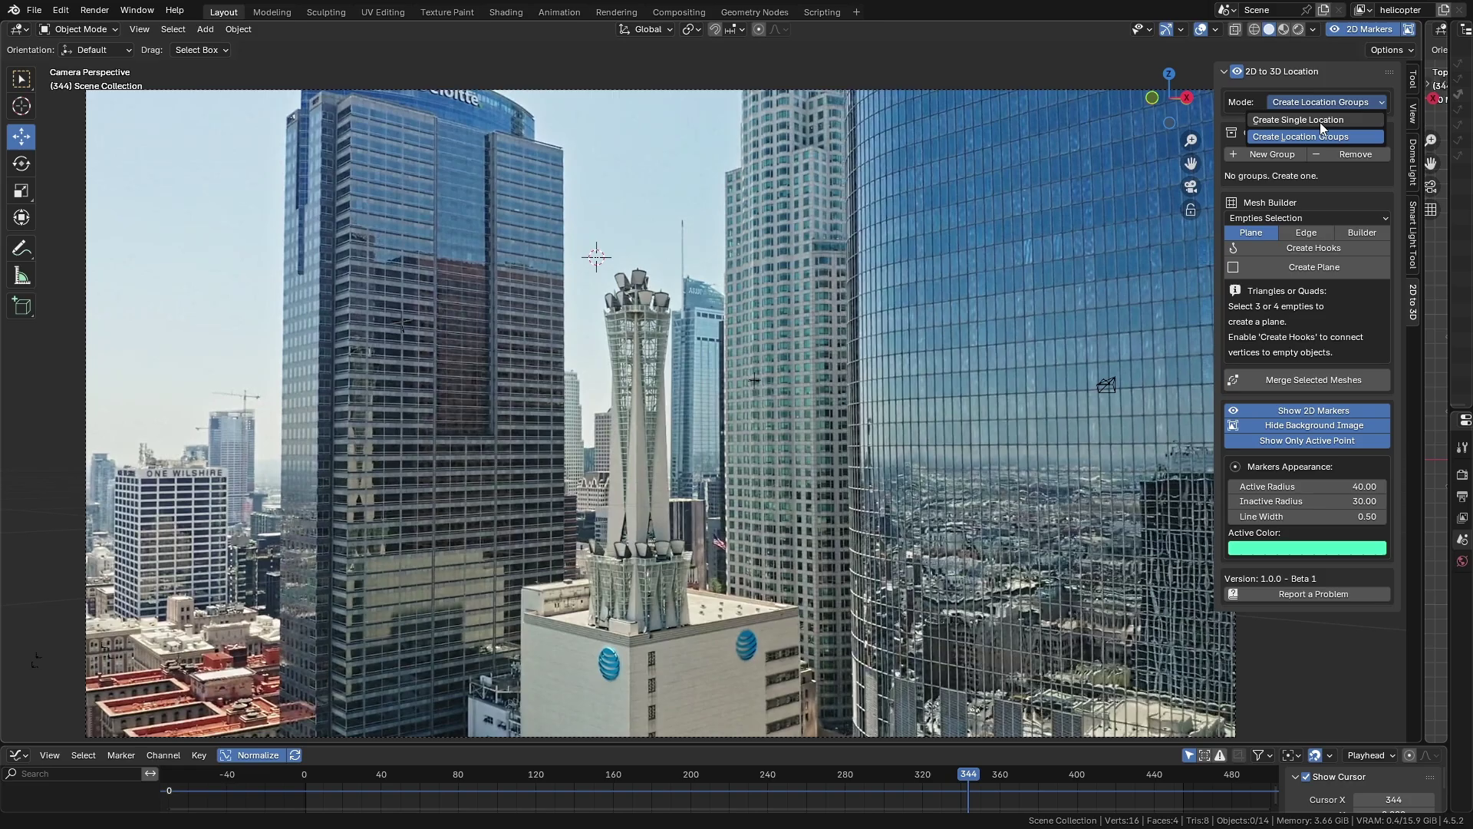
click(1319, 120)
Step: Create a single location and place its first 2D marker on the lamp tower's tip at frame 344
scroll(657, 264, up, 5)
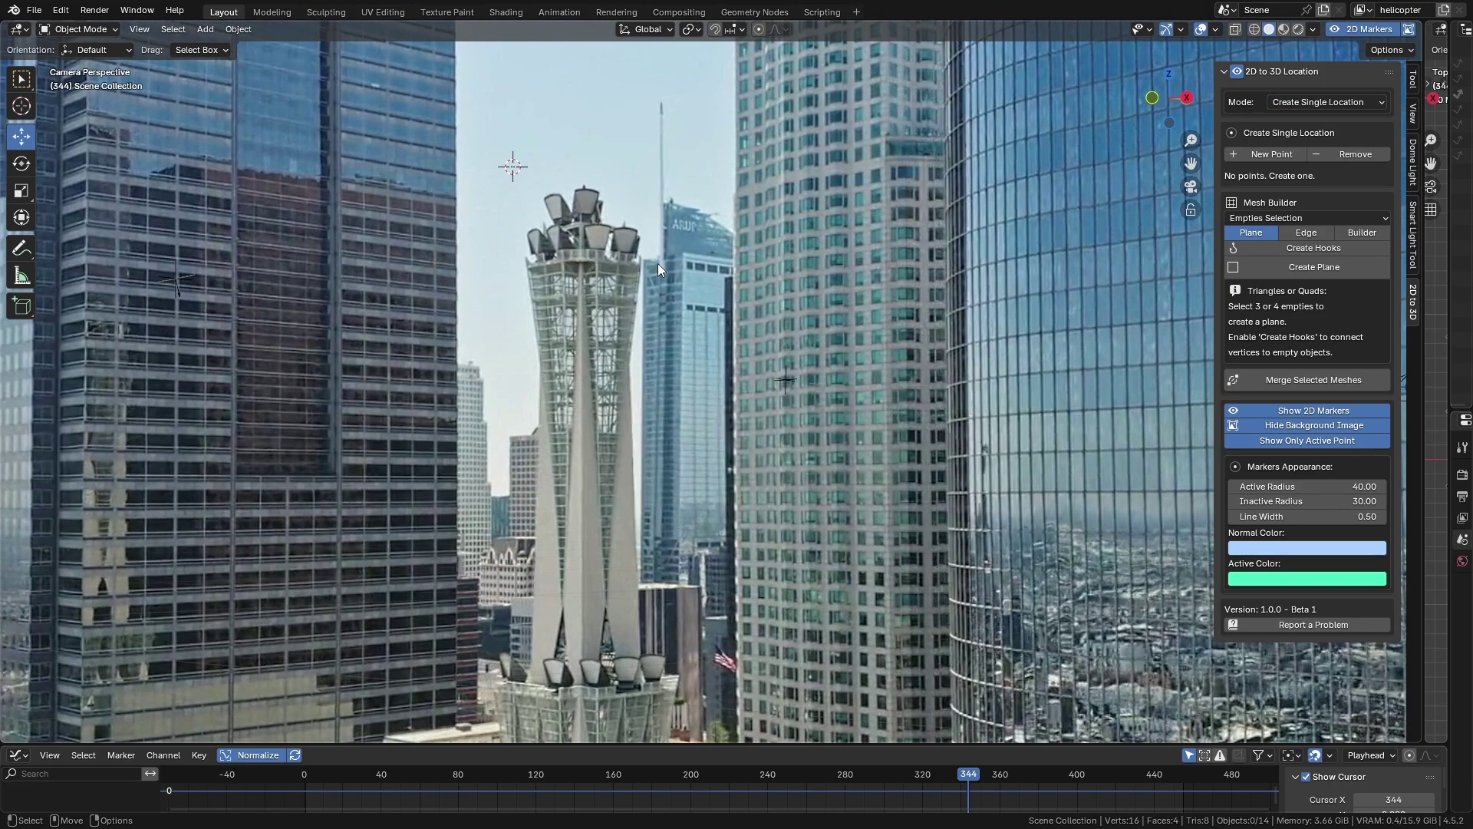
scroll(689, 318, up, 5)
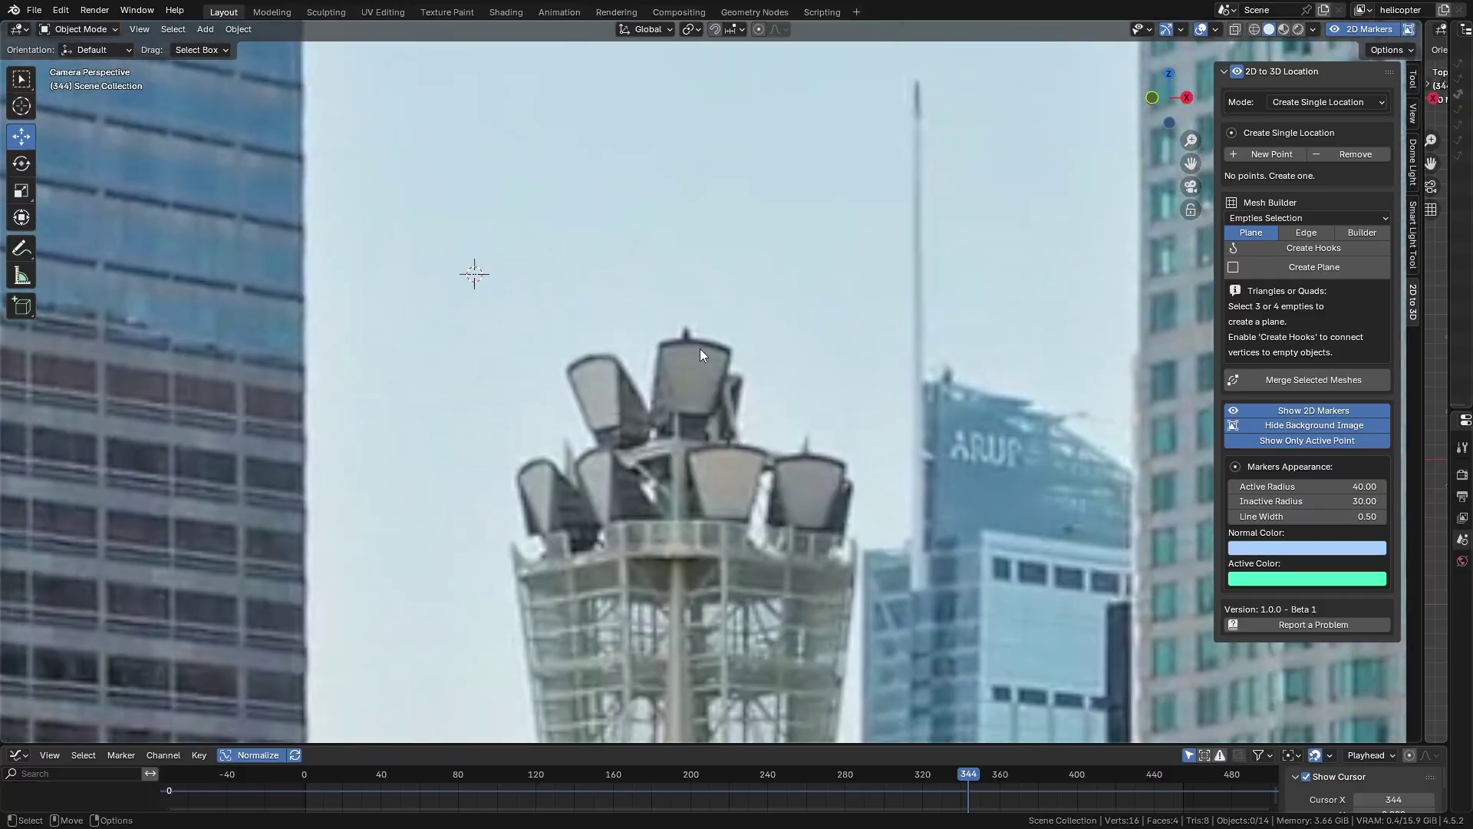
right_click(700, 350)
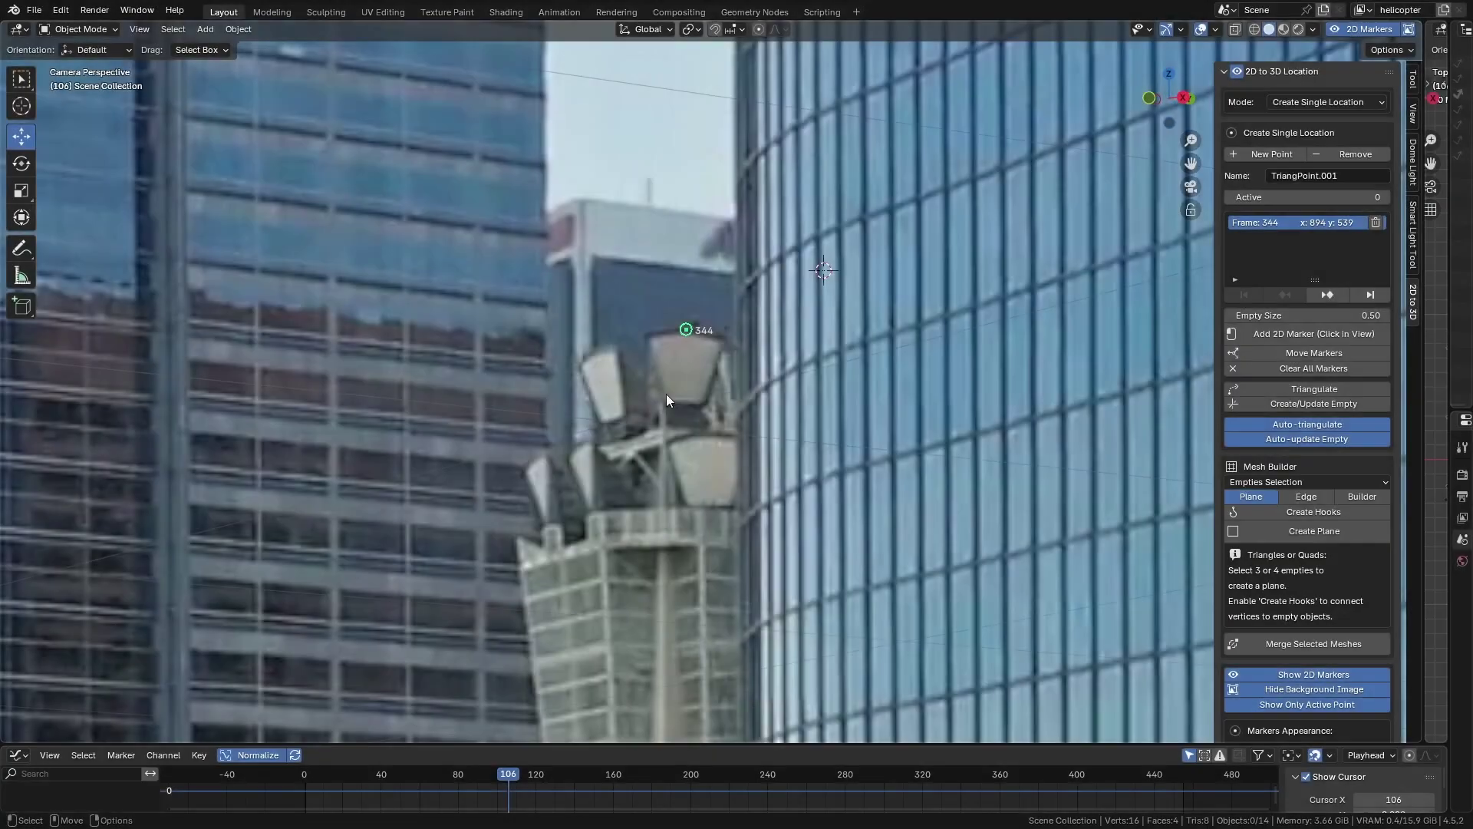
right_click(666, 393)
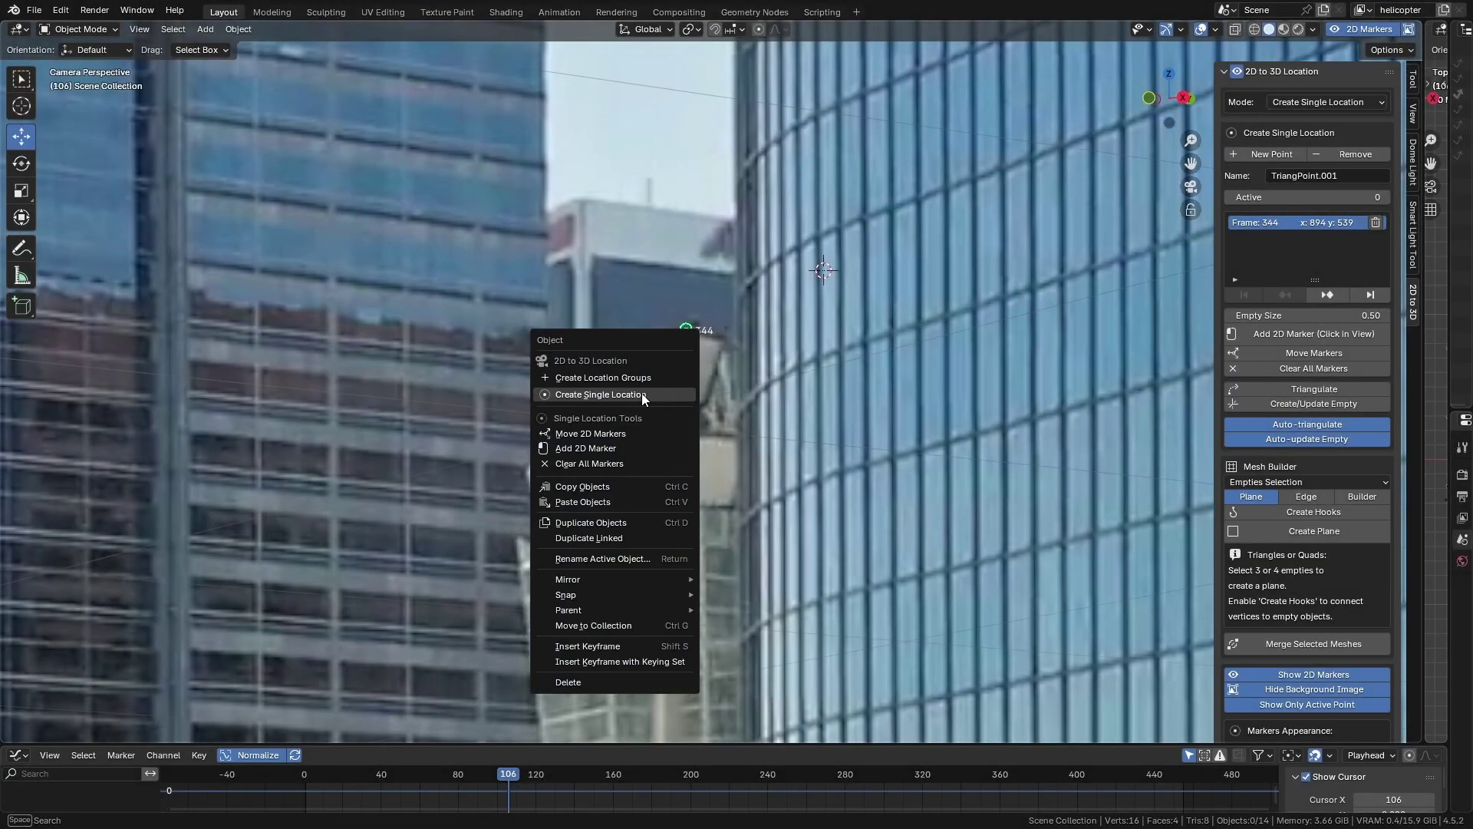
click(618, 394)
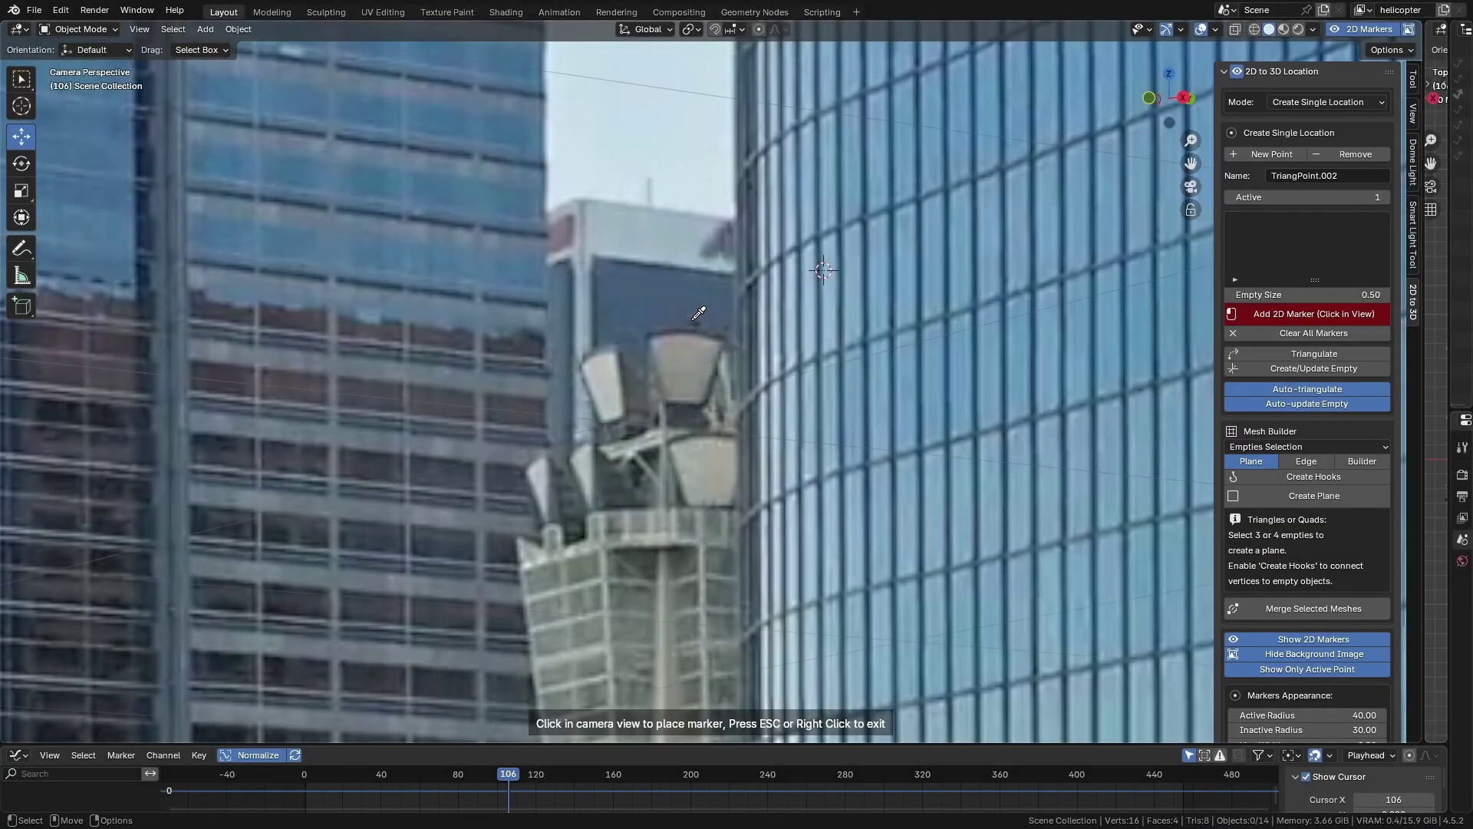
click(692, 320)
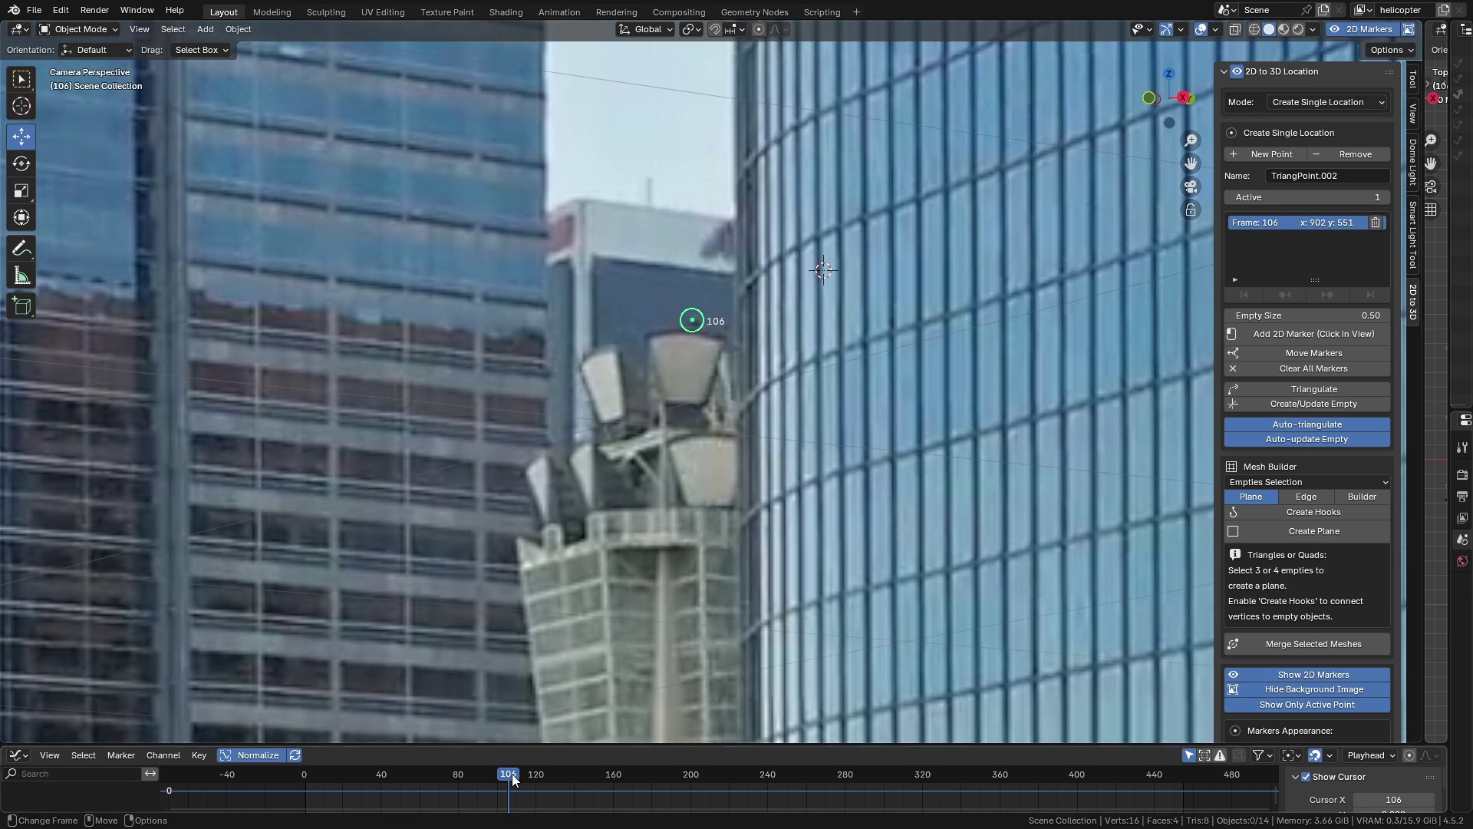
key(ctrl+z)
key(ctrl+z)
key(ctrl+z)
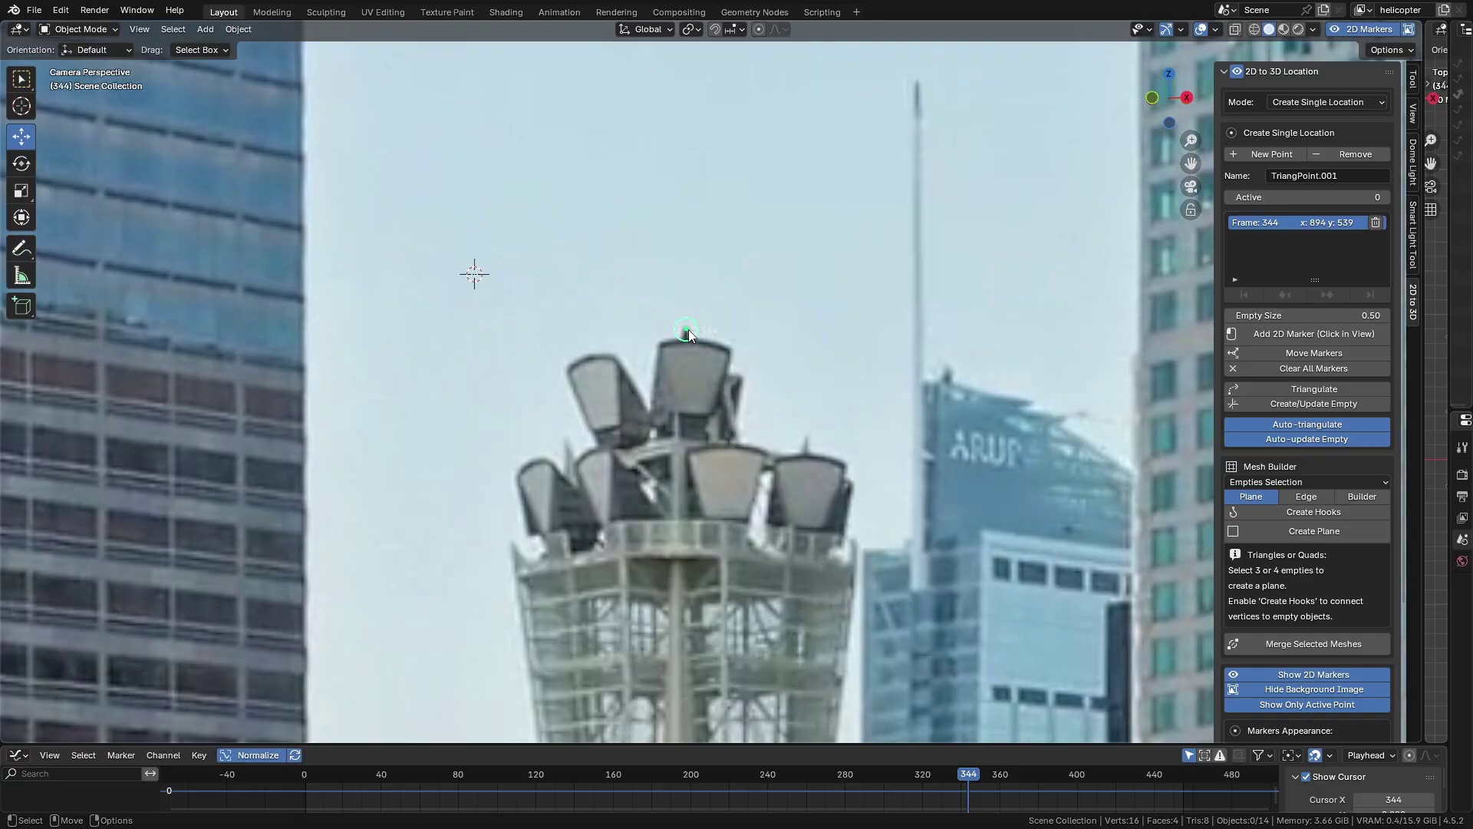
Step: Add a second 2D marker to the point on the lamp tower's tip at frame 455
drag(965, 780, 1183, 789)
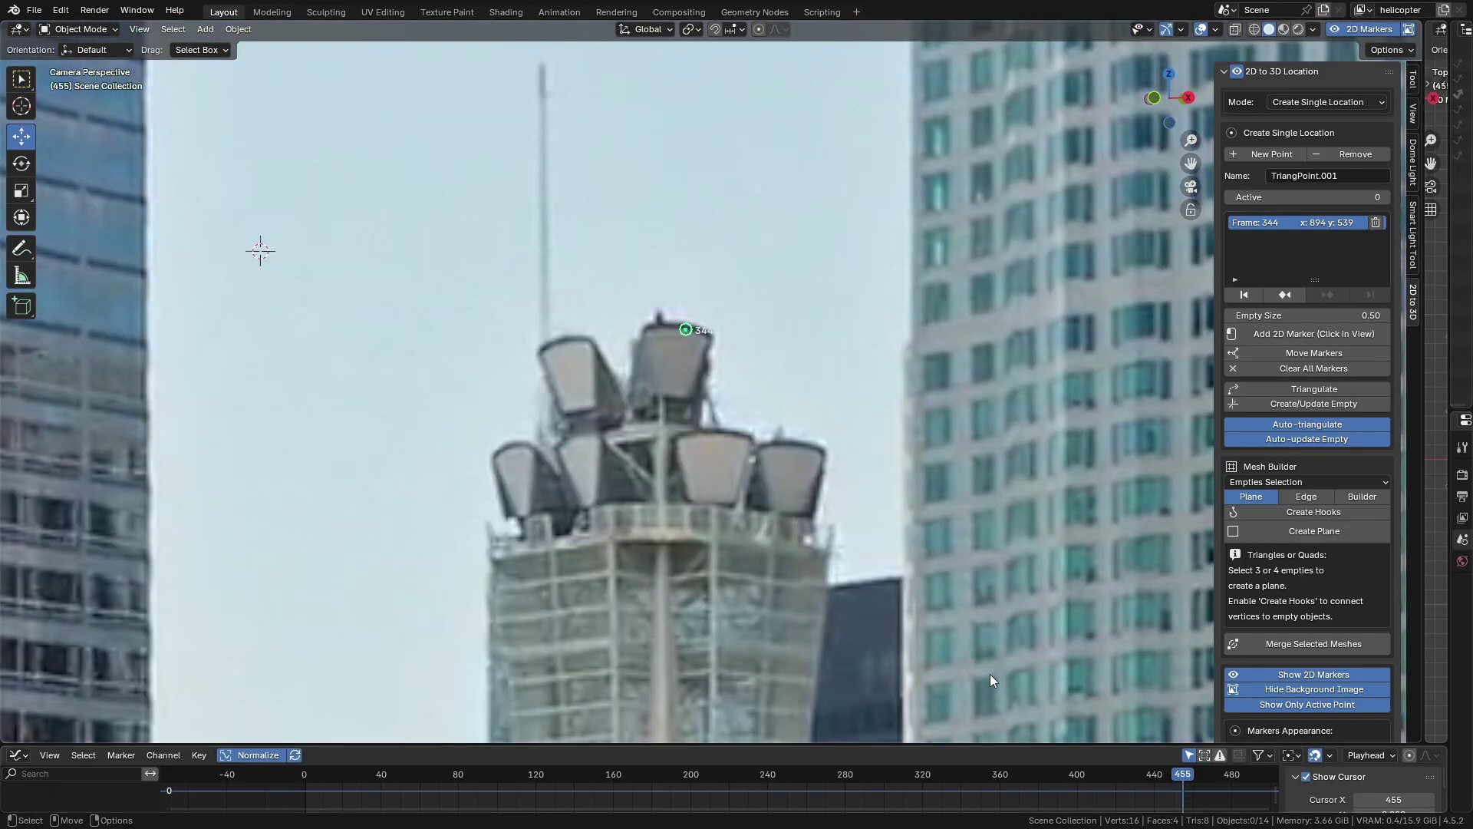
right_click(665, 368)
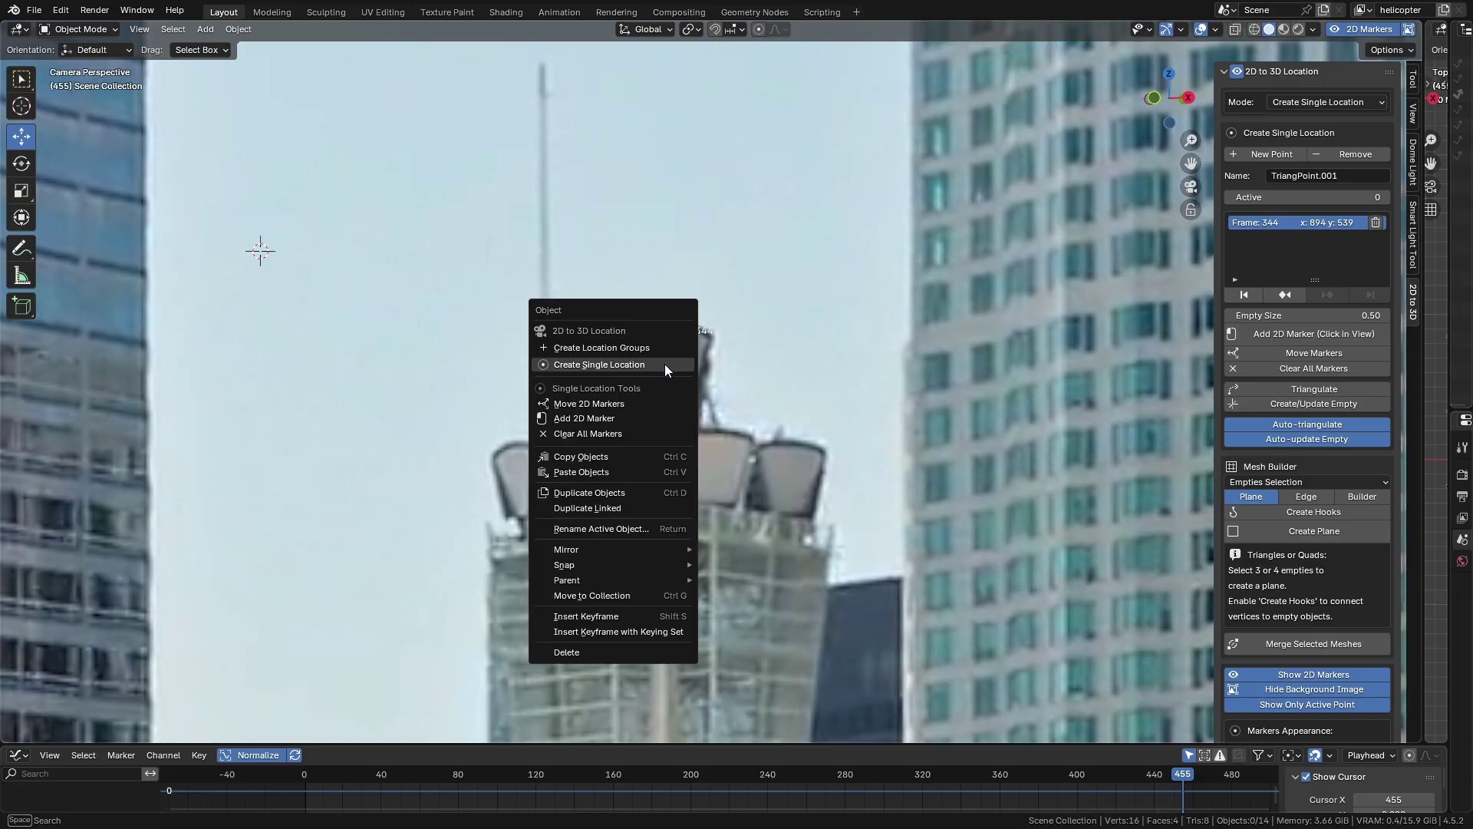
click(598, 419)
click(660, 312)
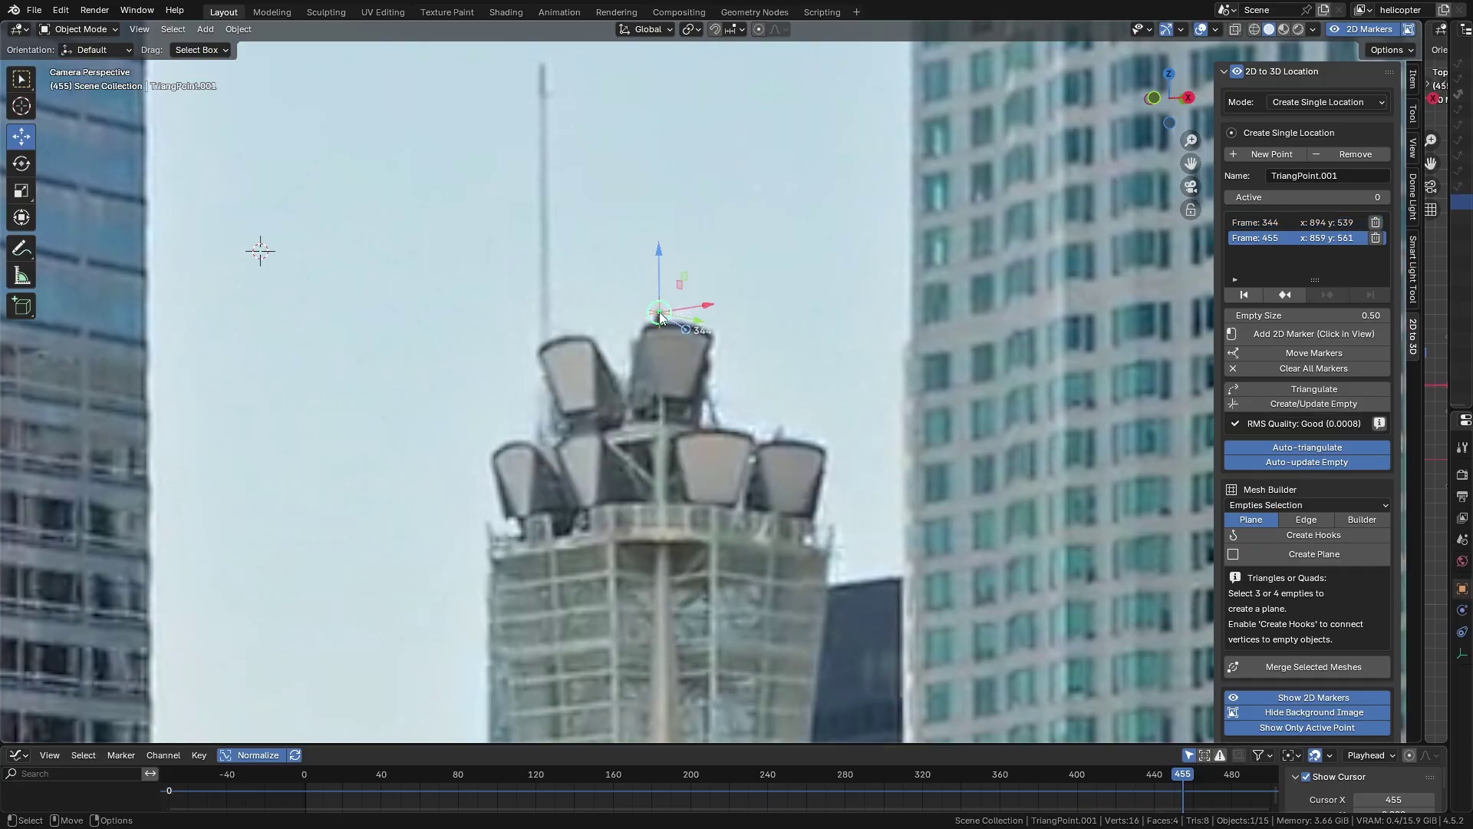
Step: Add a third 2D marker to the point just above the tower's top lamp at frame 103
drag(1192, 789, 503, 781)
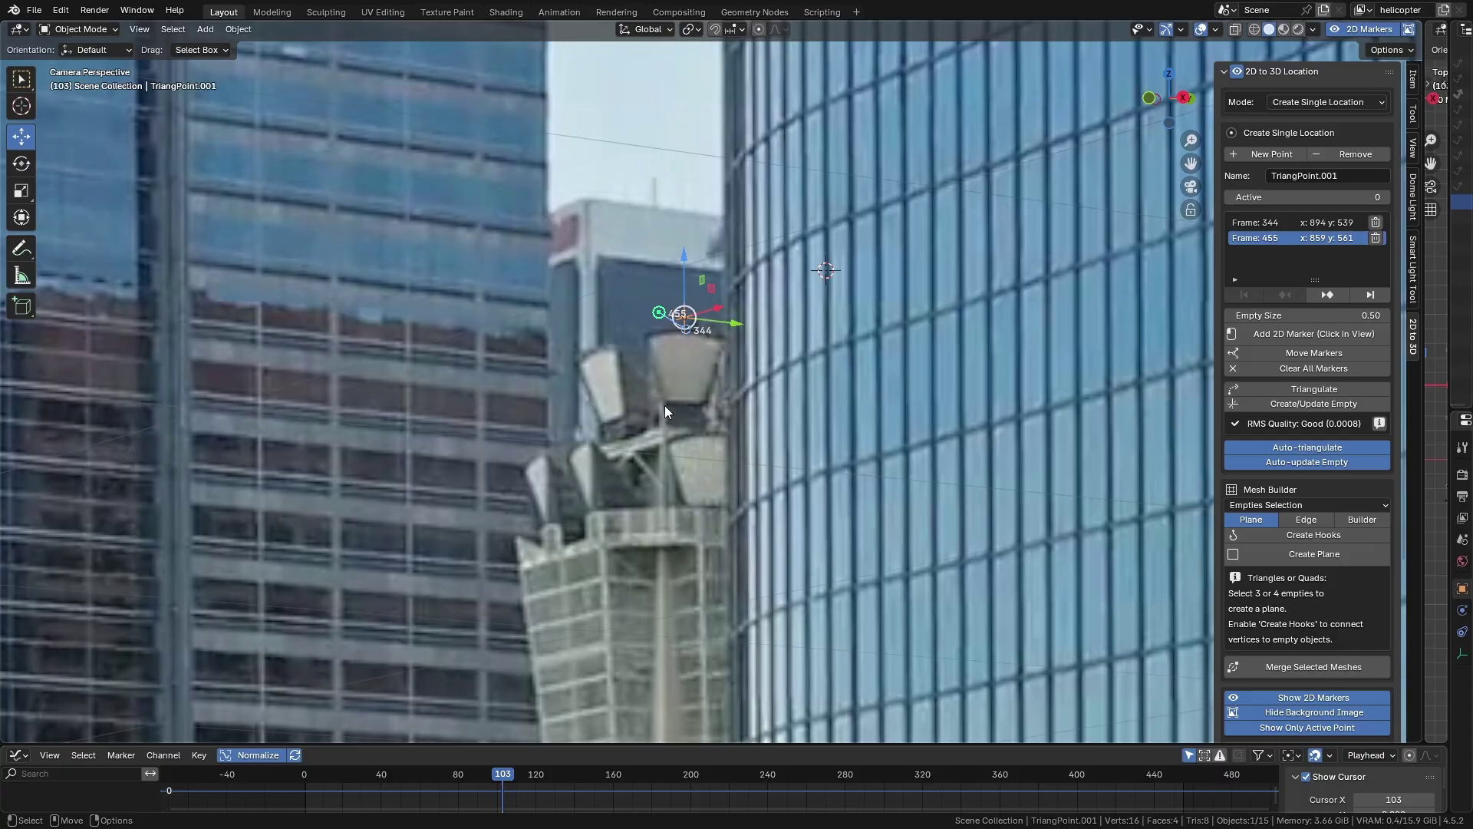
scroll(665, 405, up, 5)
shift+middle_drag(672, 186, 694, 379)
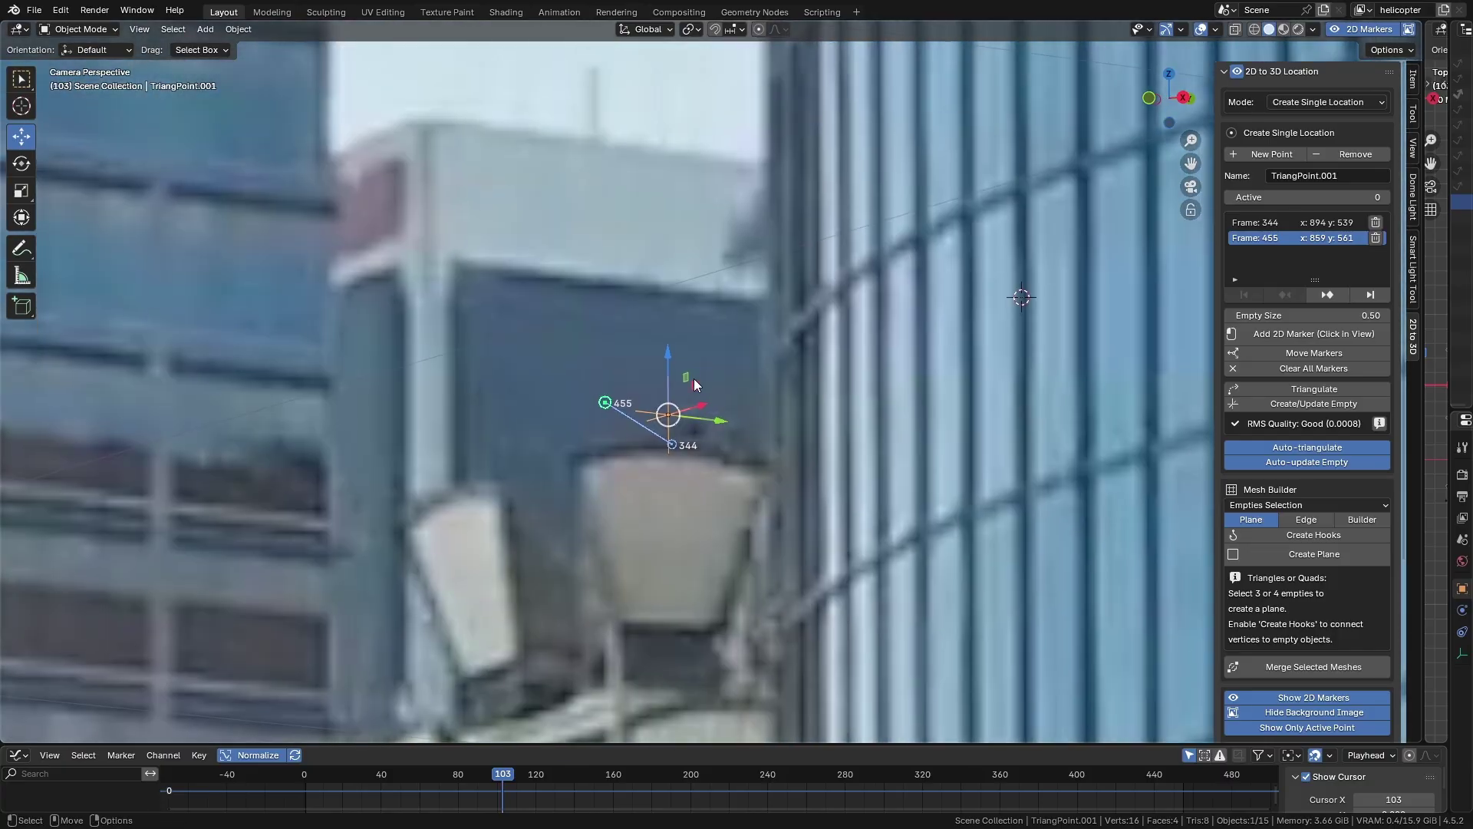
right_click(695, 430)
click(696, 428)
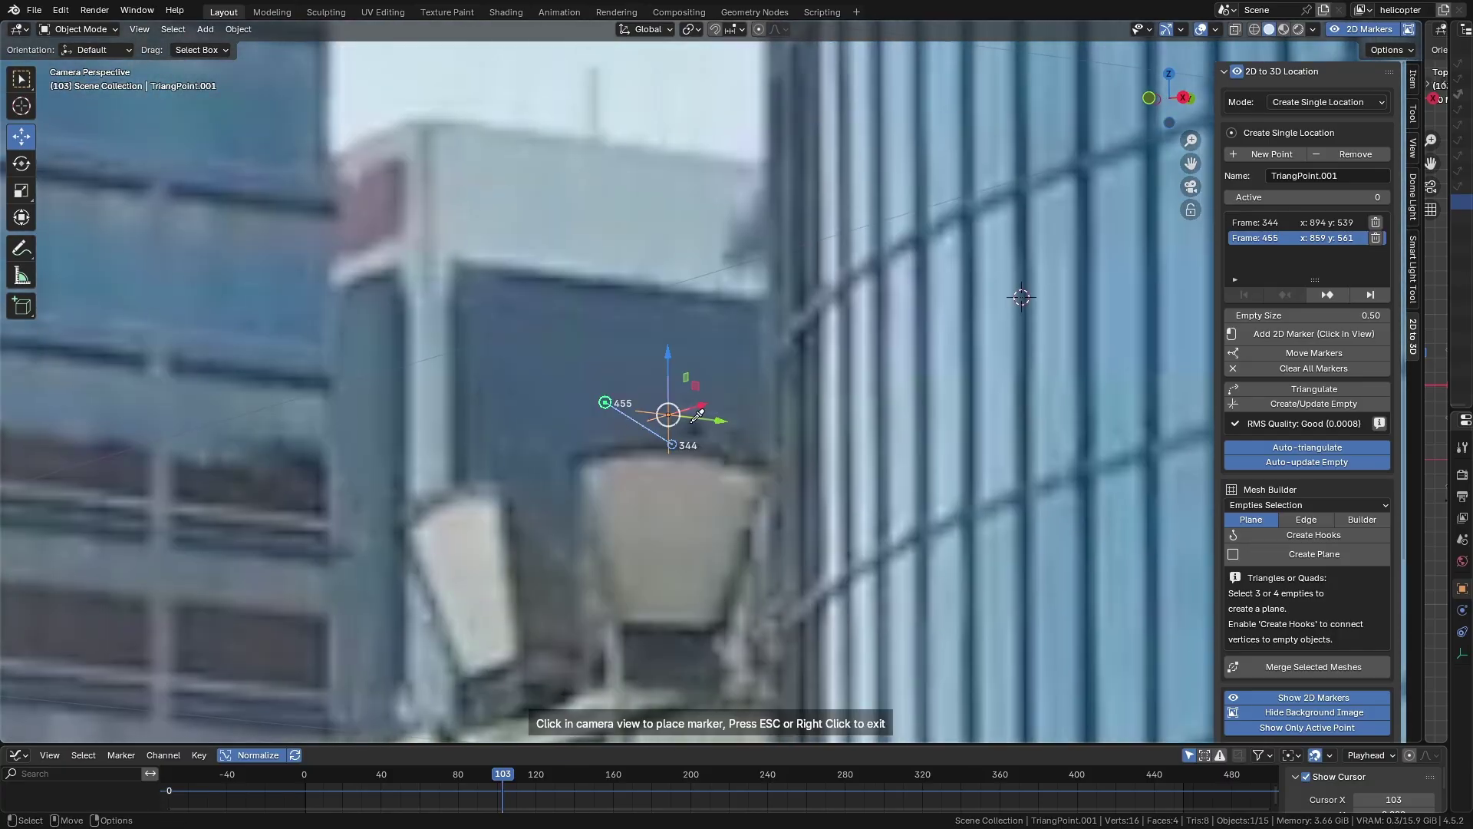
click(694, 420)
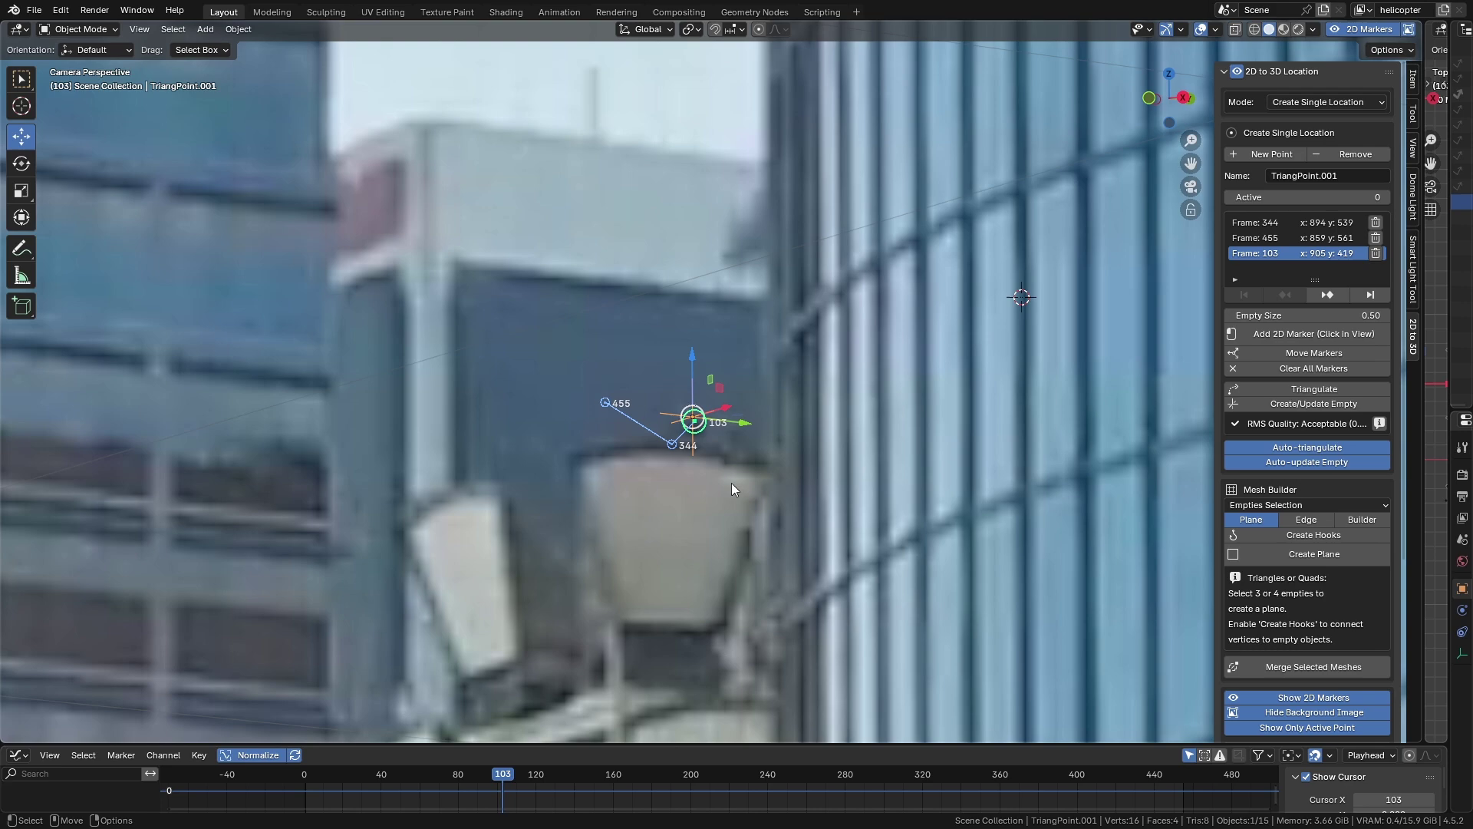
Step: Hide the 2D markers and play the footage from frame 11 to check the triangulated empty against the tower tip
drag(485, 781, 548, 798)
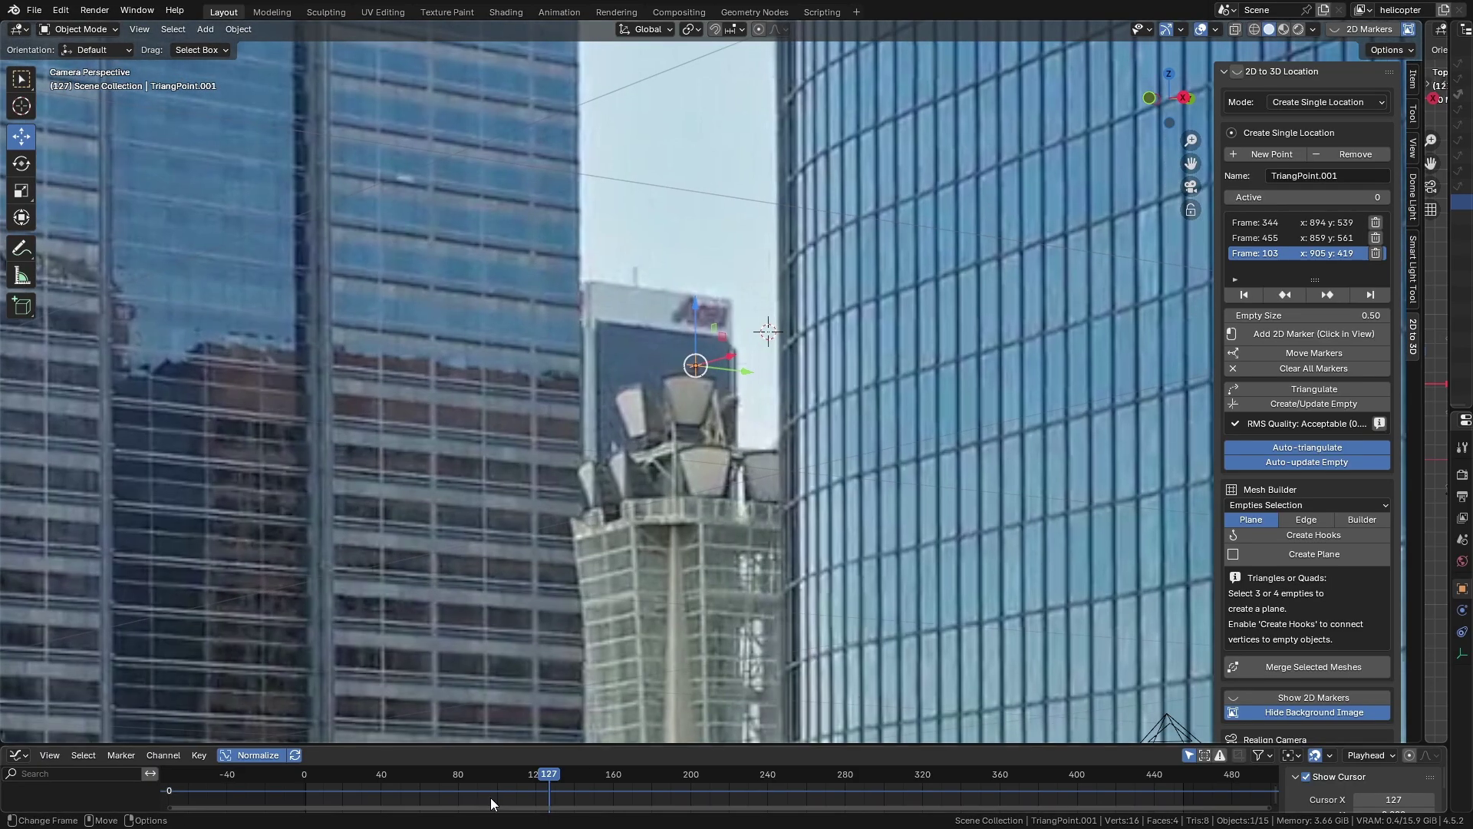
drag(439, 777, 325, 773)
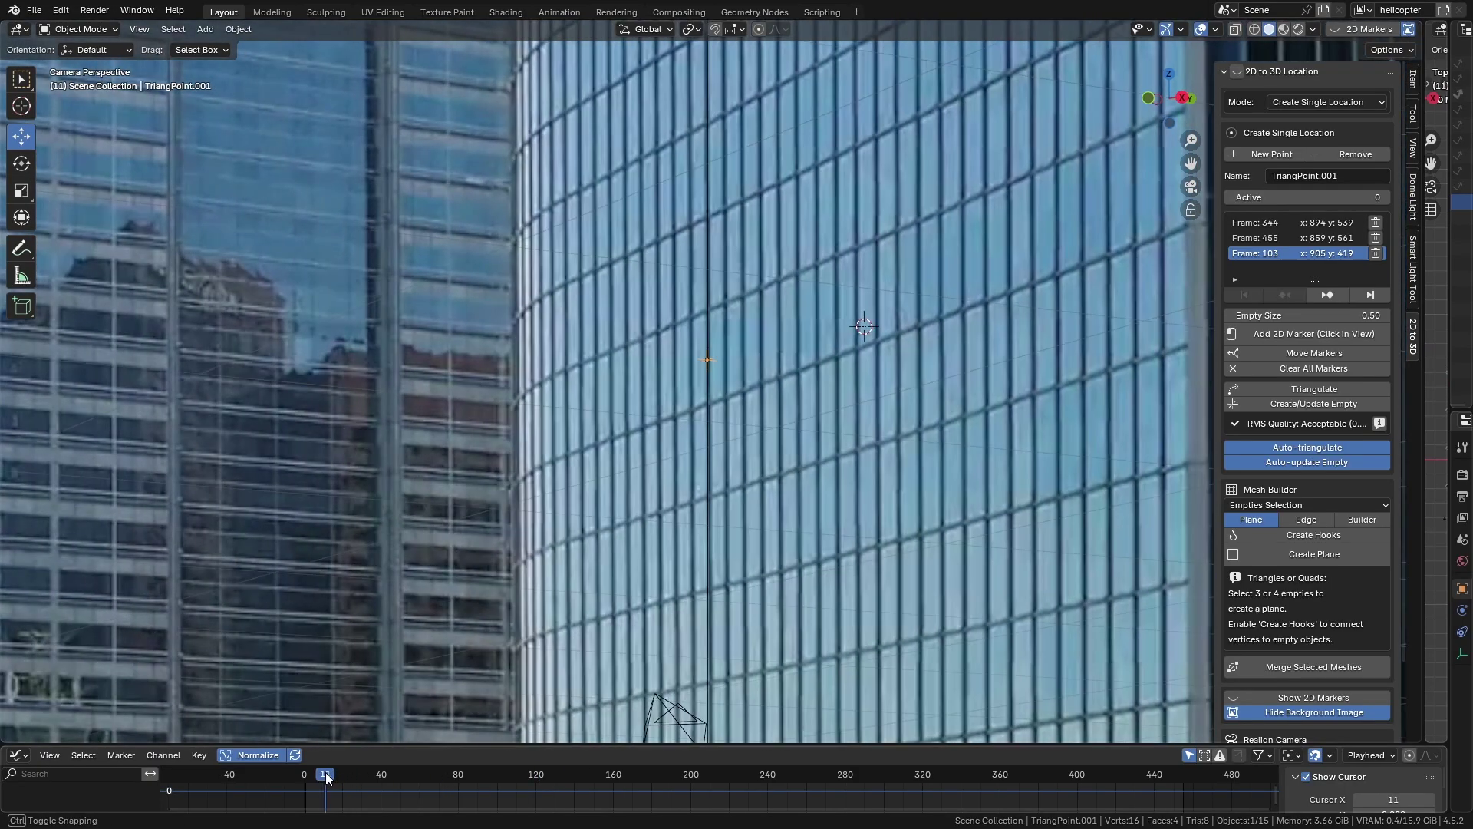
key(space)
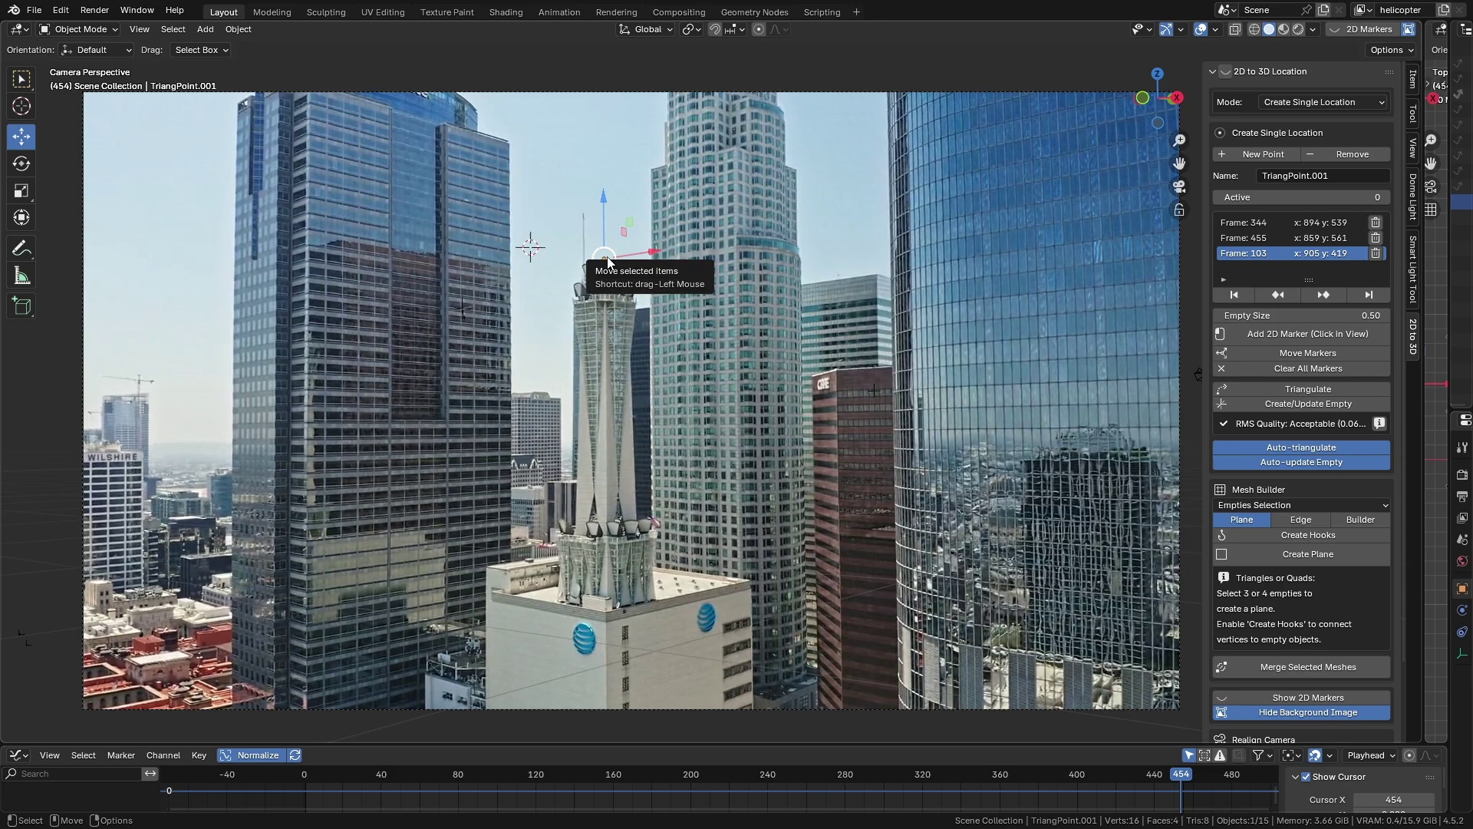
Step: Set the mode to Create Location Groups and show the 2D markers again at frame 454
click(1295, 104)
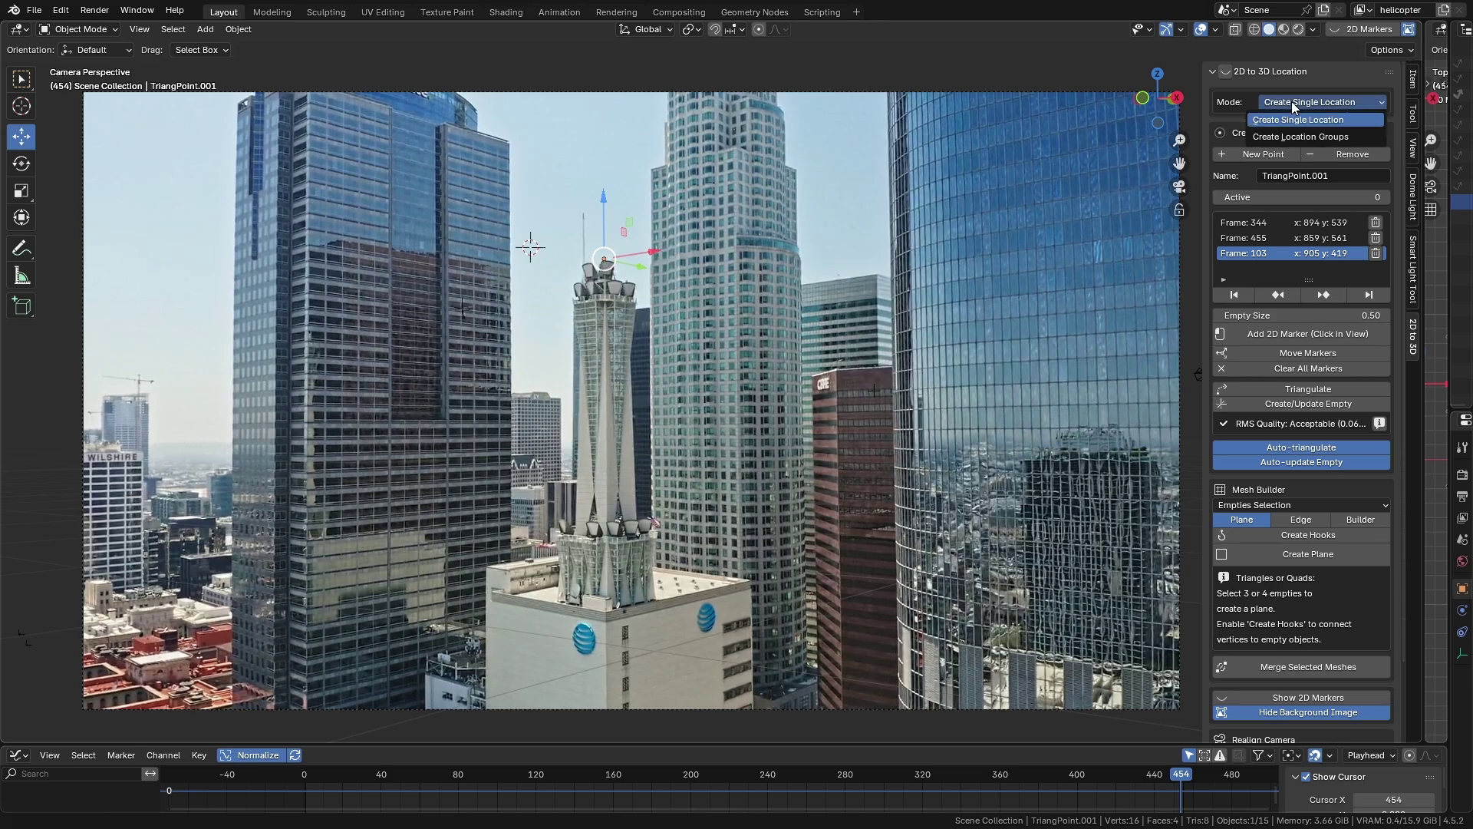
click(1291, 136)
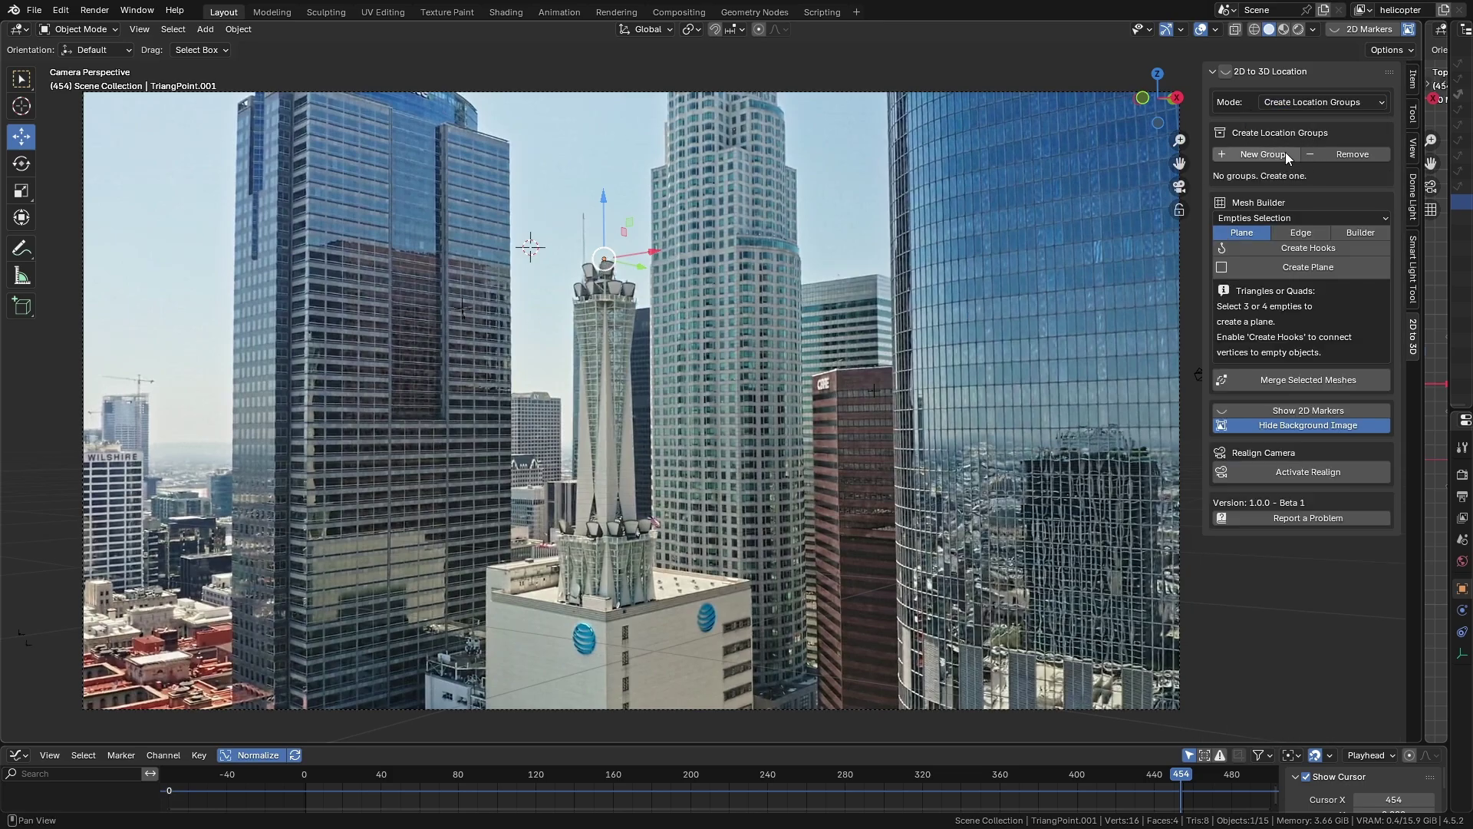
scroll(450, 179, up, 3)
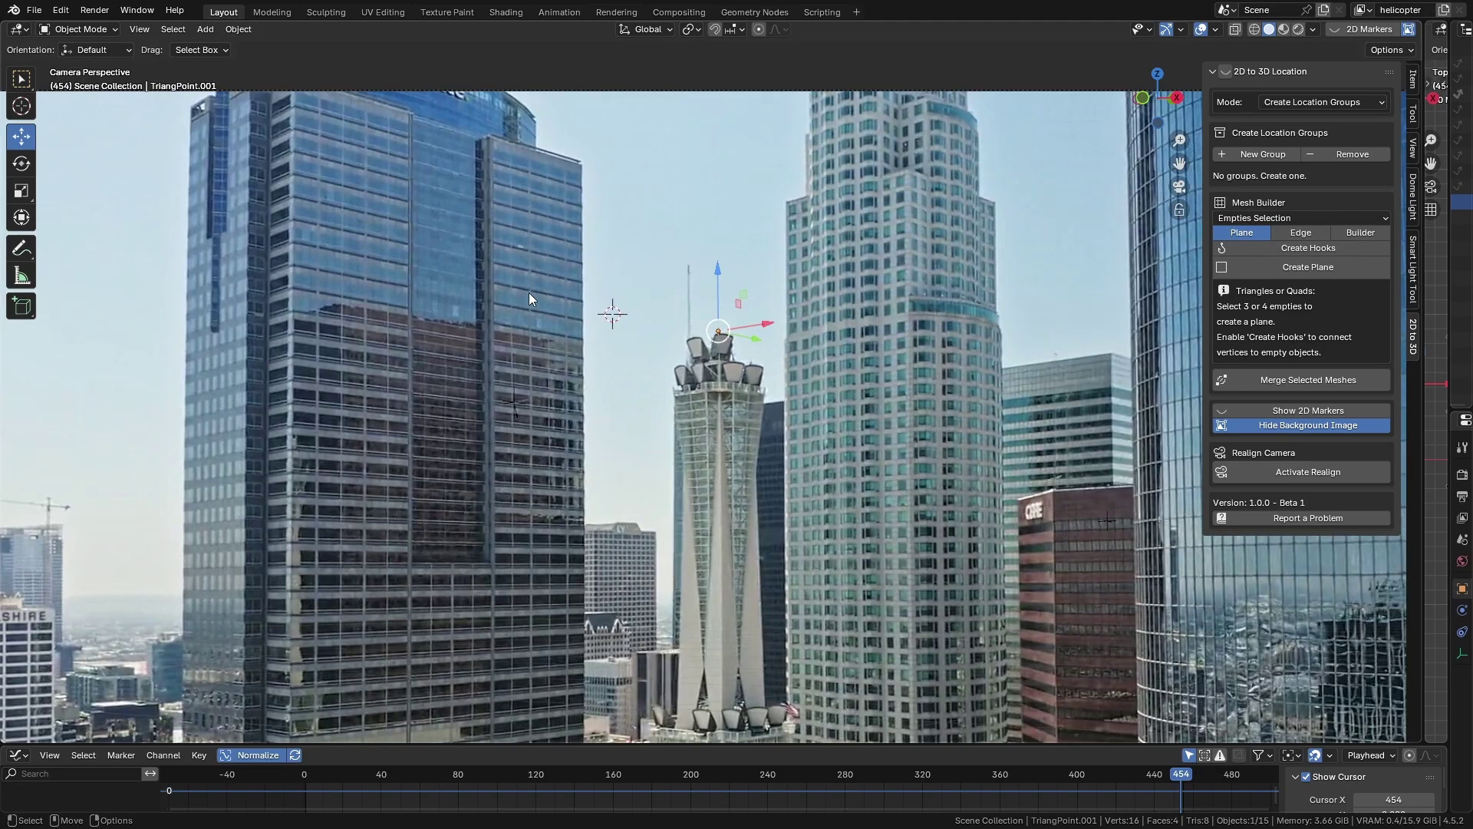
shift+middle_drag(528, 293, 655, 329)
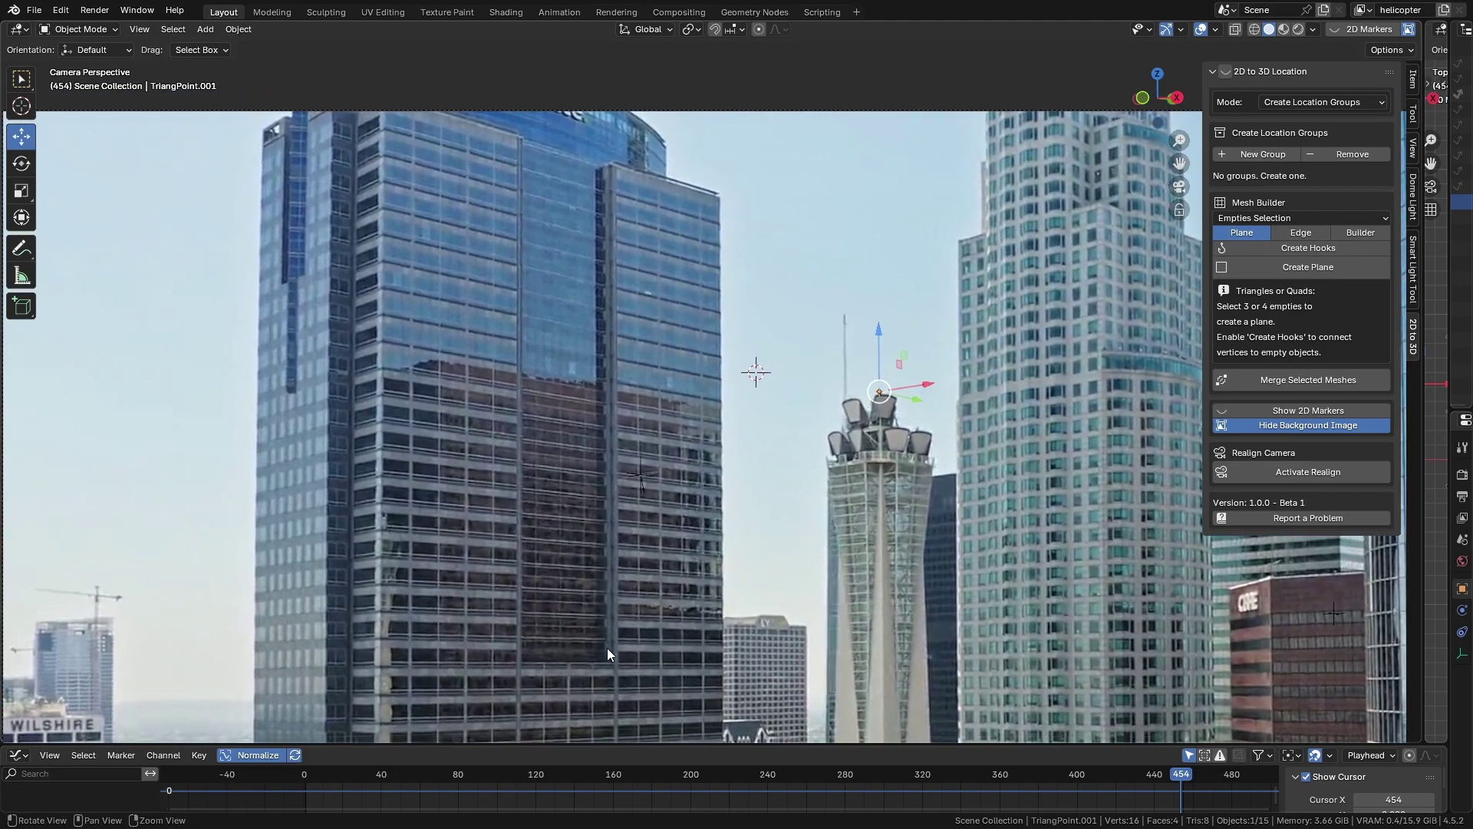
shift+middle_drag(606, 647, 624, 615)
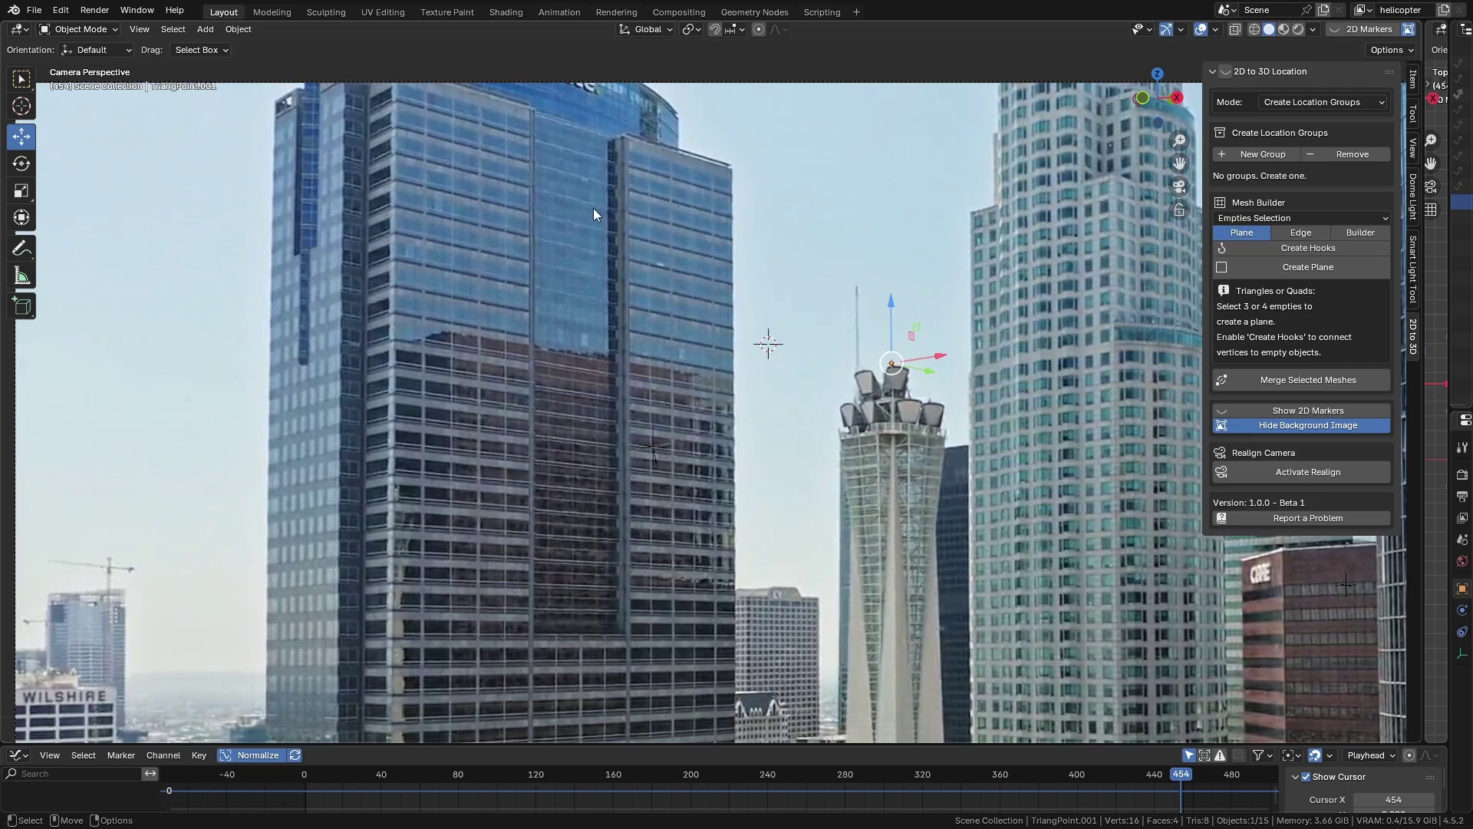
key(ctrl+z)
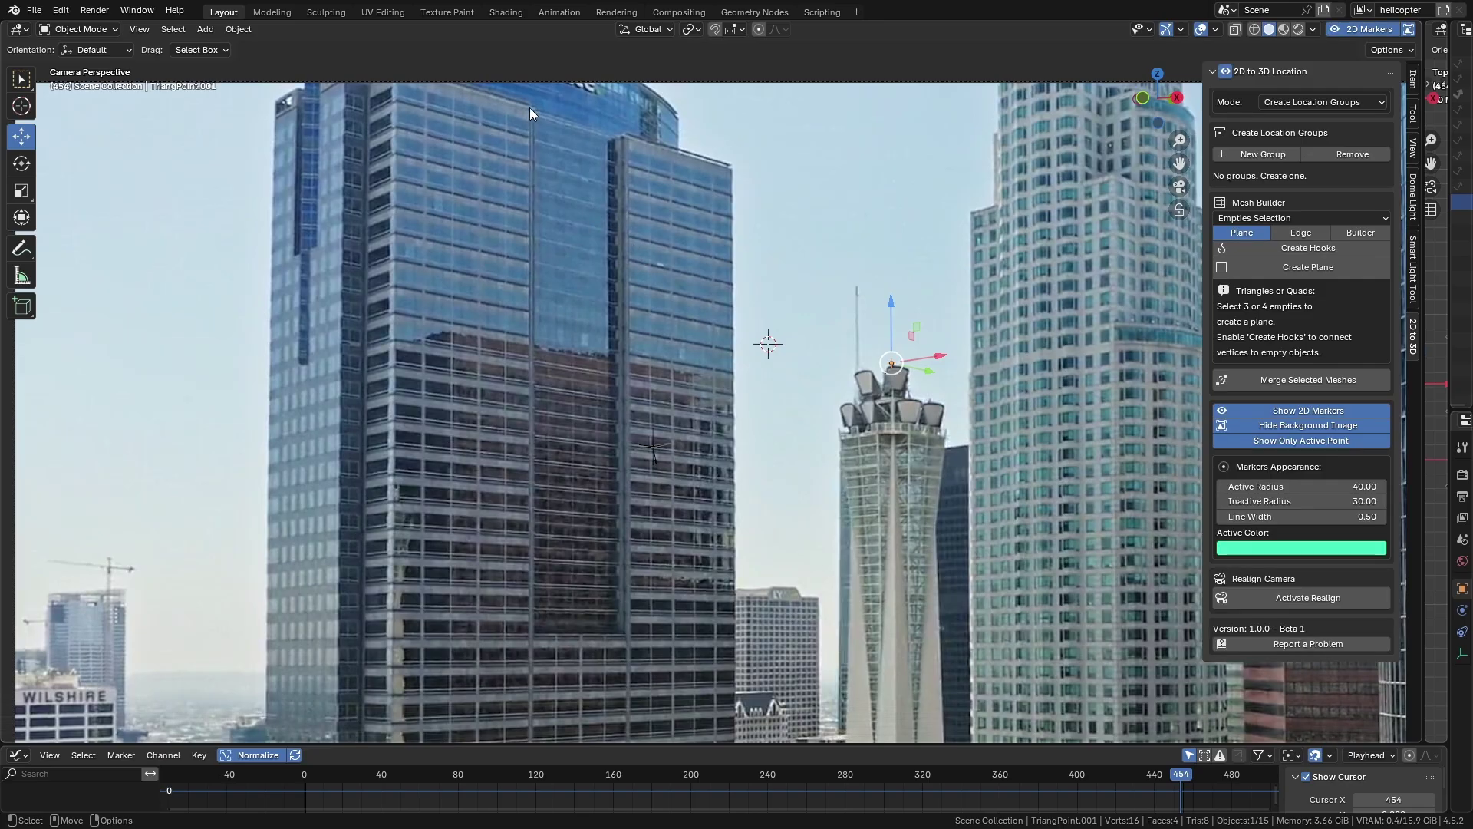
Step: Create a location group with four markers on the corners of the dark vertical facade strip at frame 454
right_click(533, 110)
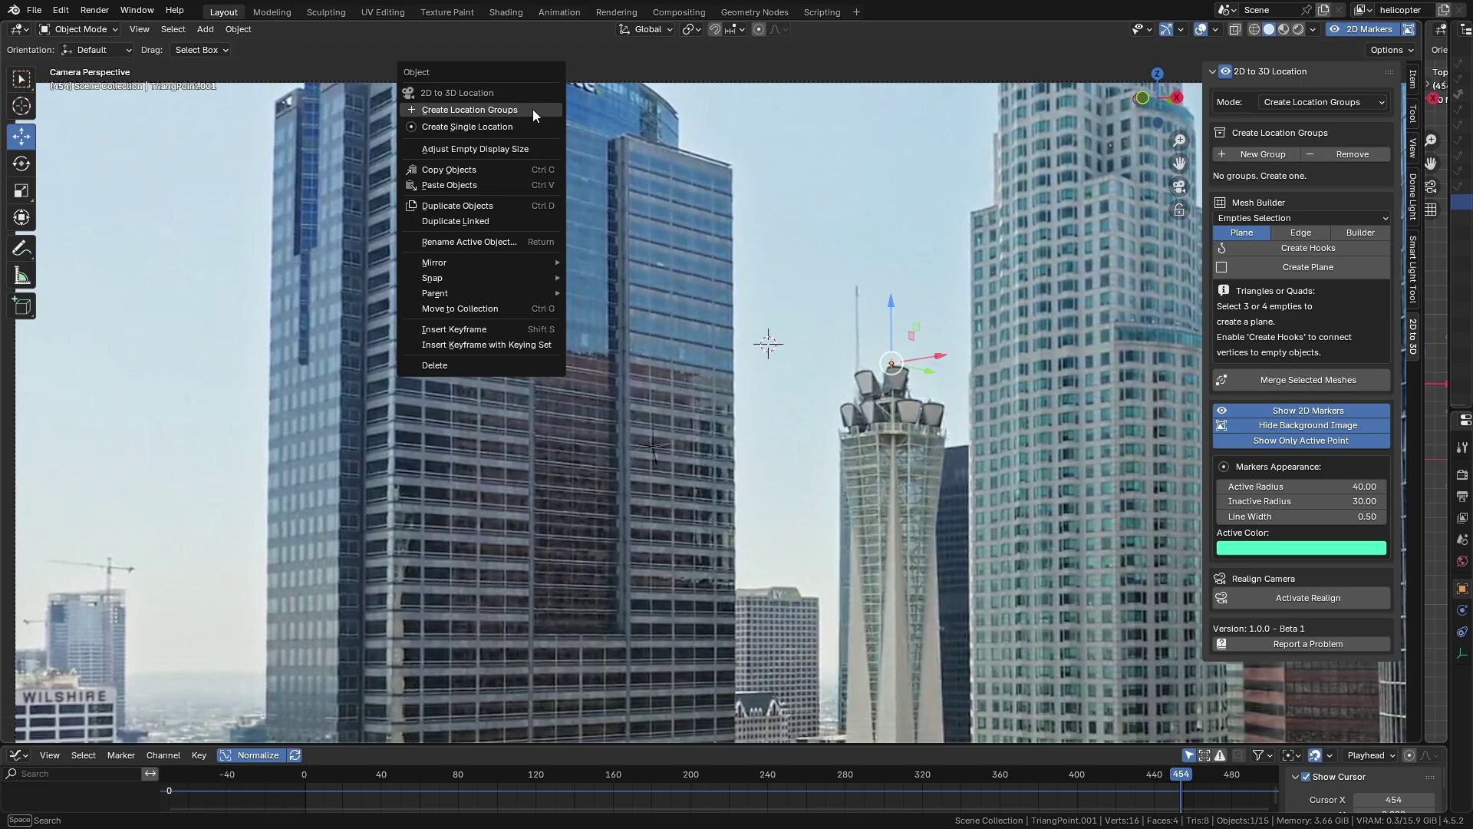
click(491, 112)
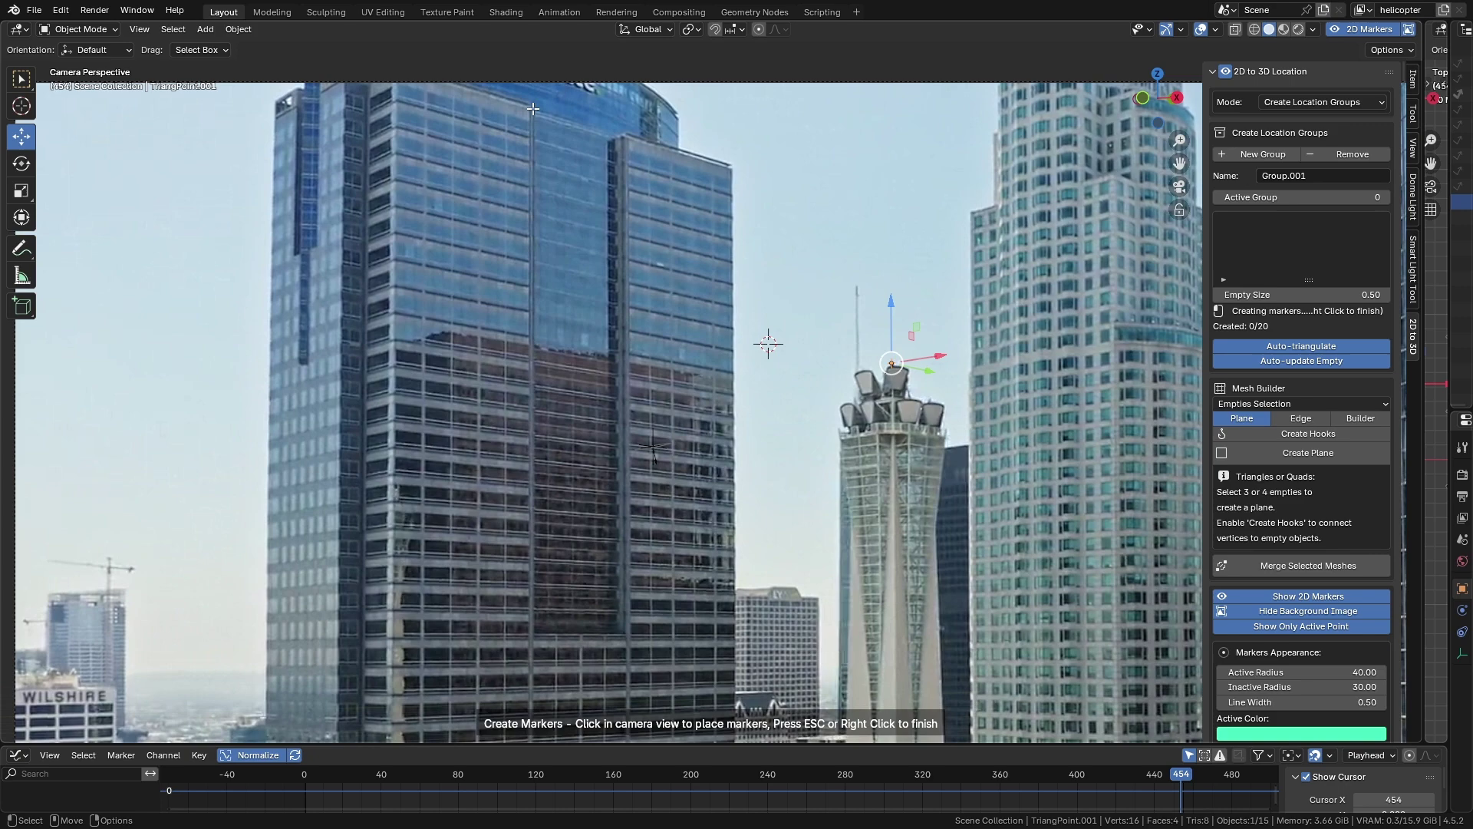
click(532, 111)
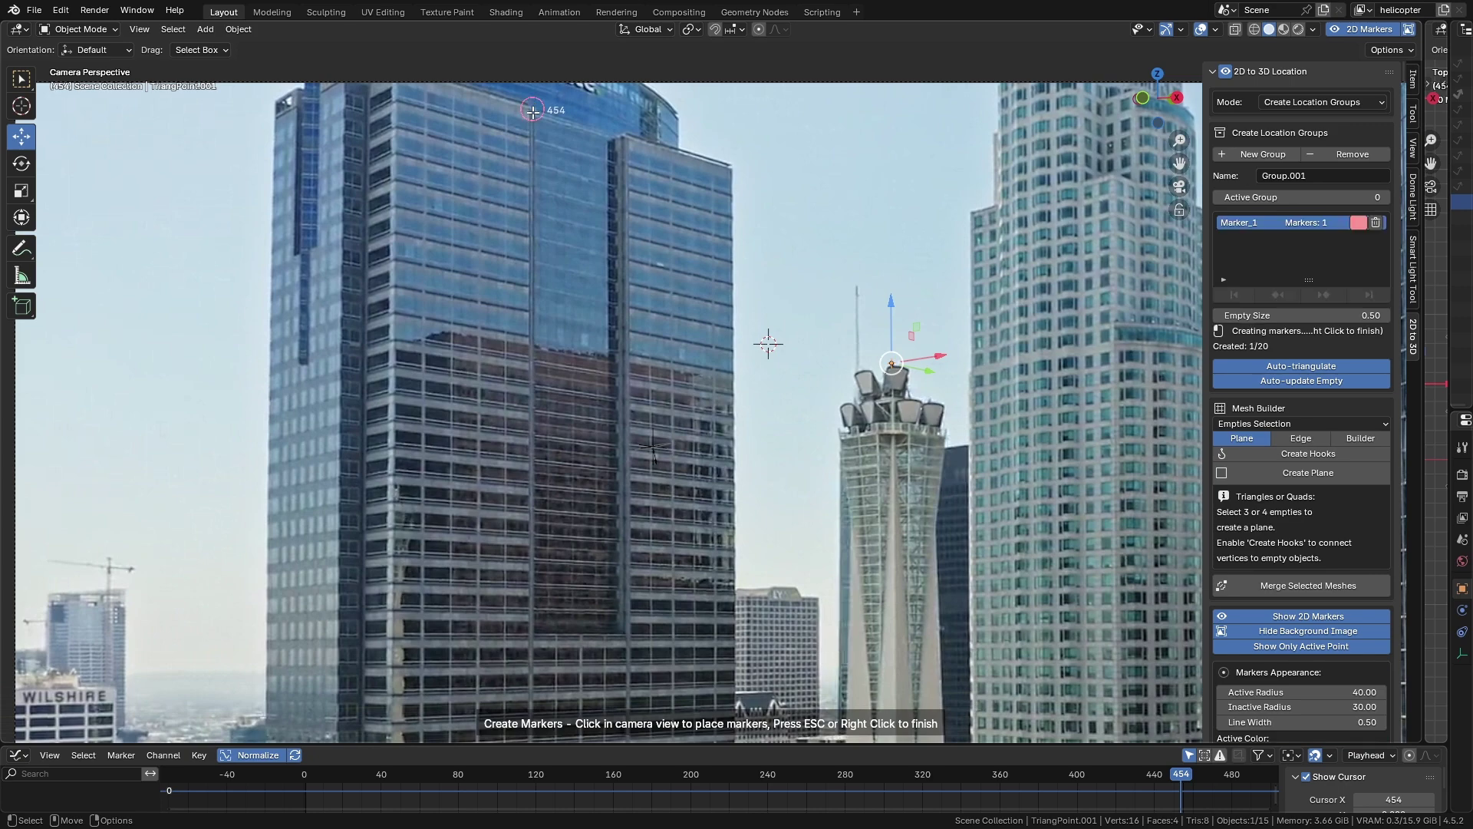
click(623, 135)
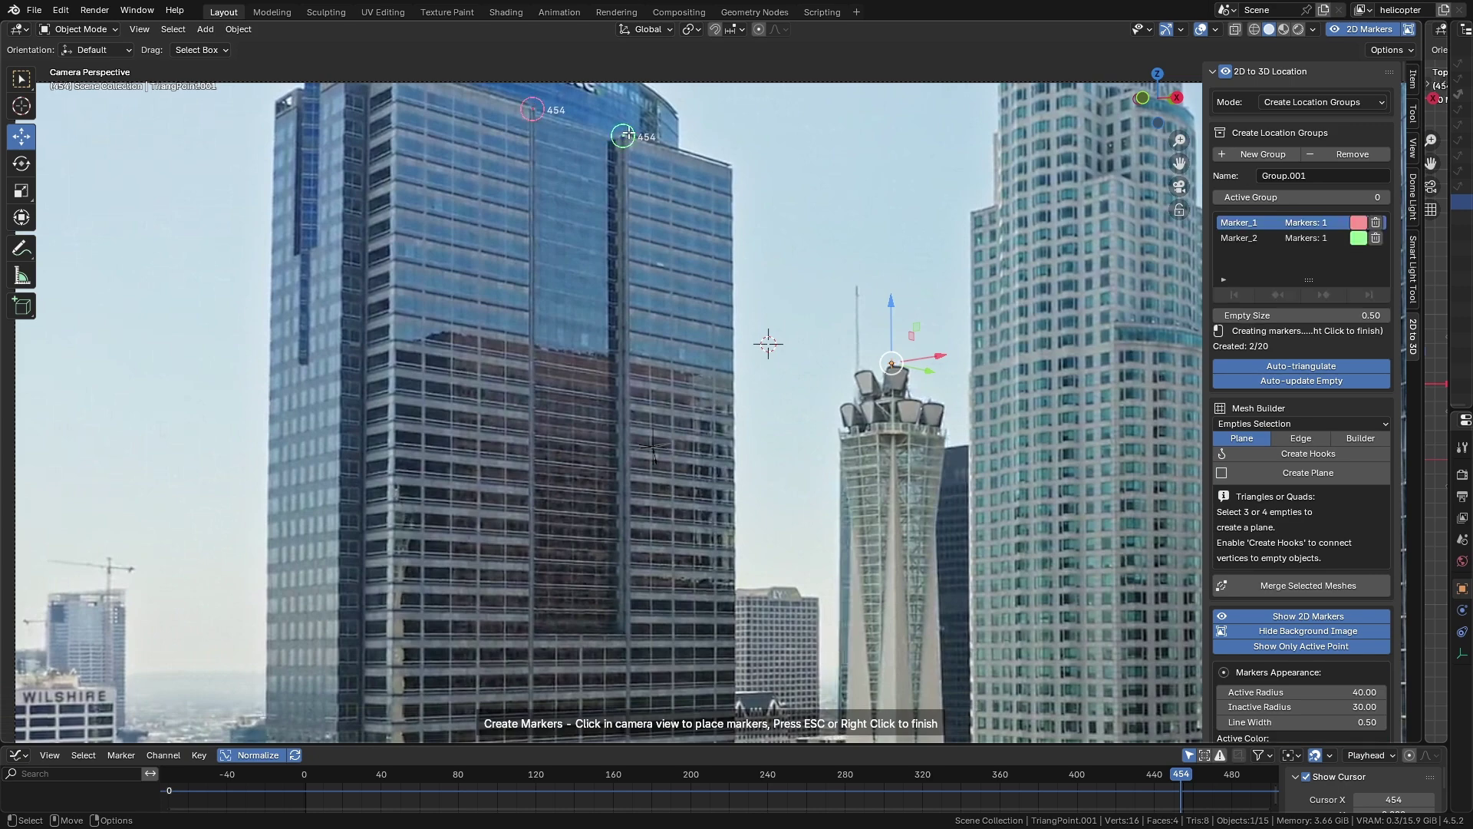
click(626, 633)
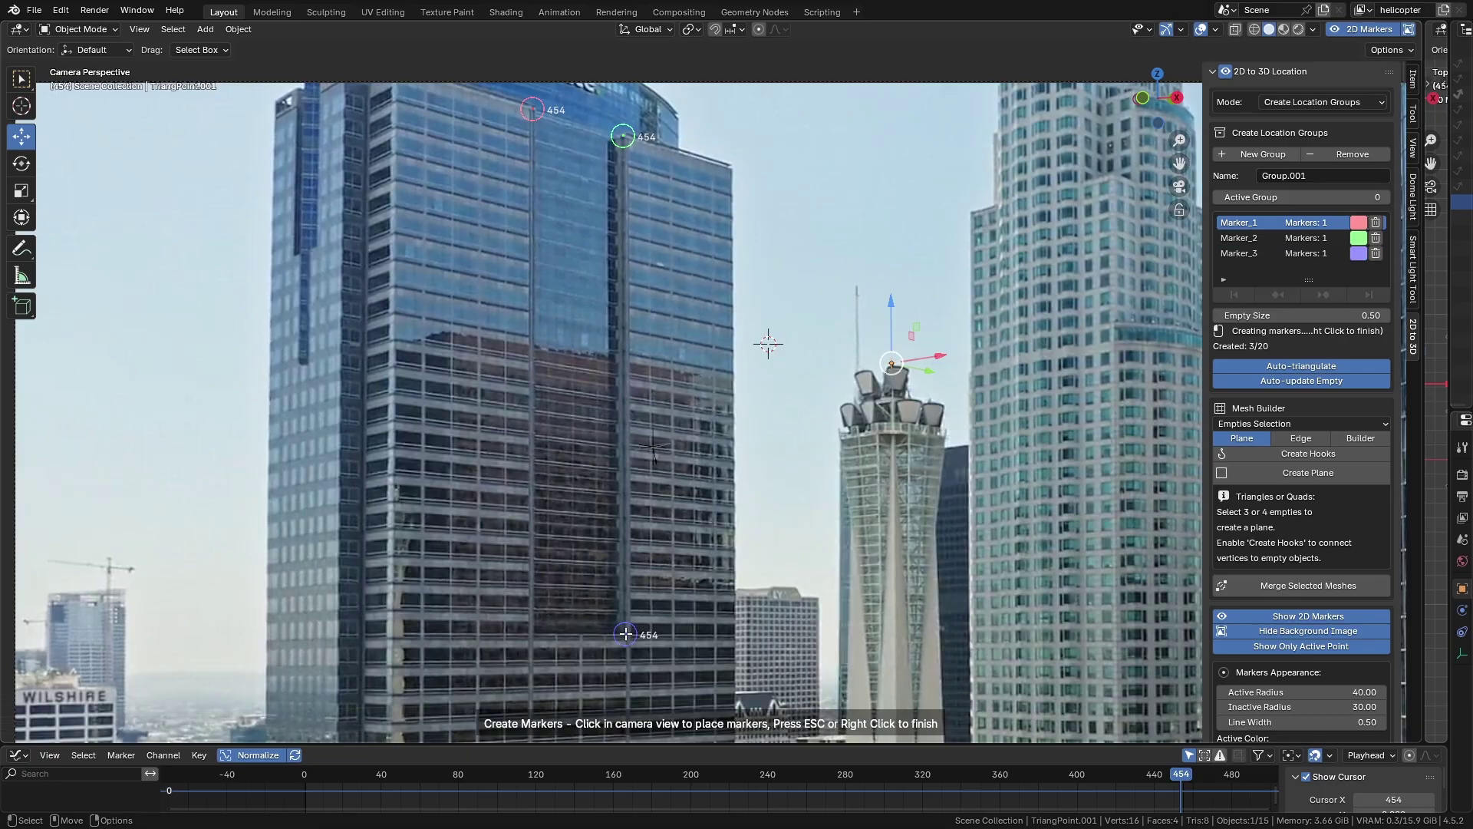
click(533, 634)
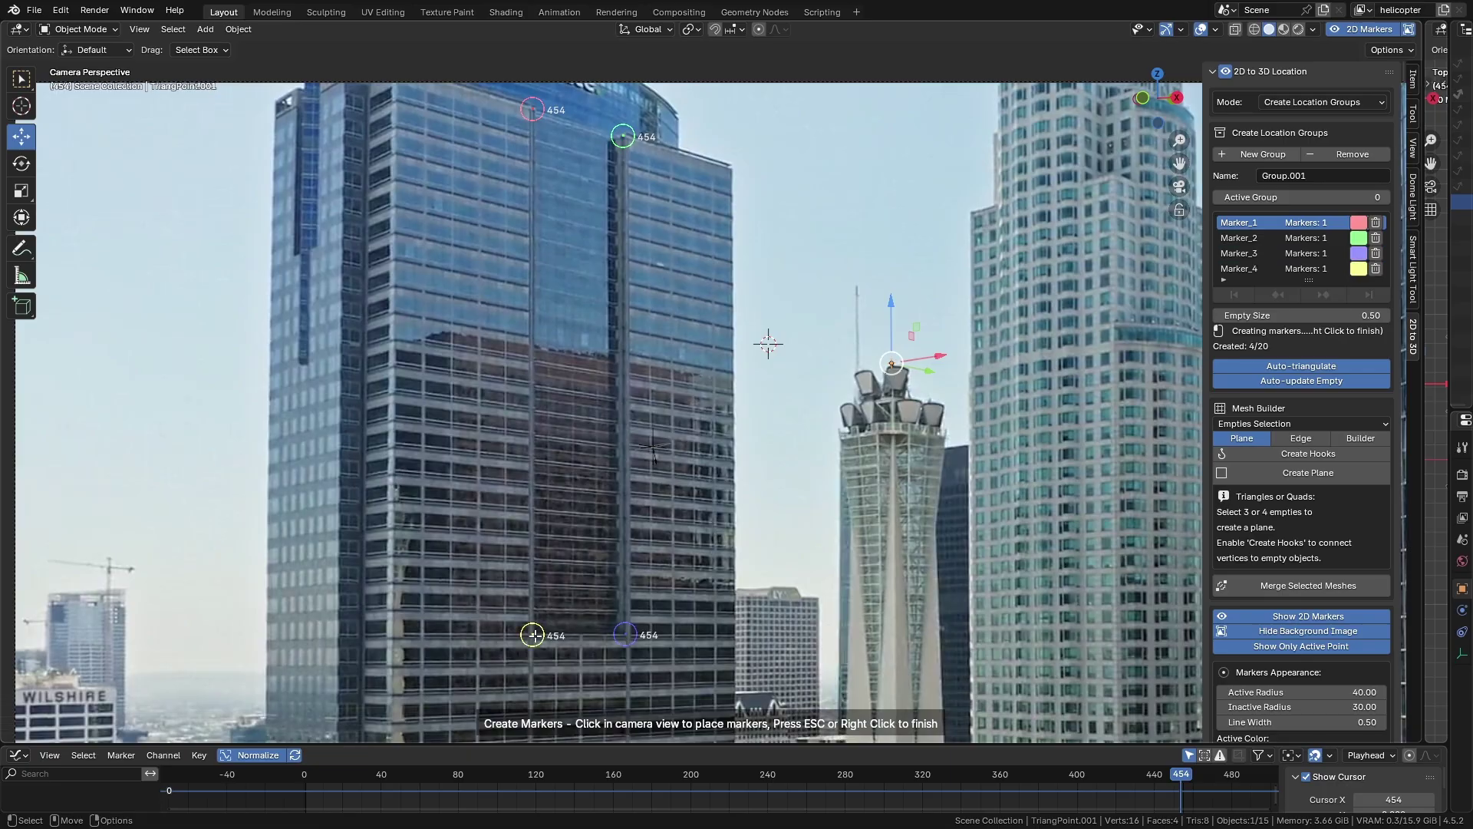
right_click(595, 439)
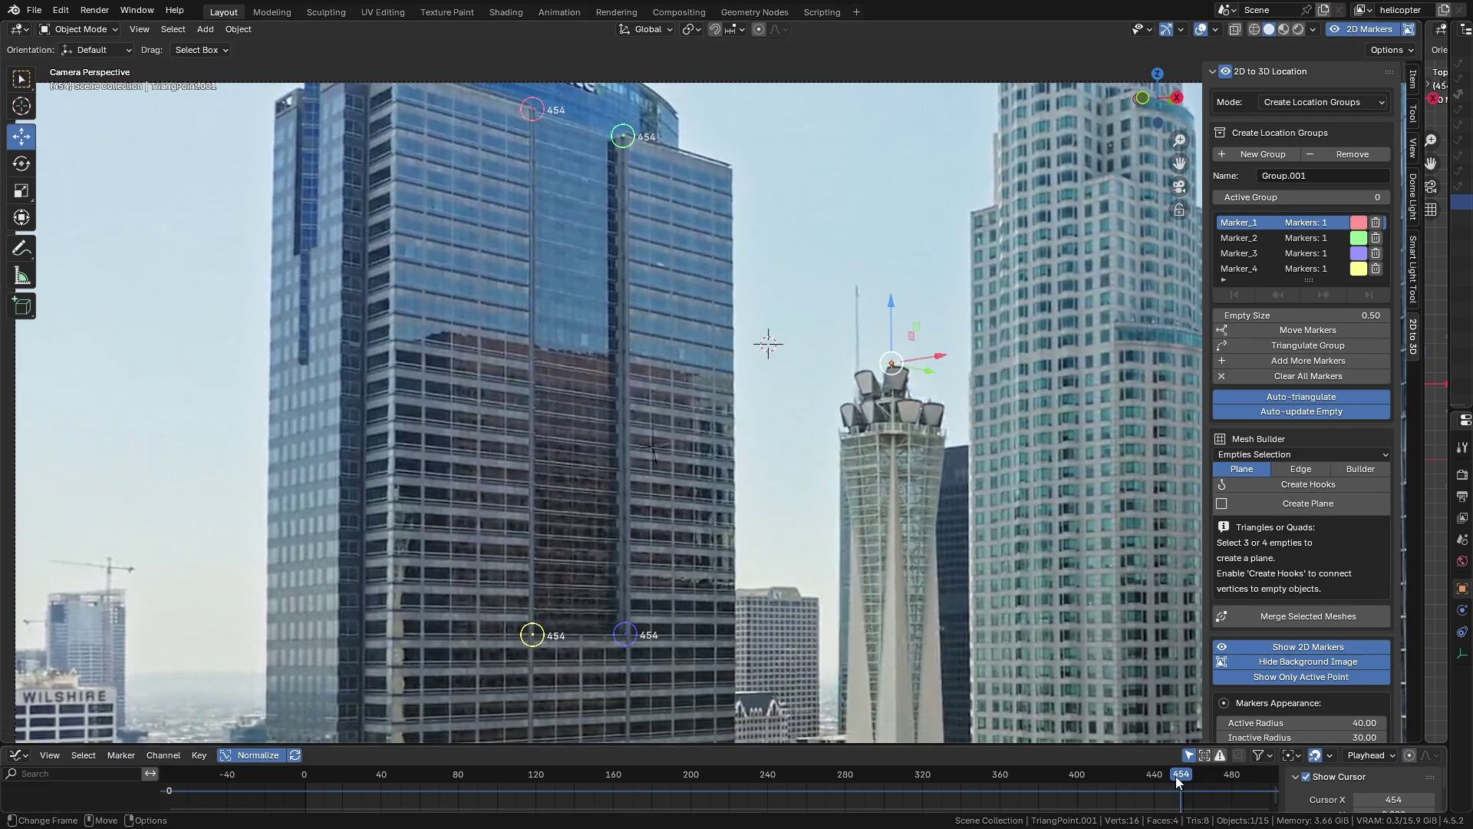
Step: At frame 15, reposition Marker_3 and Marker_4 onto the lower corners of the dark vertical facade strip
drag(1213, 787, 335, 752)
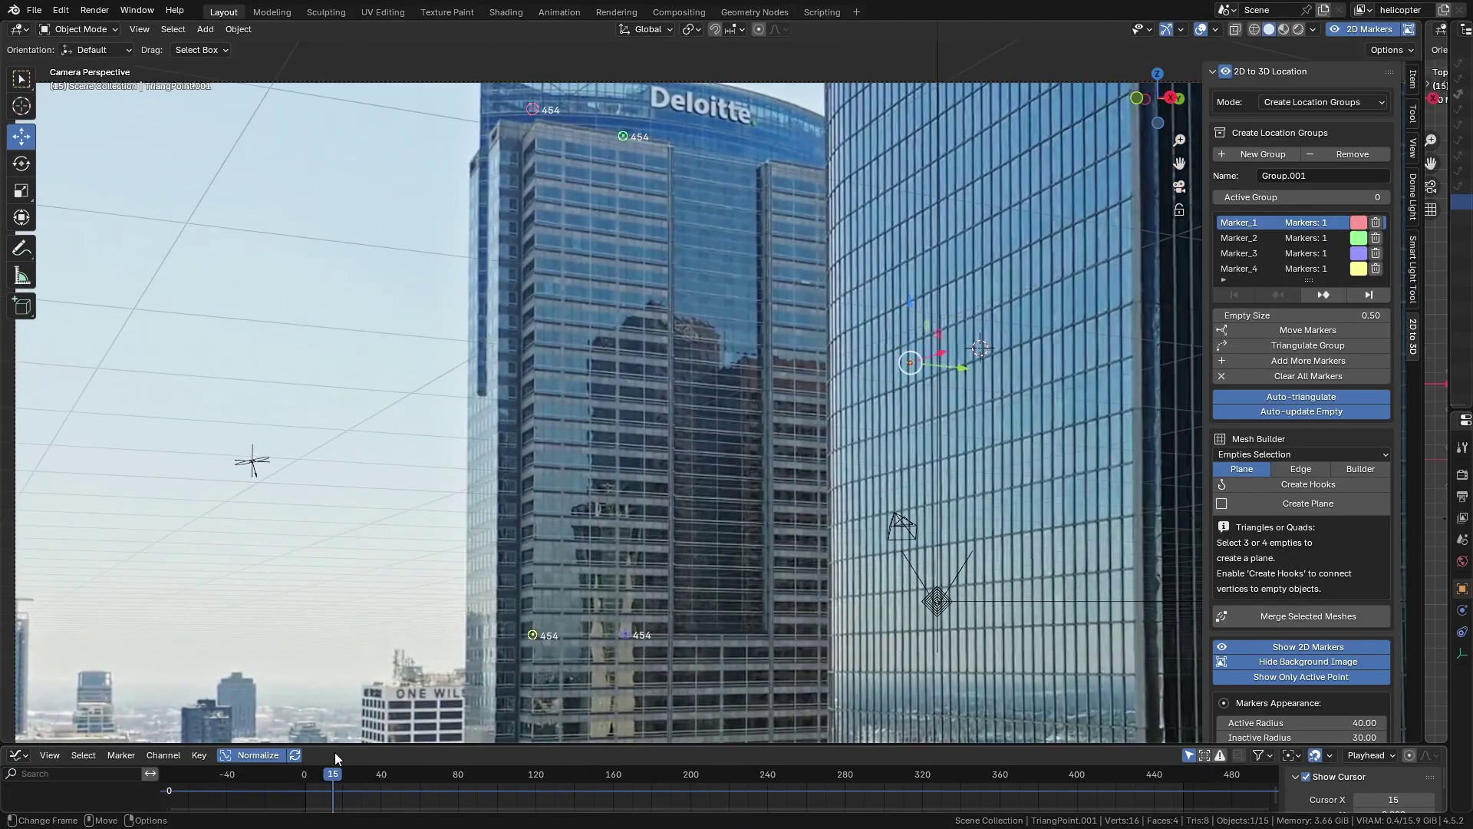
right_click(673, 615)
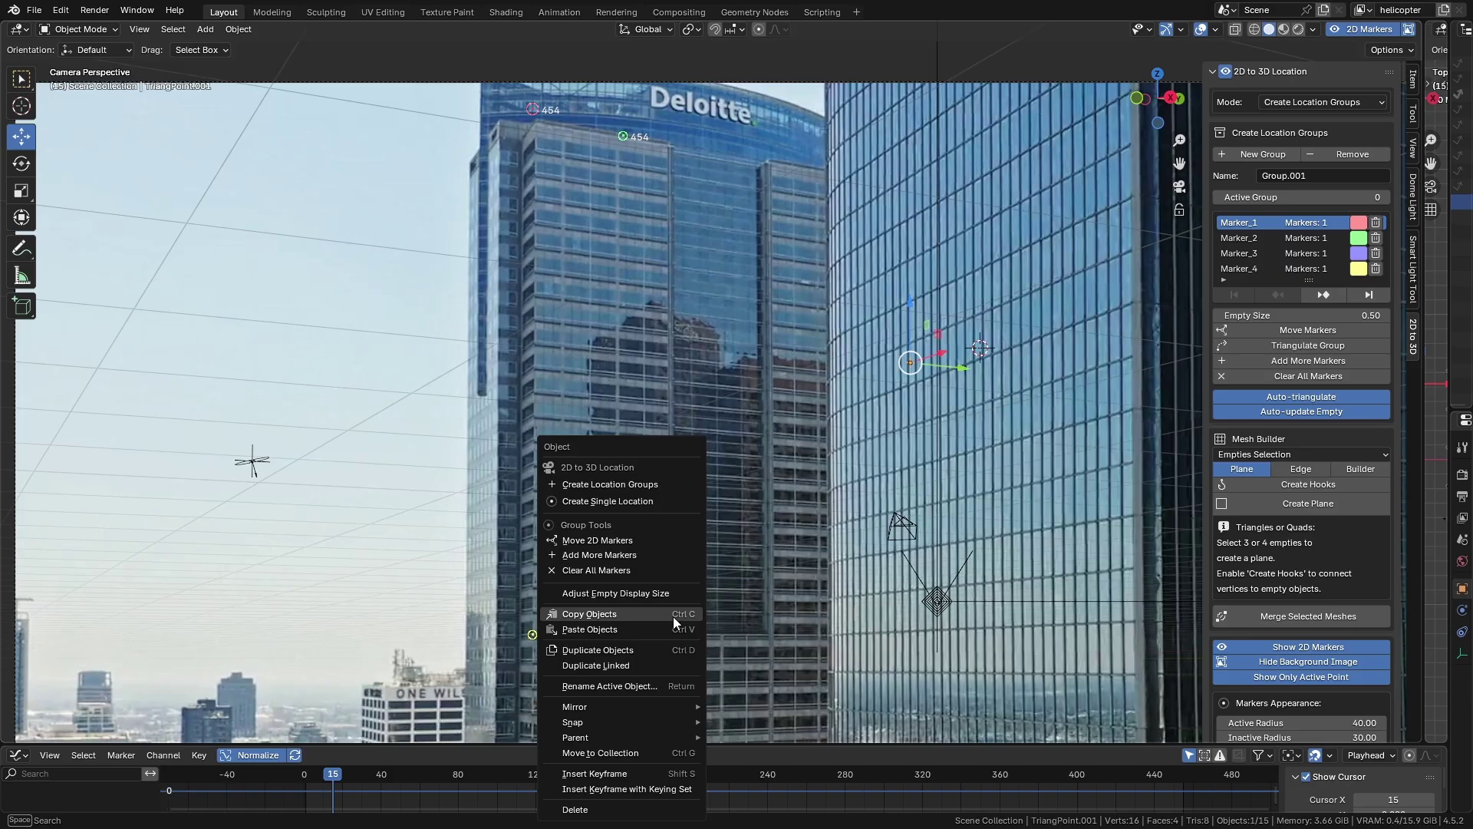
click(606, 541)
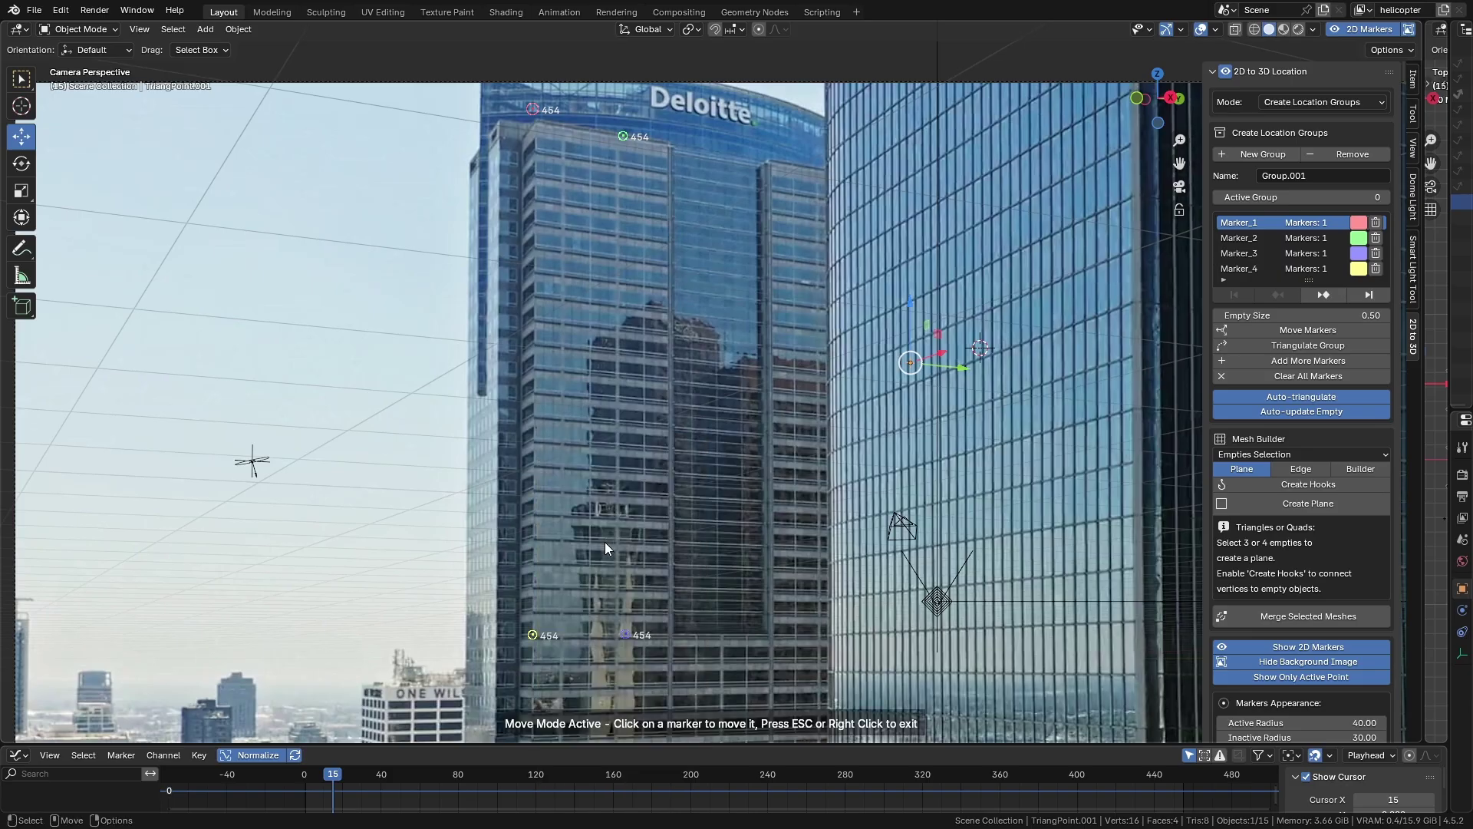
click(625, 636)
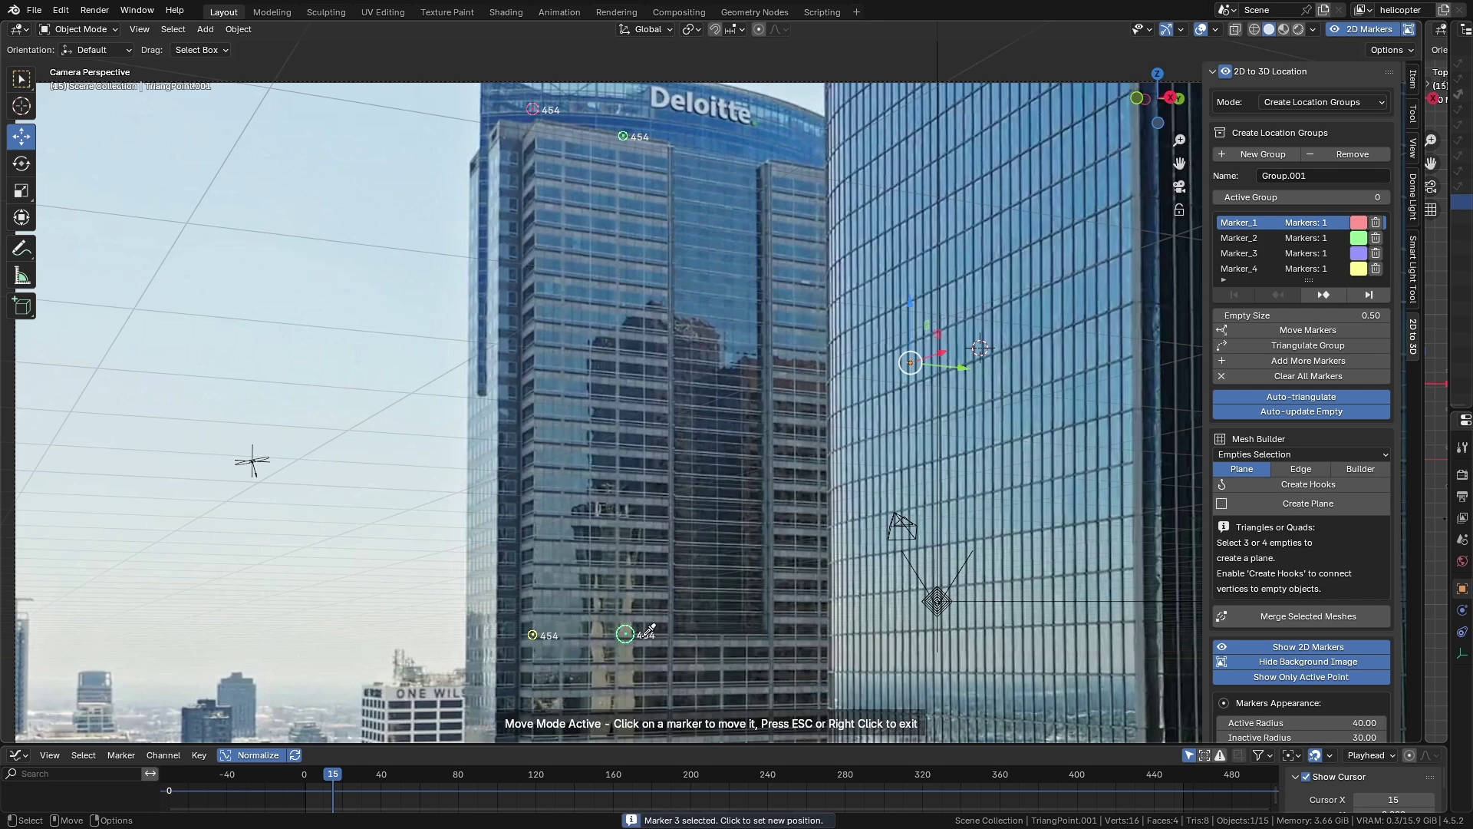
click(768, 633)
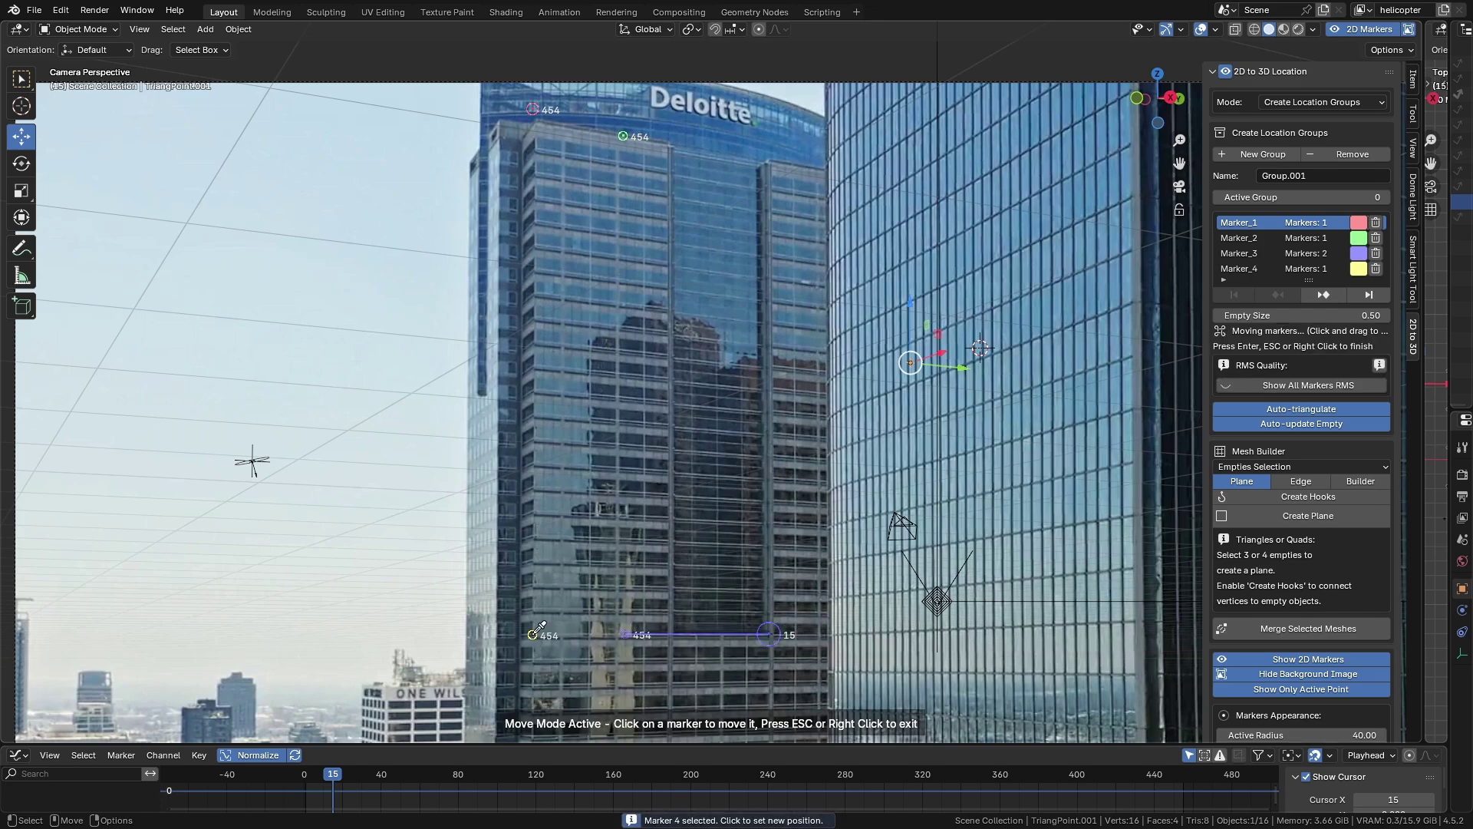
click(672, 635)
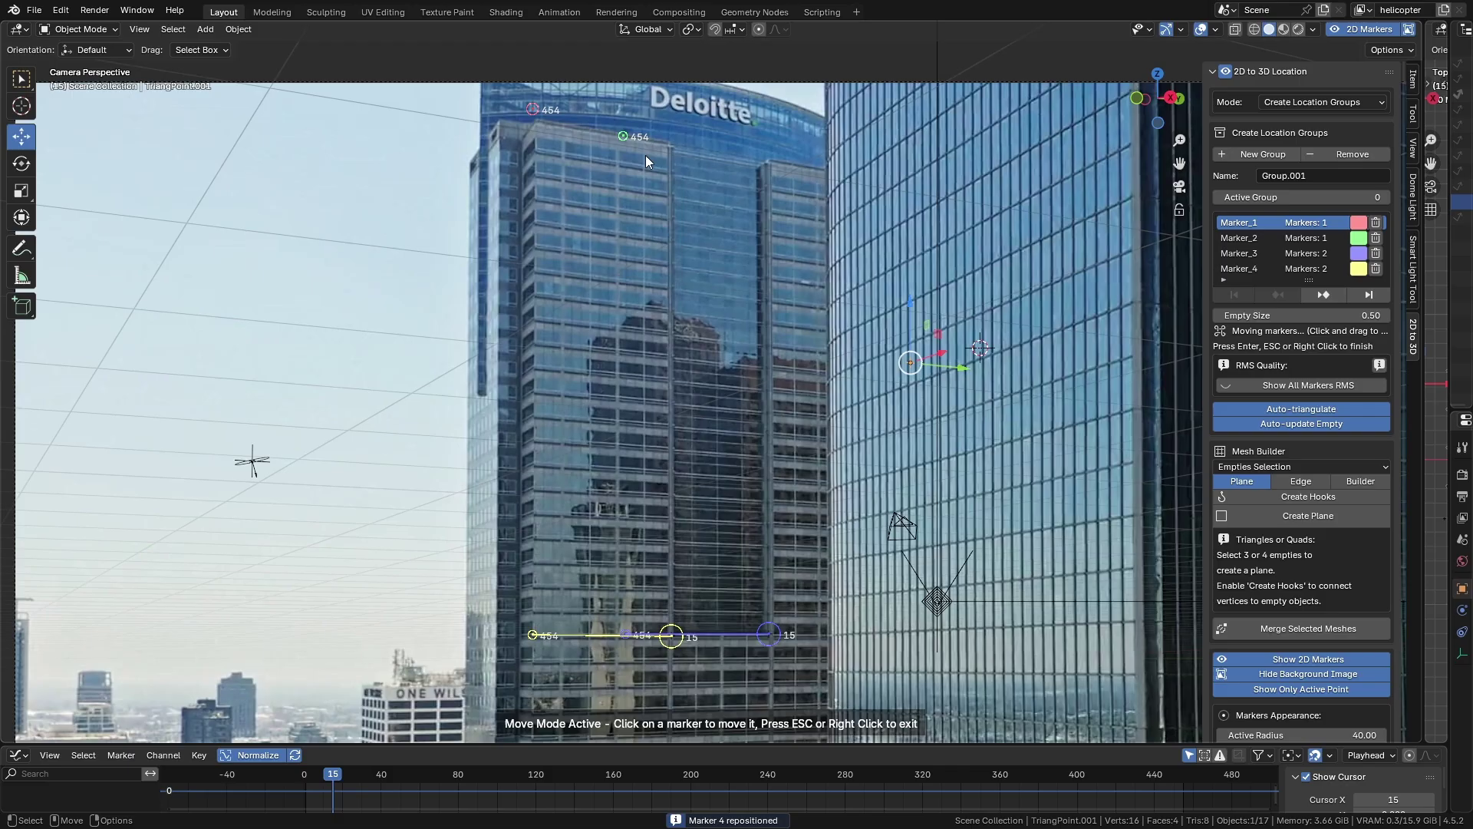
Step: Reposition Marker_2 and Marker_1 onto the upper corners of the facade strip at frame 15
click(623, 136)
click(768, 163)
click(671, 145)
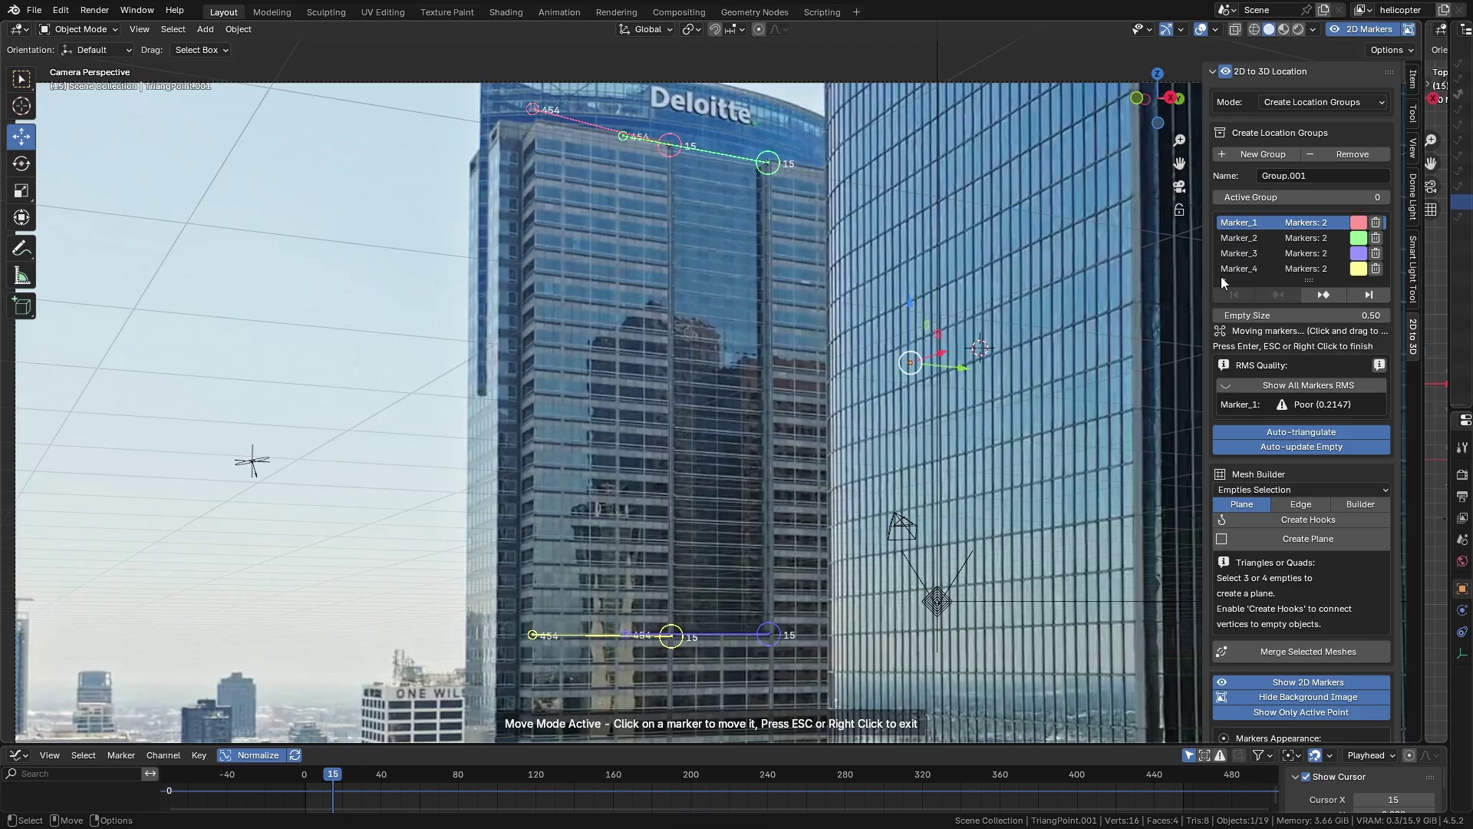
click(1447, 270)
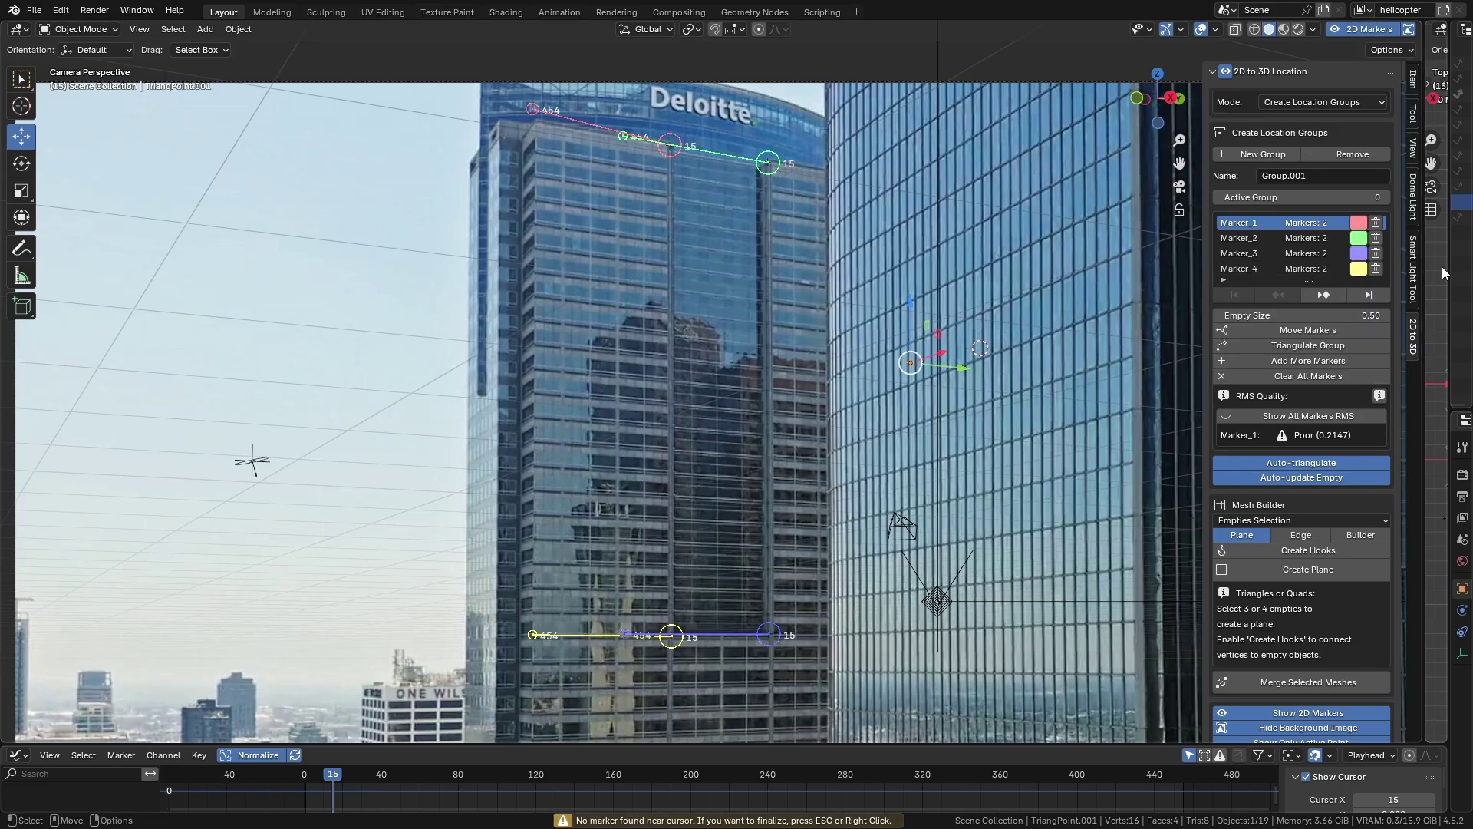
Step: Reveal the outliner, select the four Group.001 marker empties and increase their empty display size
drag(1425, 275, 1192, 280)
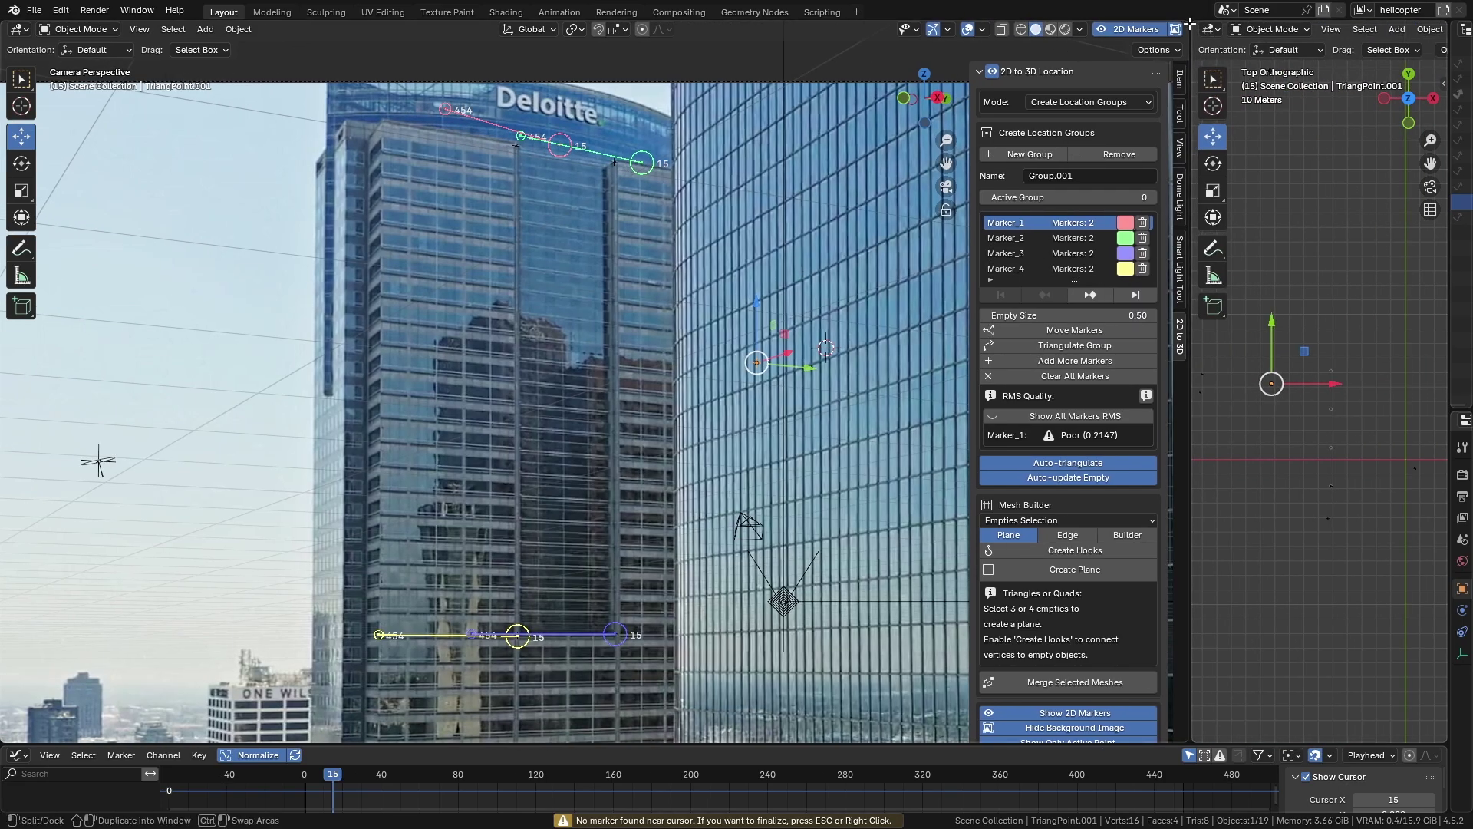
drag(1189, 25, 1258, 61)
drag(1447, 209, 1181, 221)
click(1261, 232)
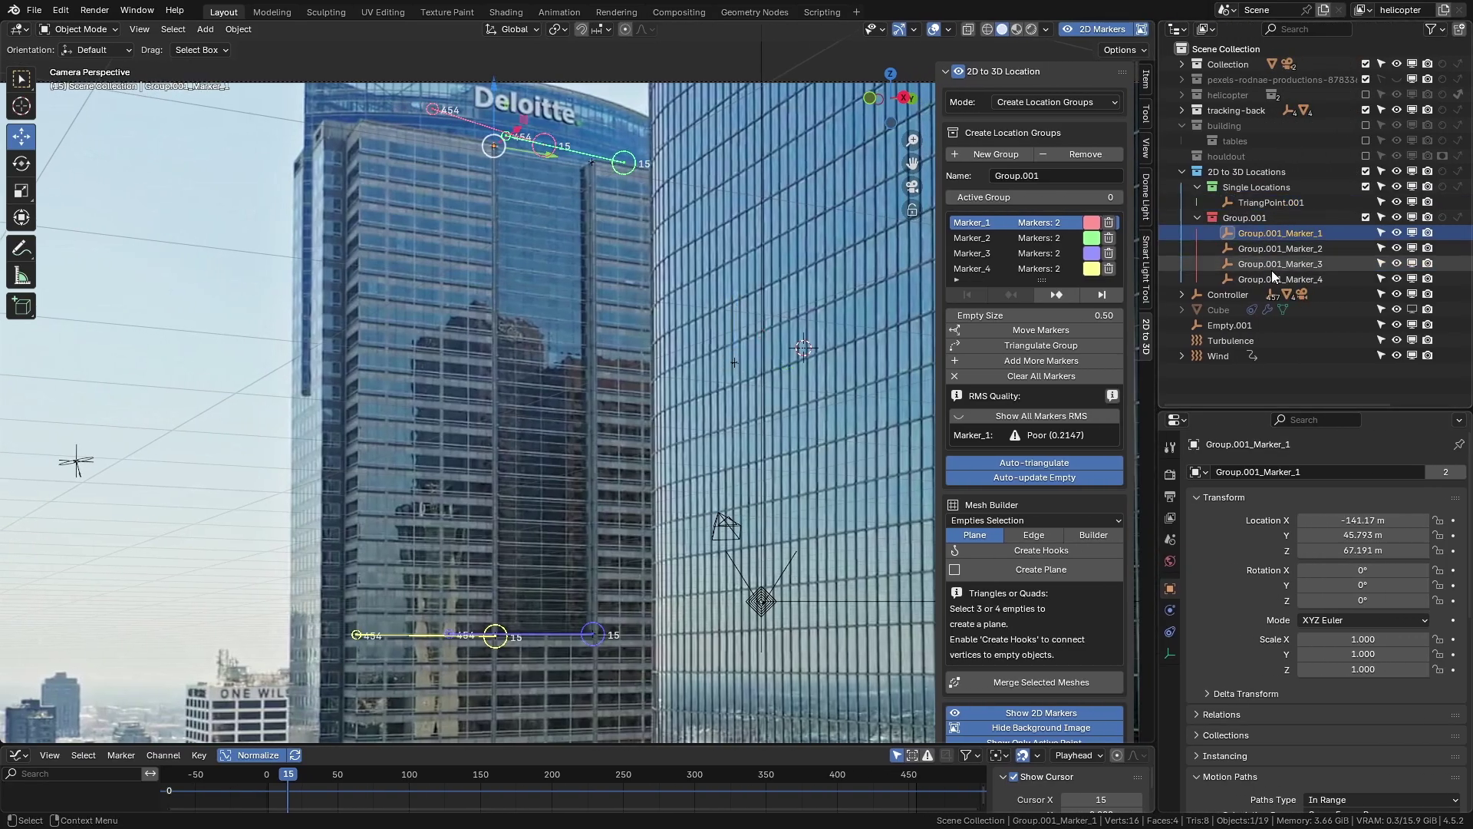
shift+click(1280, 279)
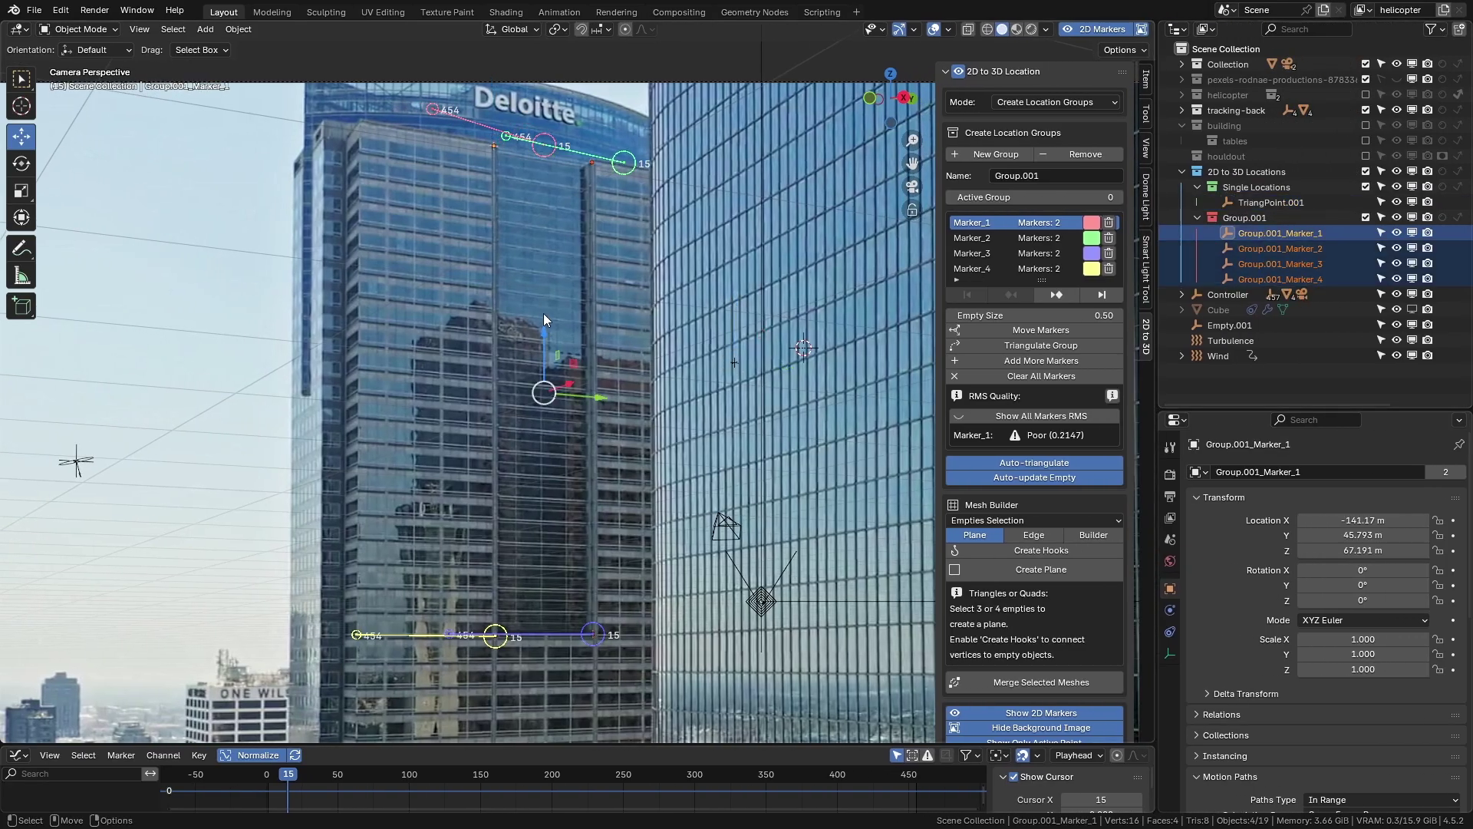
right_click(527, 297)
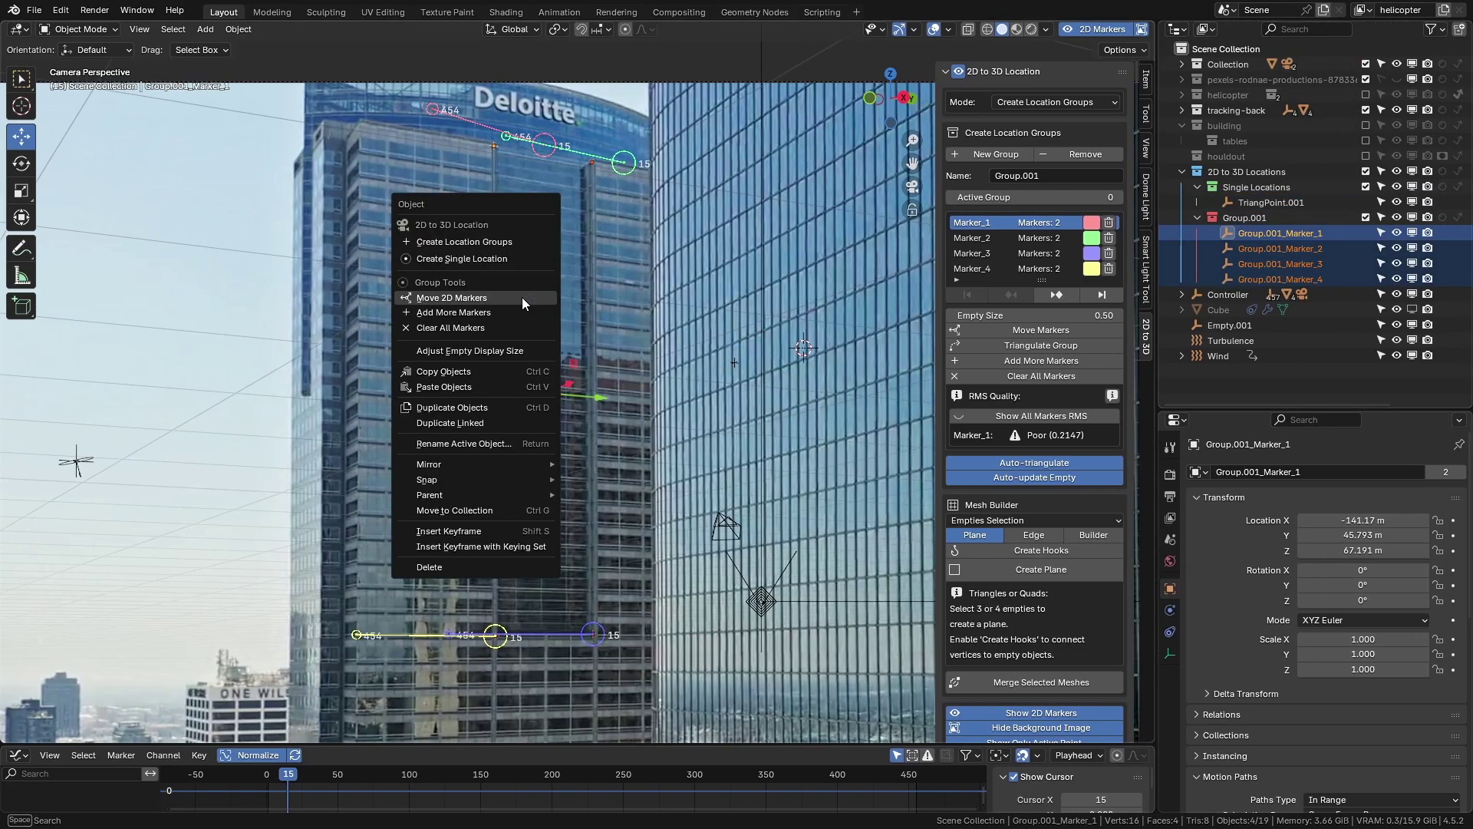
click(429, 352)
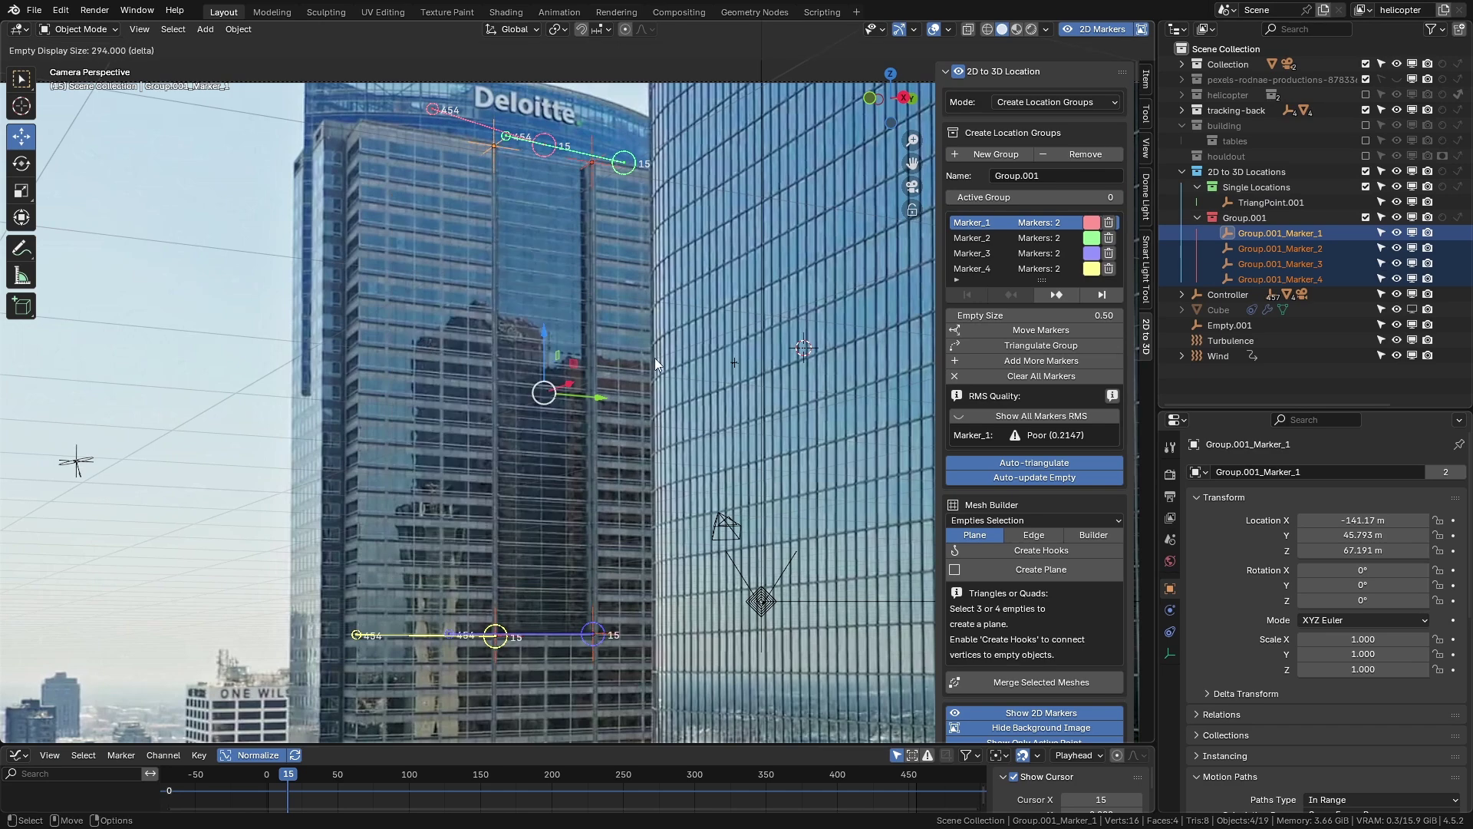
click(684, 362)
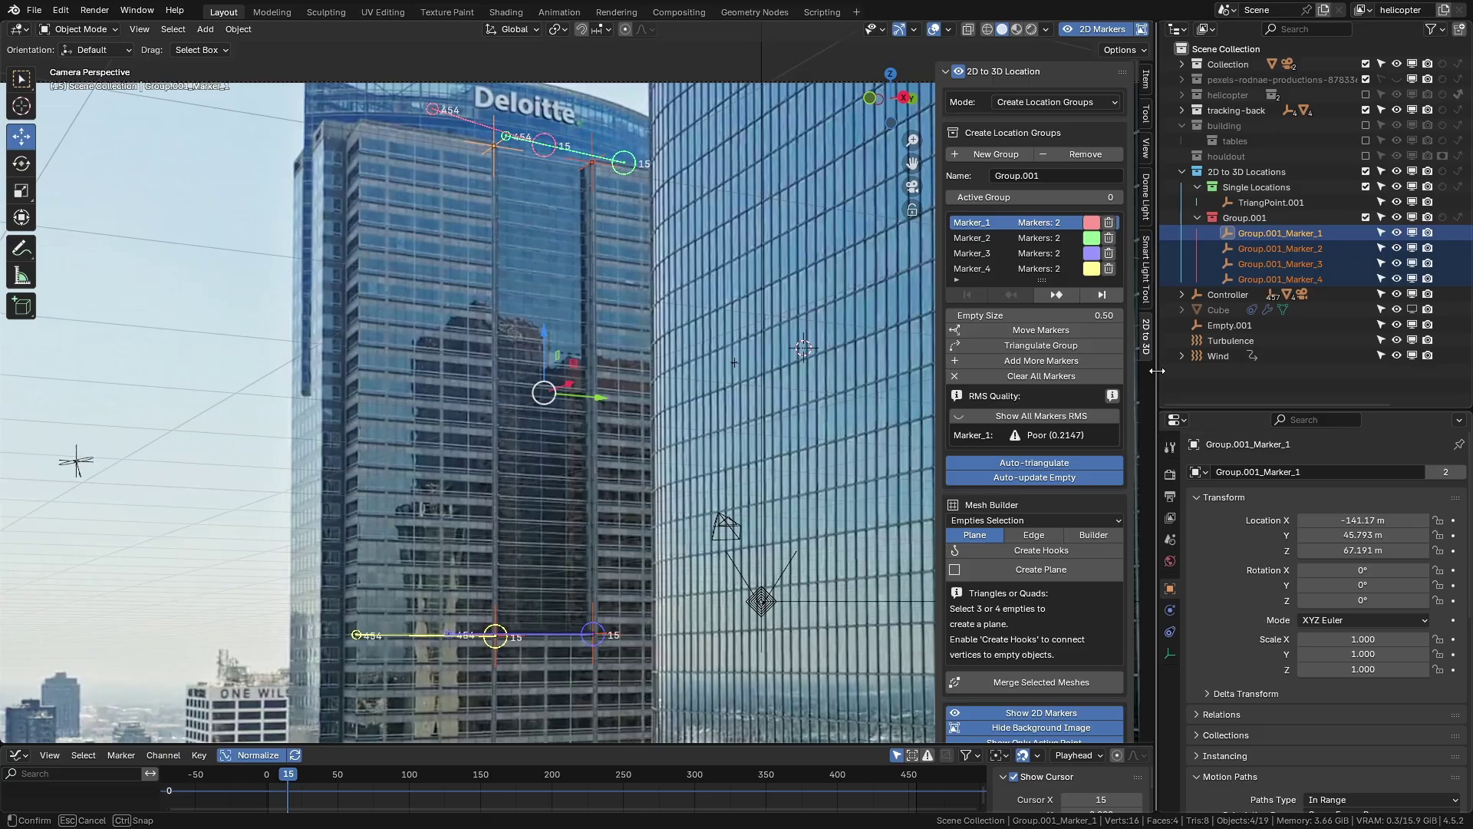
Step: Widen the camera view and play the footage from frame 15 to check the empties against the facade strip's corners
drag(1156, 375, 1449, 375)
shift+middle_drag(795, 416, 669, 436)
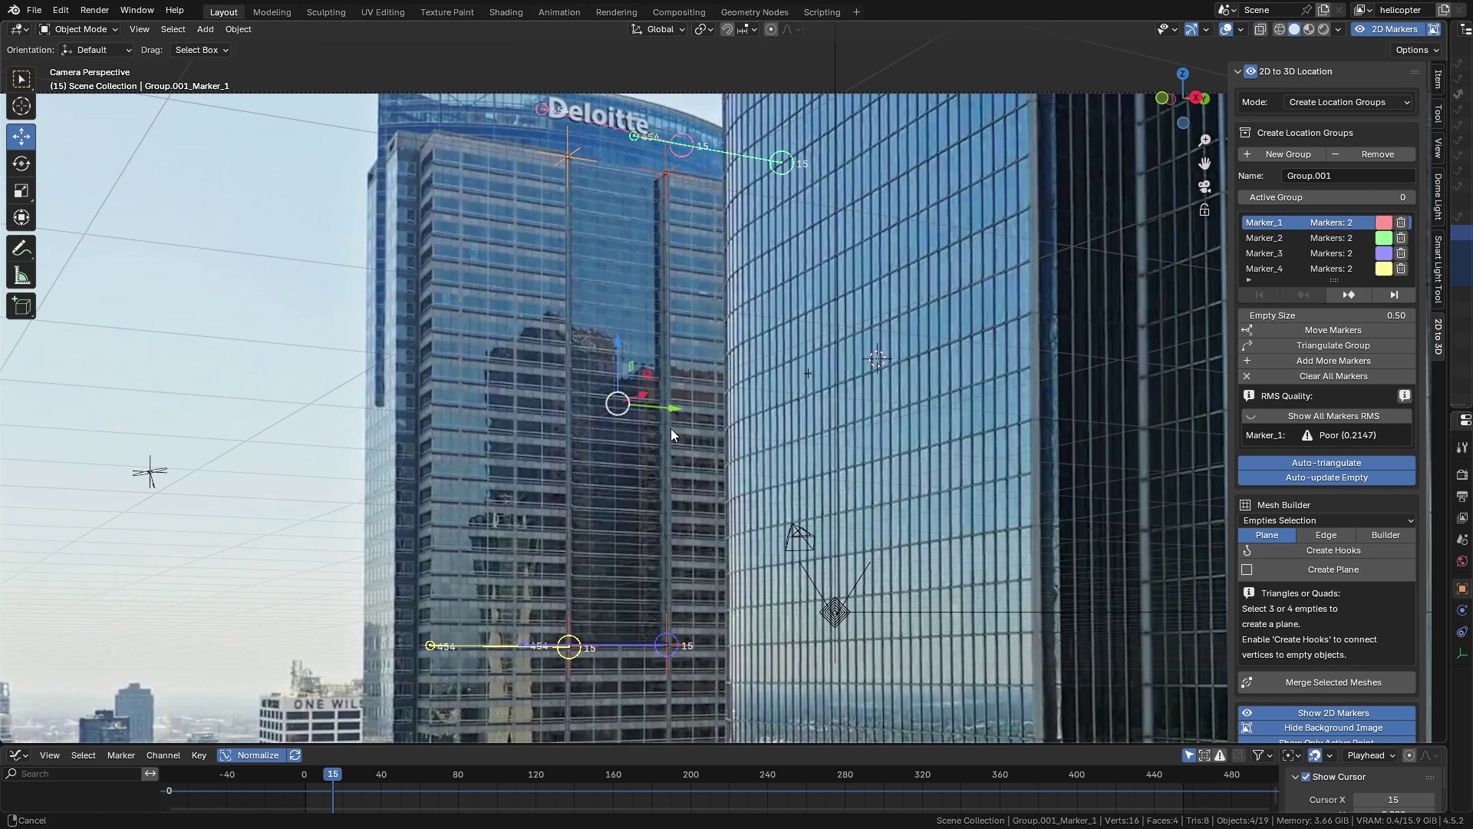
key(space)
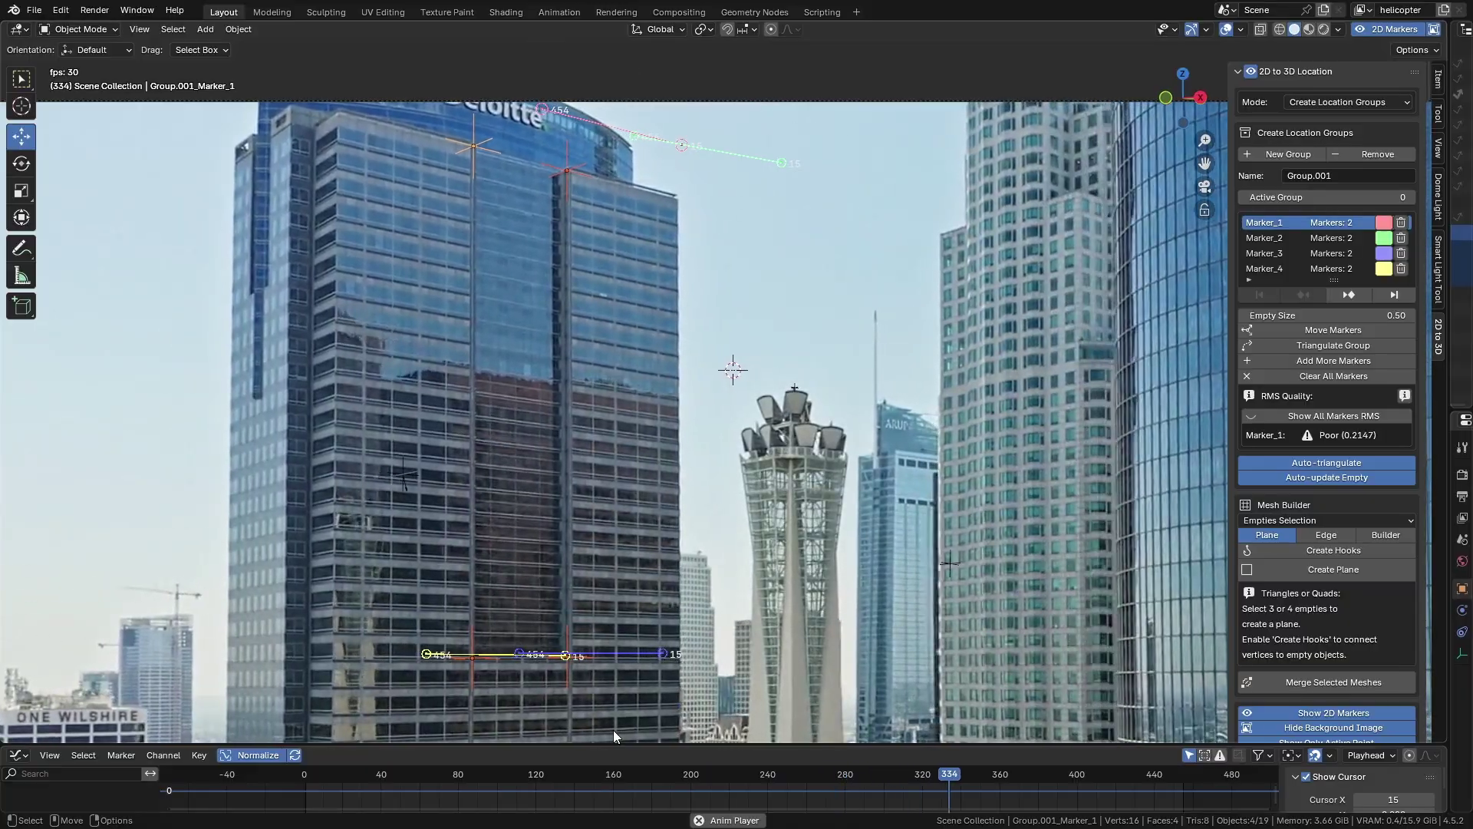
key(space)
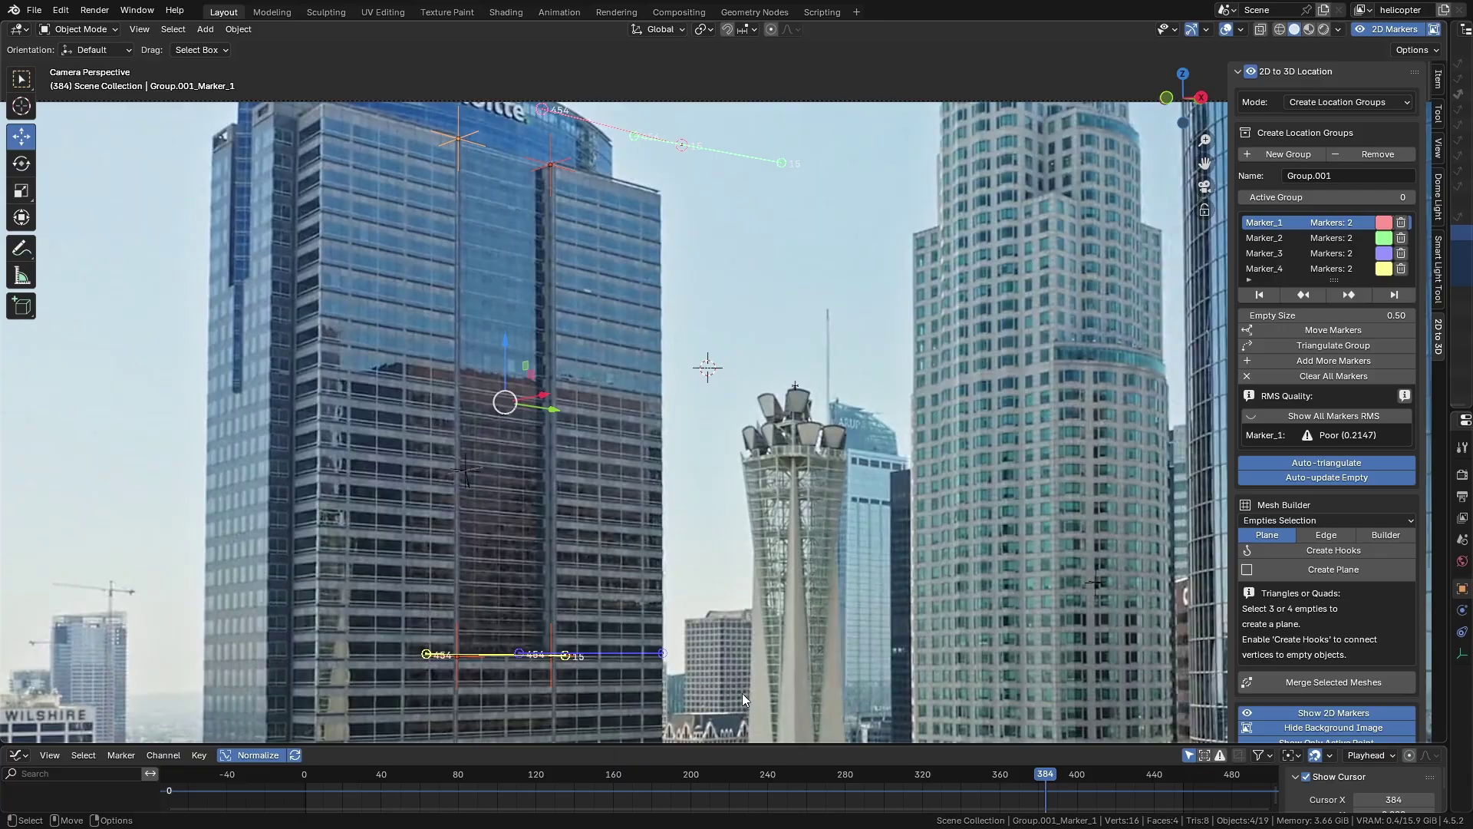
drag(753, 769, 687, 794)
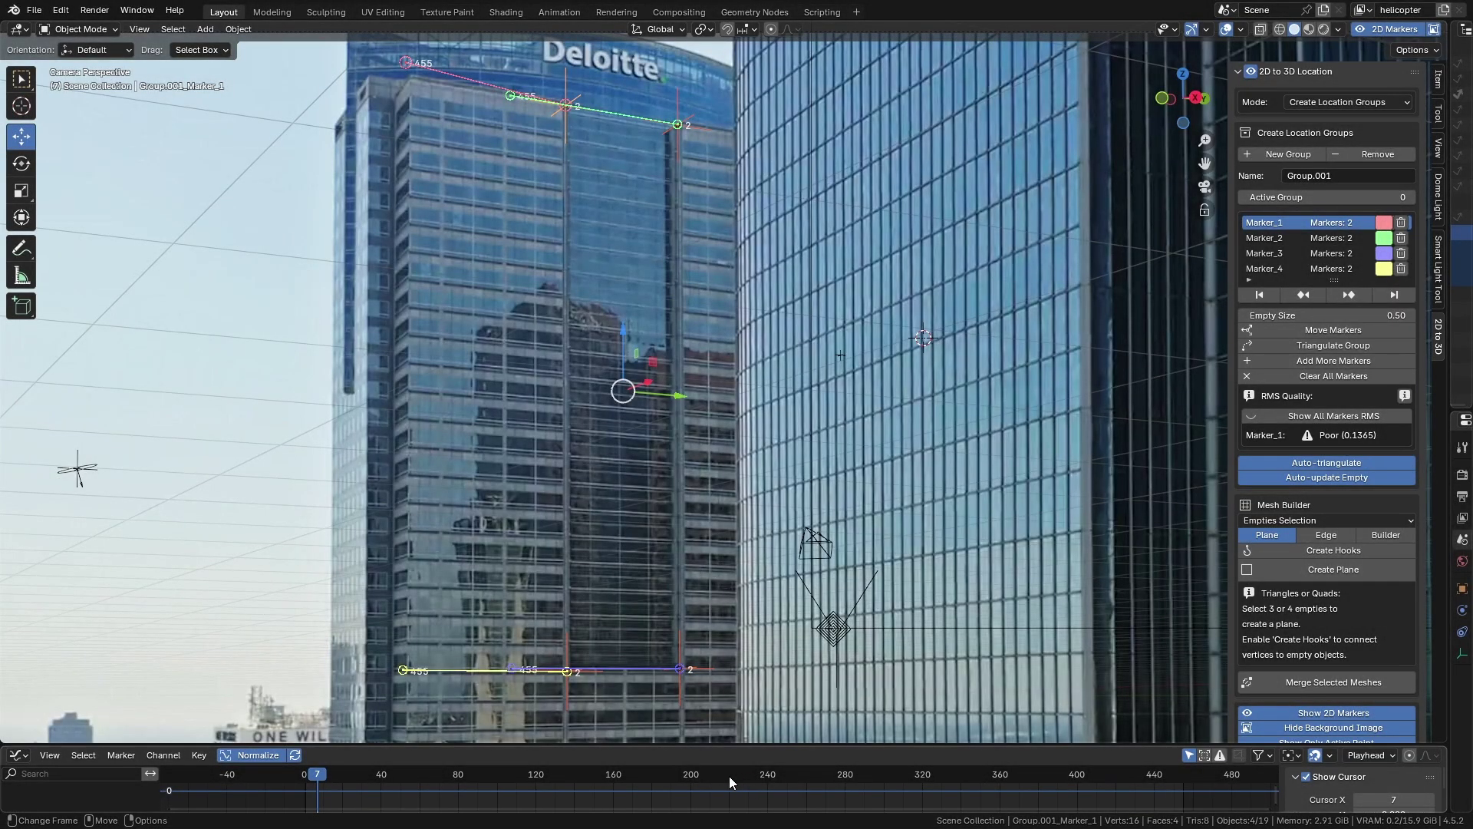
Step: At frame 220, reposition Marker_3 onto the lower right corner of the facade strip
click(728, 775)
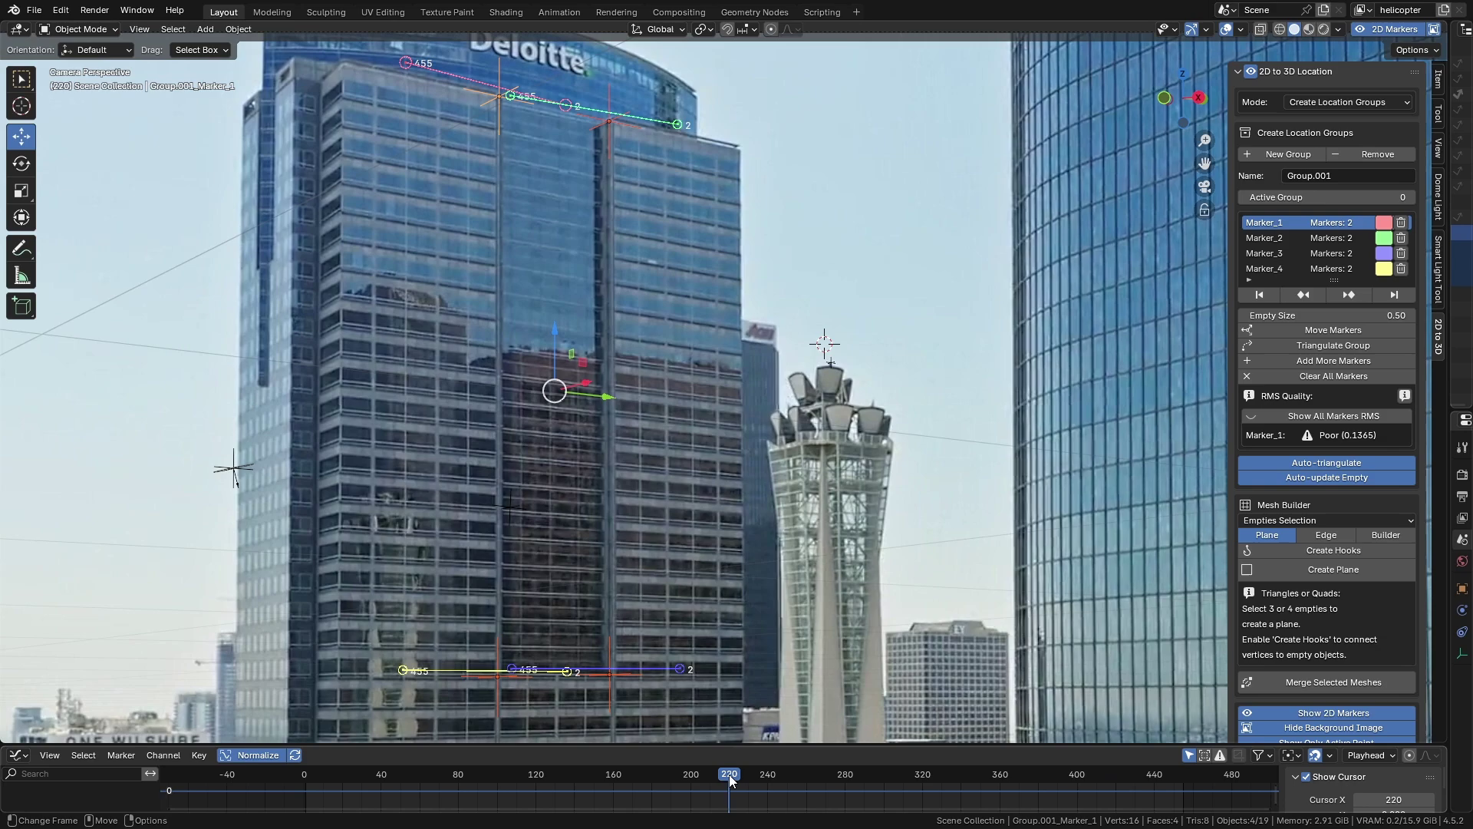
scroll(637, 485, up, 2)
scroll(599, 591, up, 2)
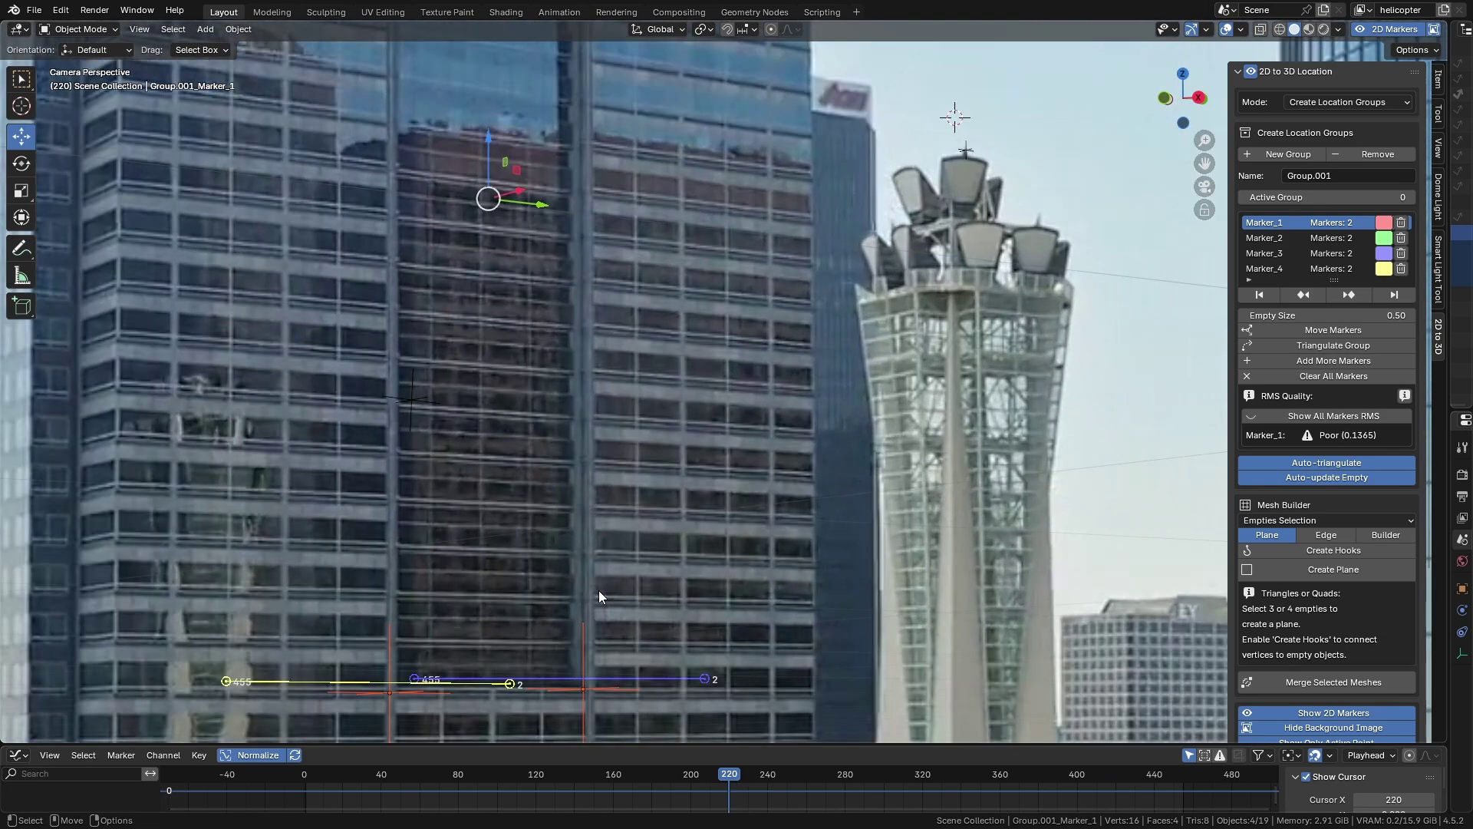
scroll(599, 591, up, 2)
shift+middle_drag(567, 603, 820, 308)
scroll(806, 330, up, 2)
shift+middle_drag(764, 566, 761, 449)
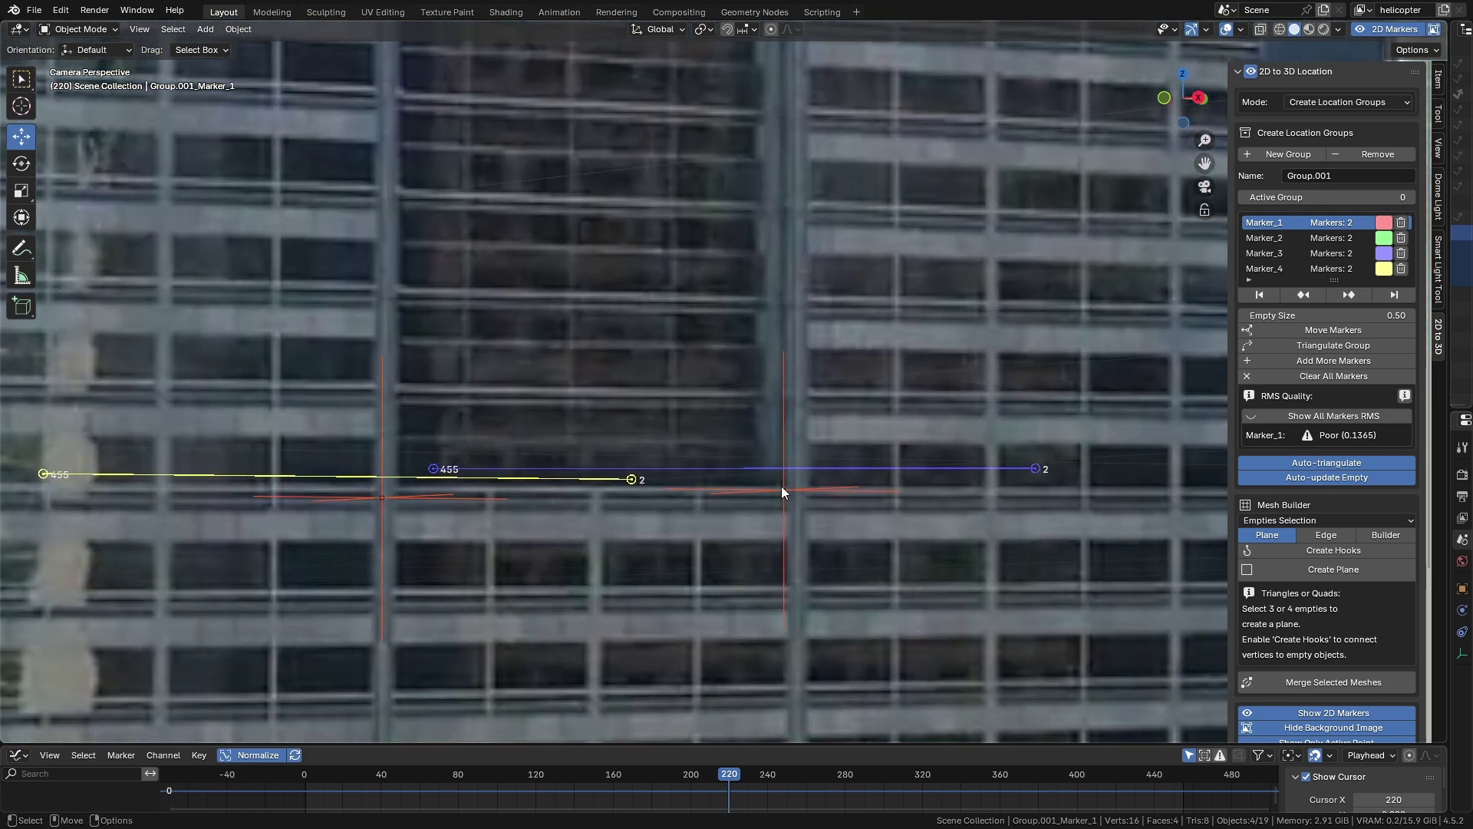
right_click(808, 473)
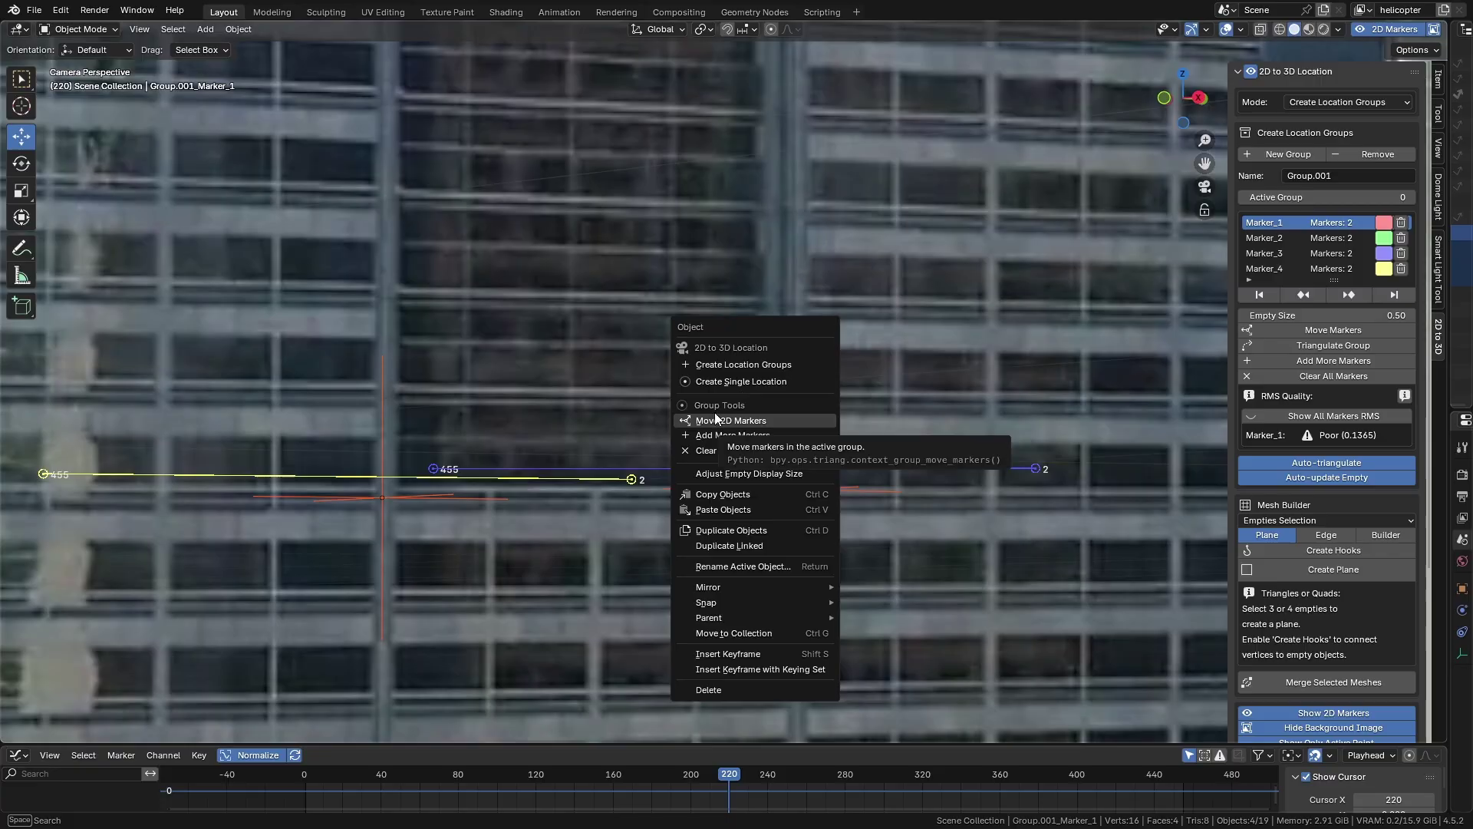
click(732, 422)
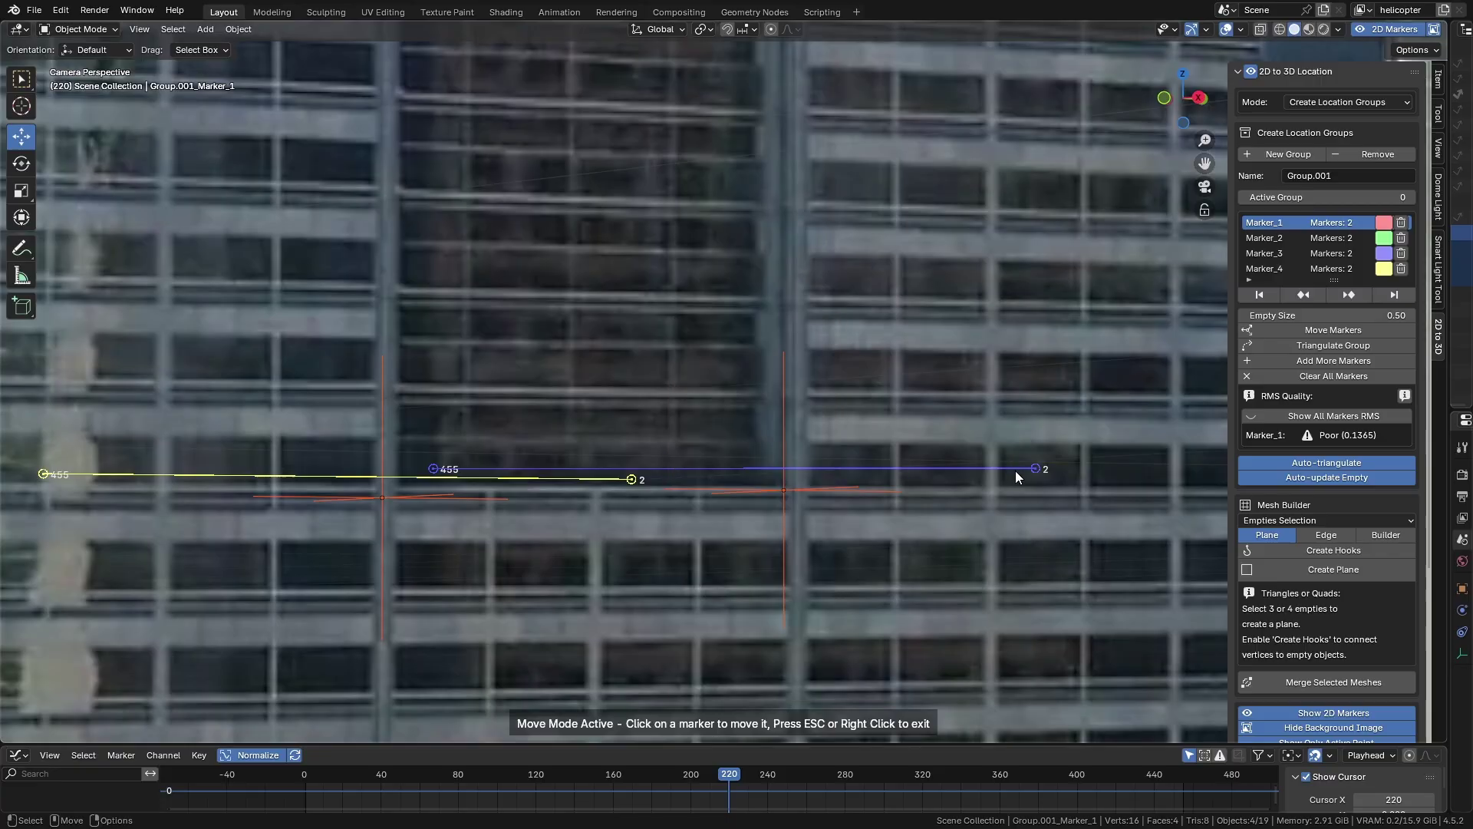
click(1035, 468)
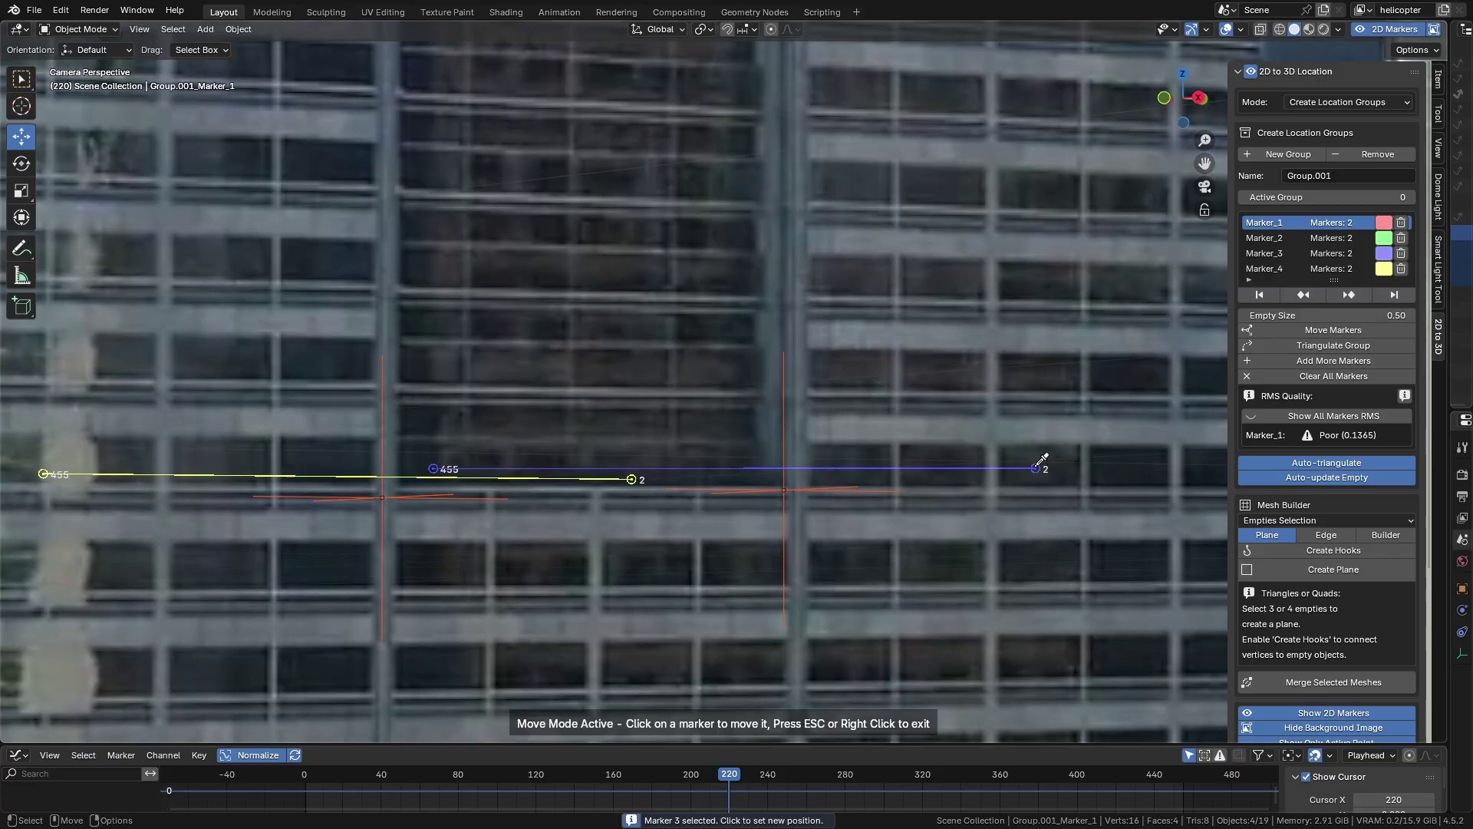
click(789, 487)
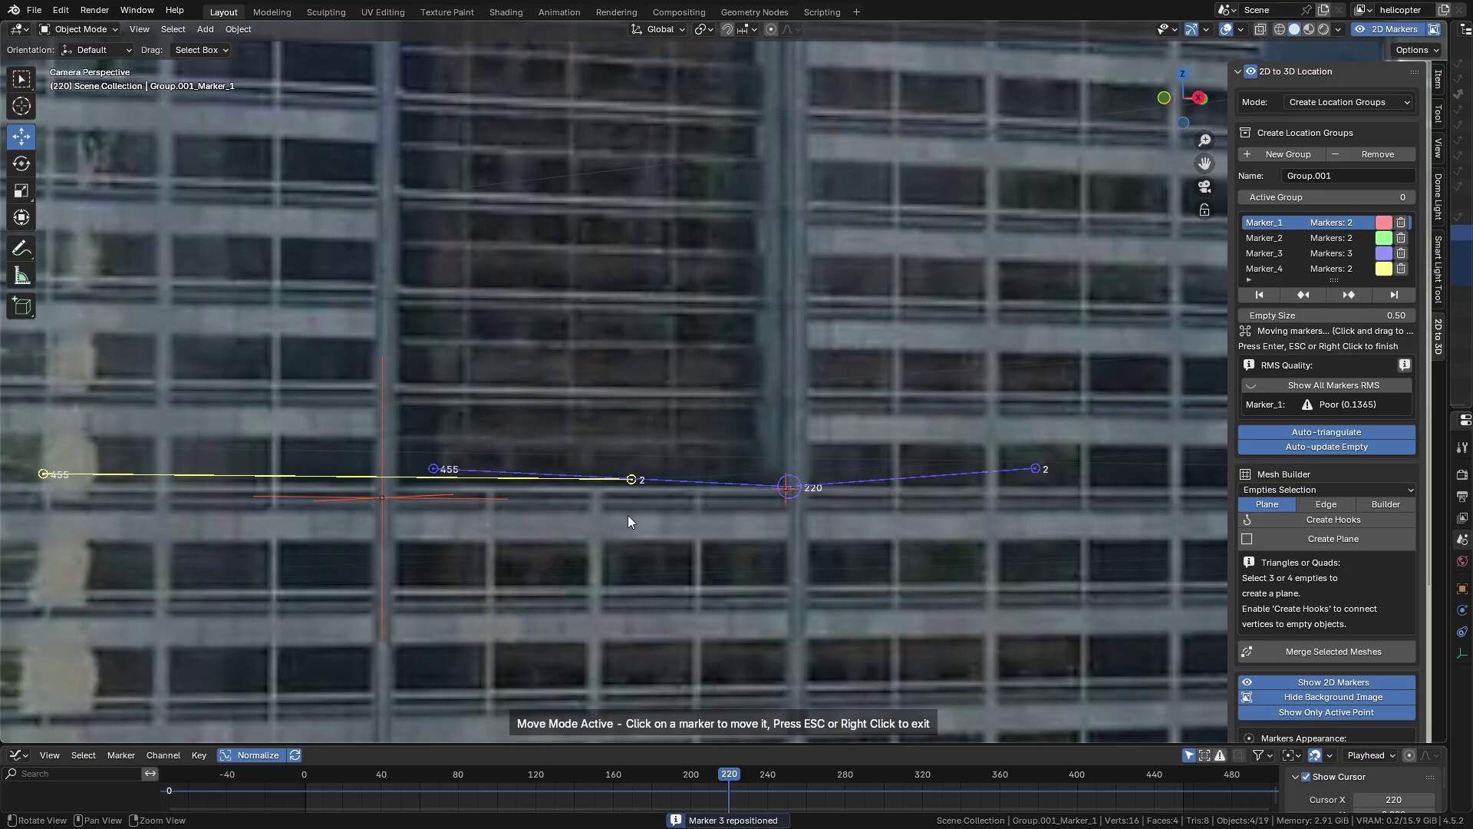
Step: Reposition Marker_4 onto the strip's lower left corner at frame 220 and leave move mode
click(43, 474)
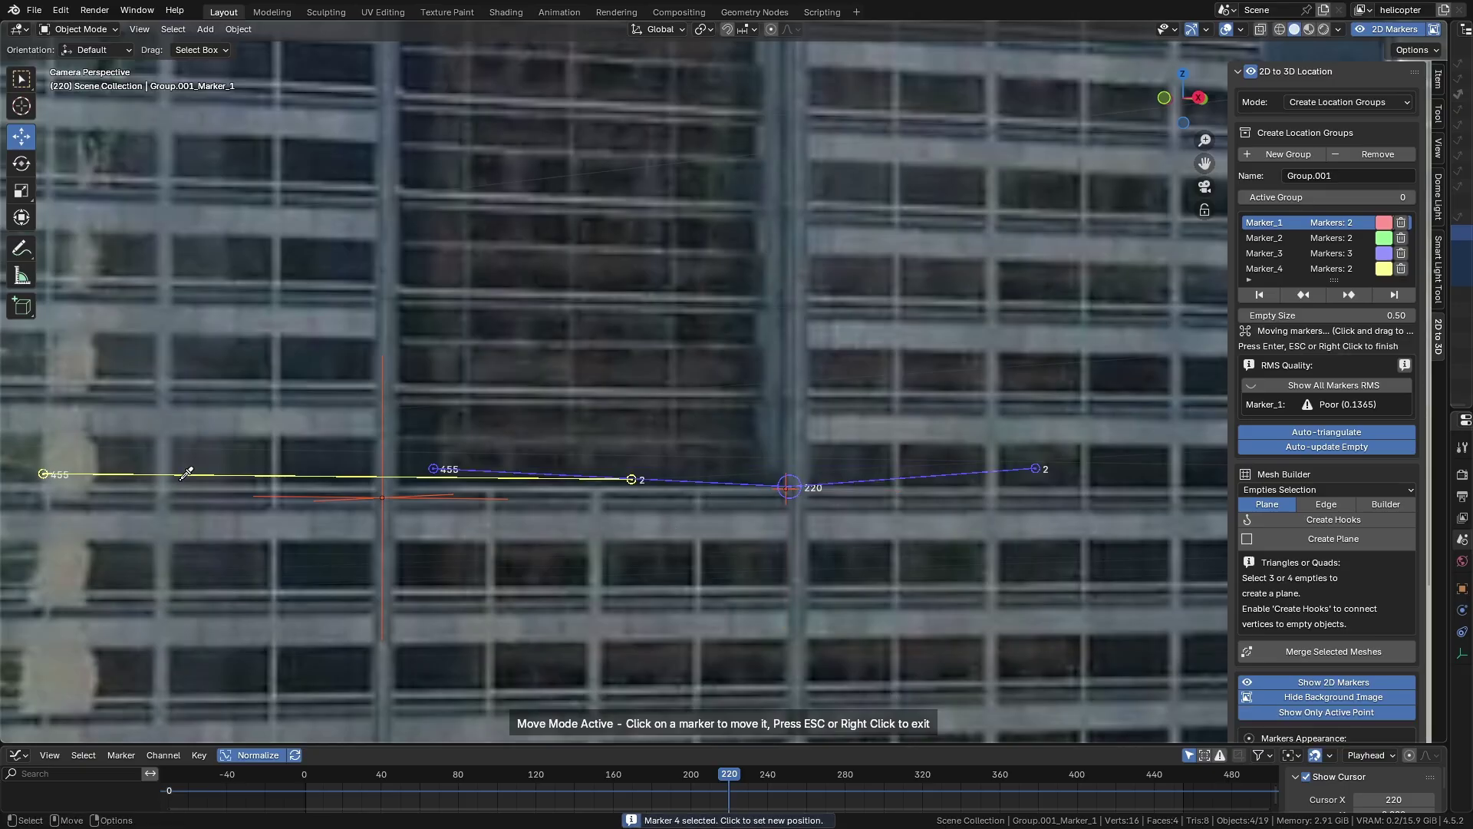
click(390, 488)
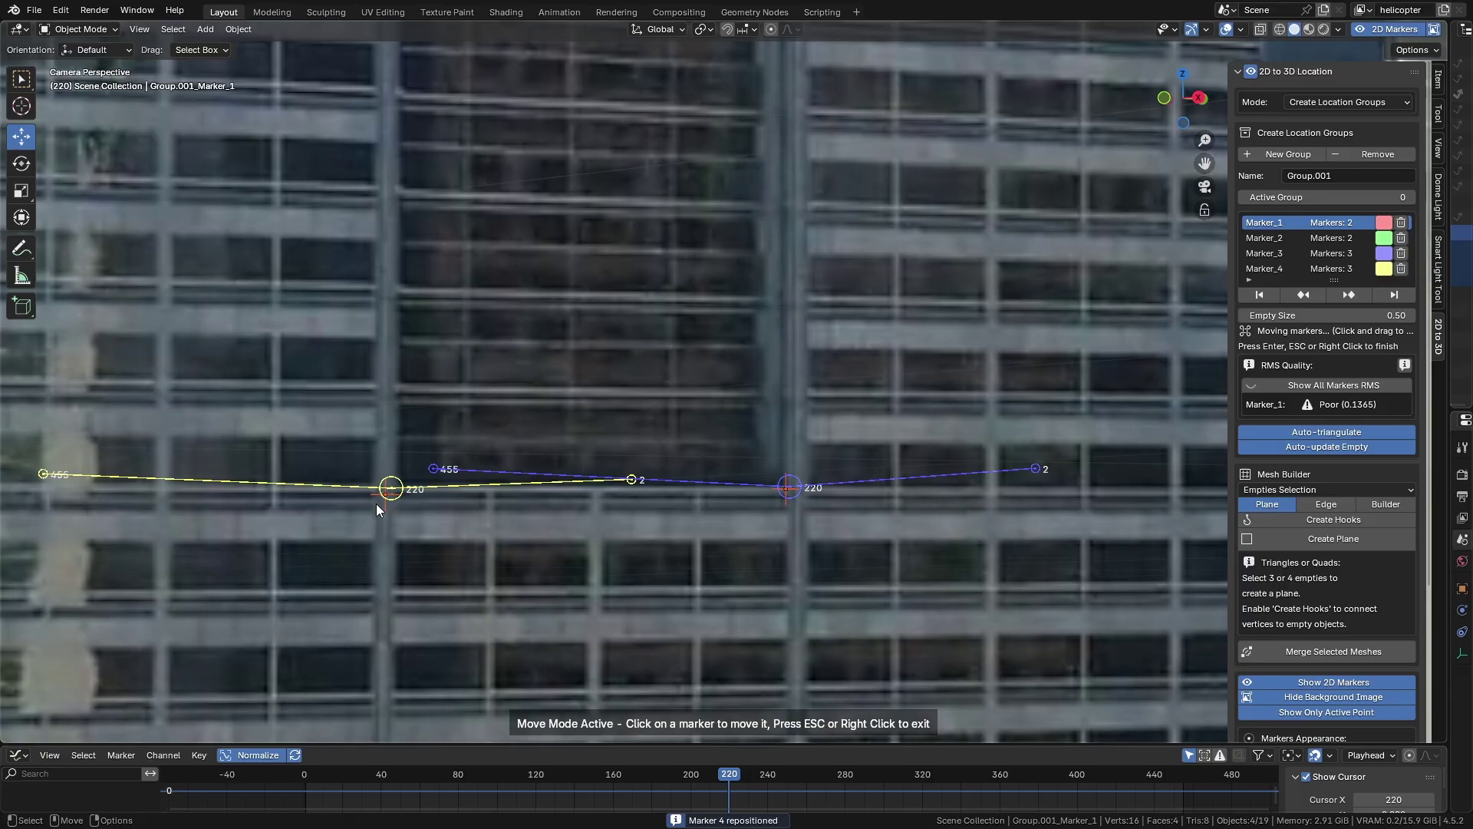
click(1380, 315)
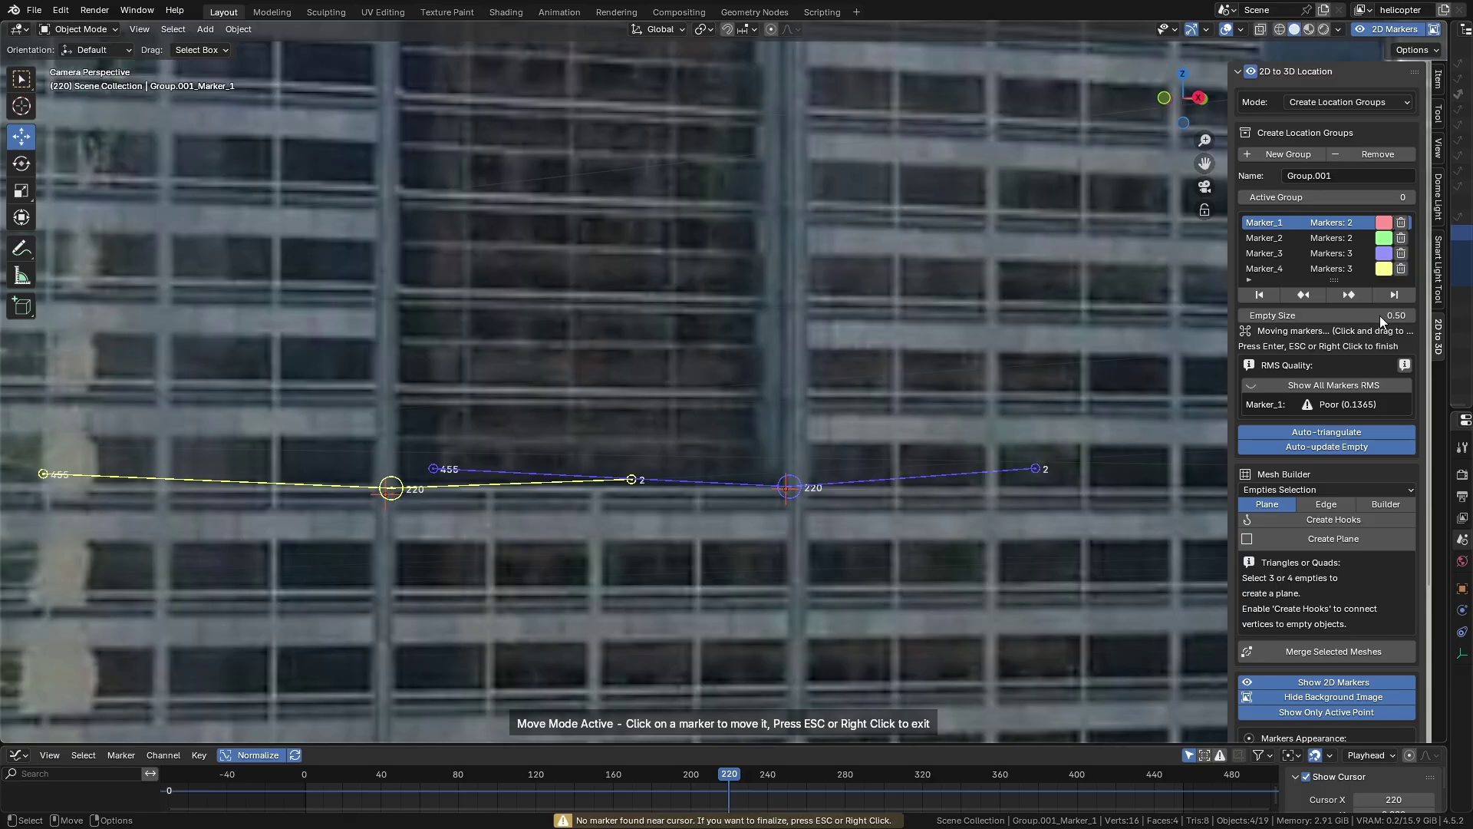
right_click(1088, 322)
Step: Set the location group's Empty Size to 5
click(1366, 316)
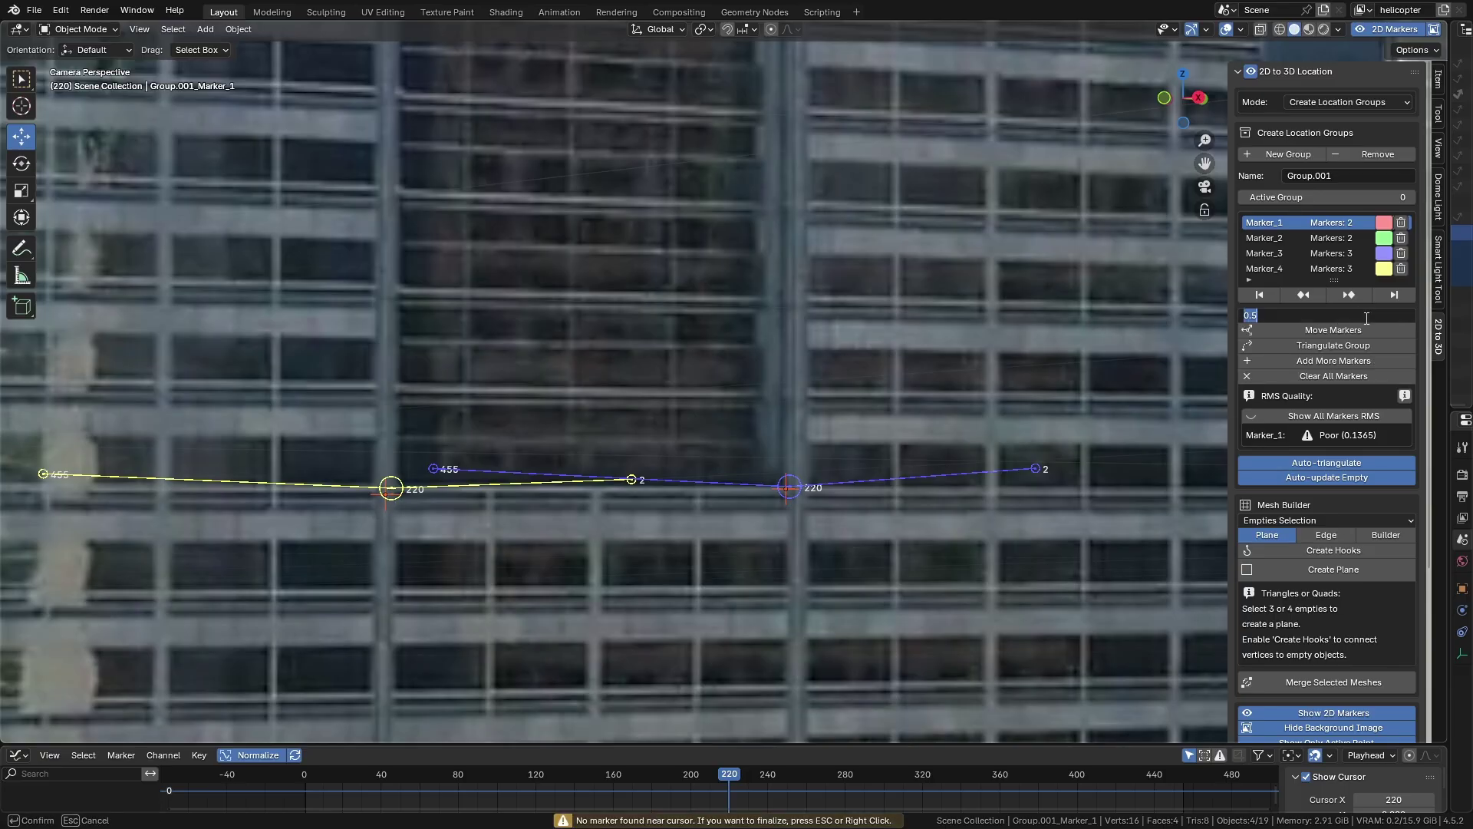
text(5)
key(Return)
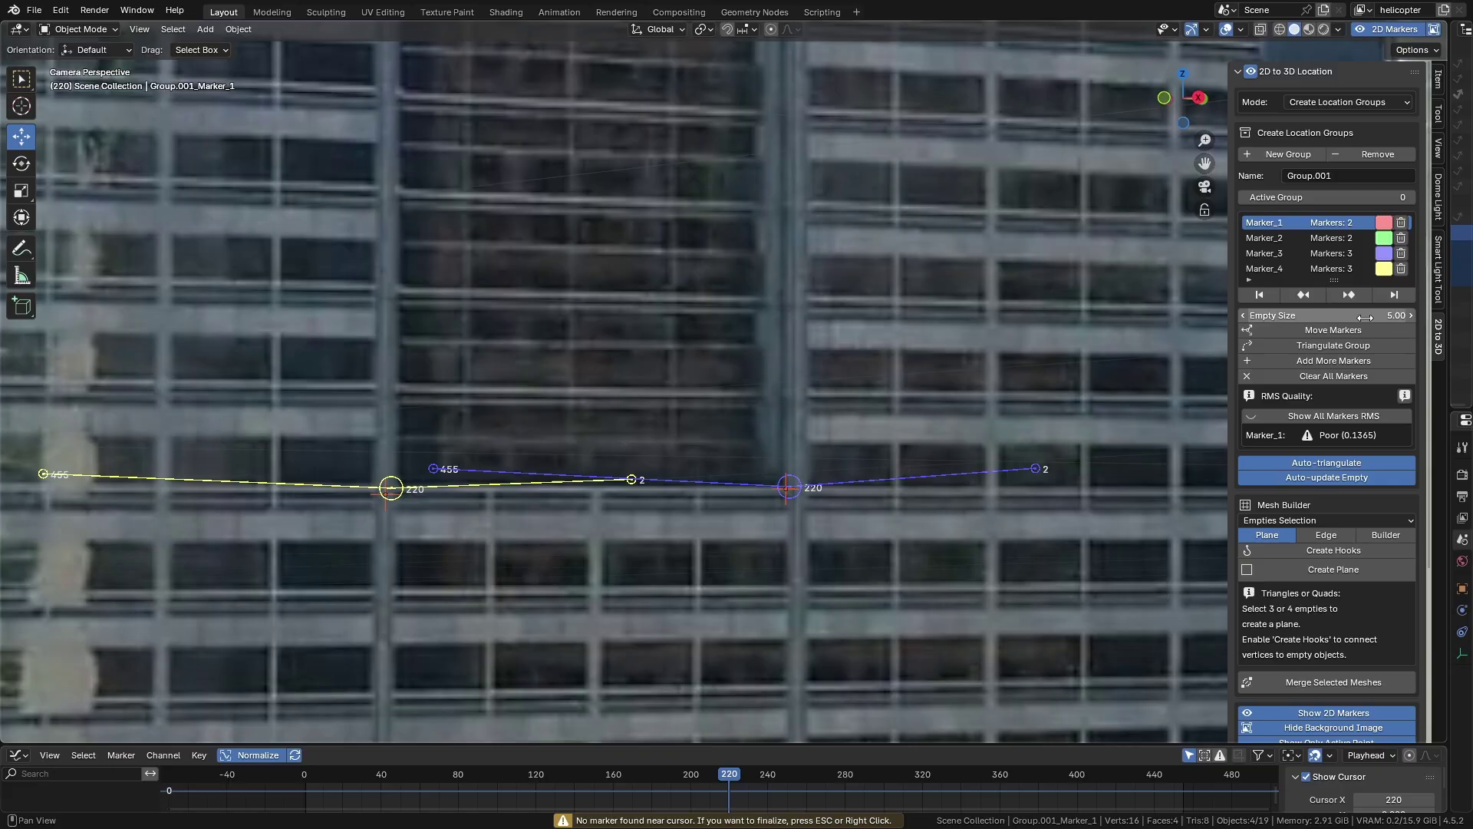
Step: Reposition Marker_1 and Marker_2 onto the upper corners of the facade strip at frame 220 and finish moving markers
scroll(636, 495, down, 8)
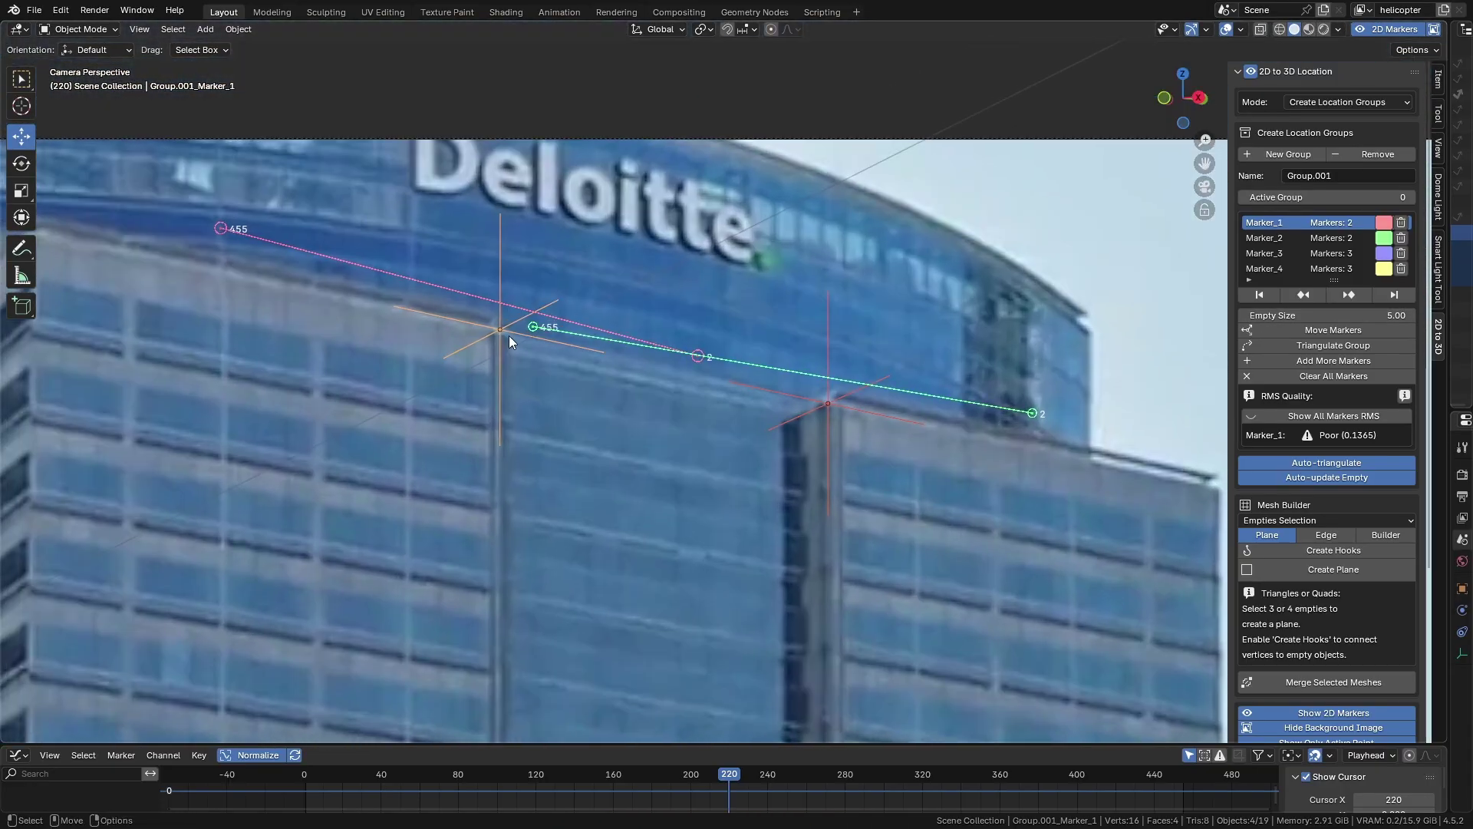
right_click(505, 330)
click(445, 329)
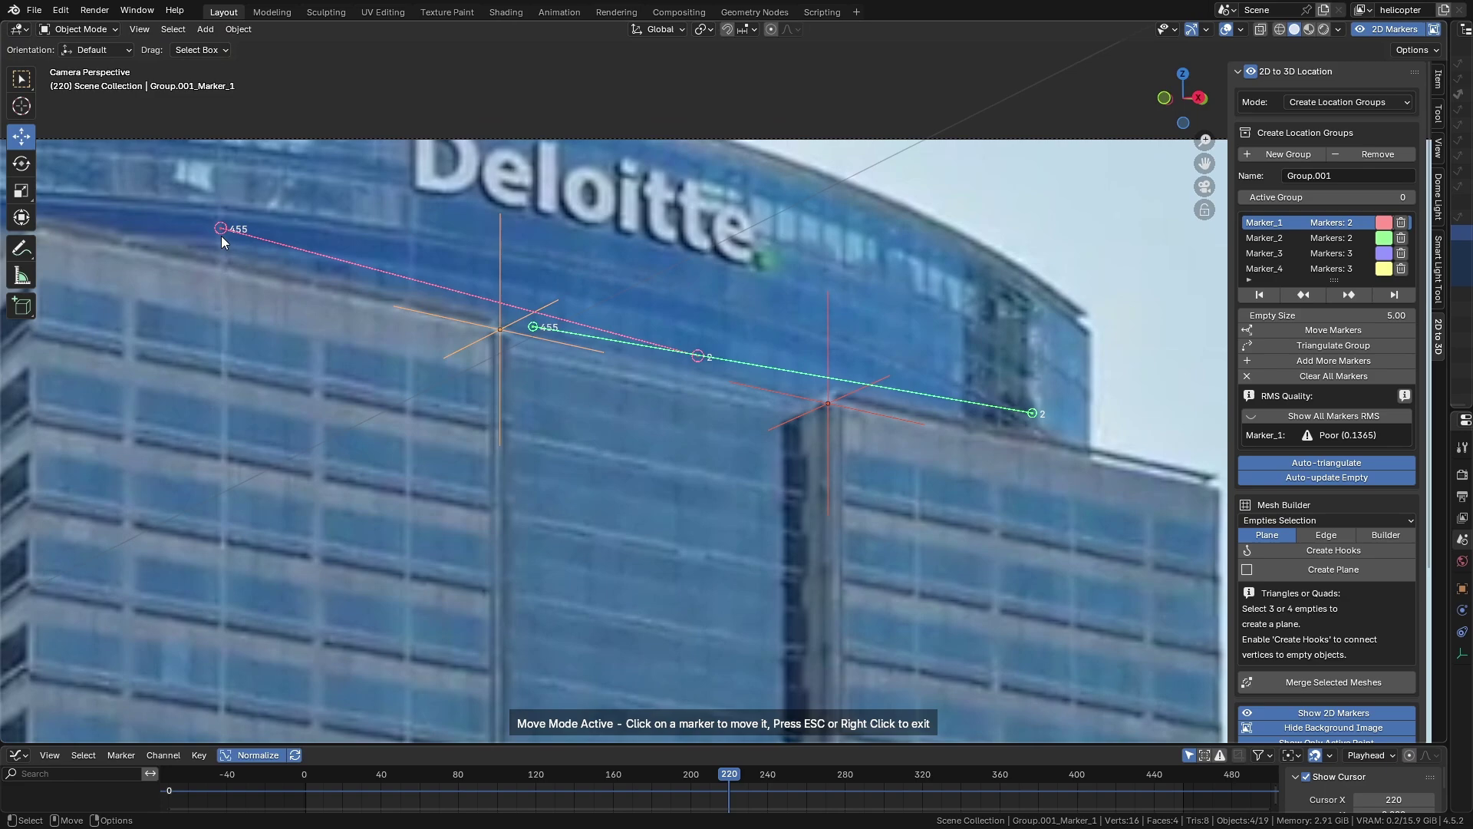
click(499, 330)
click(1032, 411)
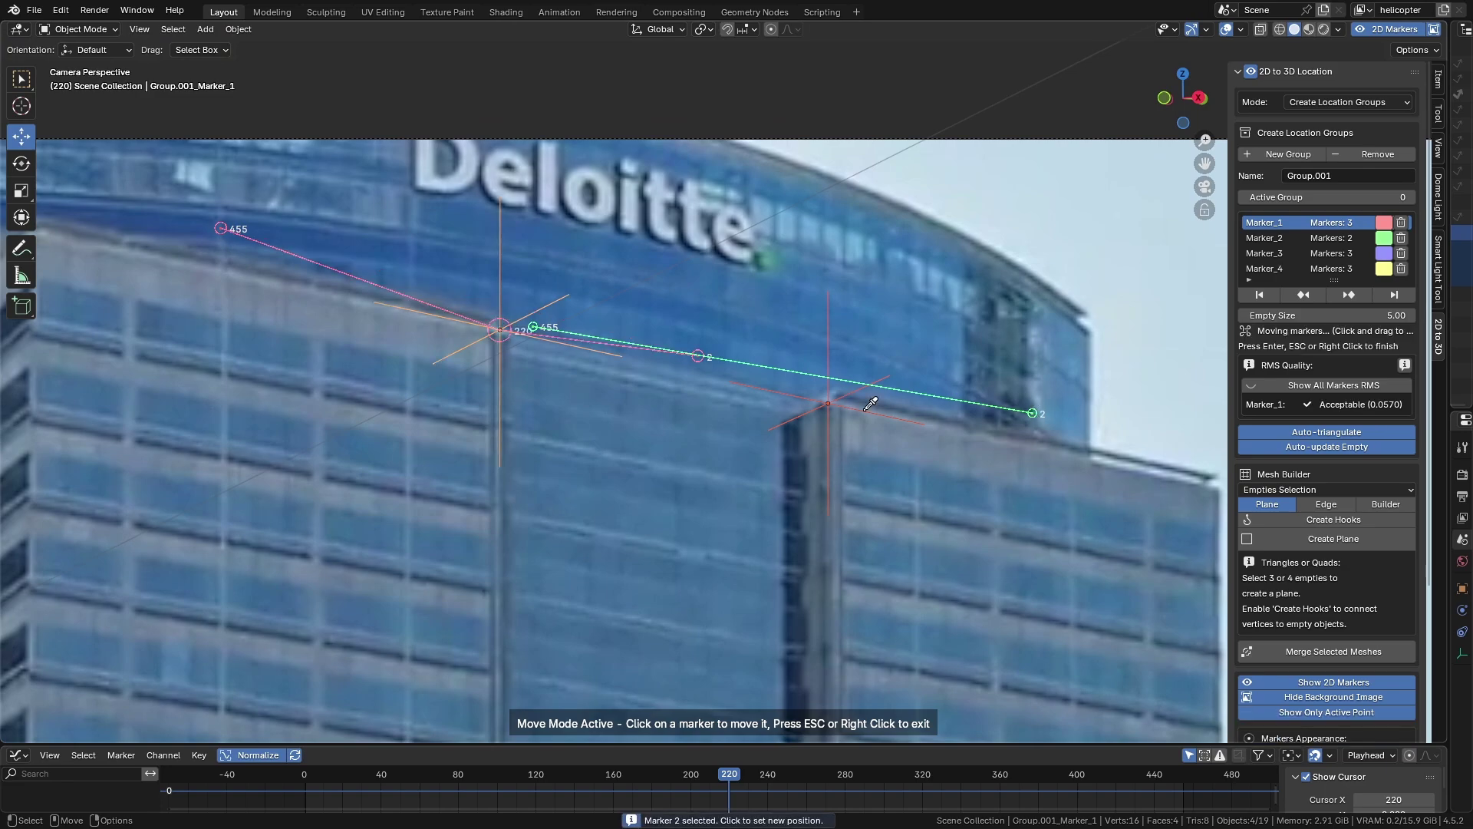
click(829, 399)
right_click(704, 391)
Step: Check the RMS quality of Marker_2, Marker_3 and Marker_4 in the location group
scroll(715, 403, down, 7)
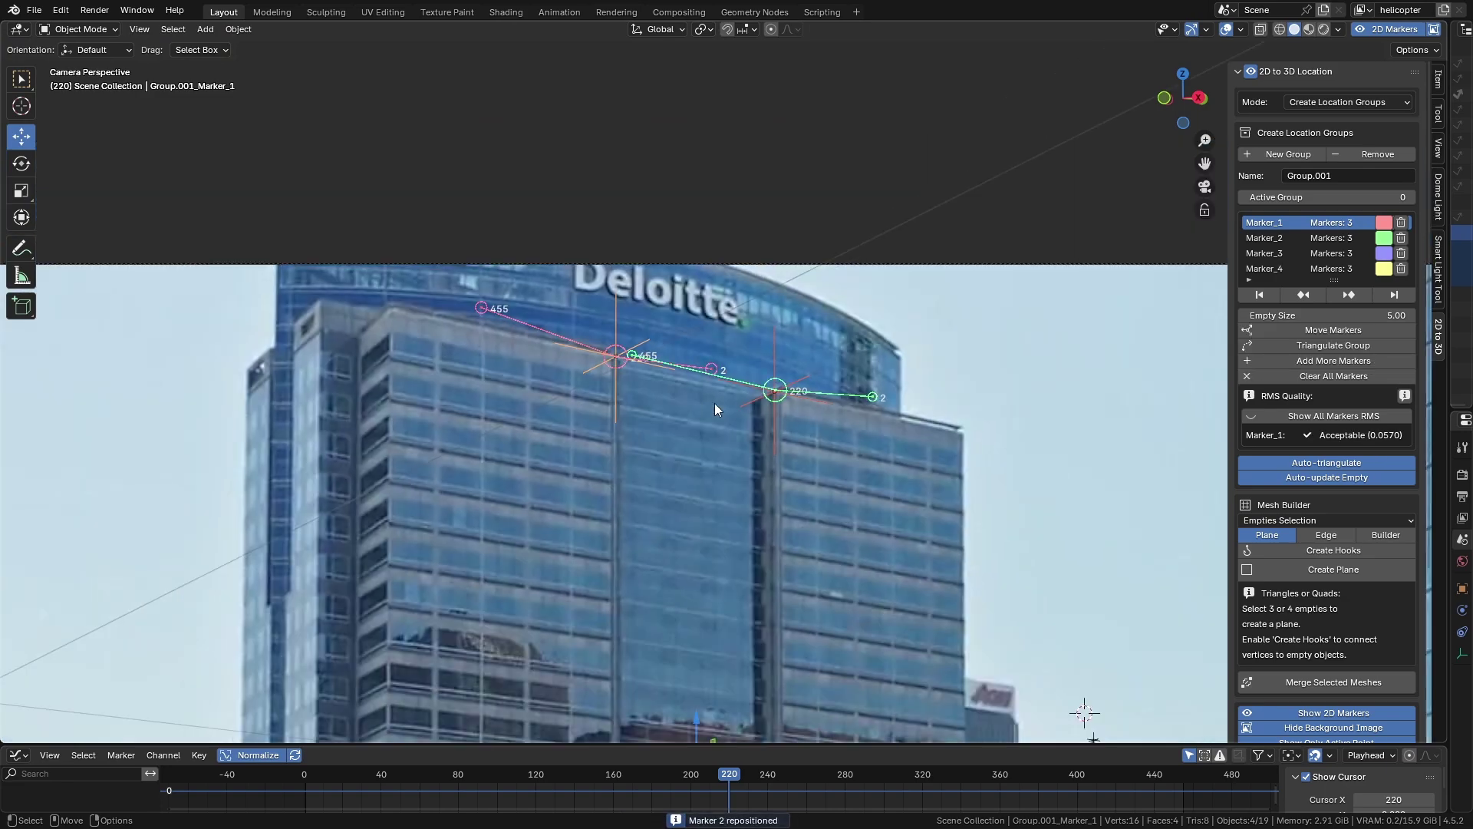
shift+middle_drag(741, 705, 638, 473)
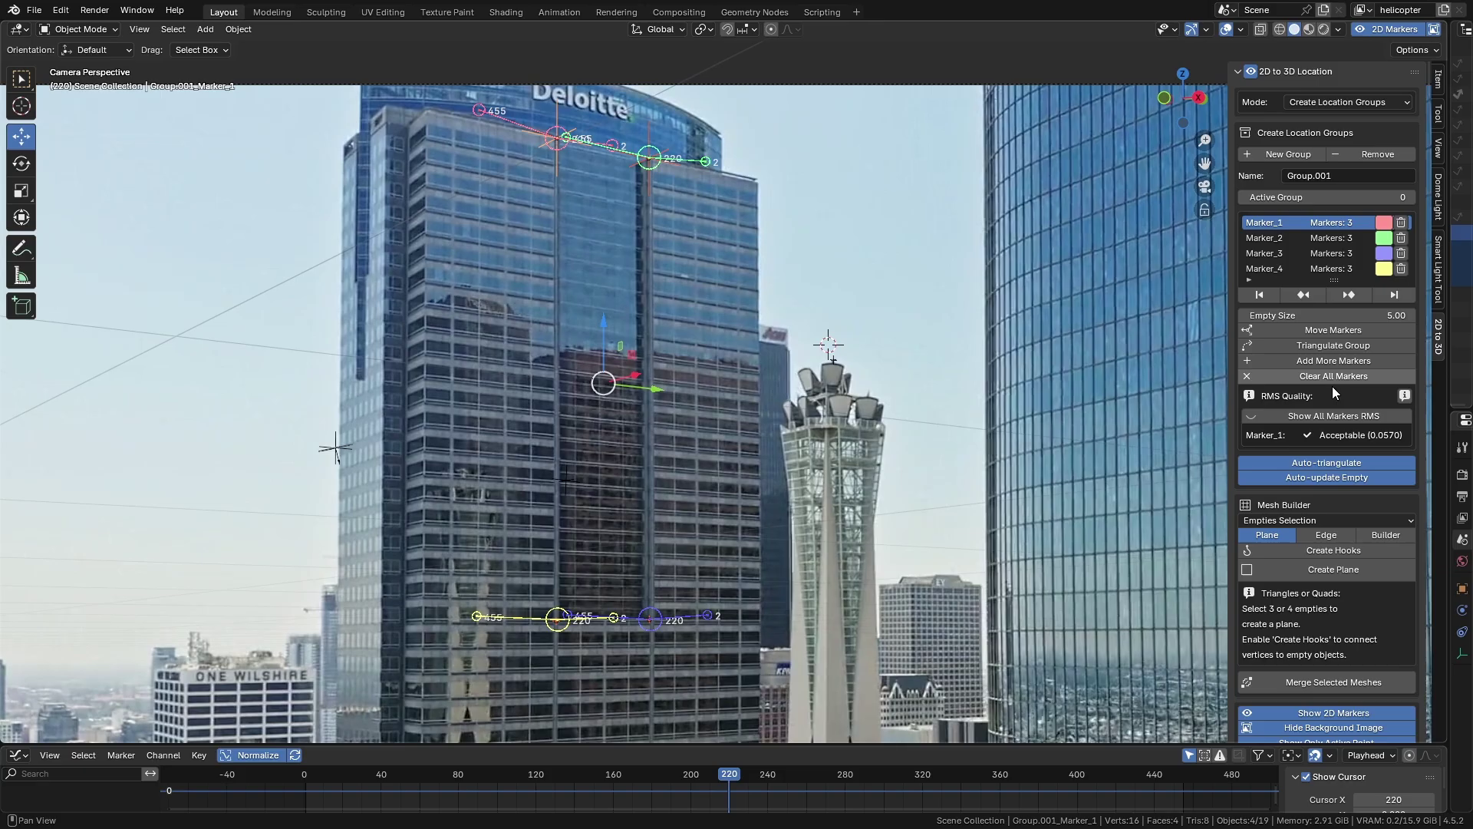
click(1271, 238)
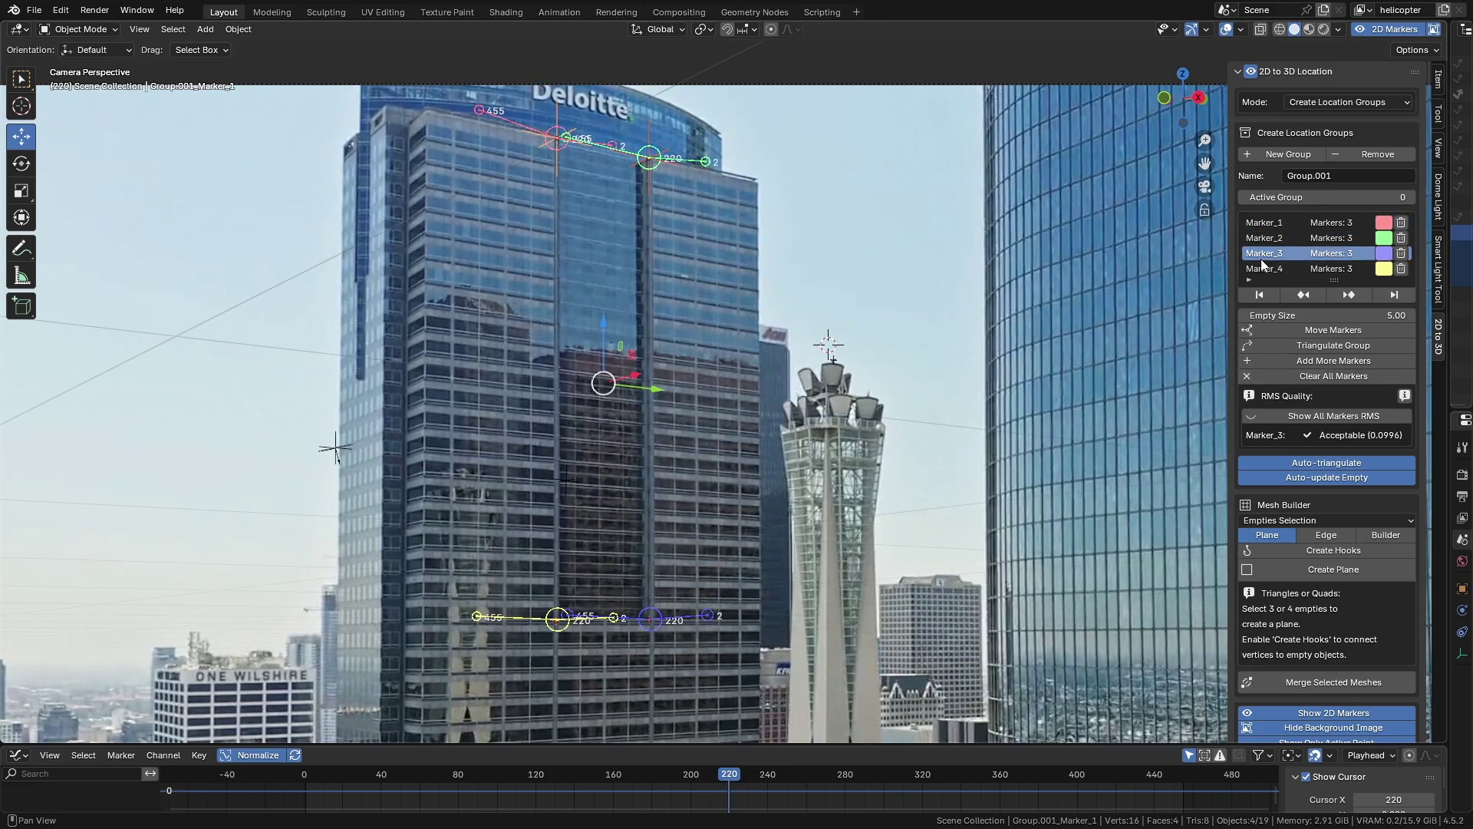
click(1269, 265)
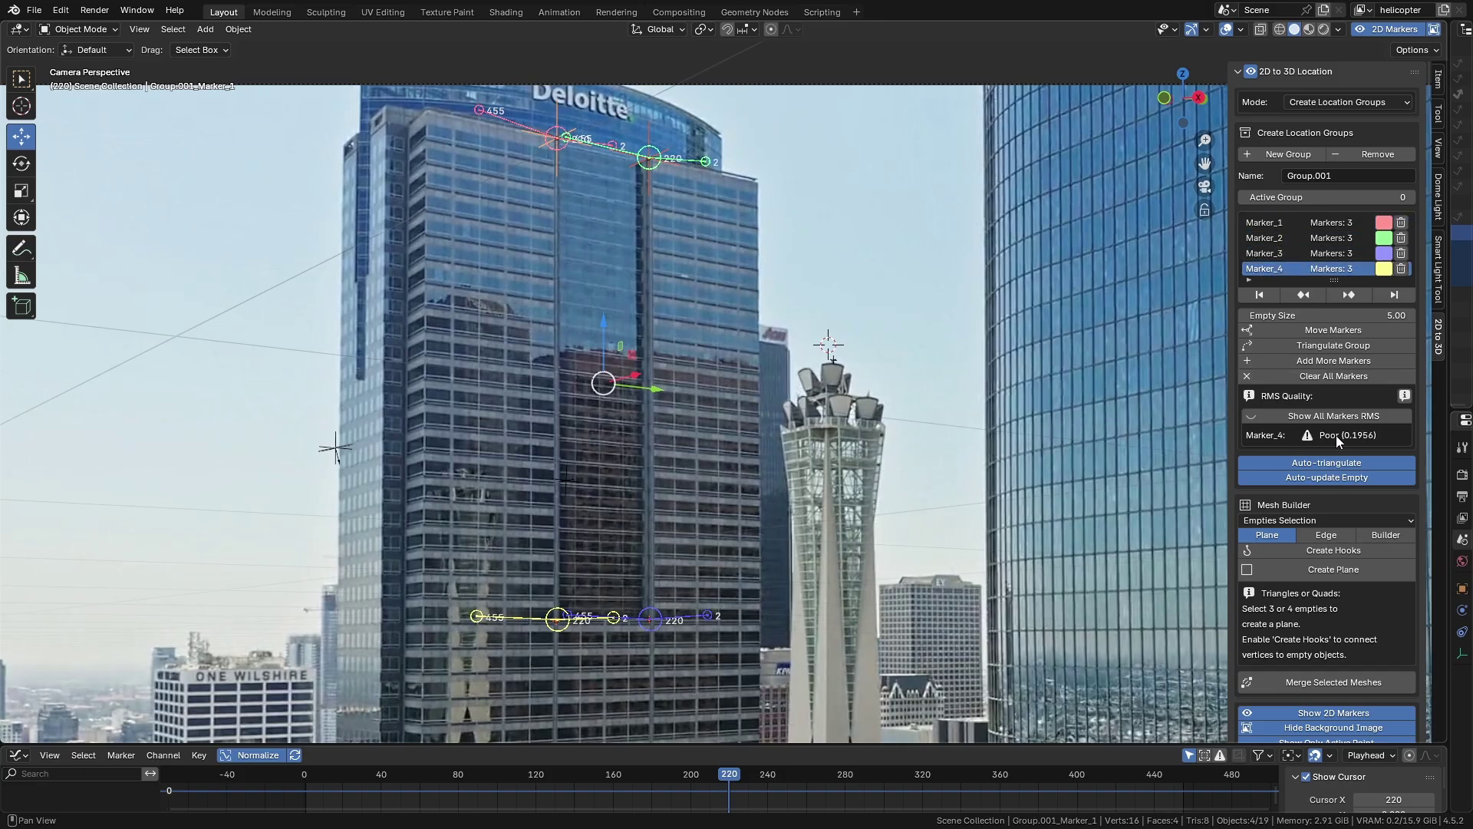
click(1269, 252)
click(1270, 268)
Step: At frame 455, reposition Marker_4 onto the lower left corner of the facade strip and leave move mode
scroll(552, 607, up, 8)
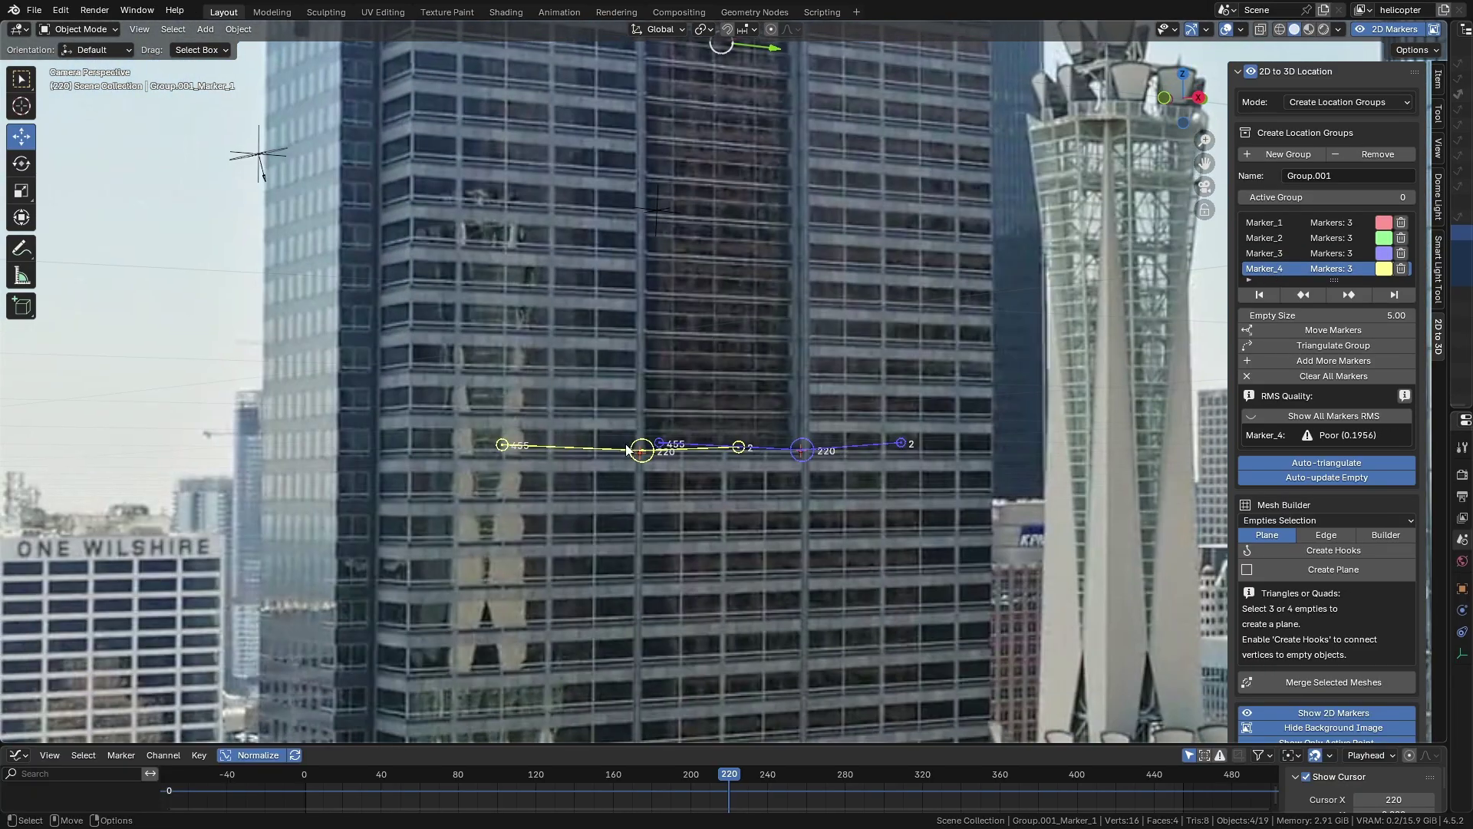
scroll(605, 478, up, 1)
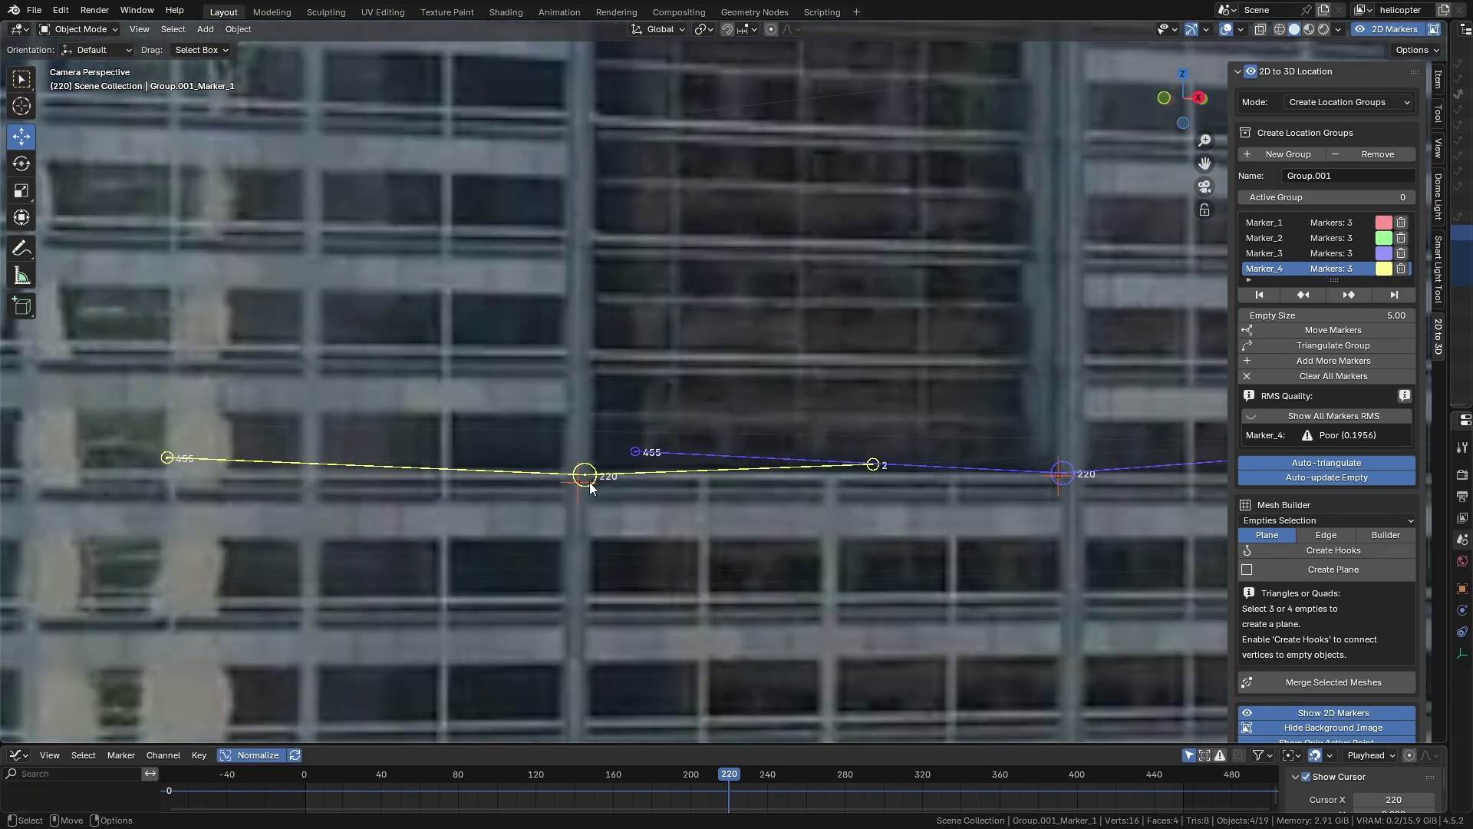
drag(727, 774, 1181, 787)
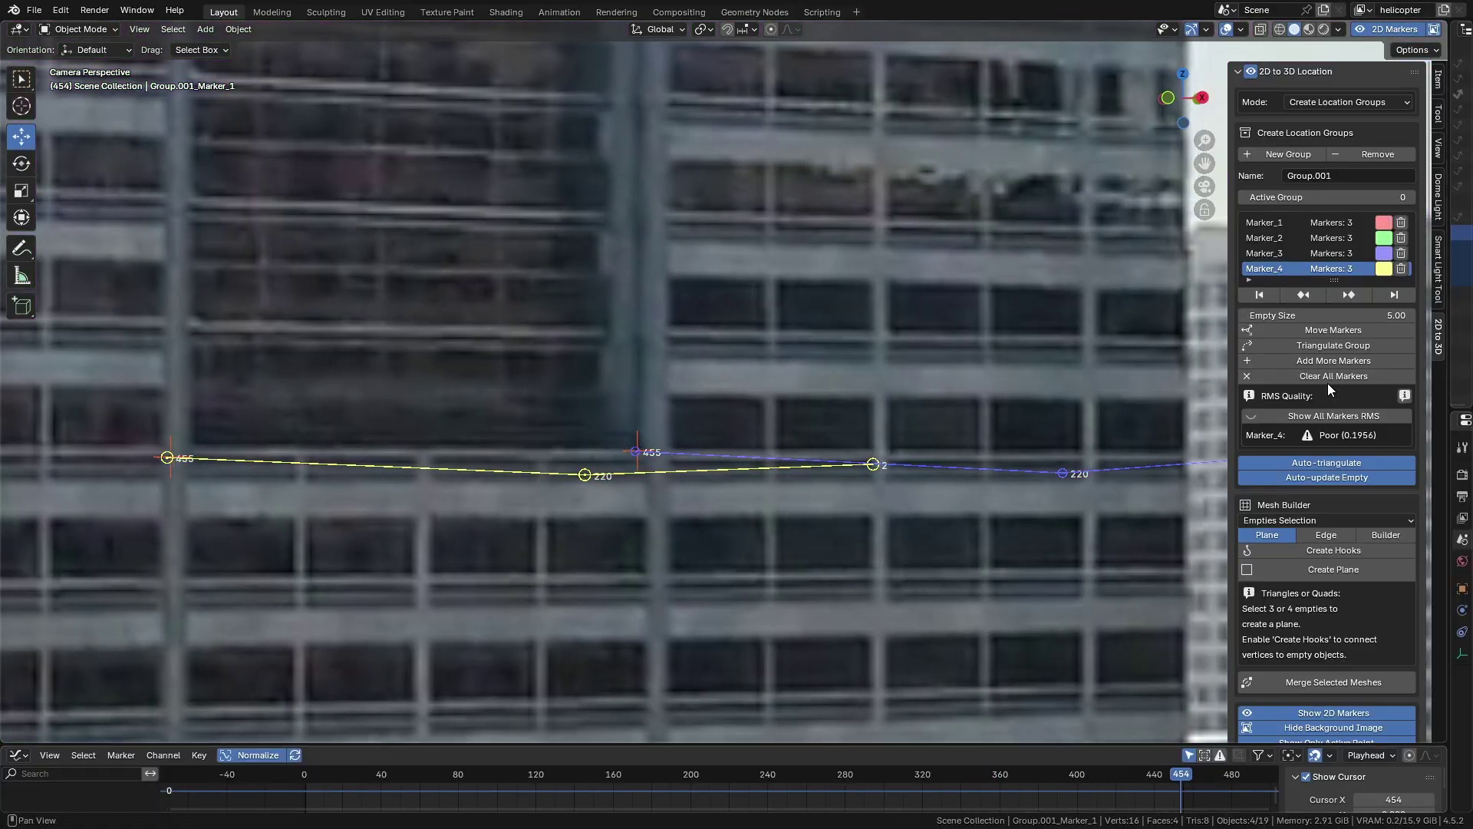
click(1344, 295)
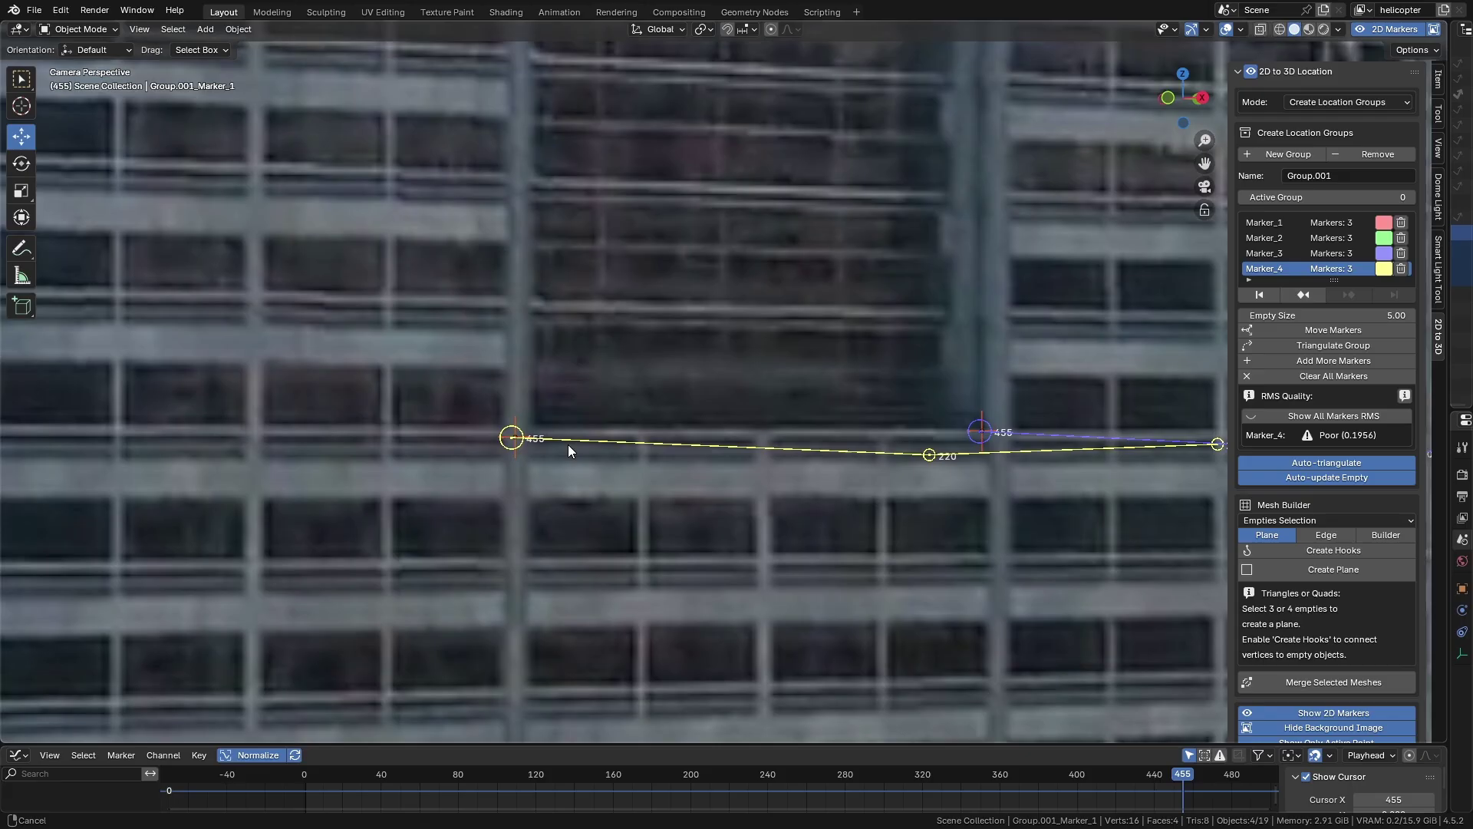
right_click(511, 443)
click(434, 441)
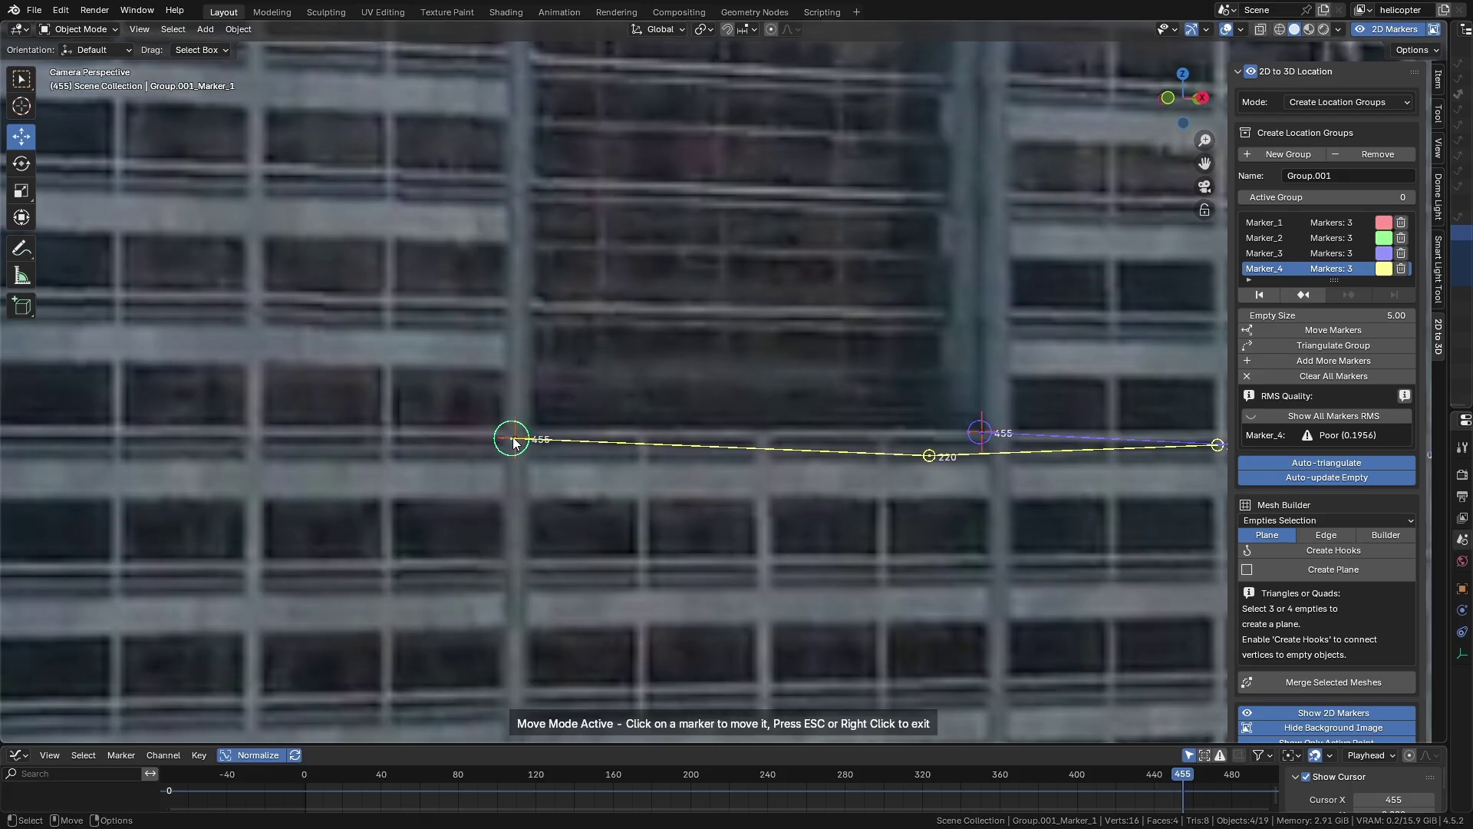
click(526, 426)
click(524, 436)
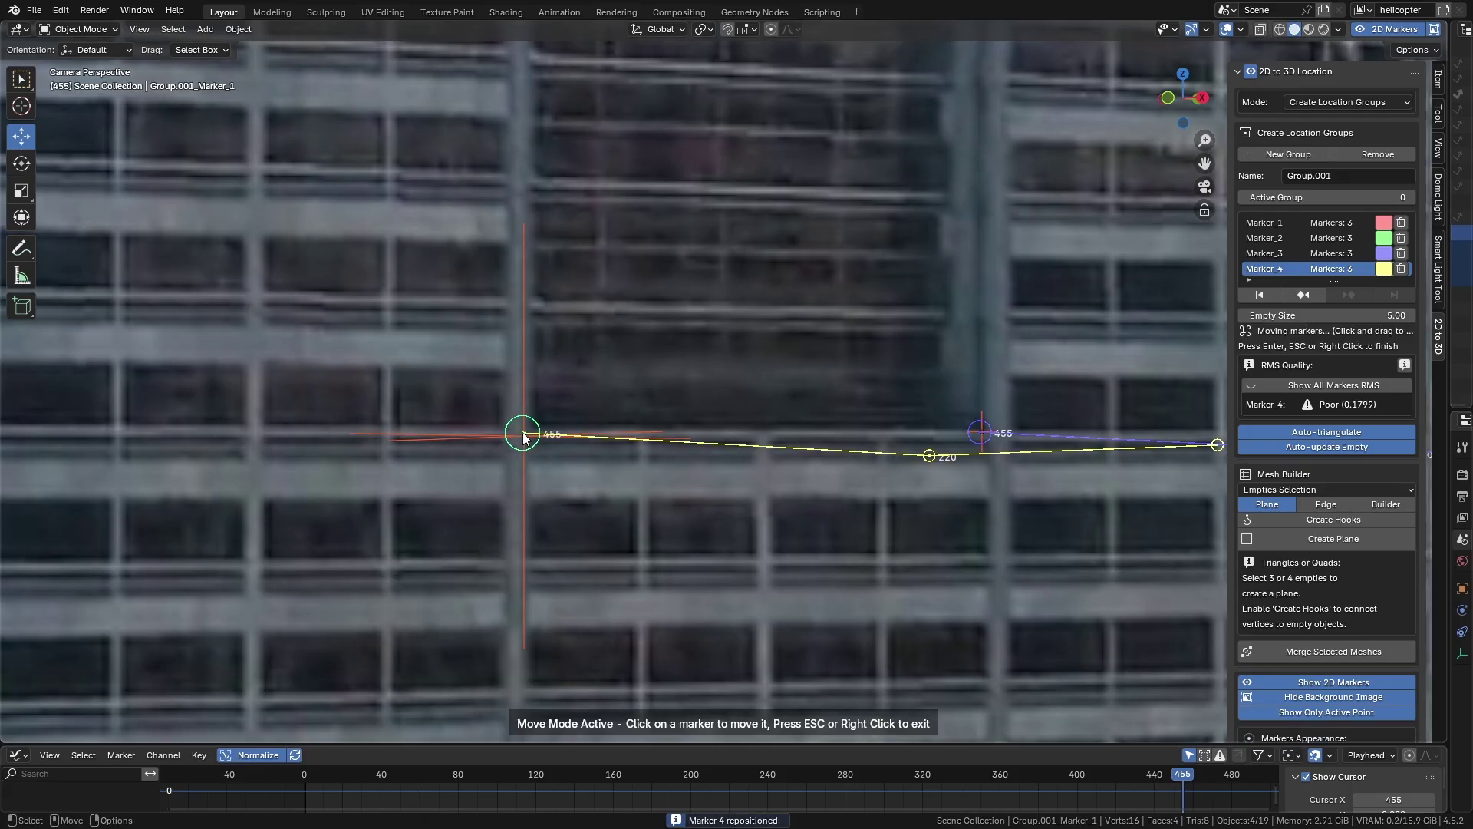
key(Escape)
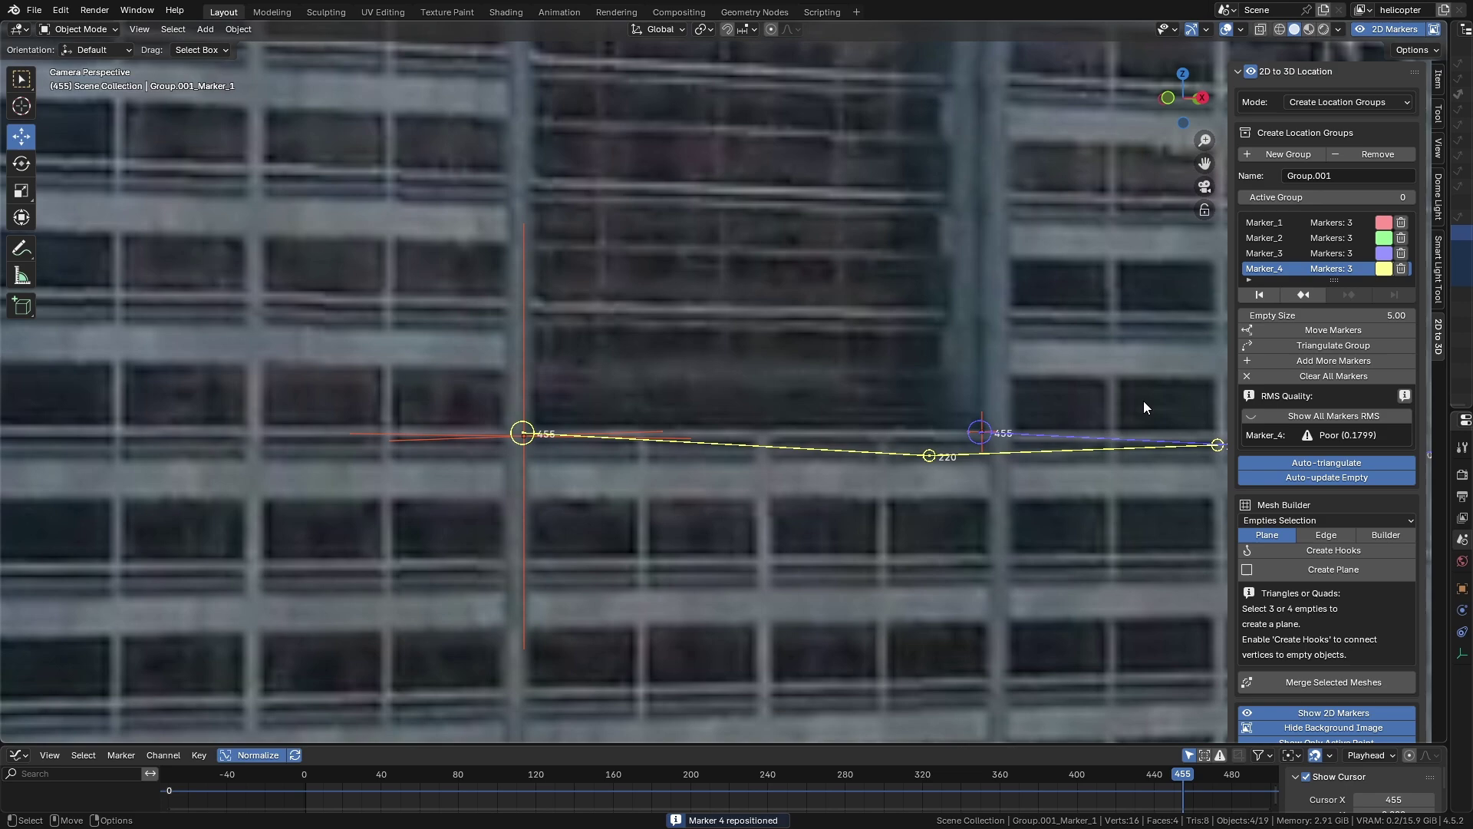
Step: At frame 2, reposition Marker_4 onto the strip's lower left corner and finish moving markers
click(1303, 295)
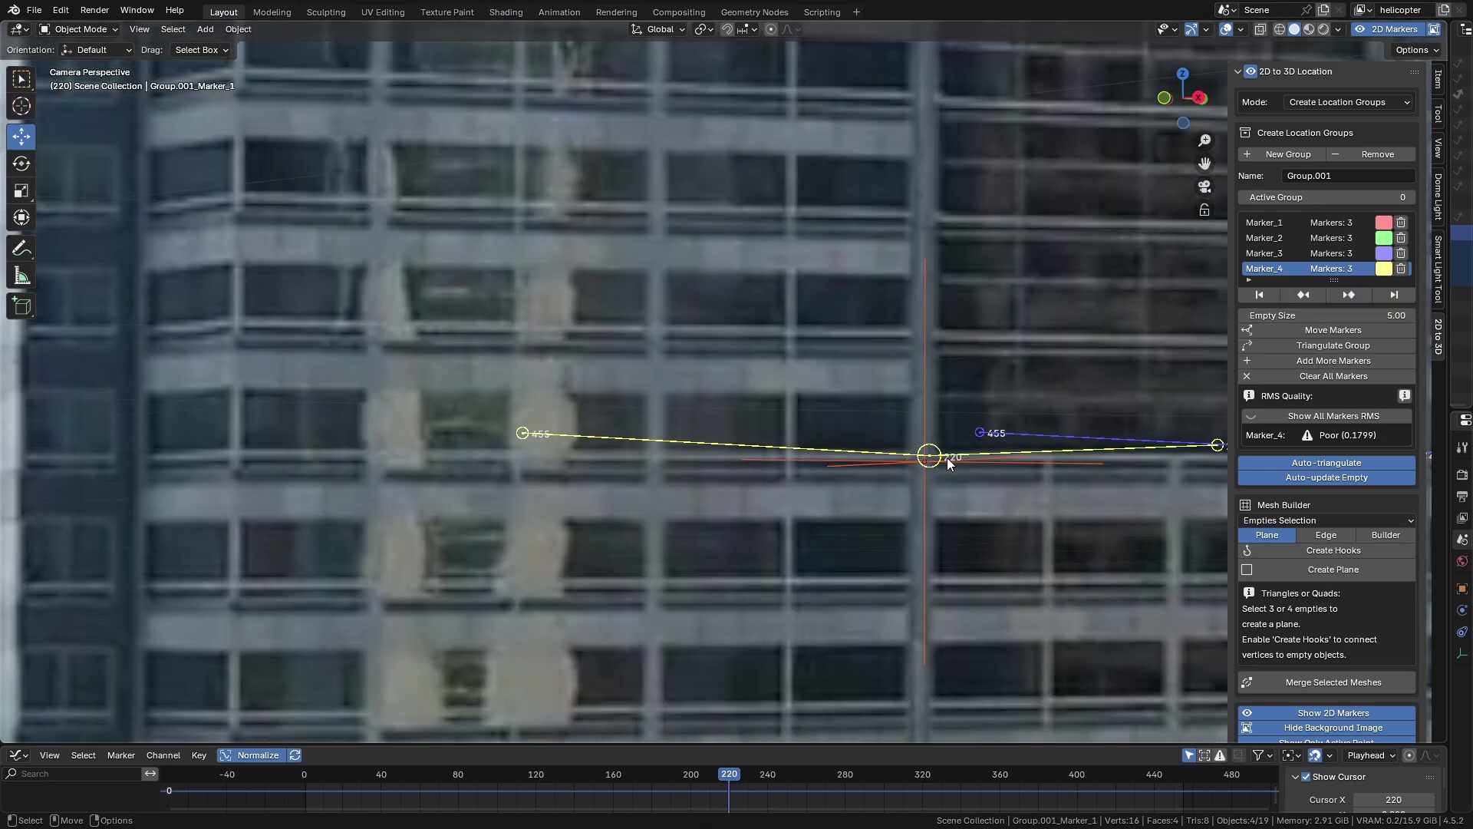
click(1258, 295)
shift+middle_drag(985, 434, 483, 426)
right_click(715, 443)
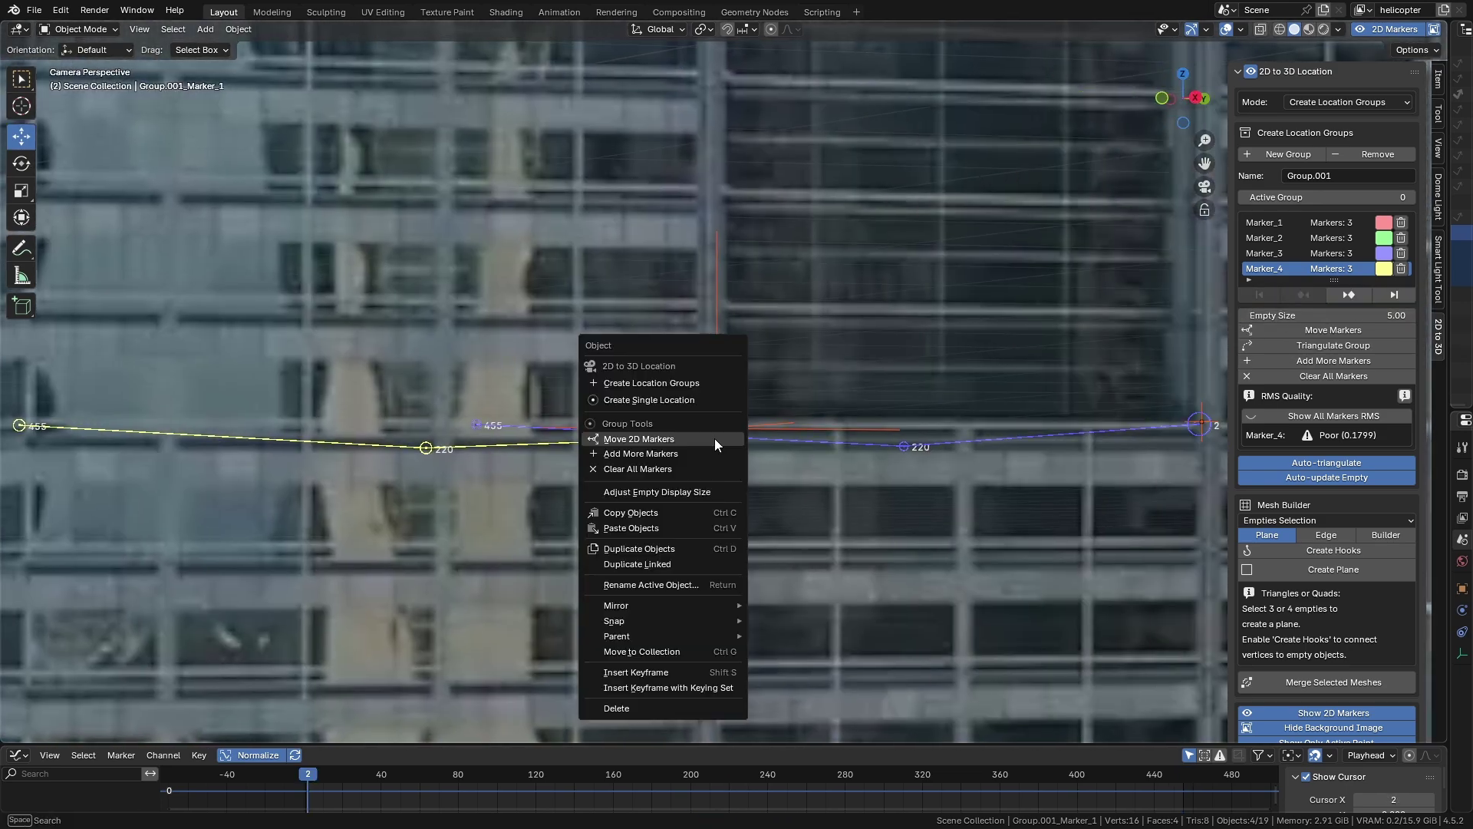
click(640, 439)
drag(716, 436, 721, 422)
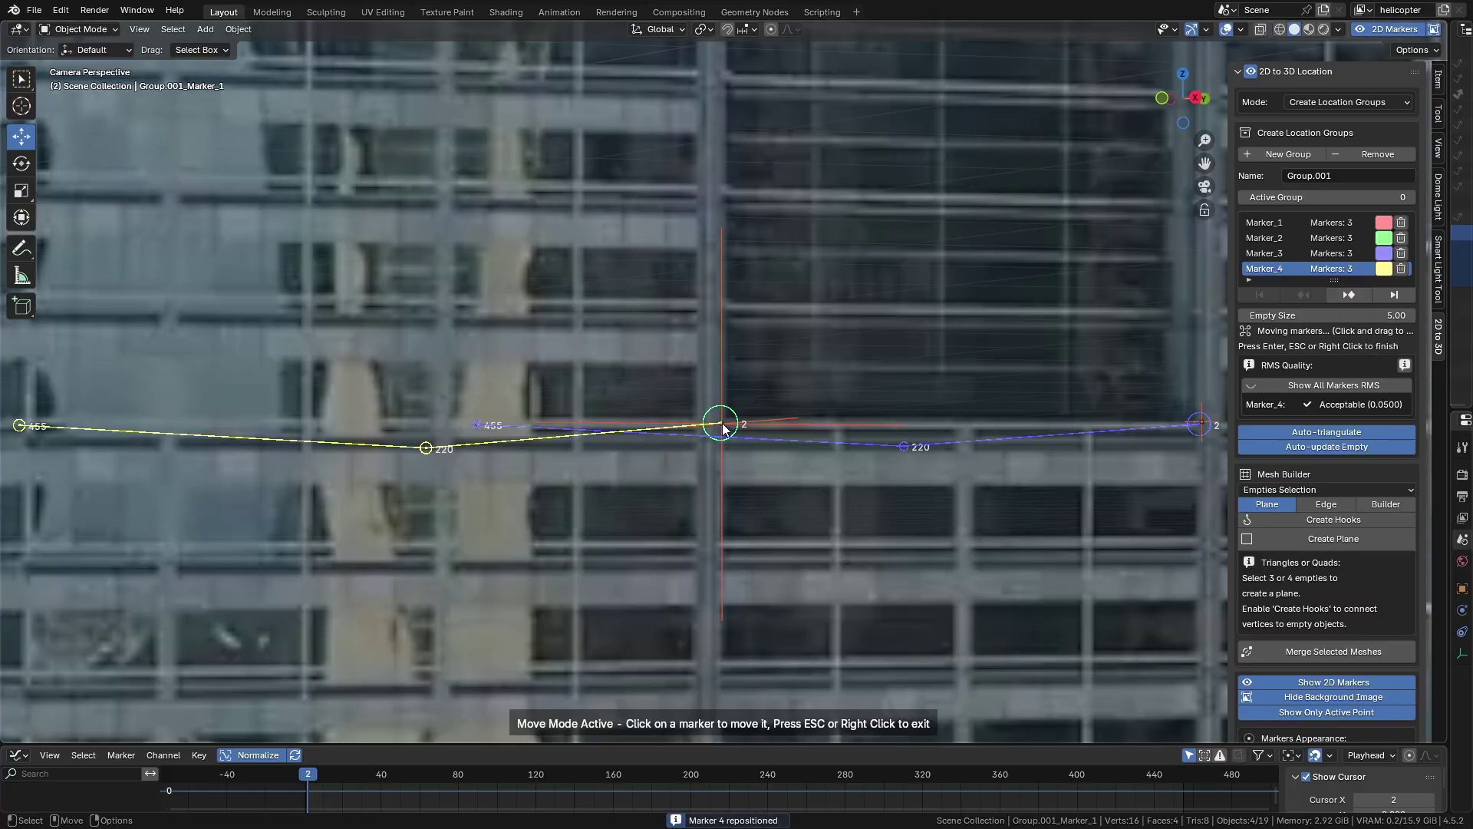
right_click(824, 398)
Step: Review the RMS quality of all four group markers together, hiding the full list again when done
scroll(824, 398, down, 14)
shift+middle_drag(798, 396, 660, 540)
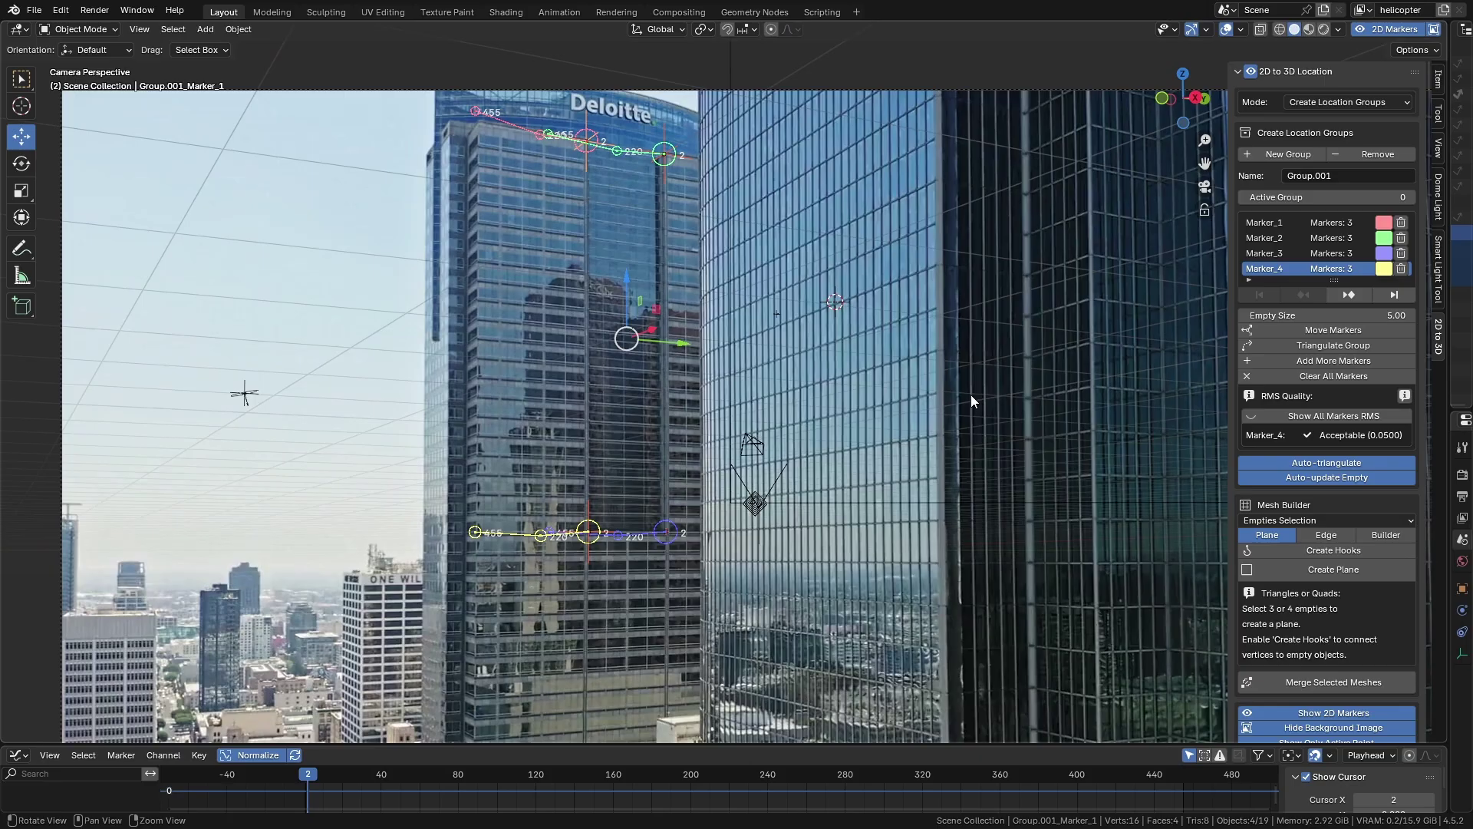
click(1264, 222)
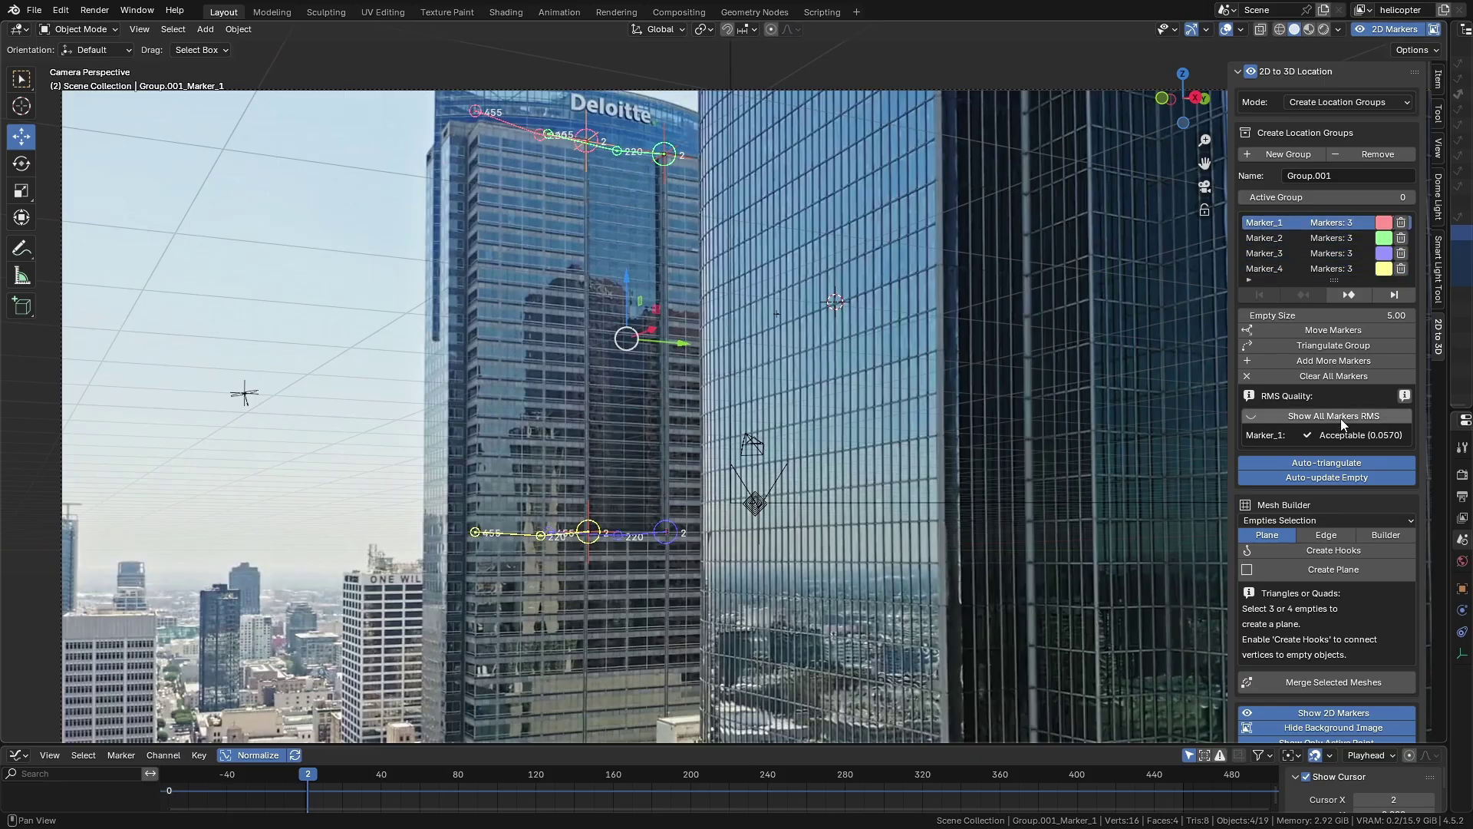
click(1341, 420)
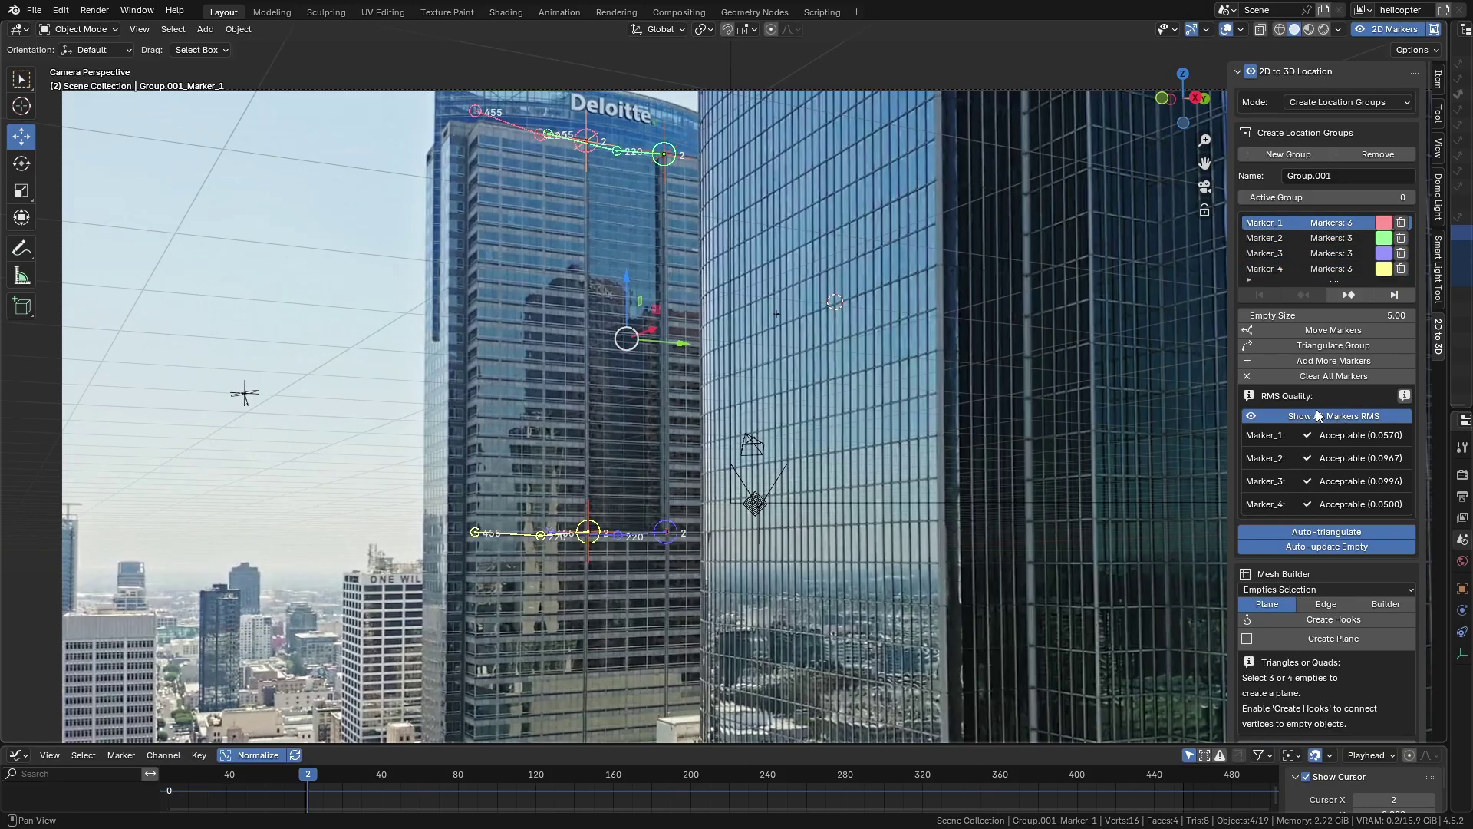
click(1334, 417)
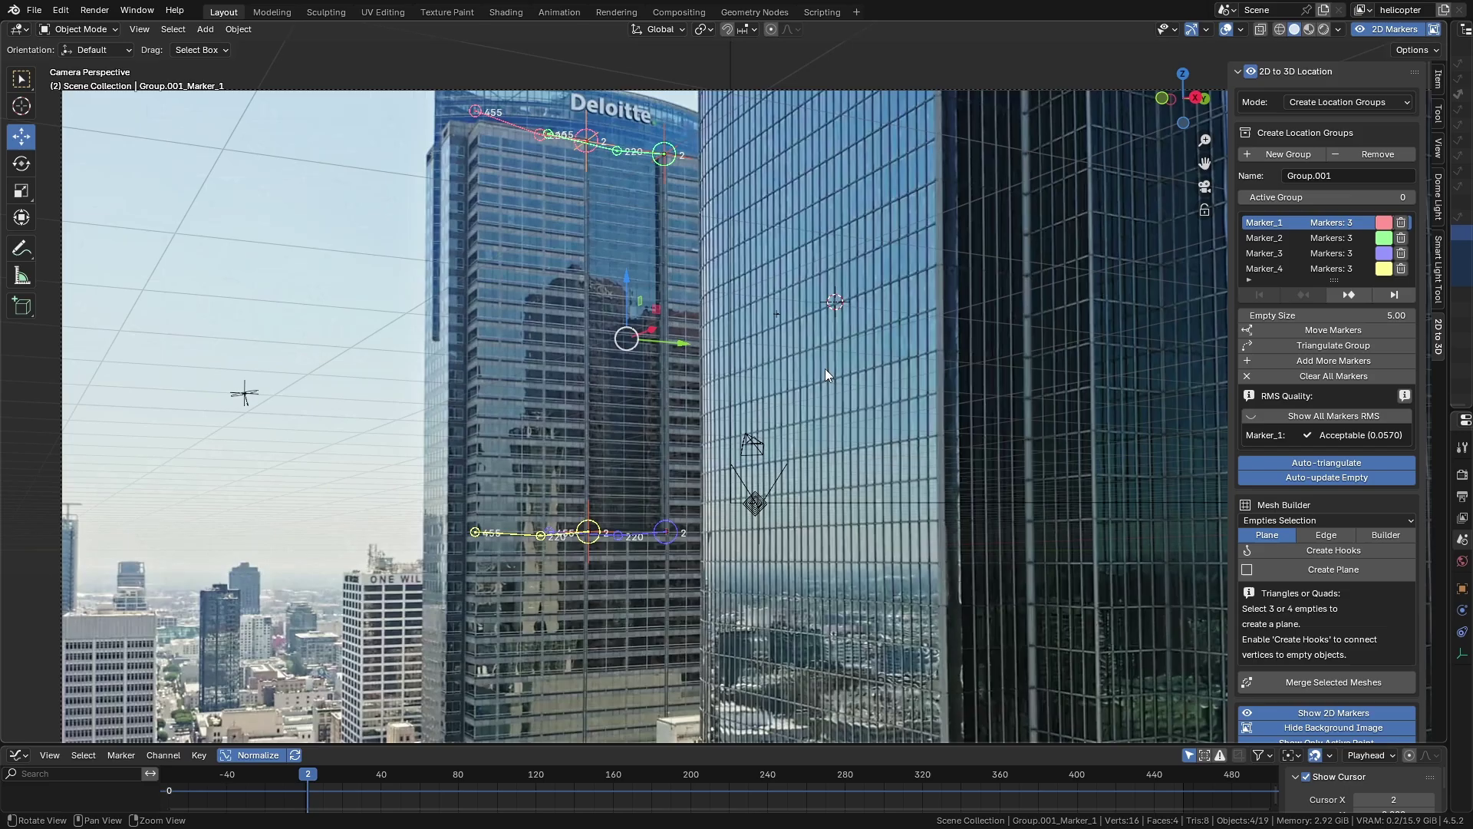
Step: Create a hooked plane from the facade strip's four corner empties, excluding the extra empty from the selection
shift+middle_drag(825, 368, 835, 420)
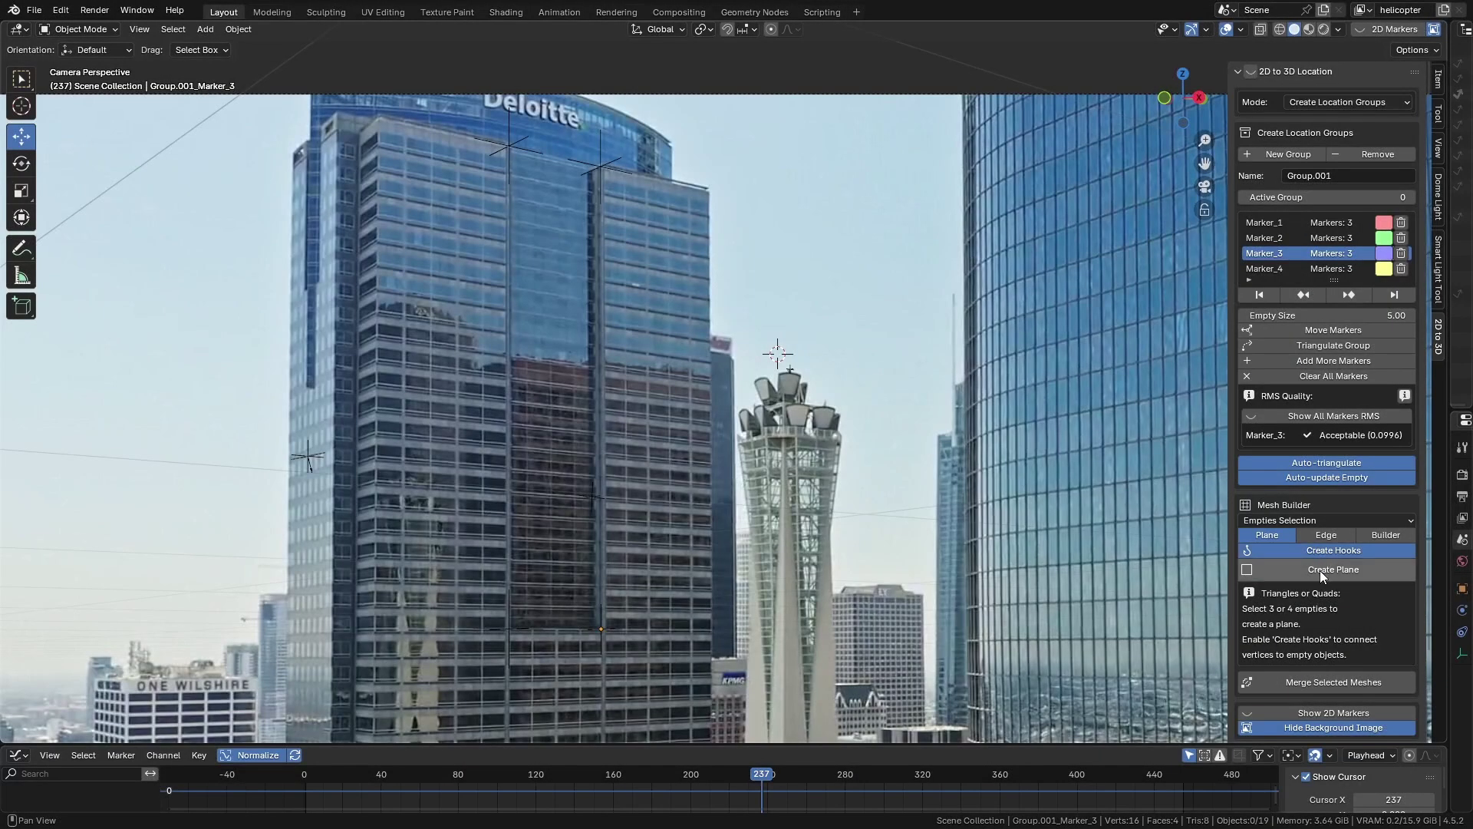
drag(526, 139, 641, 311)
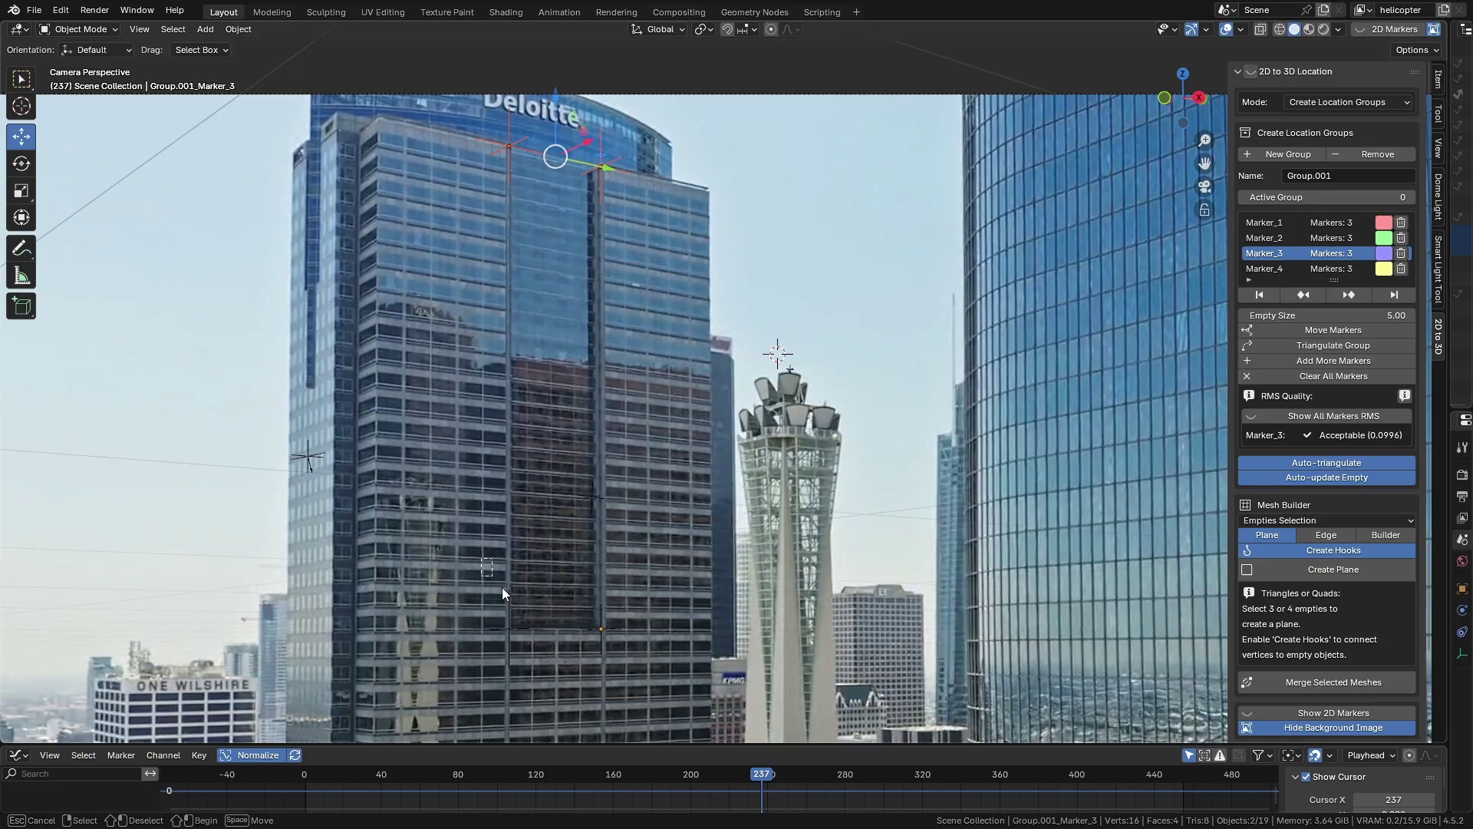
shift+drag(502, 592, 633, 666)
shift+drag(471, 352, 619, 666)
click(1338, 569)
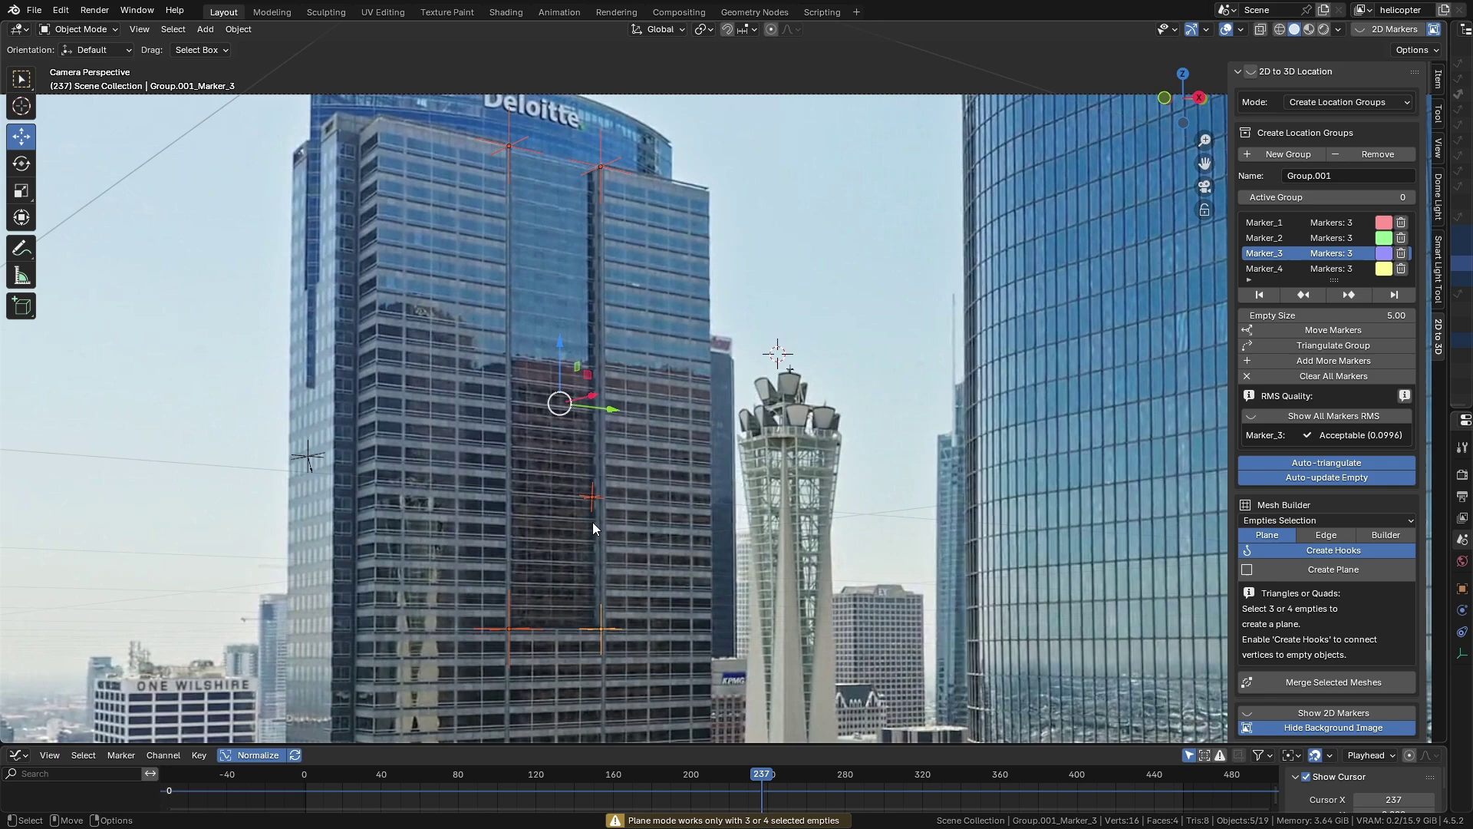
shift+click(590, 497)
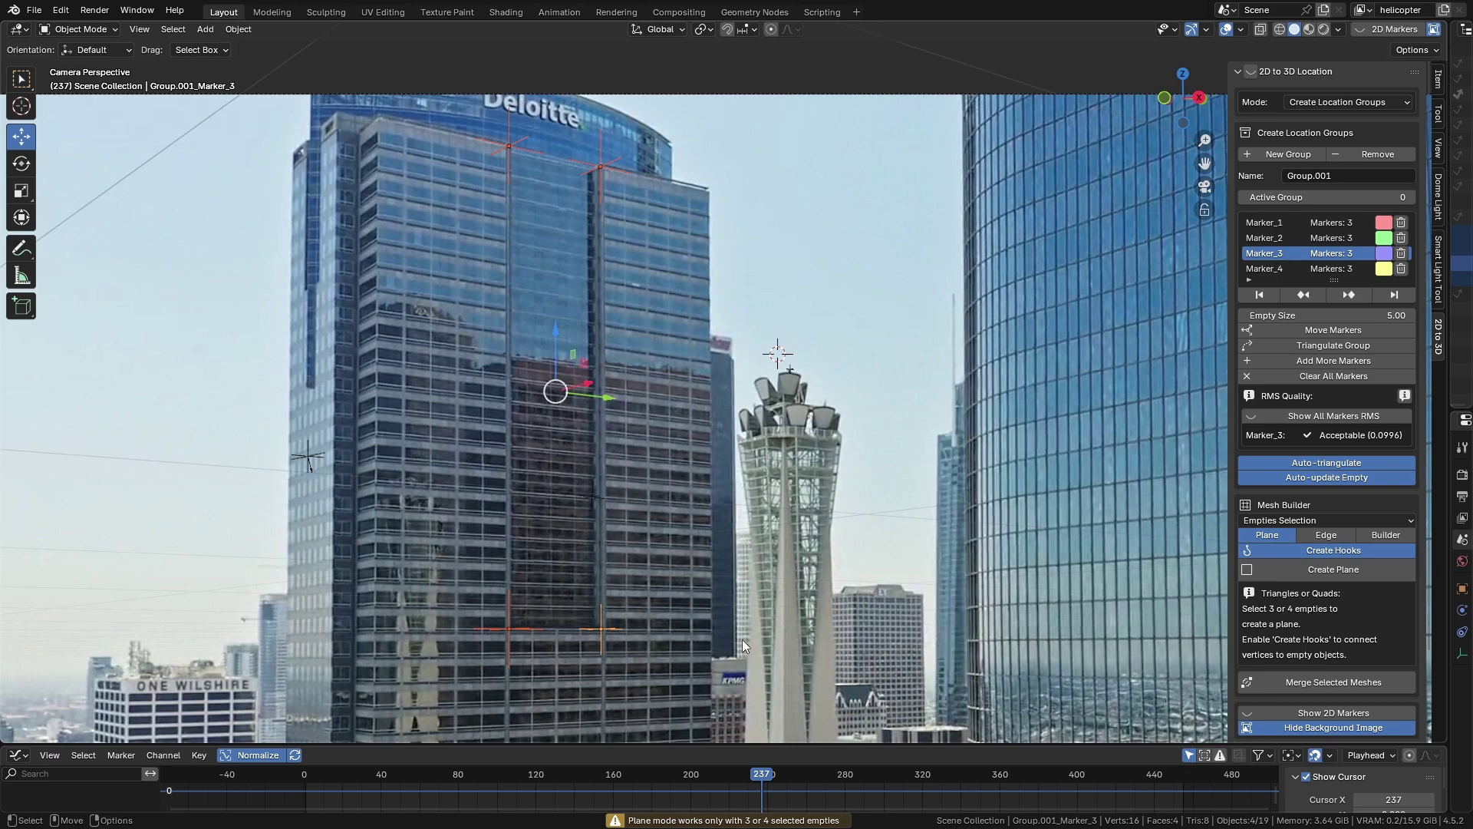
click(1324, 569)
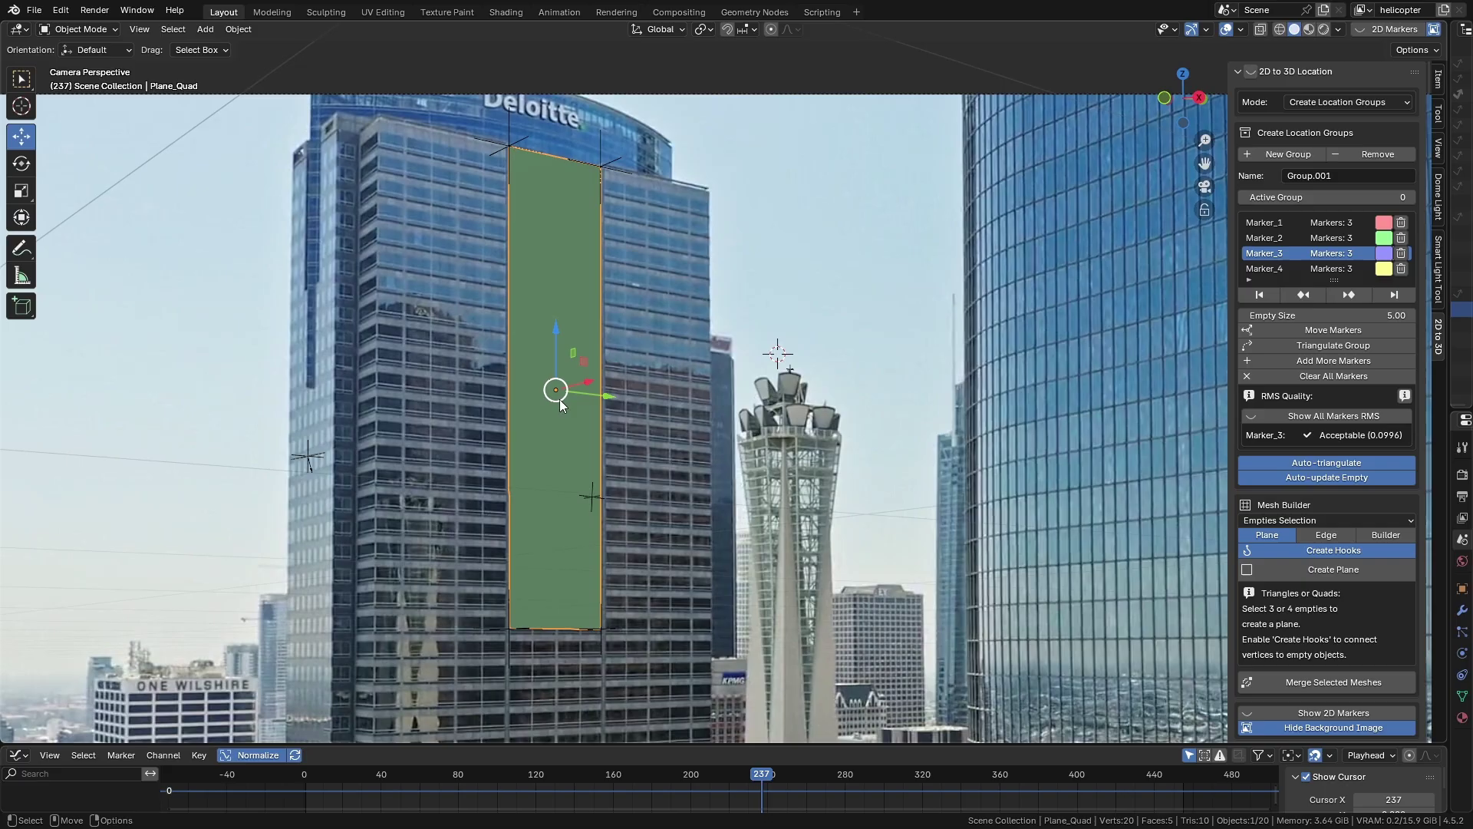
Step: Try moving the lower corner empties Marker_3 and Marker_4 to test the plane's hooks, cancelling each move
click(602, 627)
key(g)
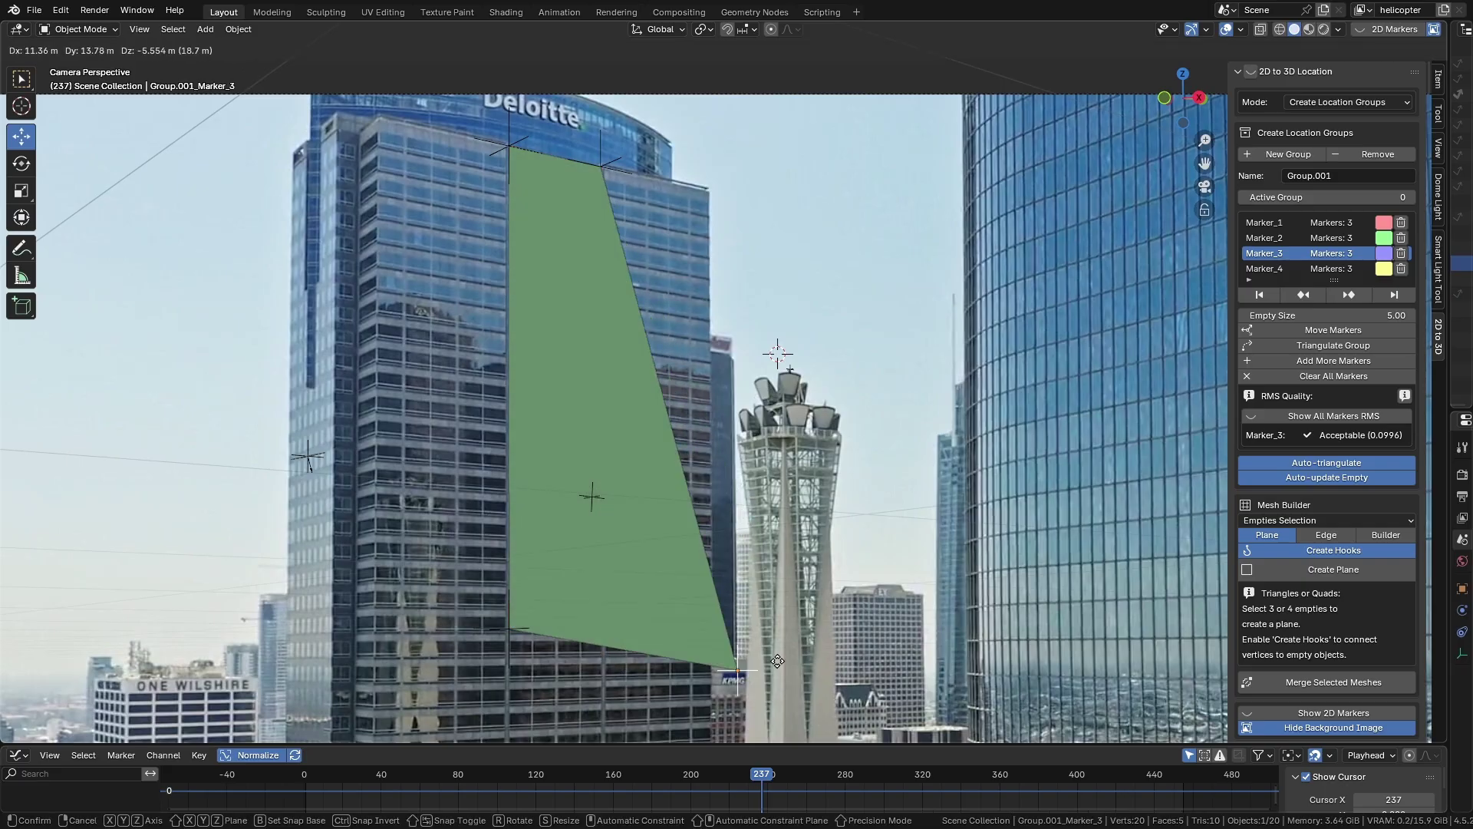
key(Escape)
click(510, 628)
key(g)
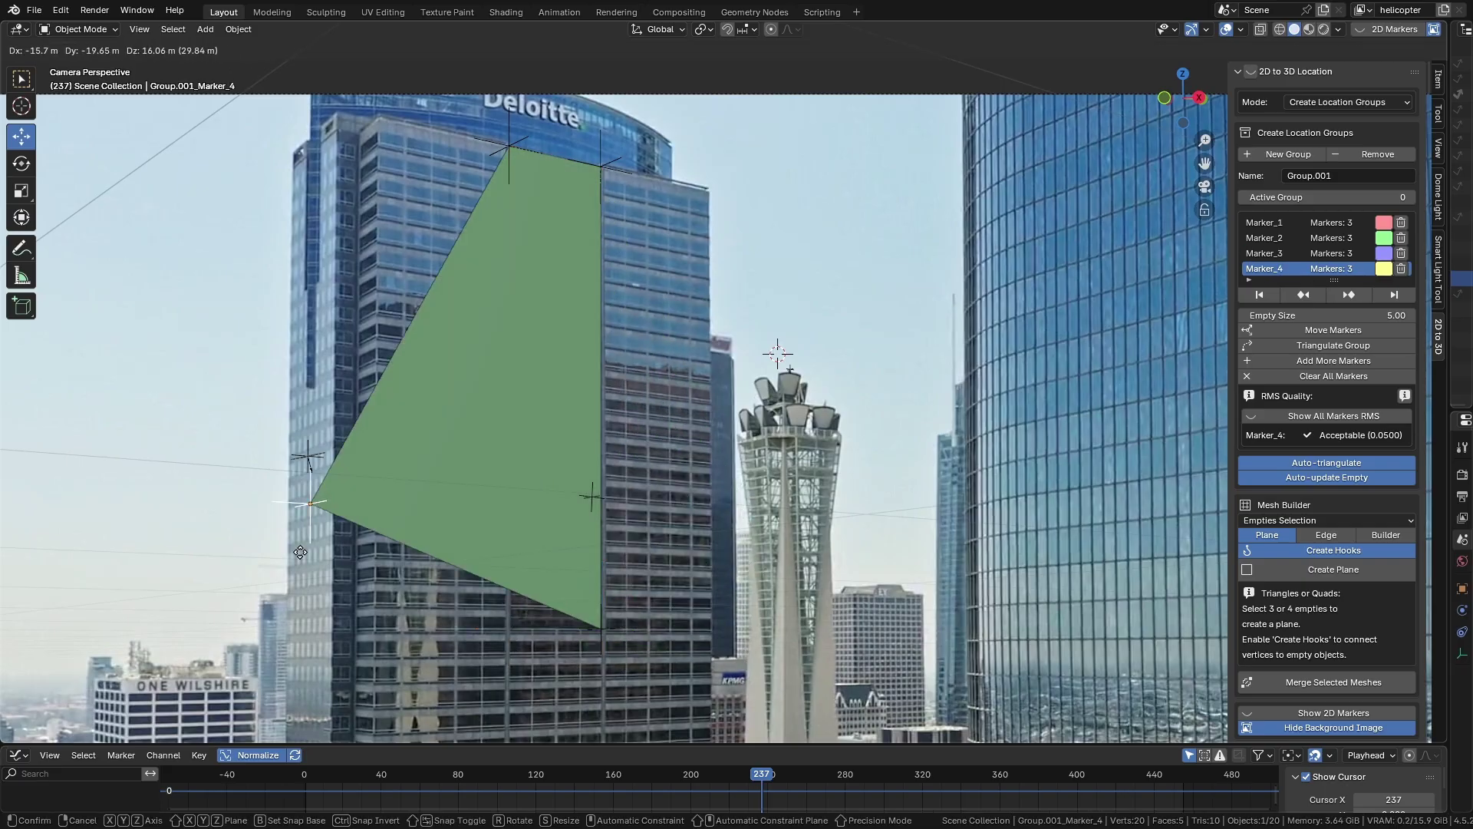
key(Escape)
Step: Try moving the upper corner empties Marker_1 and Marker_2 to test the plane's hooks, cancelling each move
click(508, 145)
key(g)
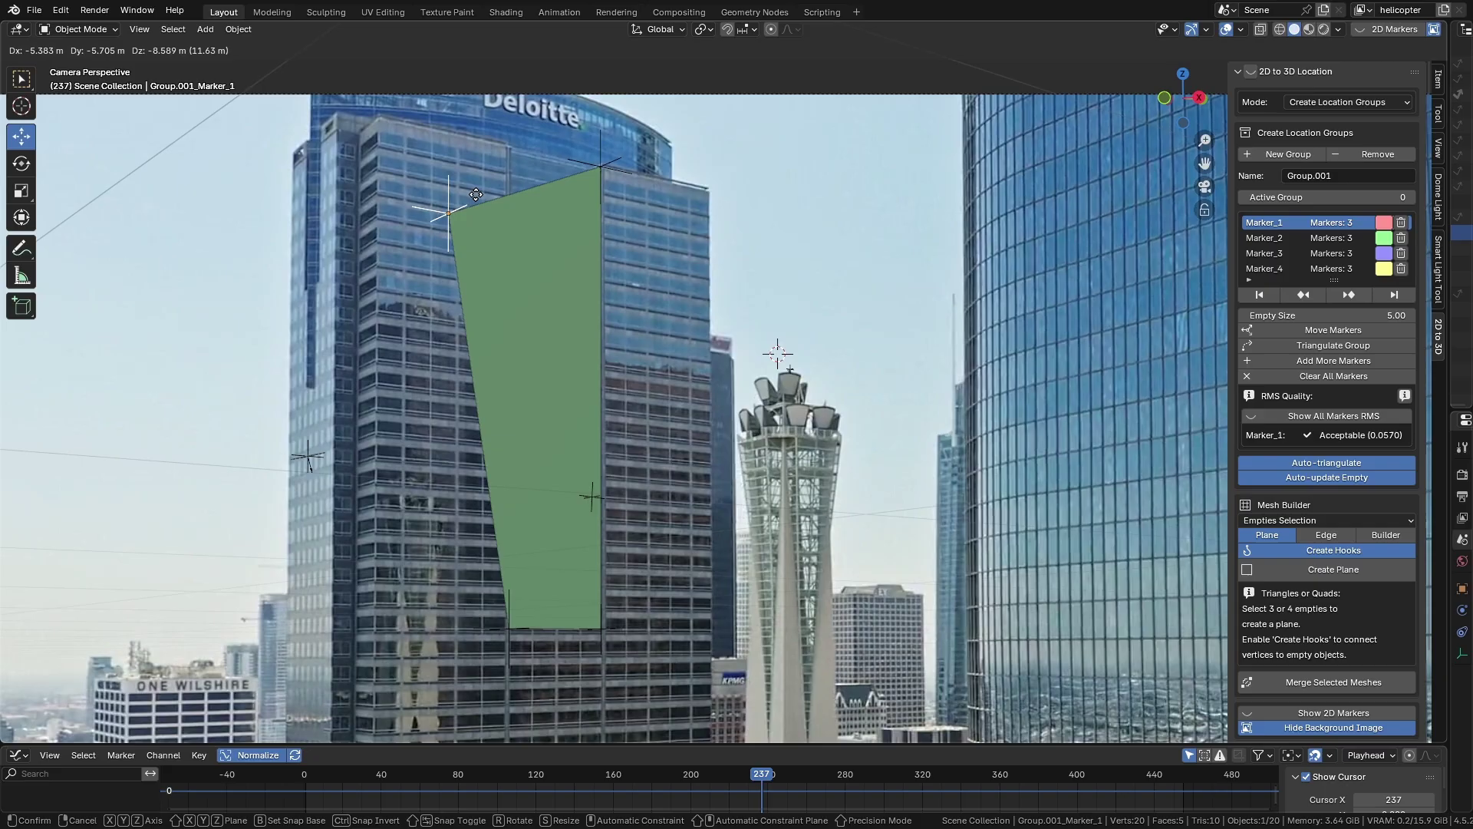
key(Escape)
click(604, 156)
key(g)
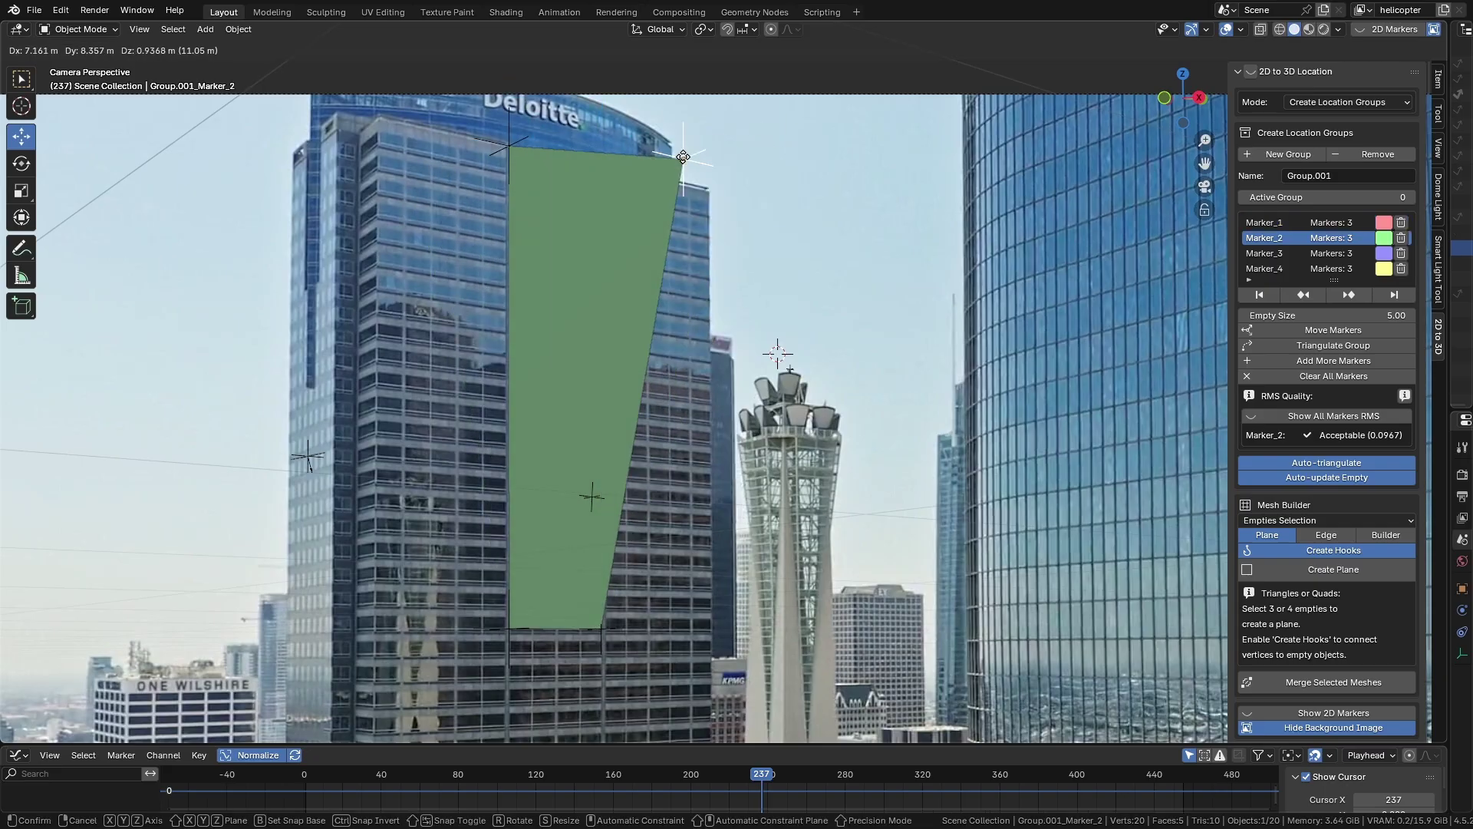
key(Escape)
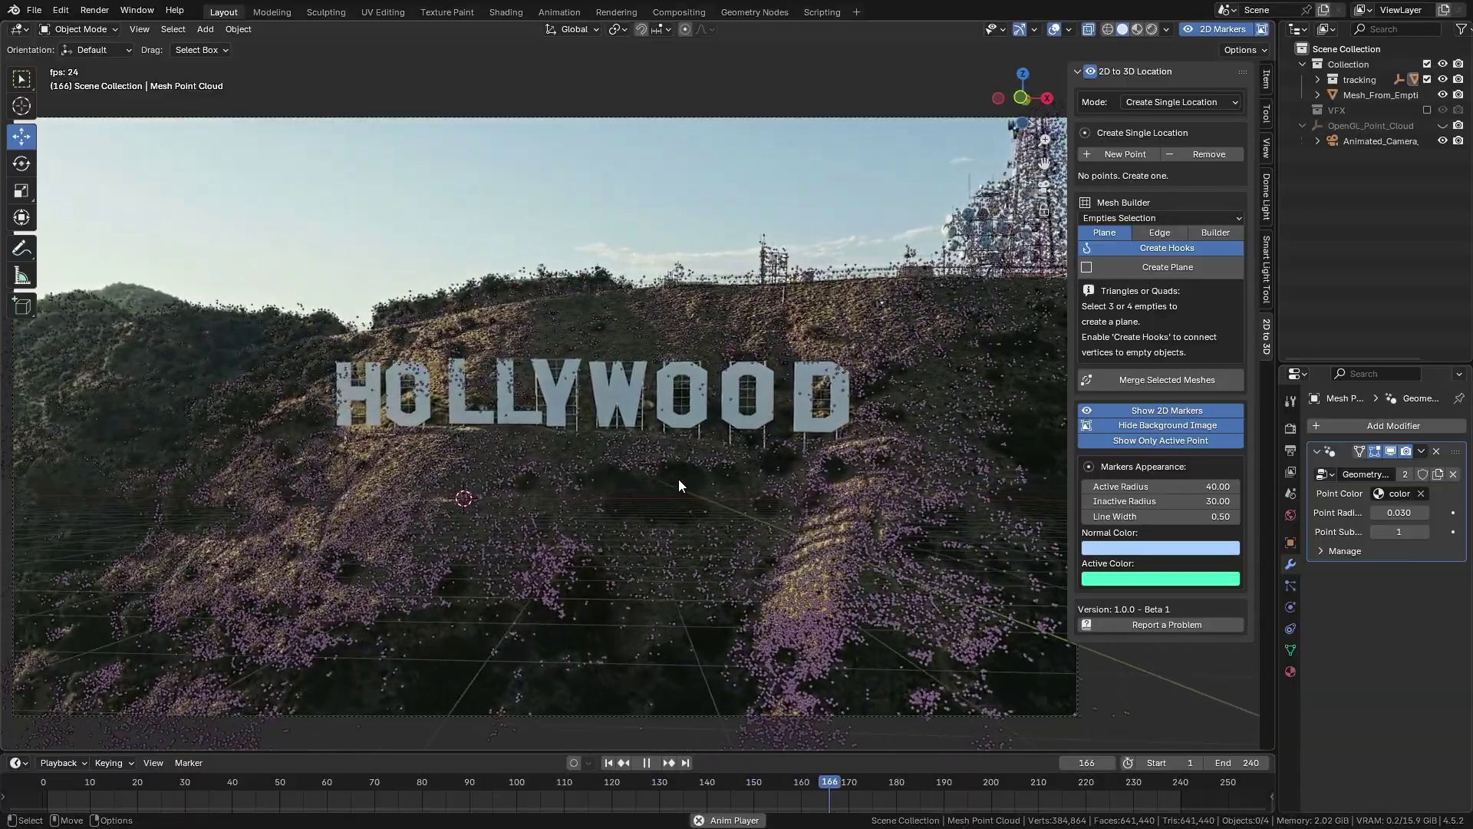
Step: Inspect the Hollywood scene's mesh point cloud in free 3D and camera views, playing the shot around the letter H
middle_drag(678, 484, 534, 461)
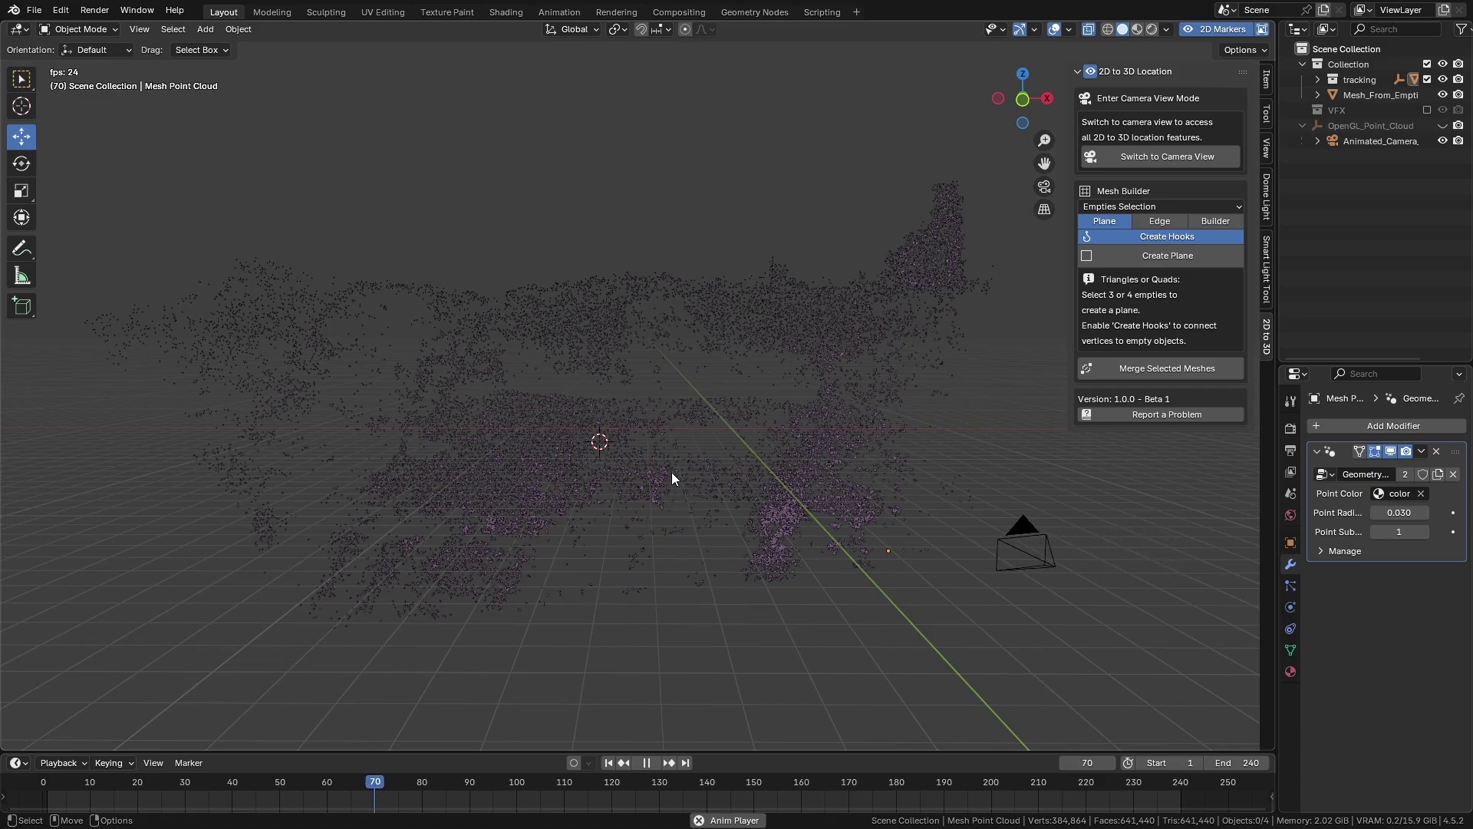
key(KP_0)
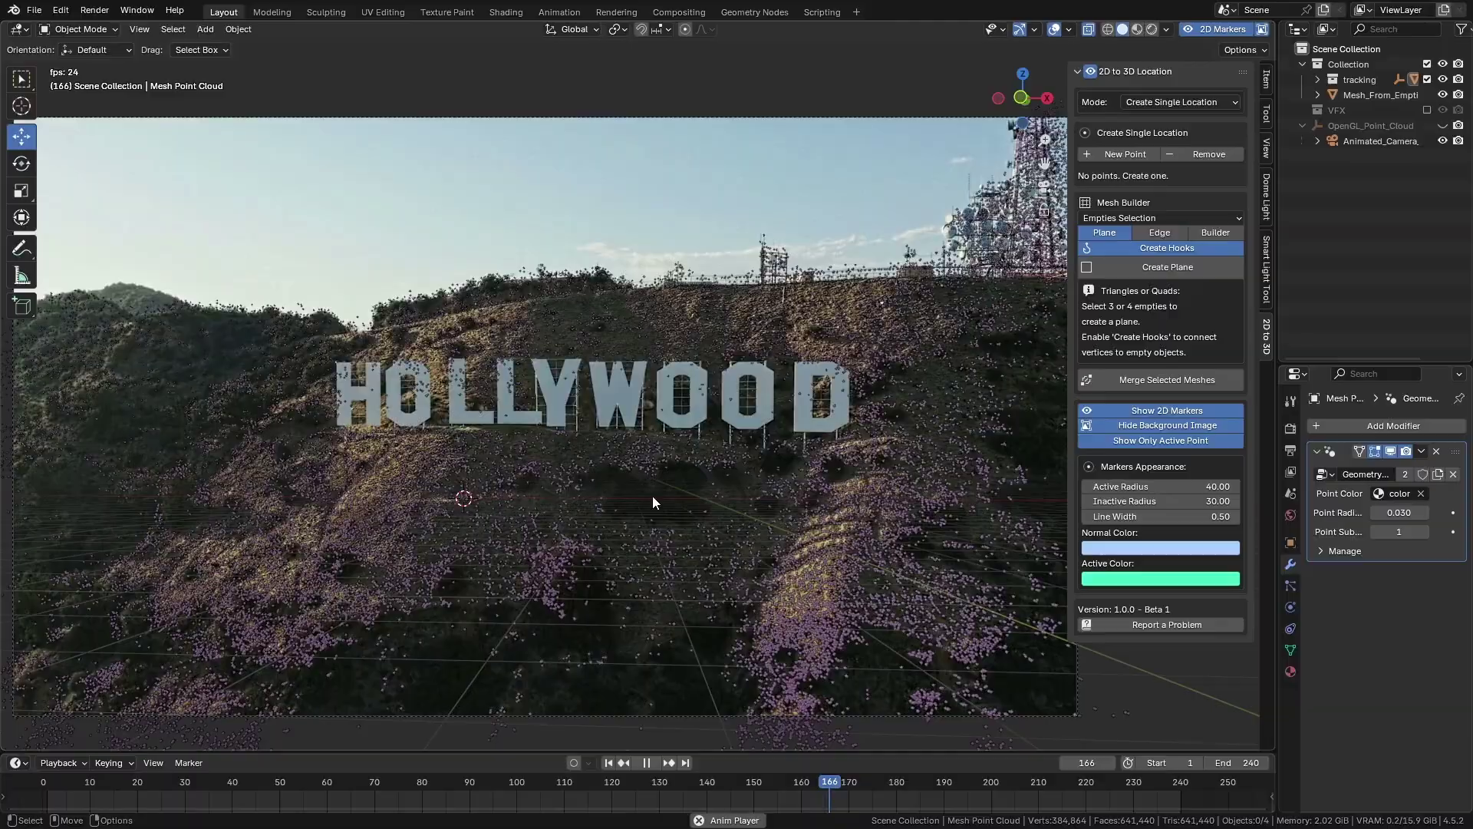
scroll(540, 454, up, 6)
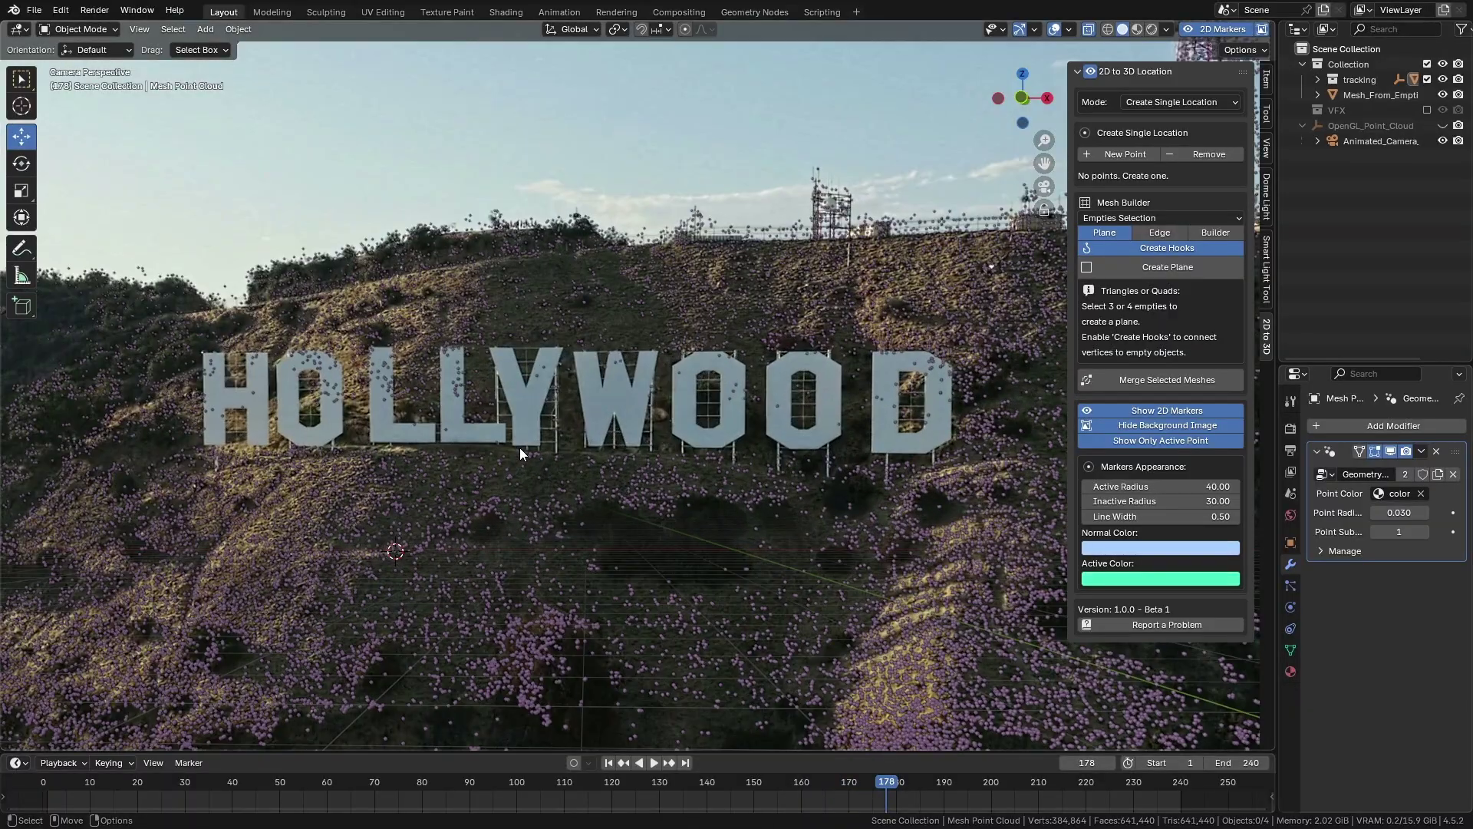
shift+middle_drag(392, 465, 883, 442)
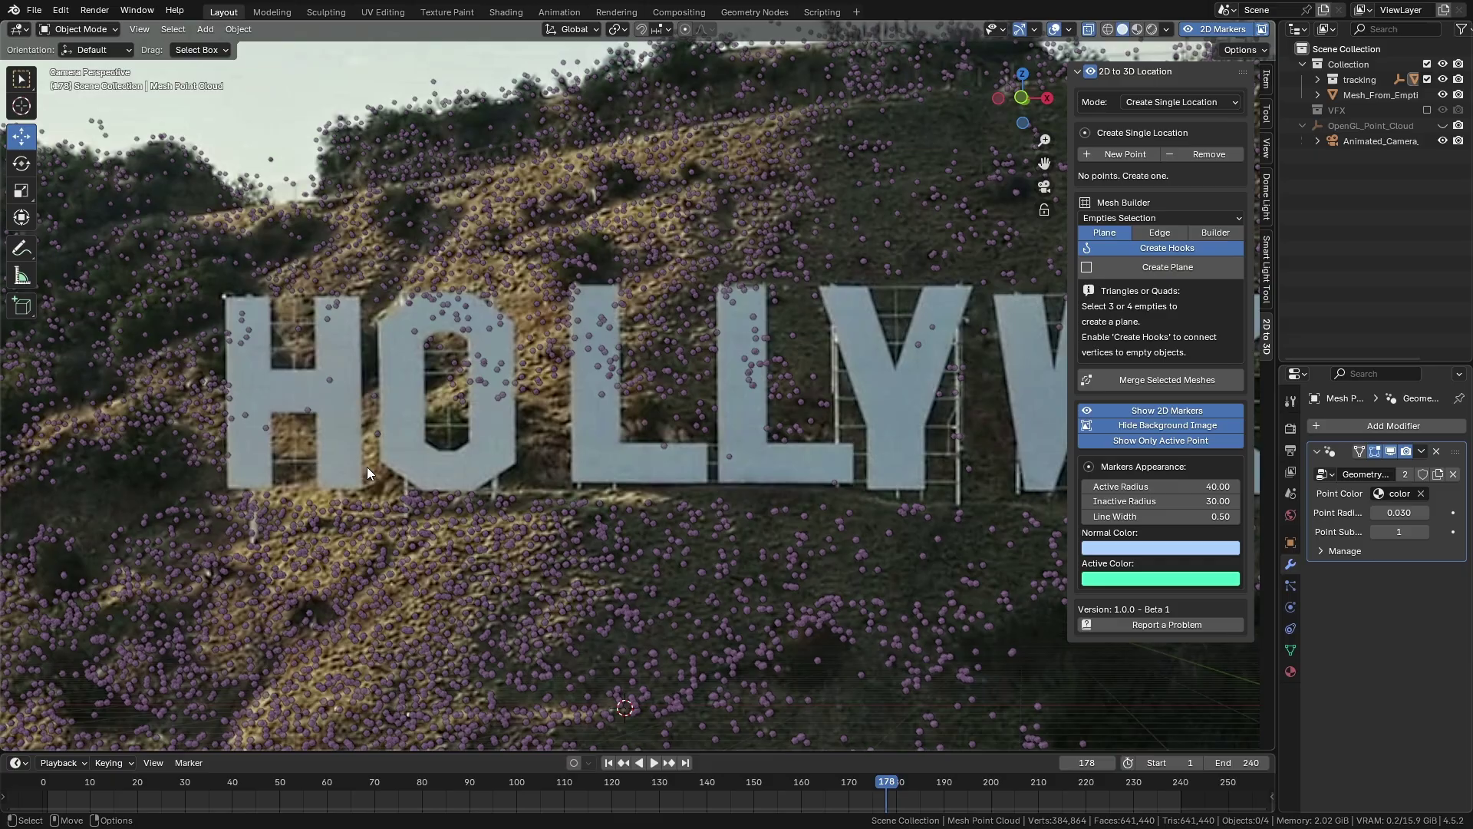
shift+middle_drag(388, 454, 698, 454)
scroll(695, 453, up, 2)
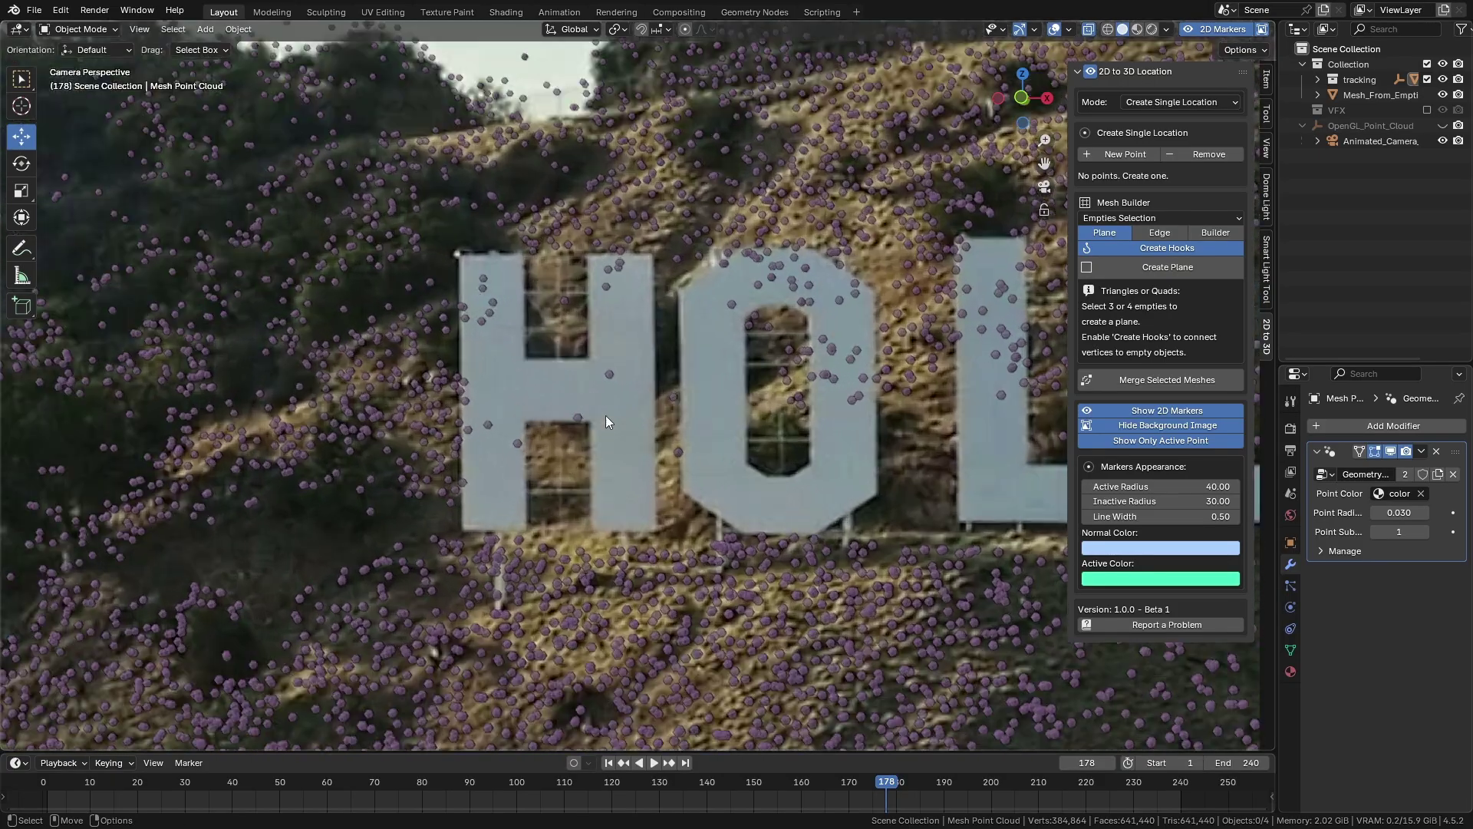
key(space)
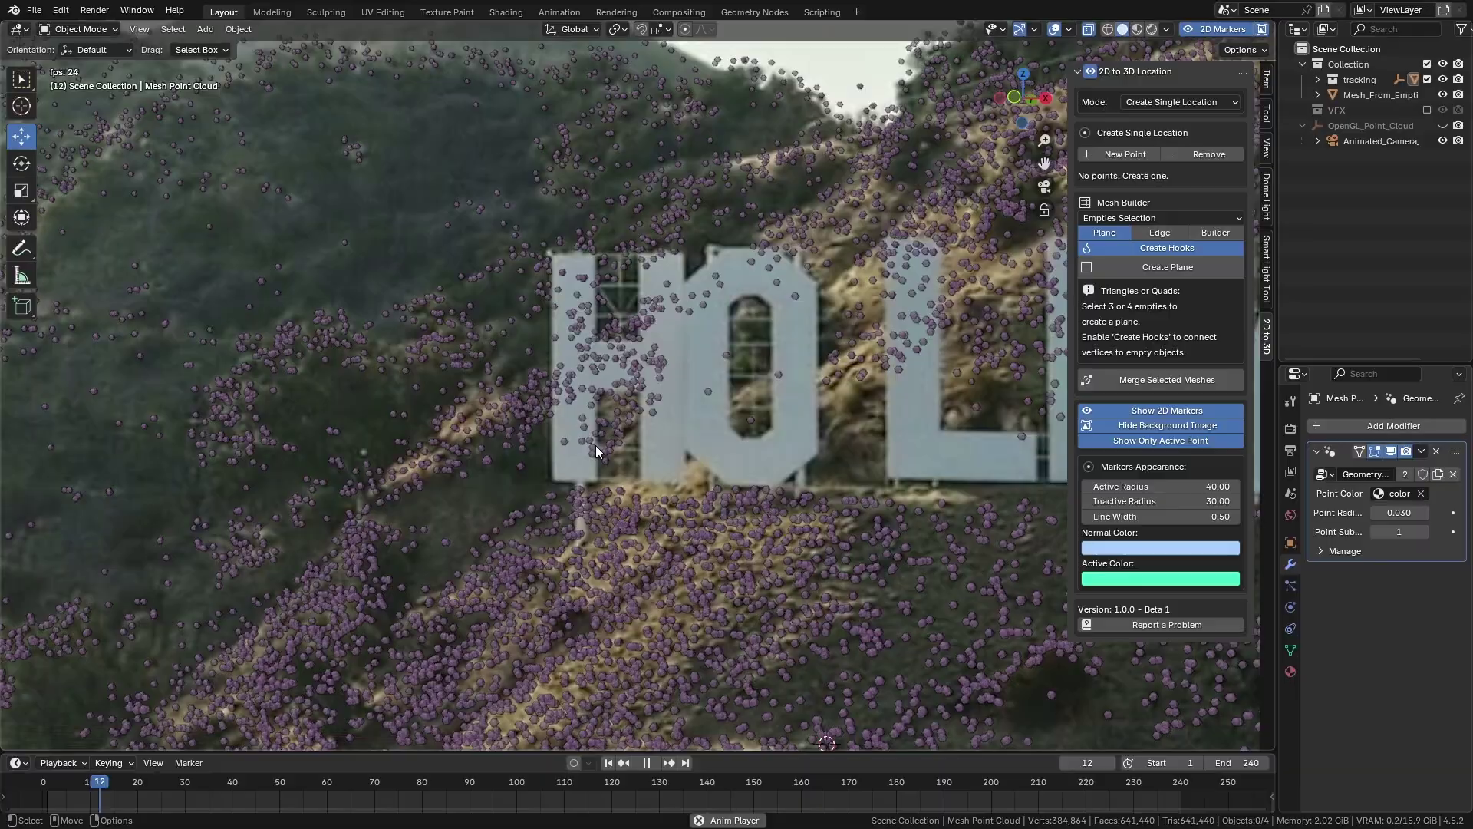
key(space)
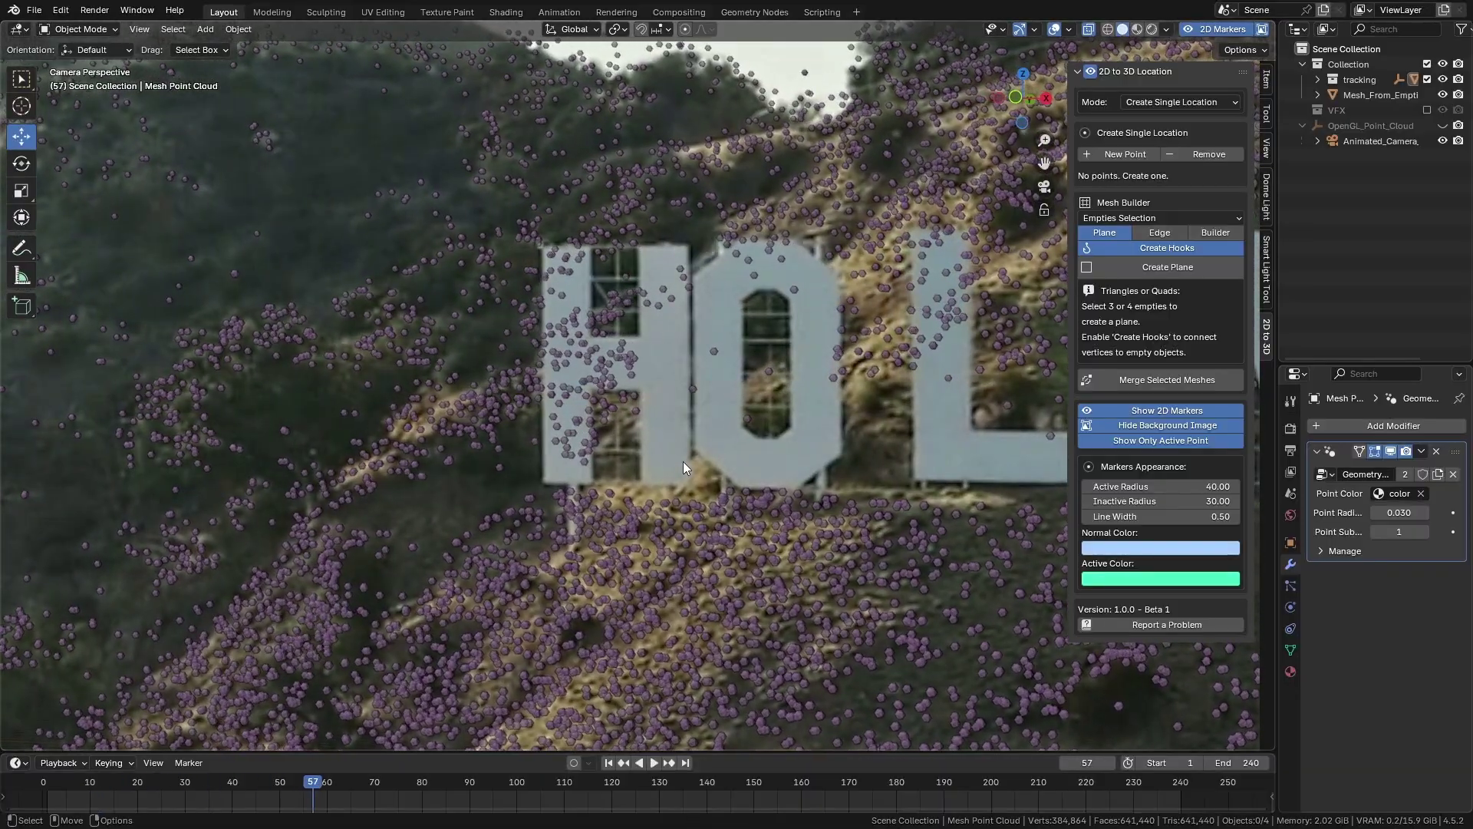
Step: Create a location group at frame 240 with four markers on the outer corners of the letter H
click(685, 763)
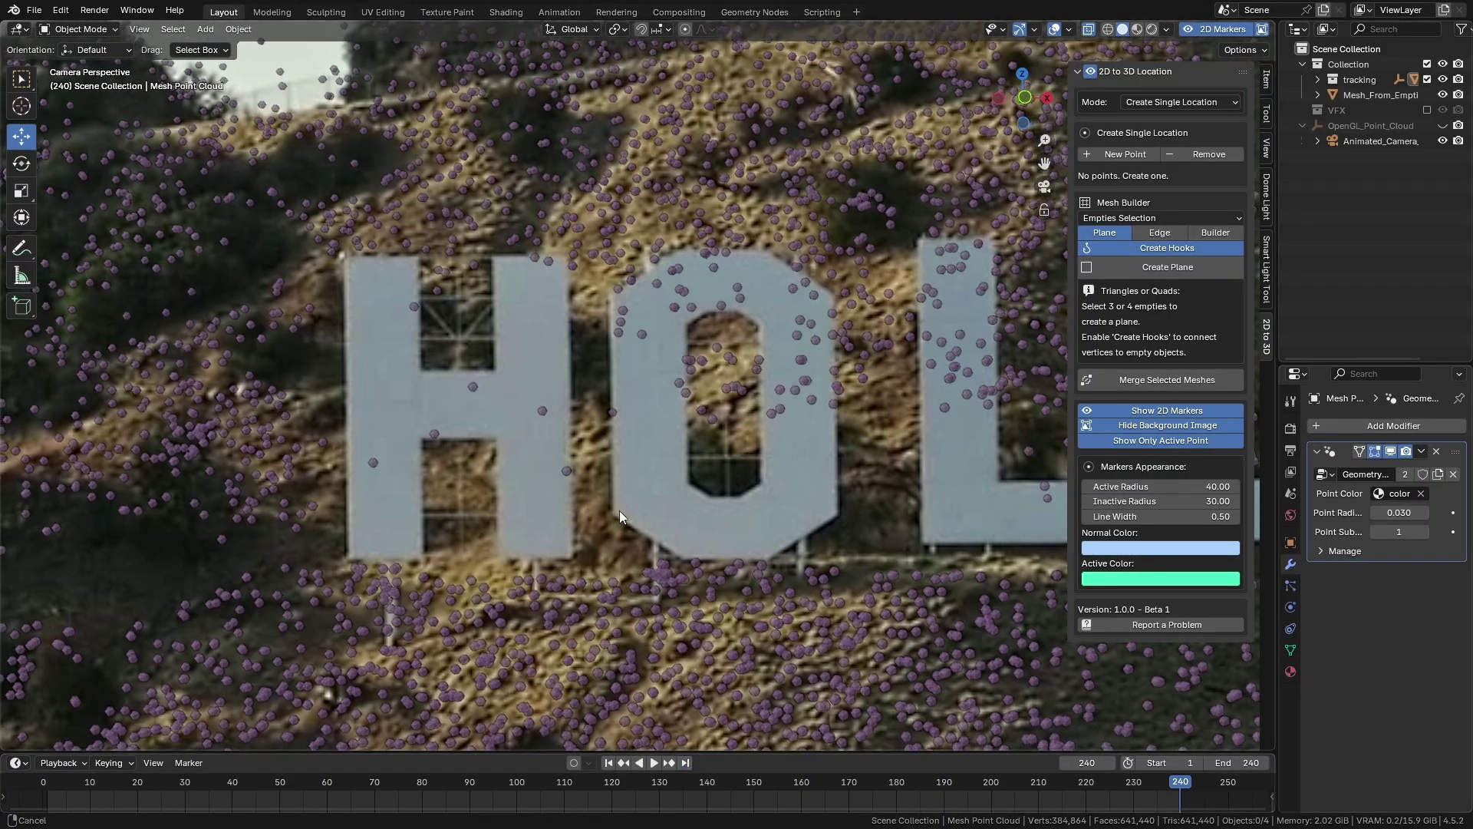
scroll(723, 442, up, 5)
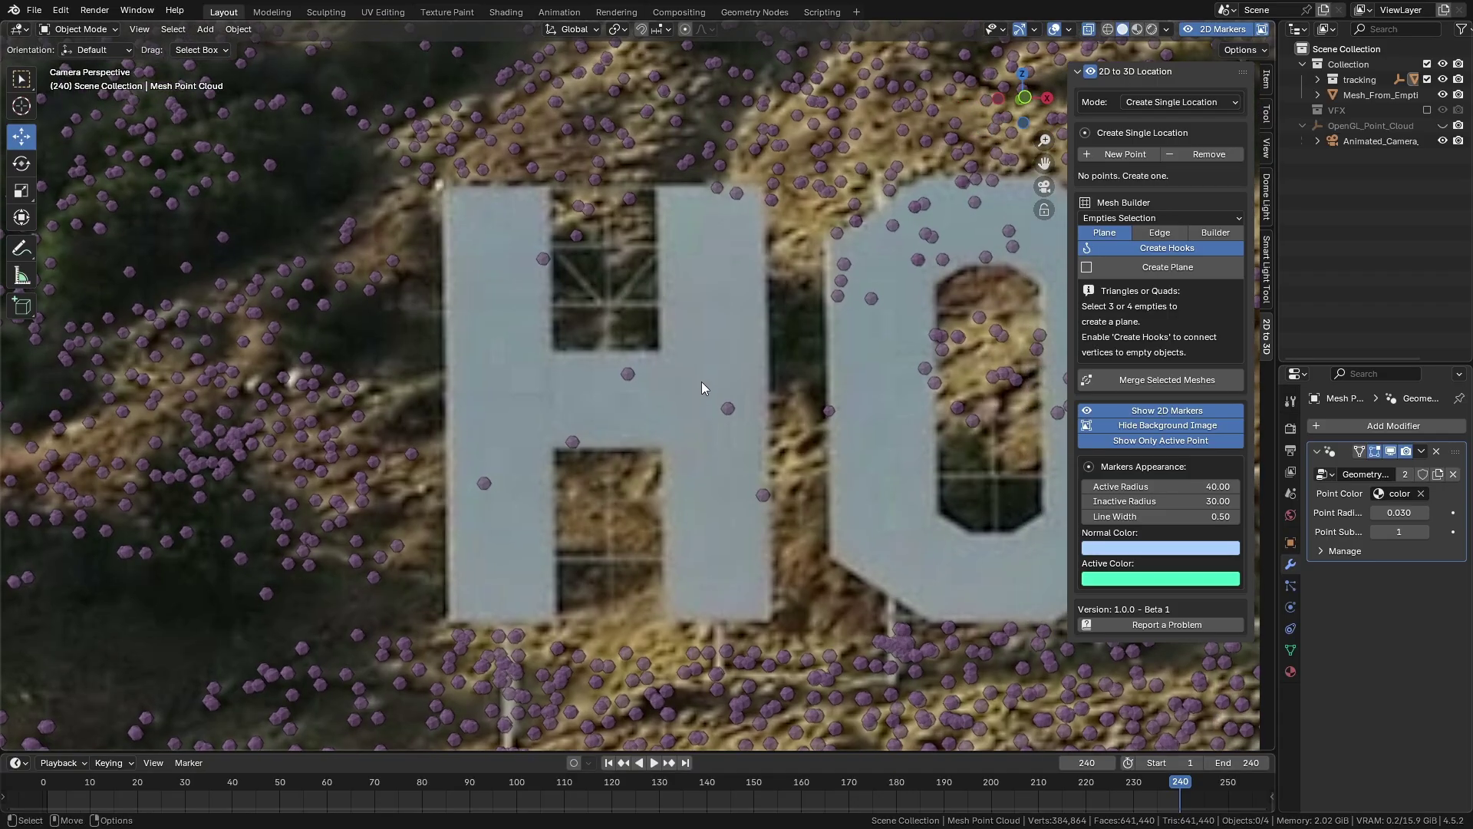
right_click(701, 381)
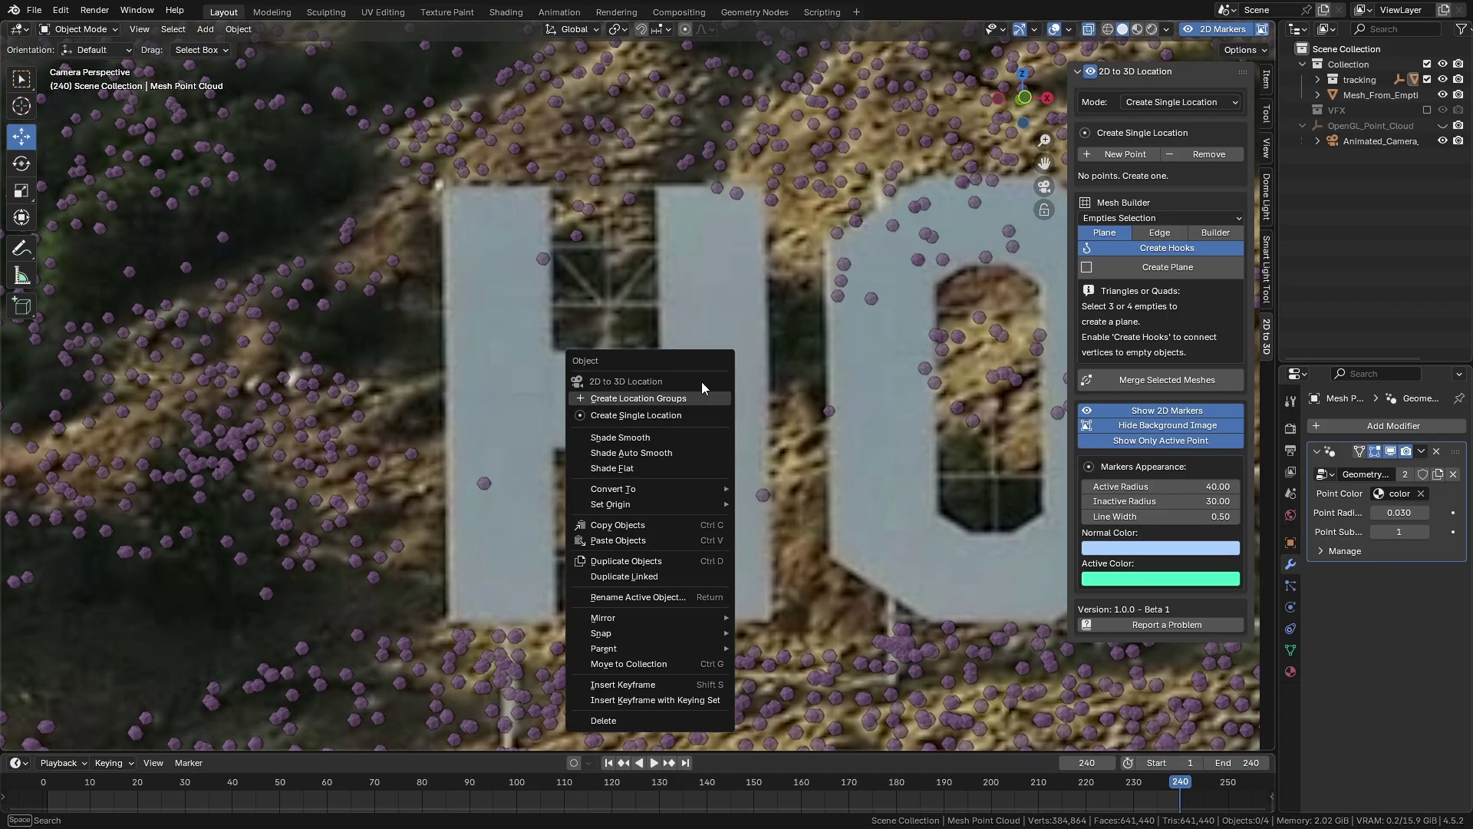
click(654, 388)
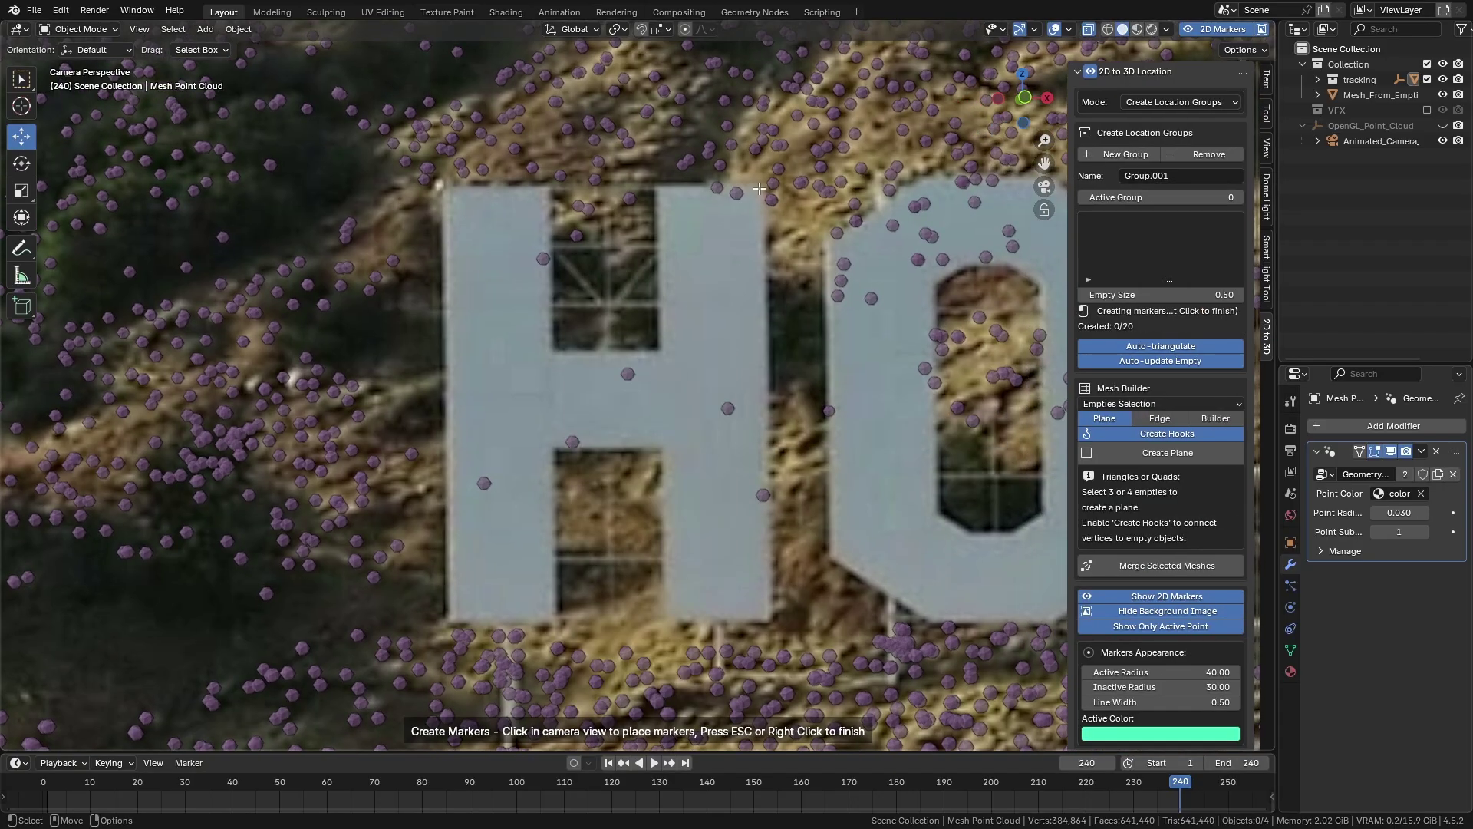
click(757, 188)
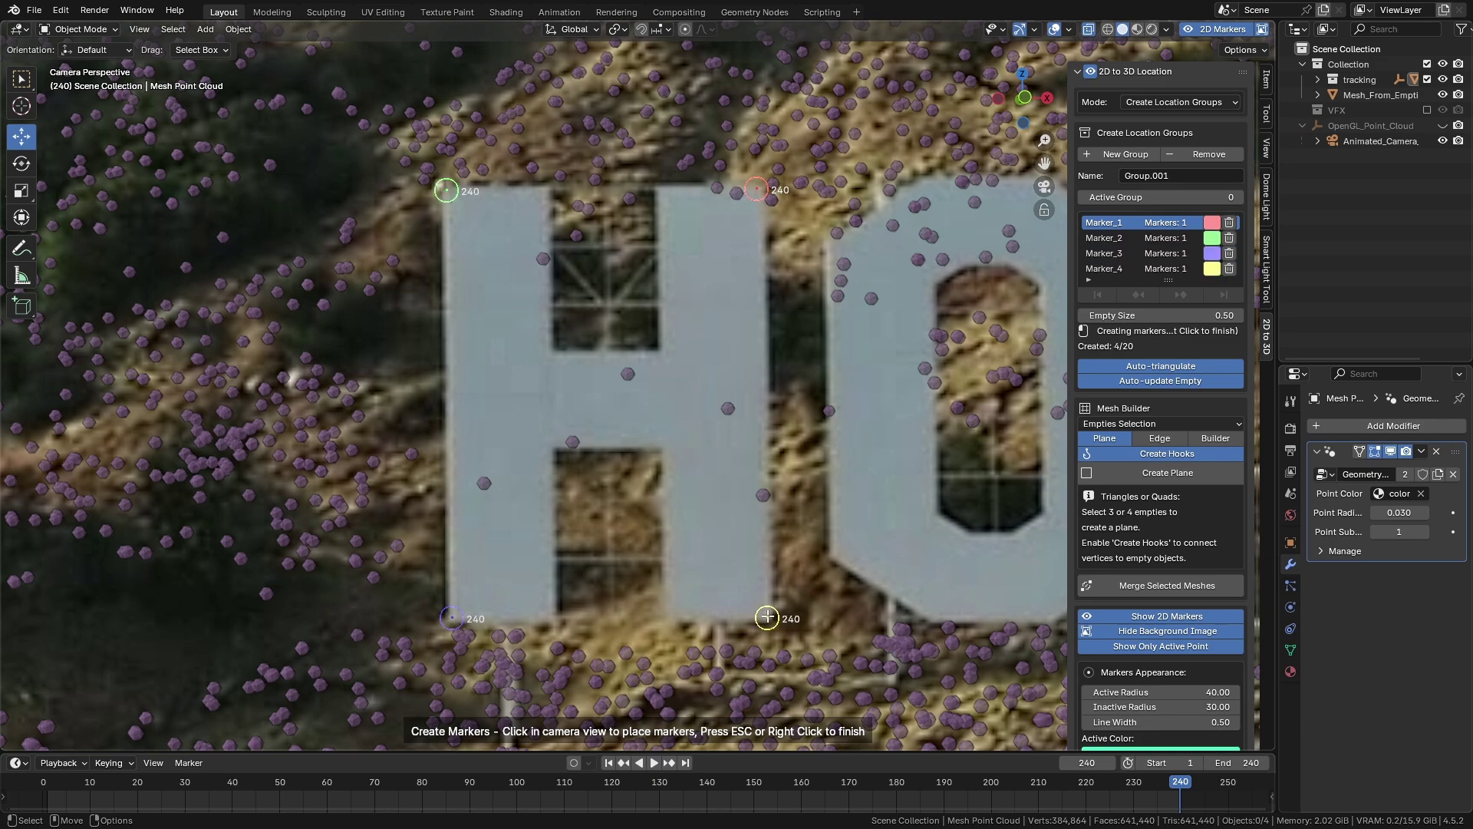
right_click(758, 693)
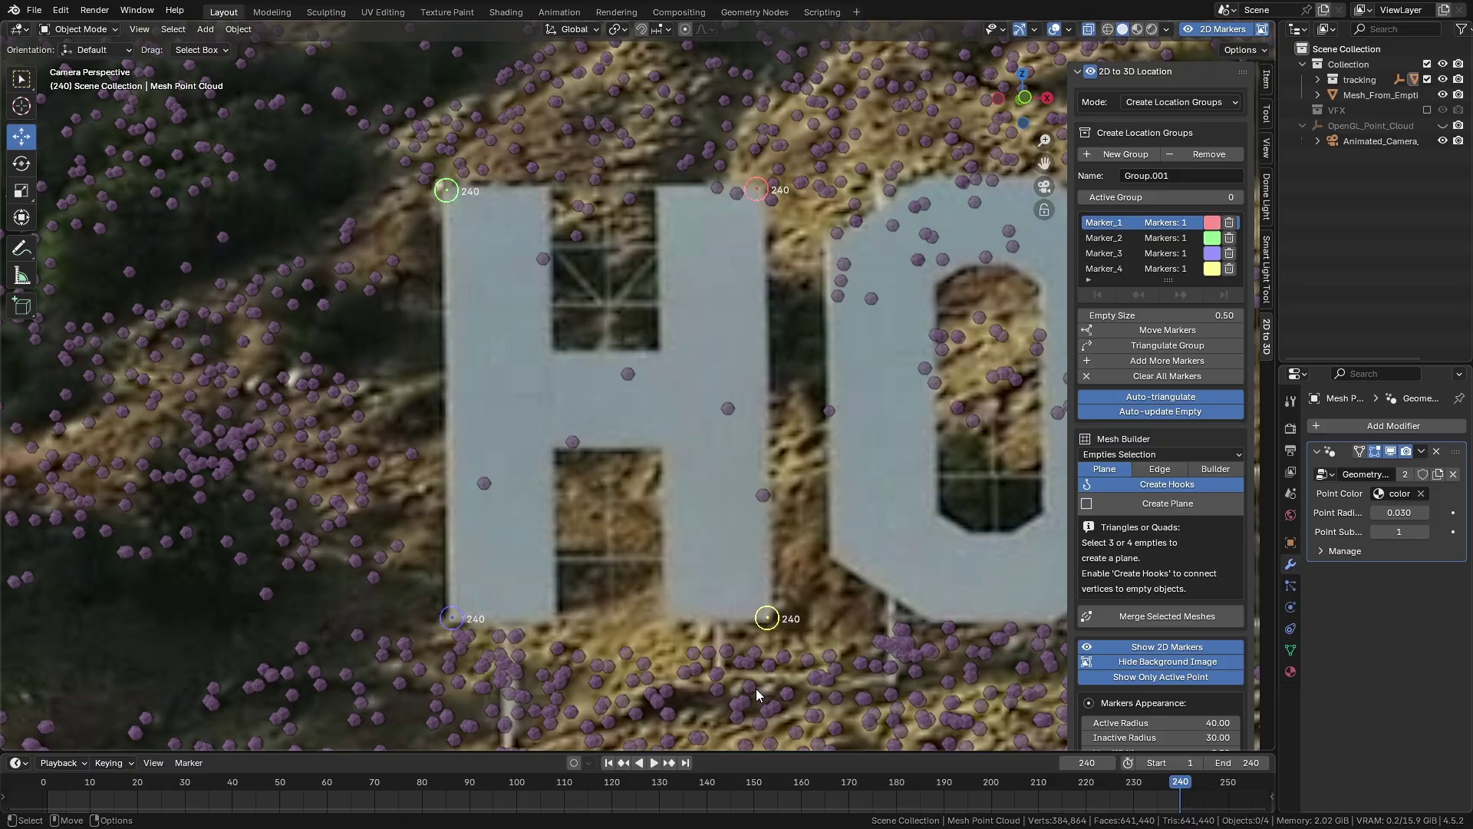
Step: Move the group's four markers onto the letter H's corners at frame 1 to triangulate them
drag(1180, 783, 51, 791)
mouse_move(706, 389)
shift+middle_down()
mouse_move(587, 379)
mouse_move(588, 365)
shift+middle_up()
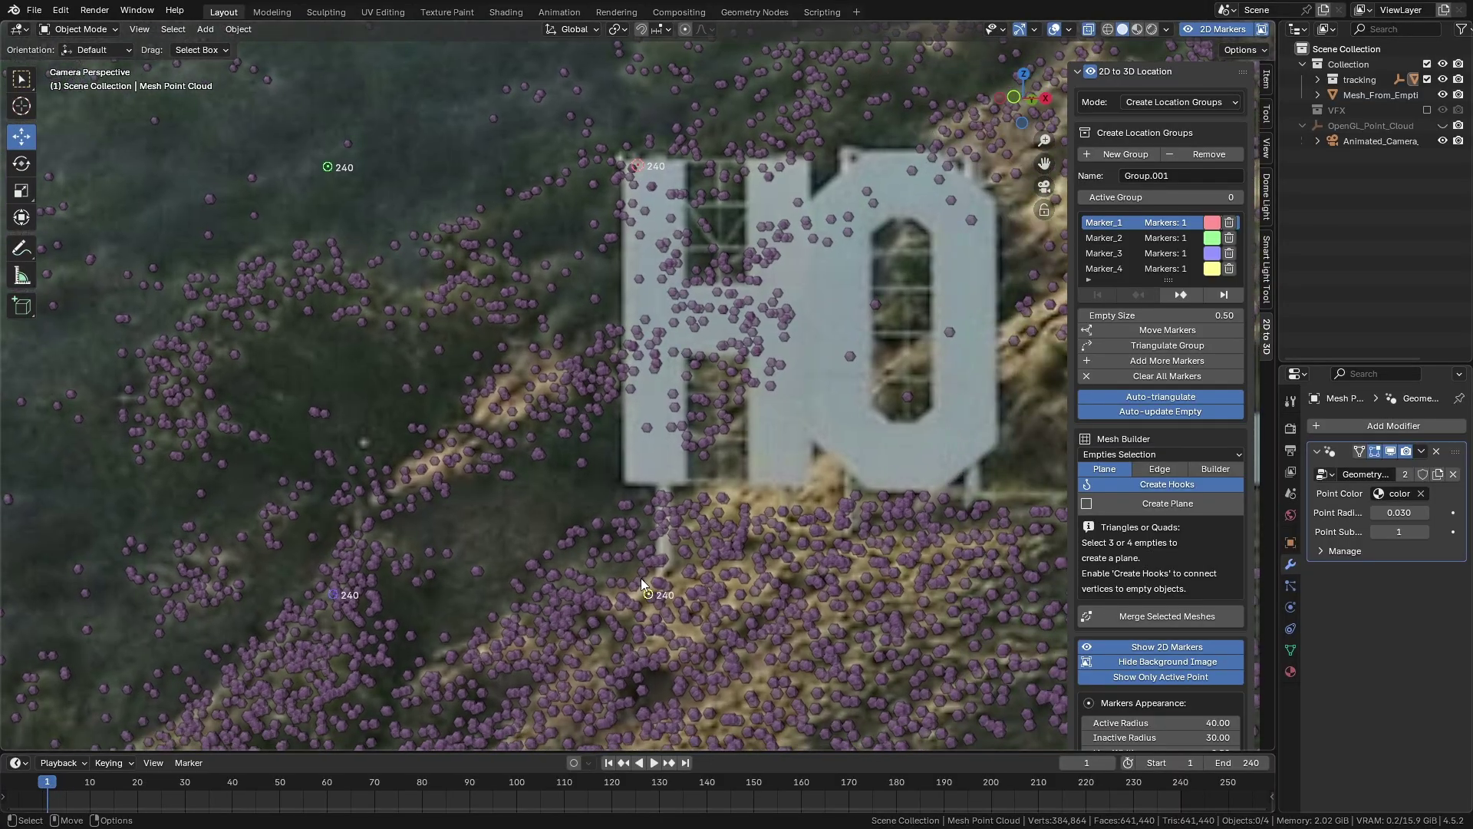
right_click(641, 579)
click(576, 478)
click(649, 594)
click(806, 480)
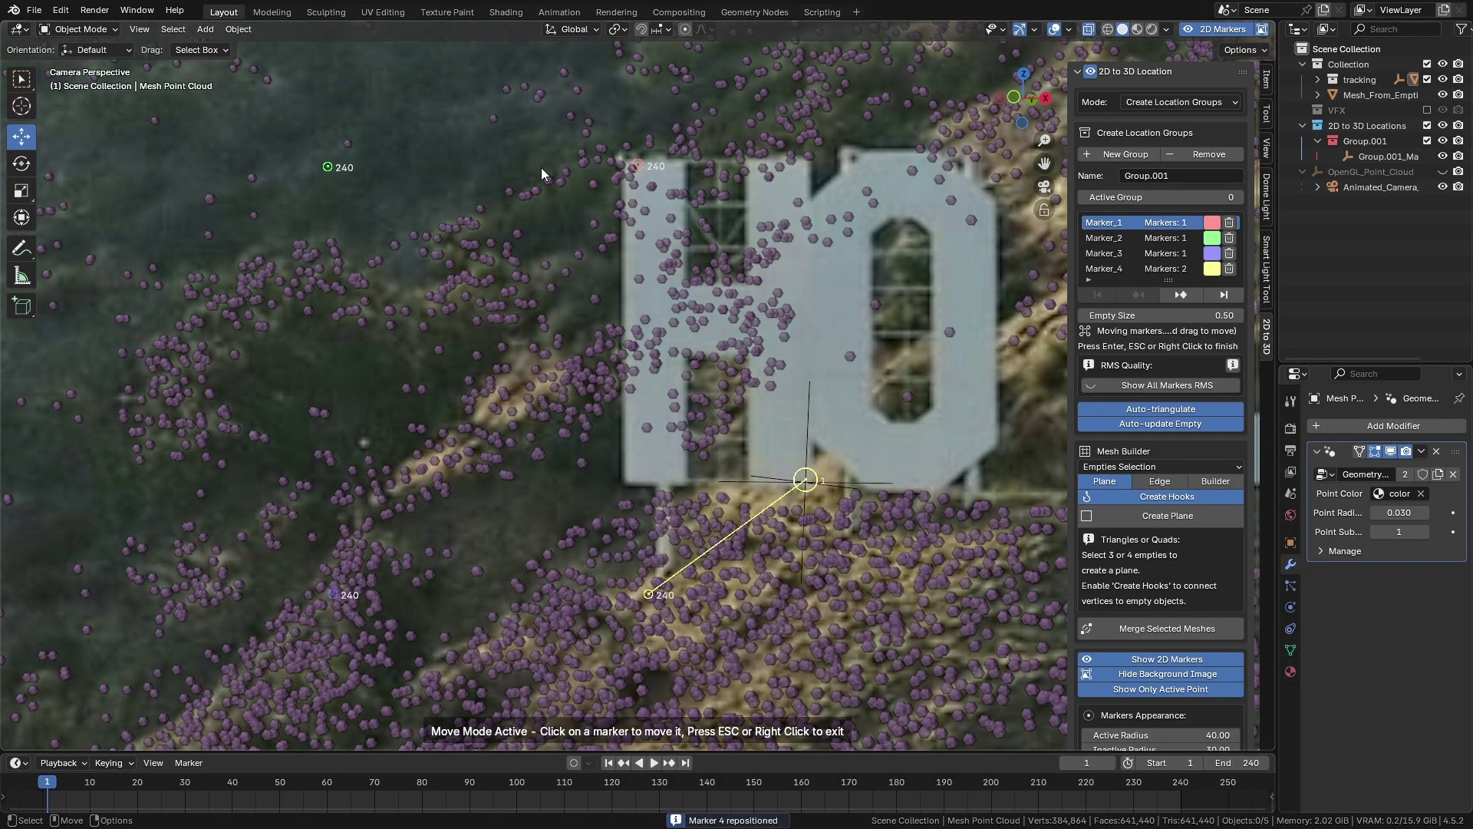
click(807, 161)
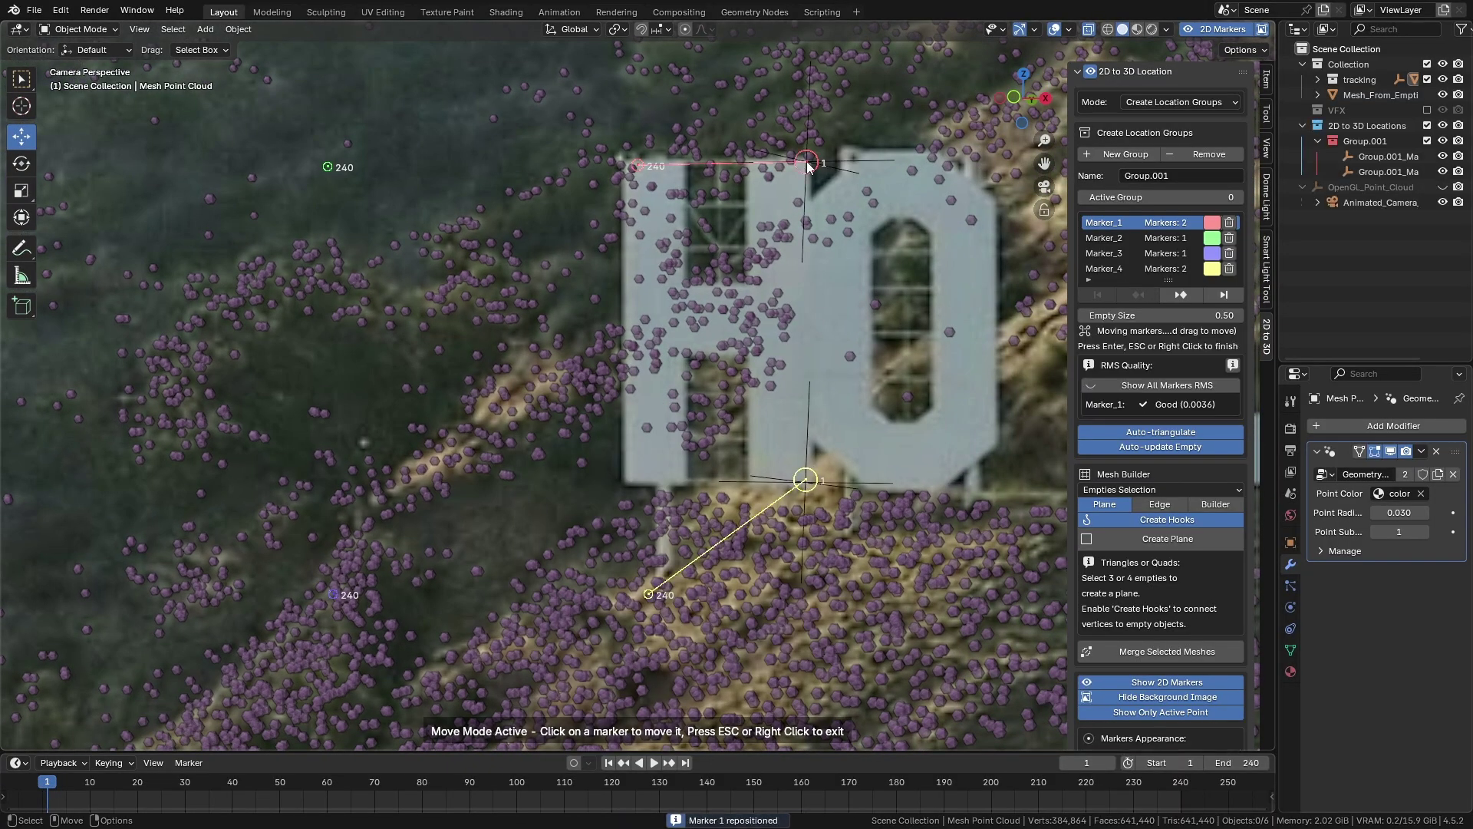
click(626, 163)
click(627, 480)
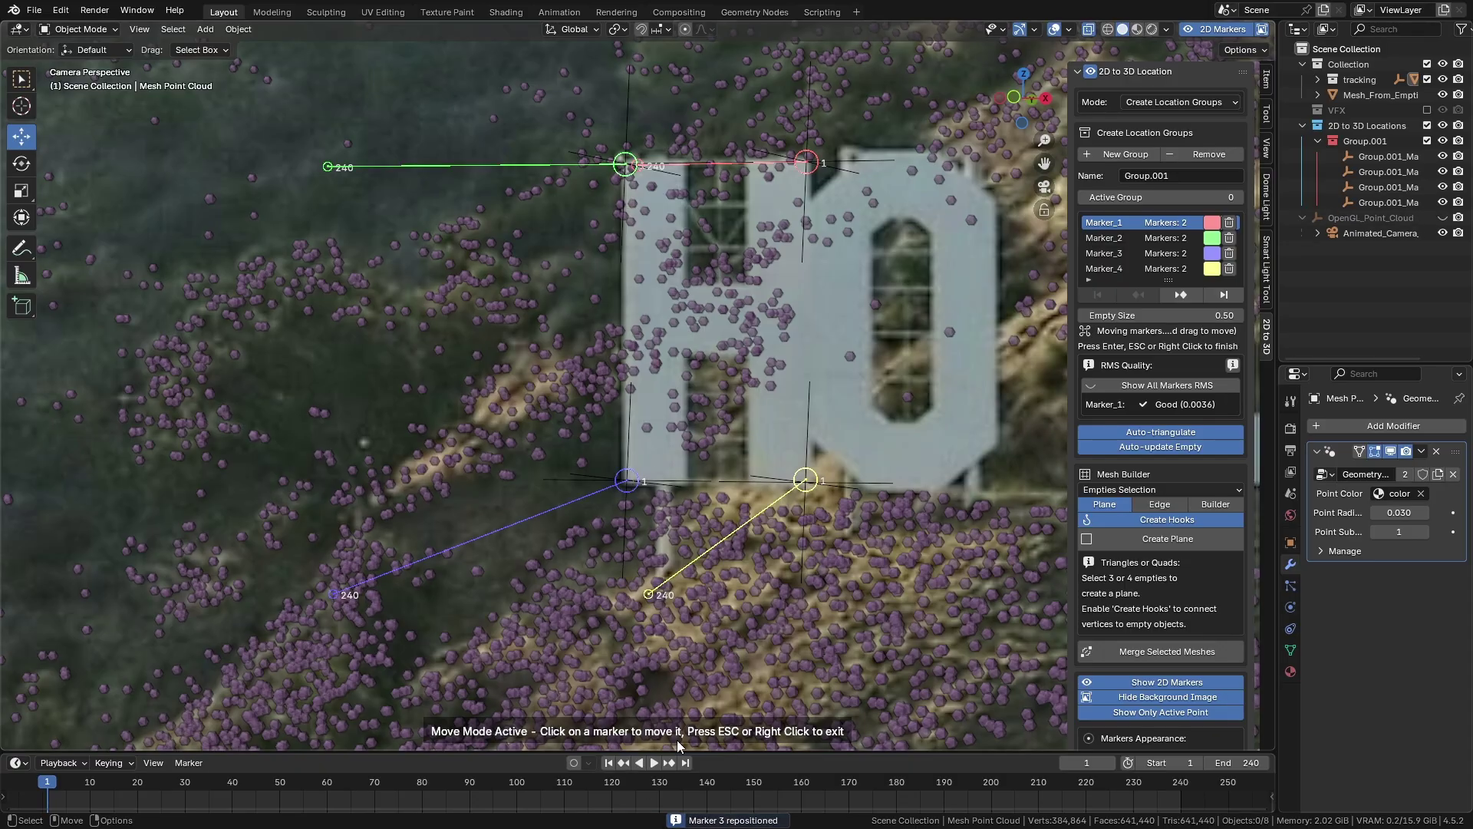
Step: Refine all four markers by repositioning them on the letter H's corners at frame 130
drag(661, 787, 660, 790)
right_click(775, 502)
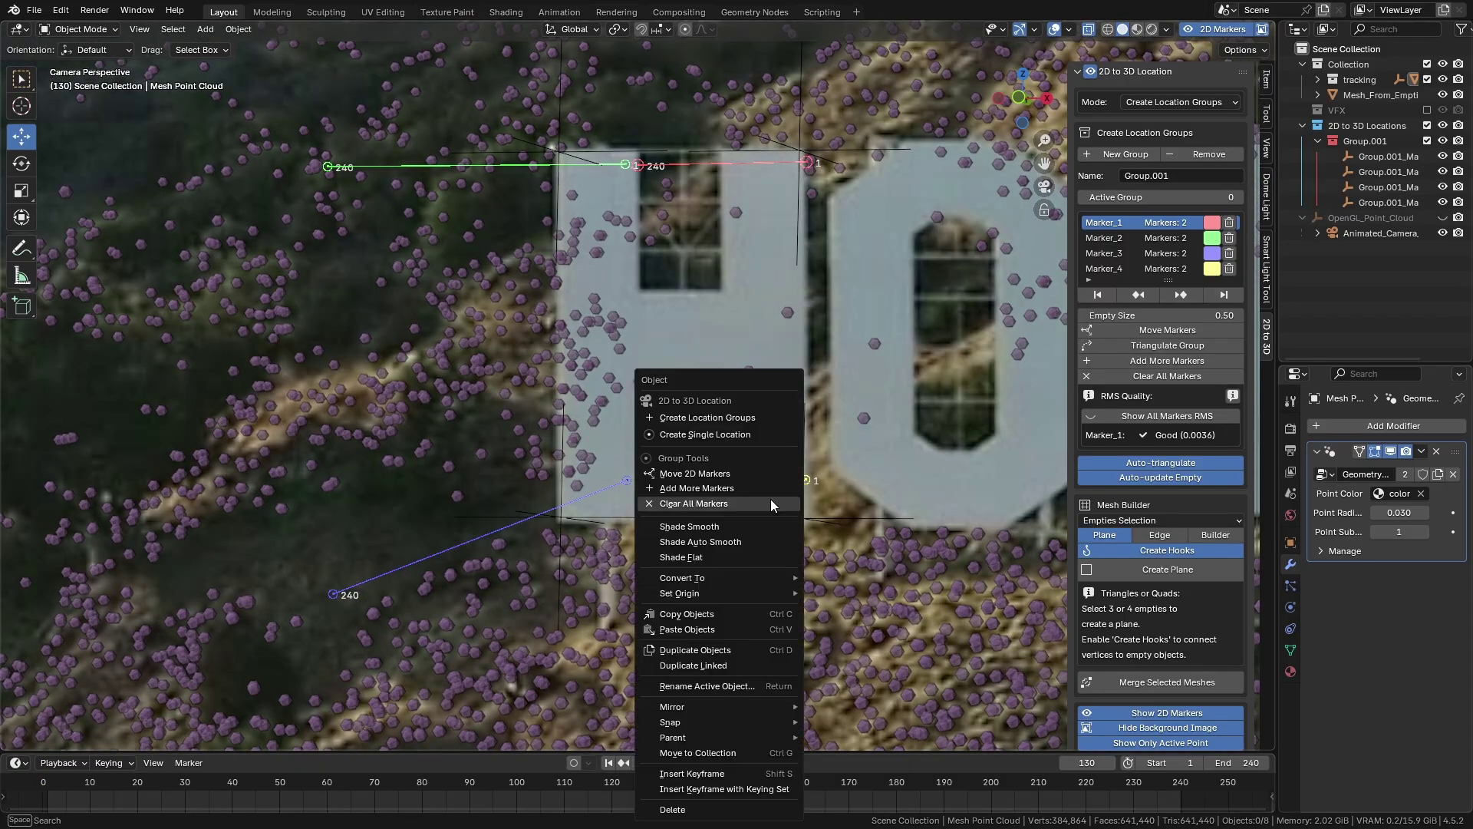
click(694, 473)
click(807, 479)
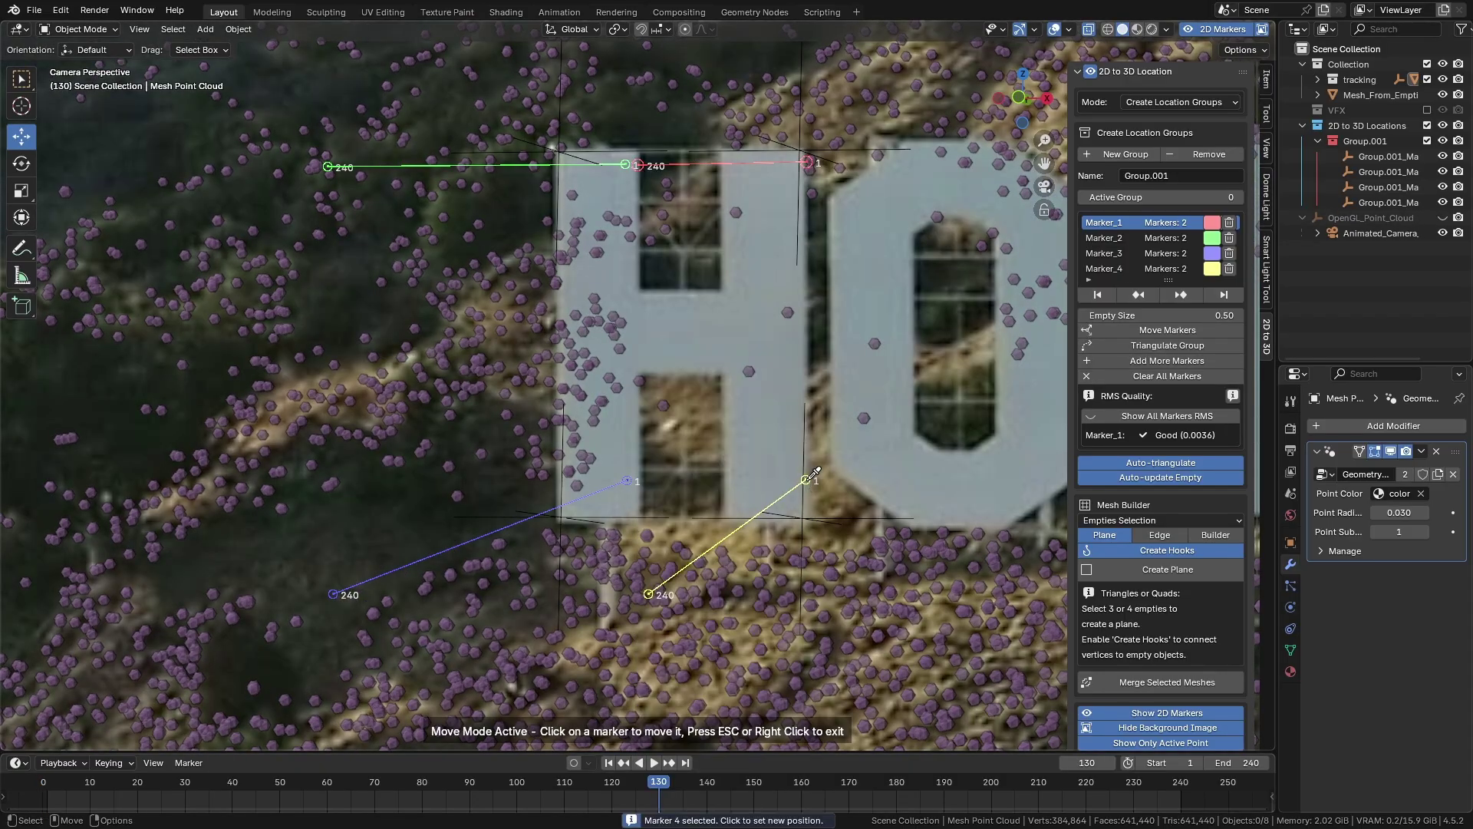
click(800, 516)
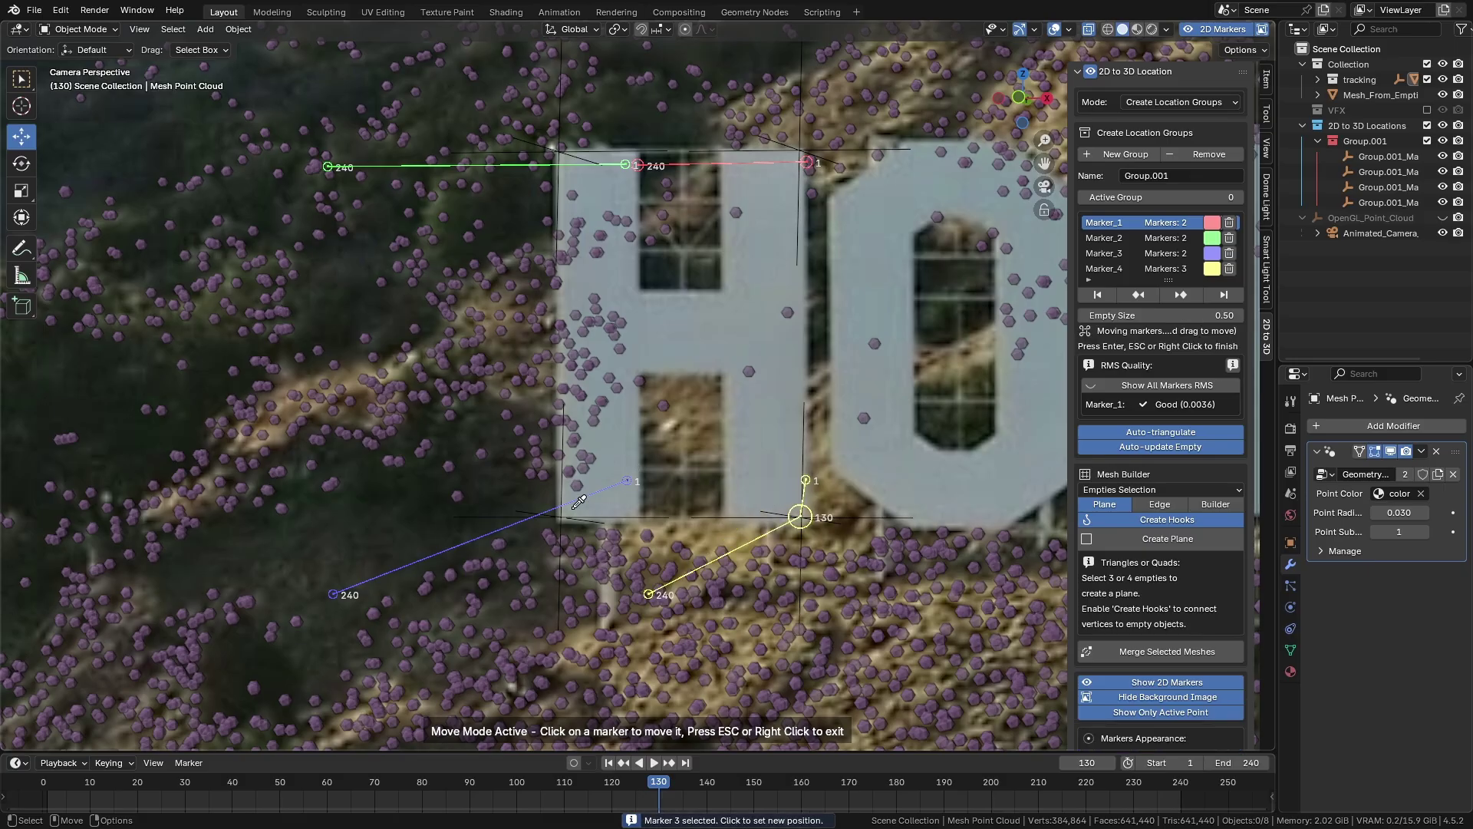
click(560, 517)
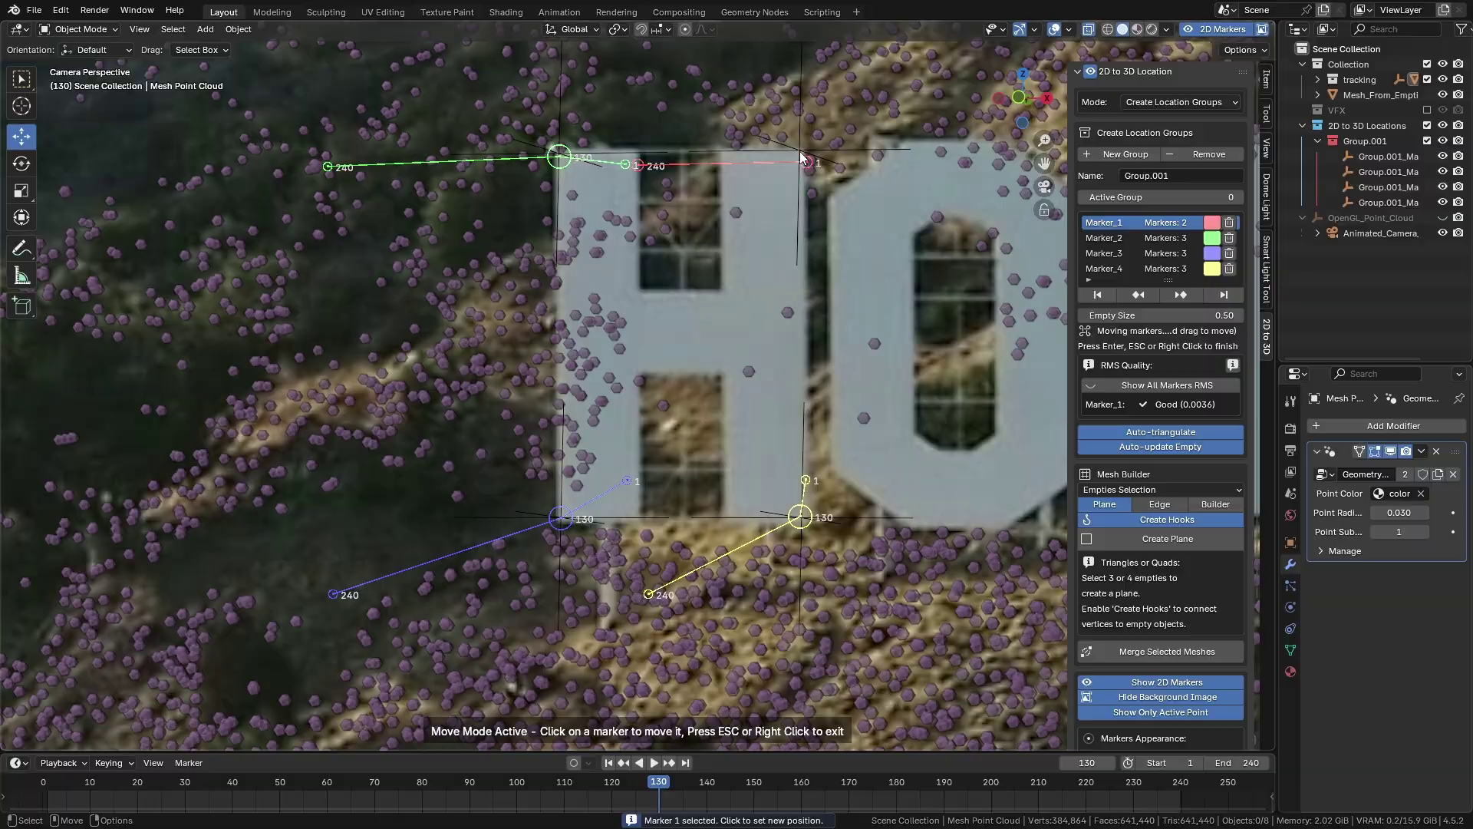
key(Escape)
Step: Play the shot to check the triangulated empties, hiding the mesh point cloud and the 2D markers
key(space)
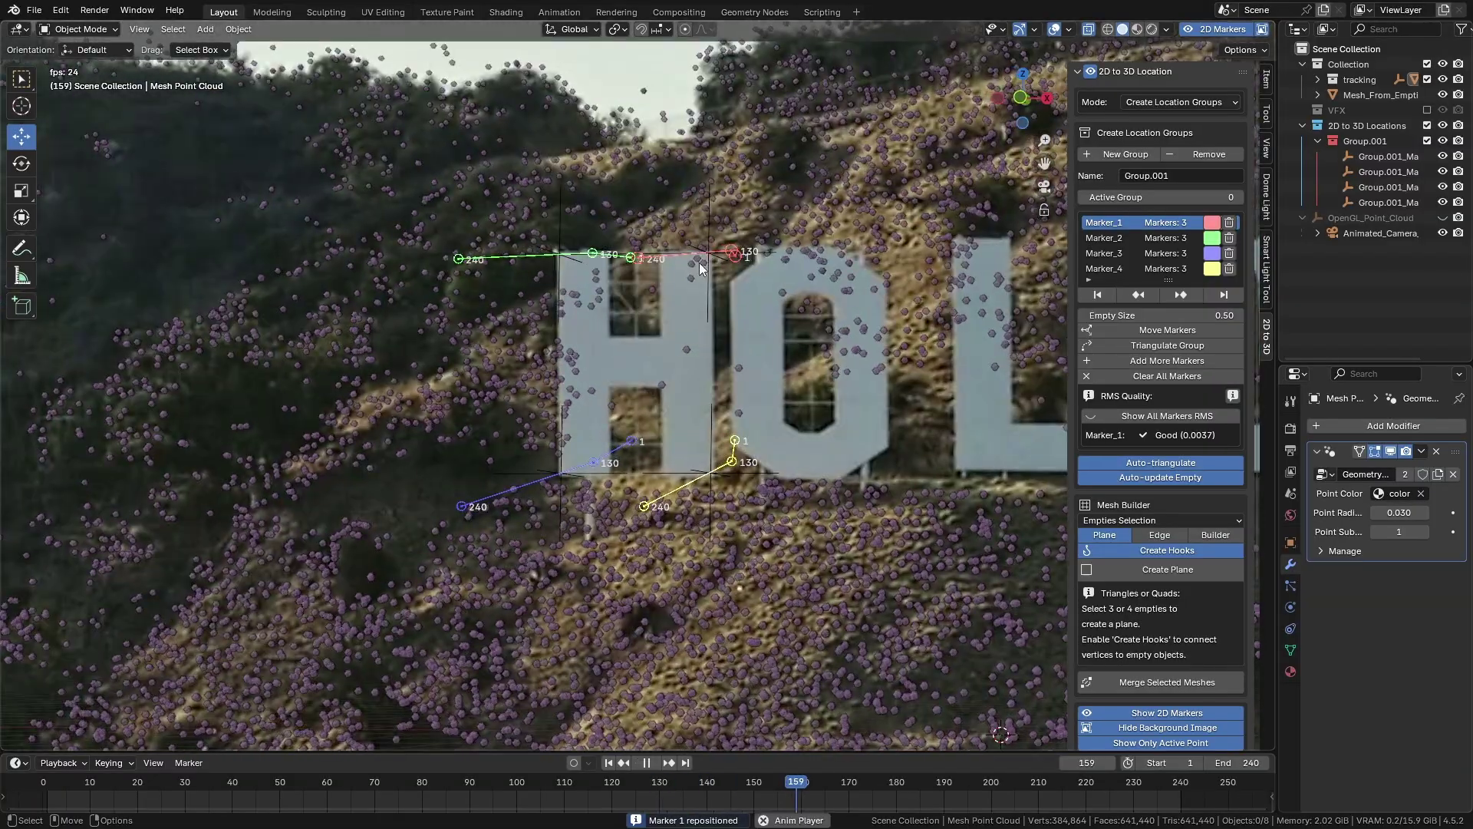
click(695, 217)
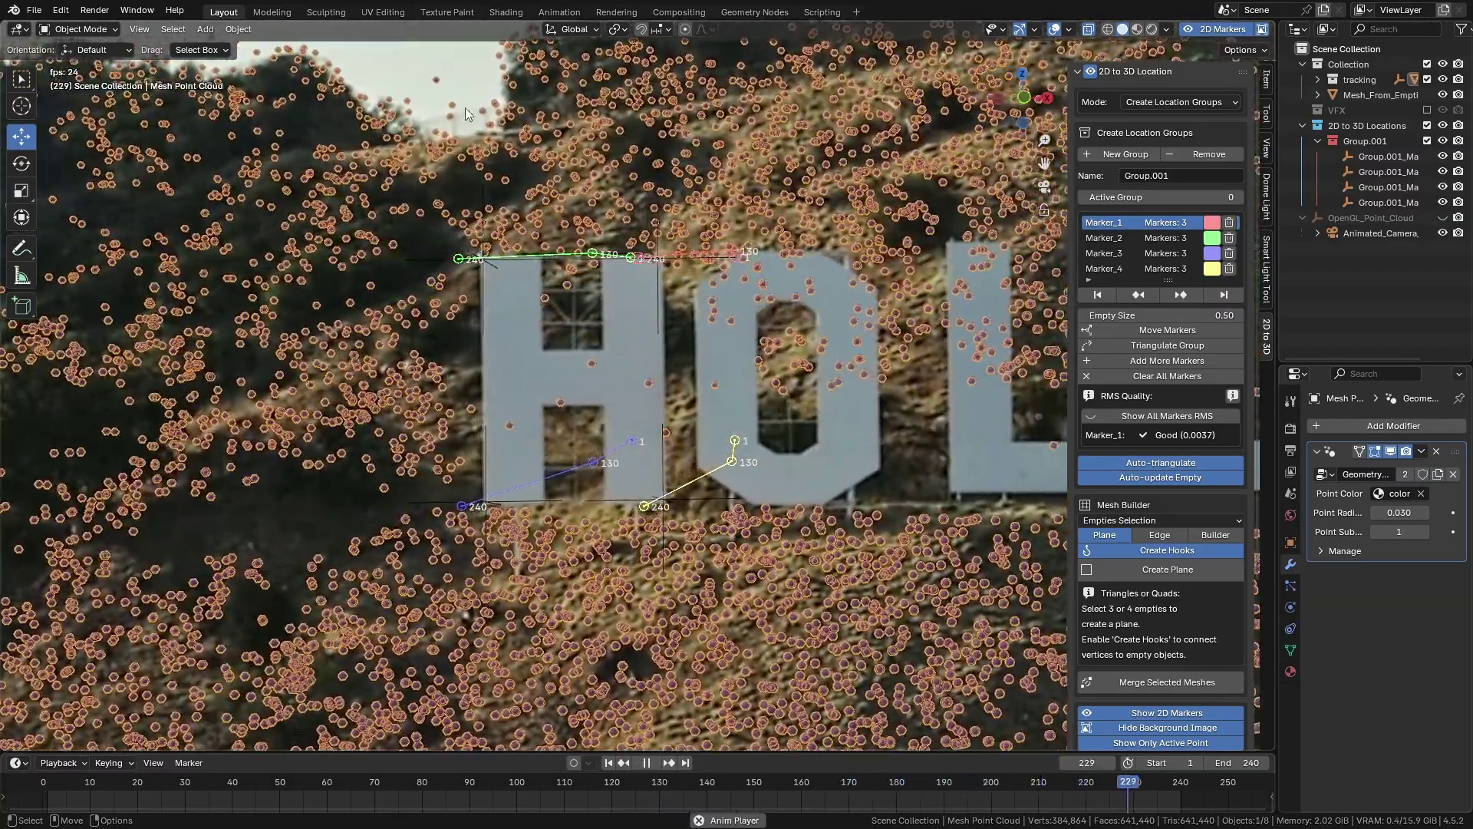
click(411, 57)
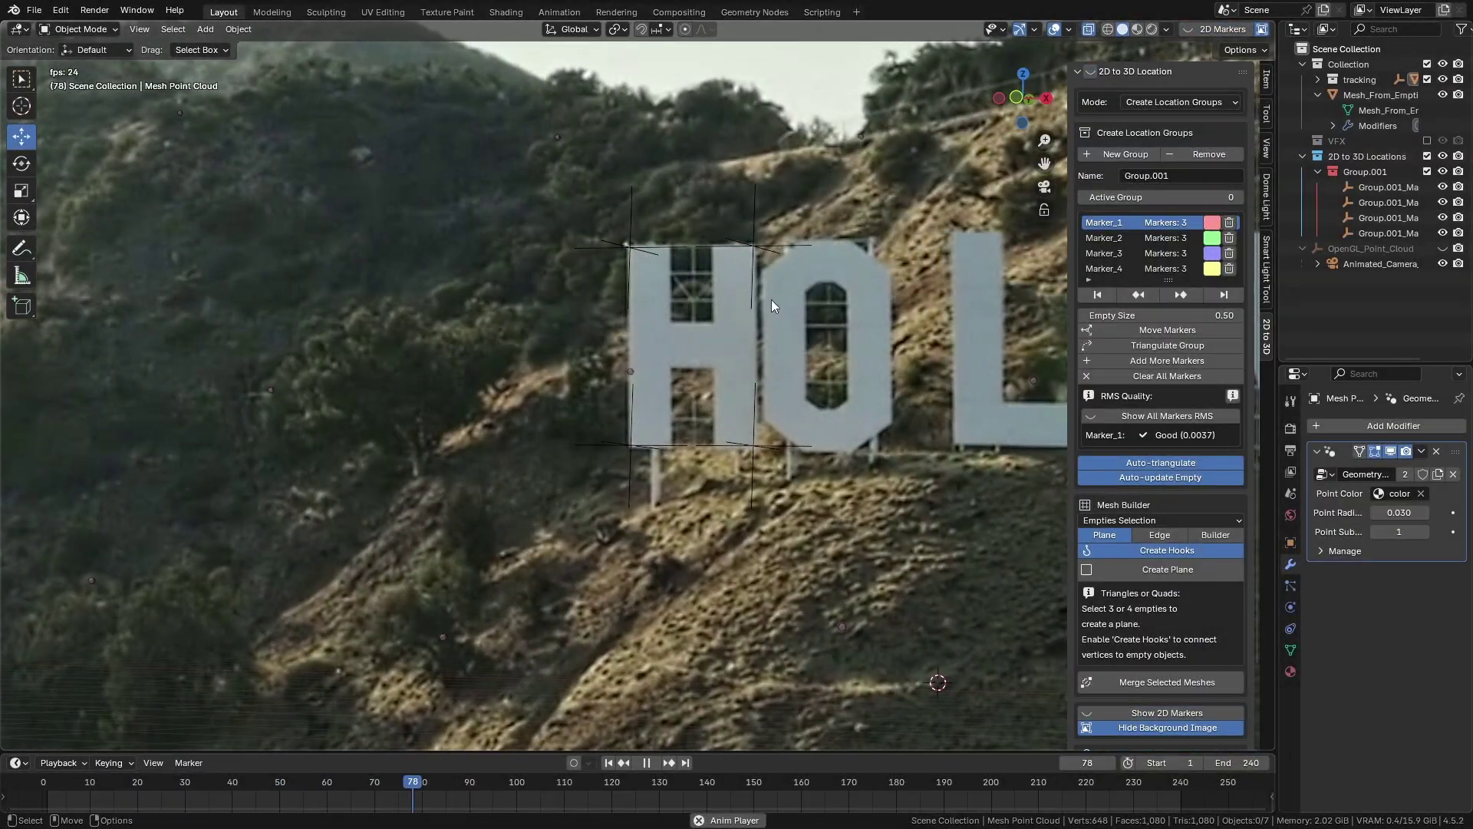
key(space)
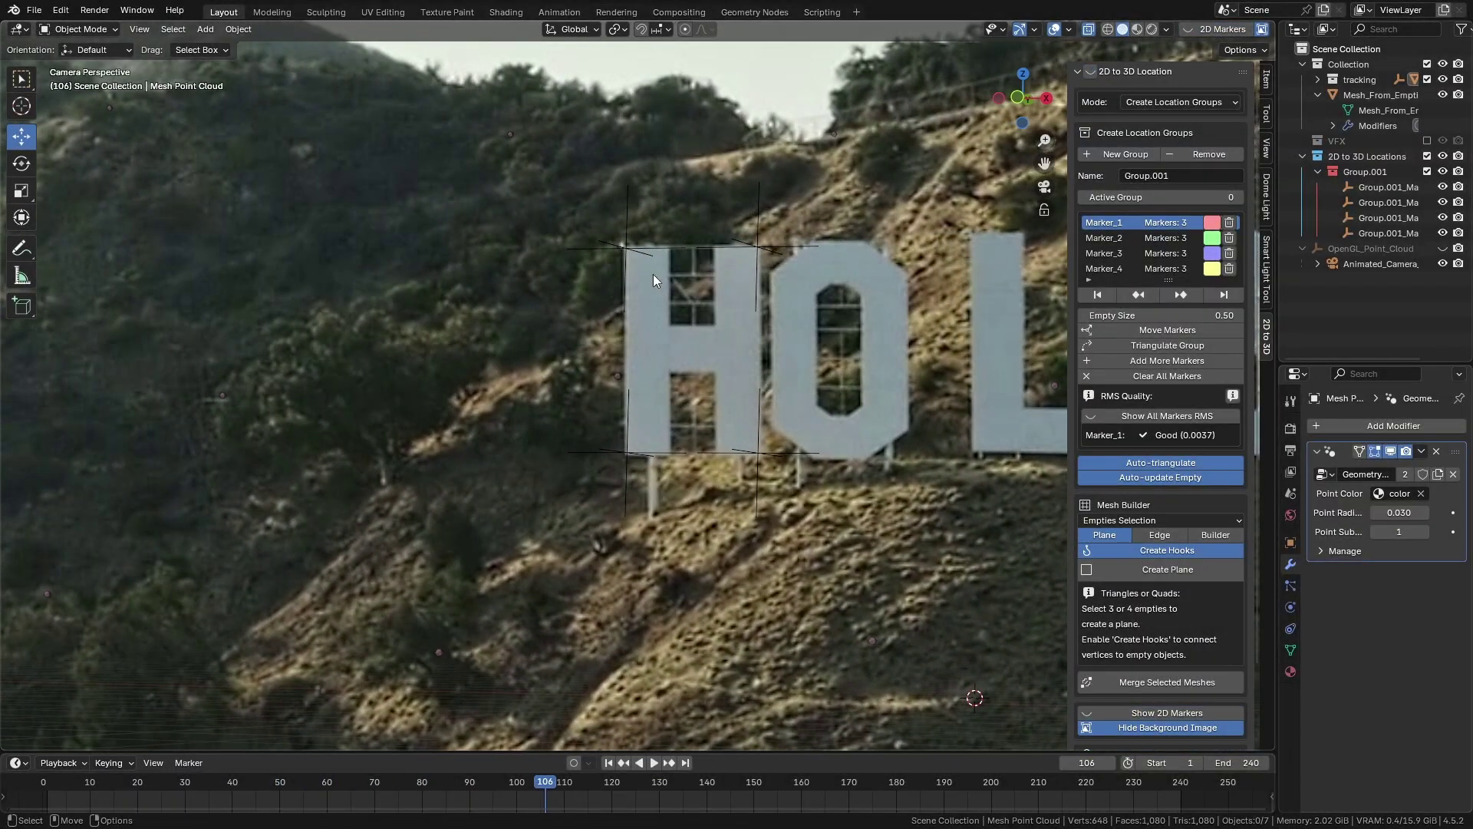
Step: Create a plane without hooks from the letter H's four corner empties and play the shot to check its tracking
click(627, 245)
mouse_move(543, 152)
mouse_down()
mouse_move(809, 494)
mouse_move(810, 518)
mouse_up()
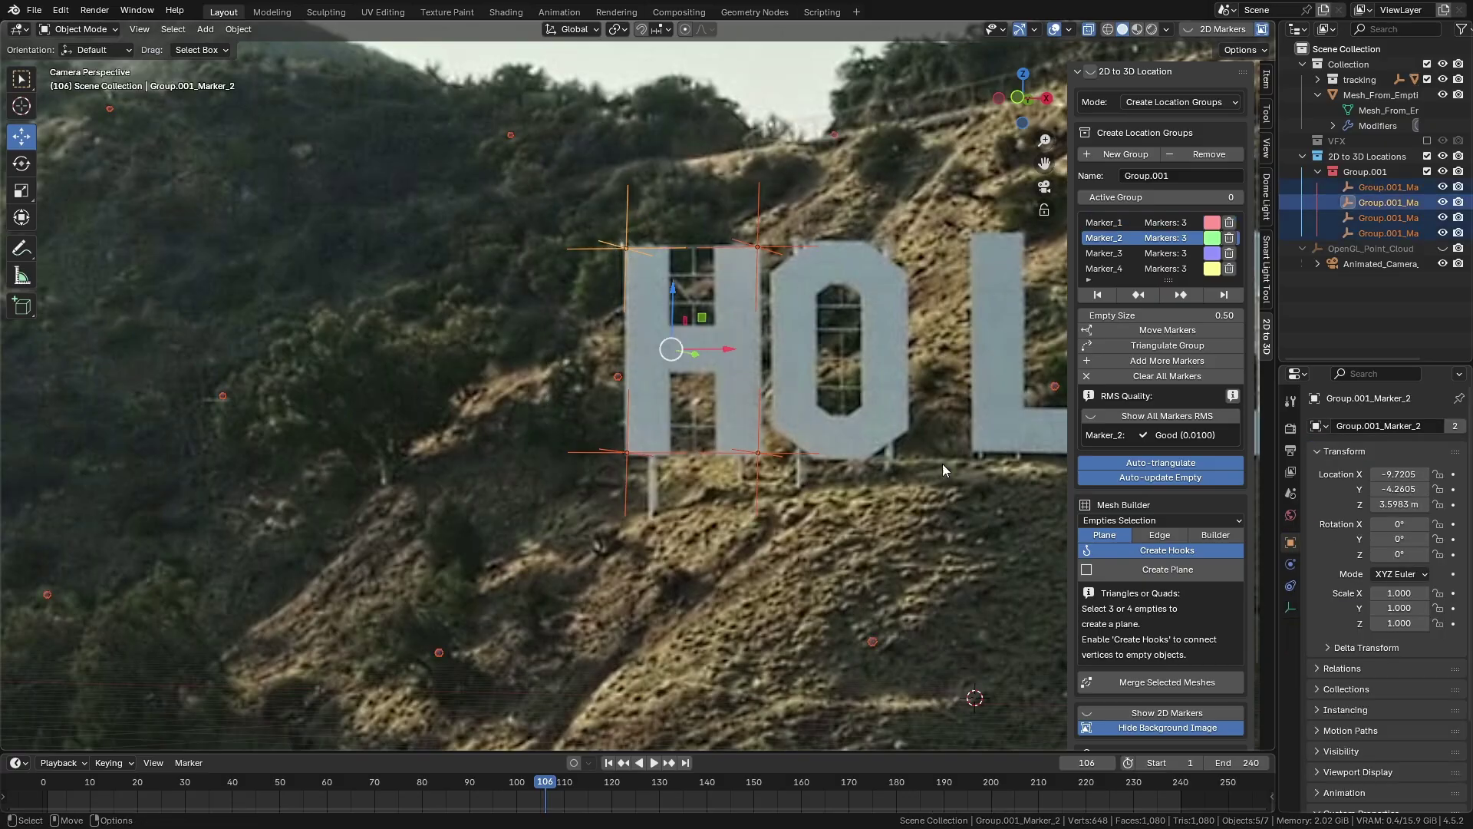
click(1181, 572)
key(space)
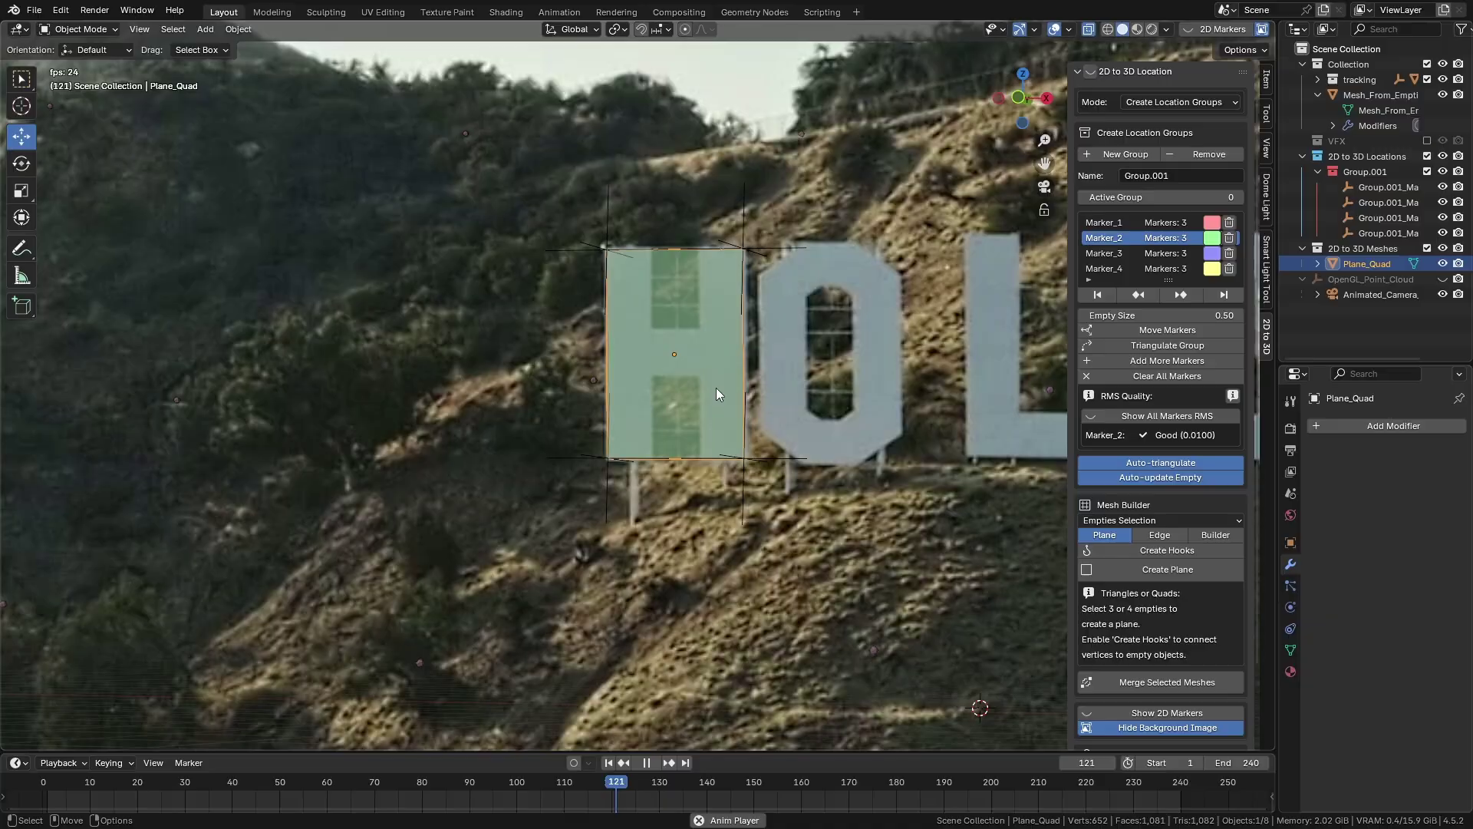
key(alt+z)
key(space)
Step: Divide the plane into a three-by-three grid with edge loops aligned to the letter H's strokes and crossbar
key(Tab)
drag(652, 382, 651, 352)
drag(654, 429, 653, 410)
drag(561, 503, 528, 503)
key(g)
Step: Delete the plane's upper-middle and lower-middle faces to leave an H-shaped mesh
key(3)
click(559, 305)
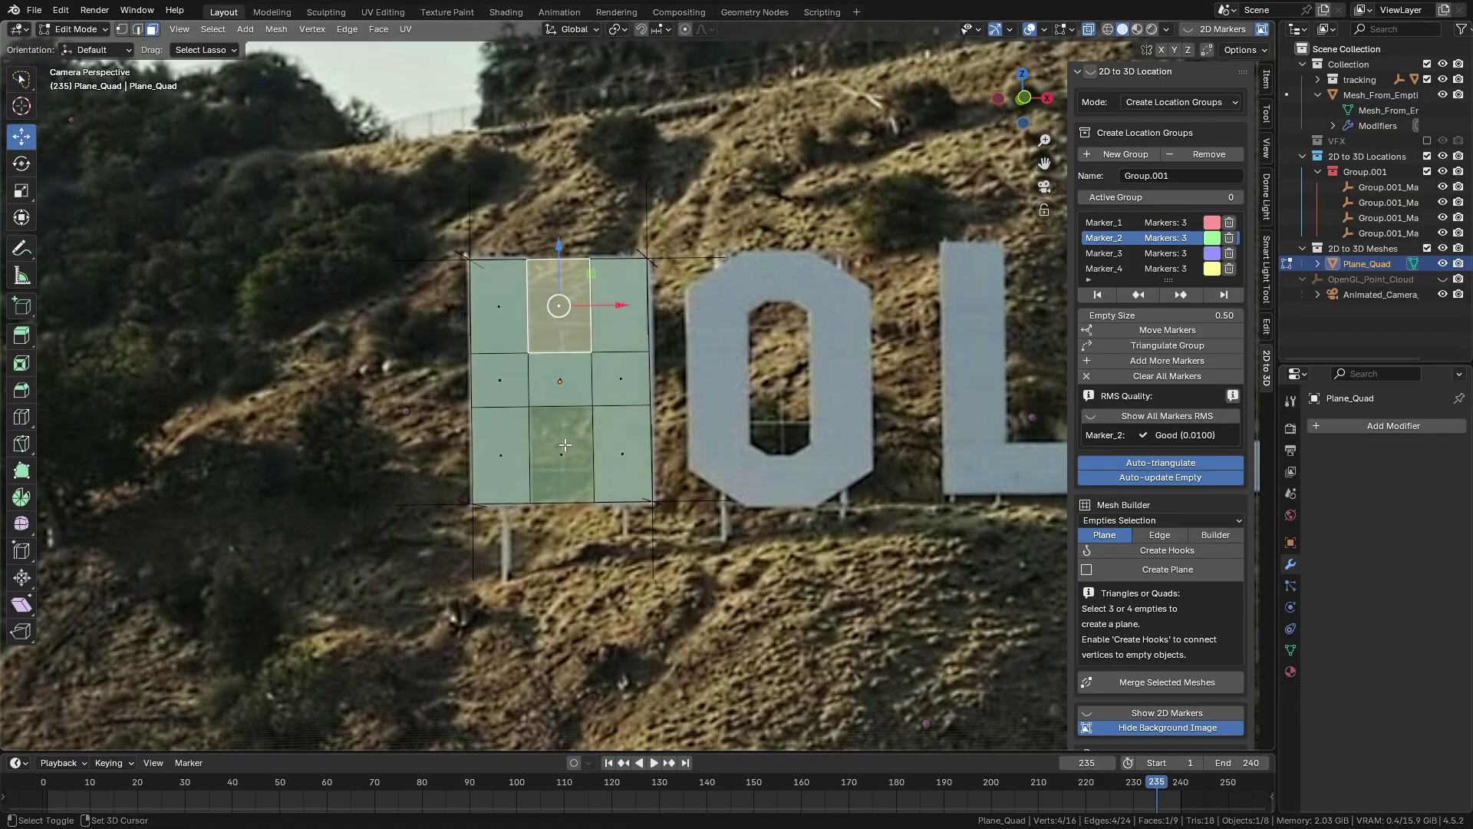
shift+click(565, 444)
key(x)
key(f)
Step: Extrude all faces of the H mesh along their normals to give it depth, then return to Object Mode and play the shot
key(a)
right_click(604, 410)
click(560, 483)
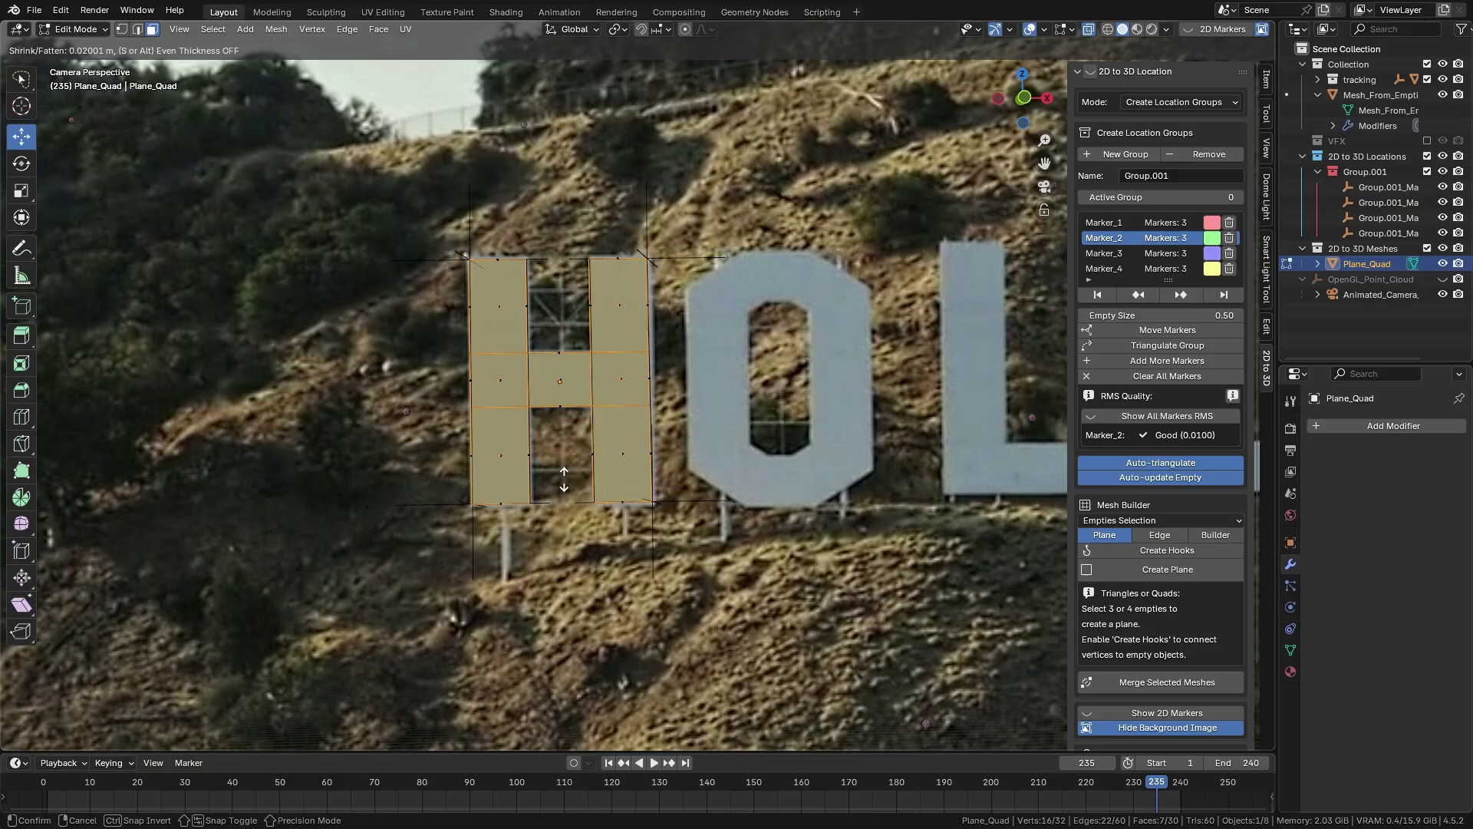
click(558, 443)
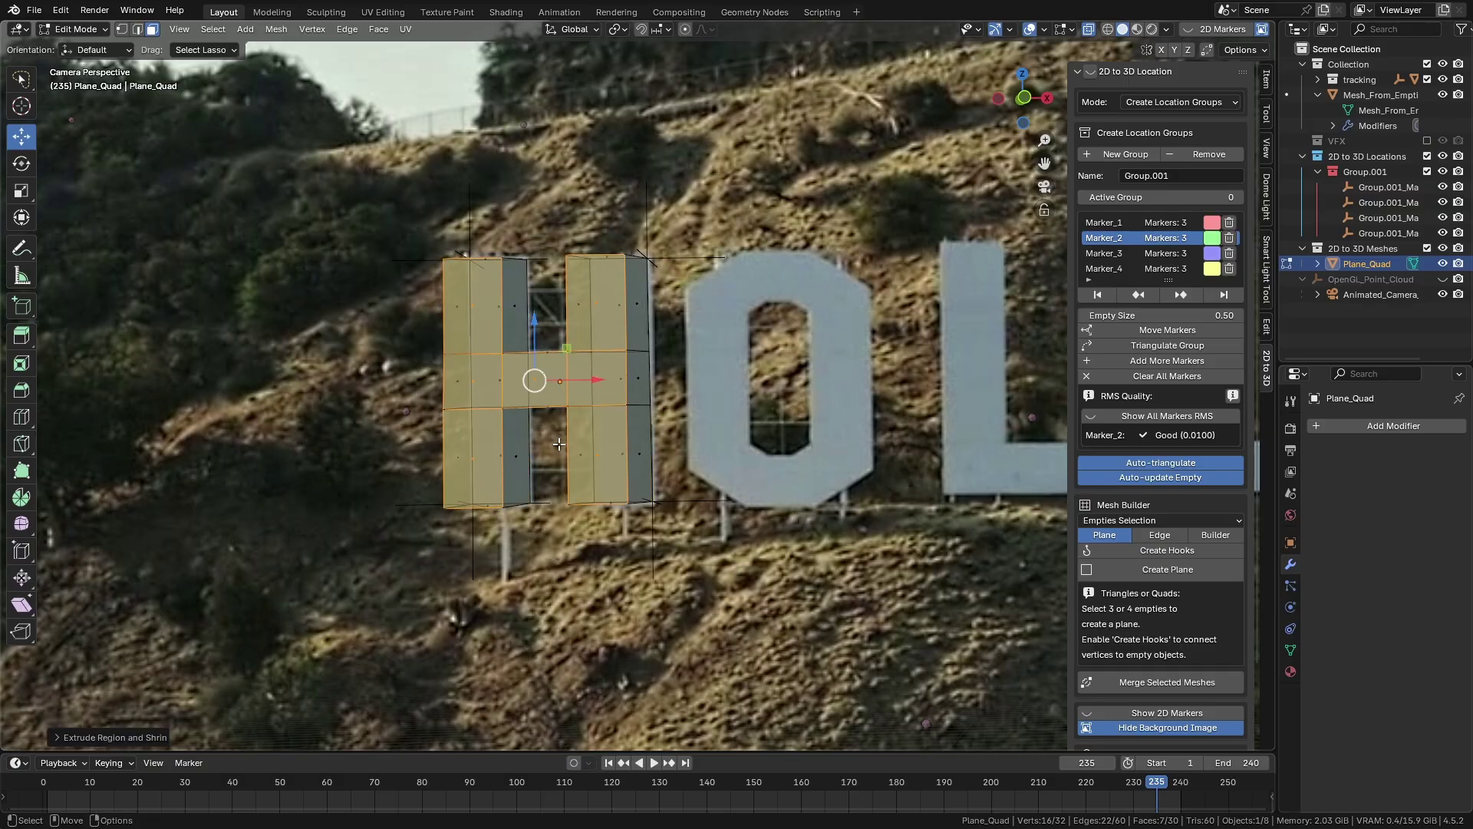
key(Tab)
key(space)
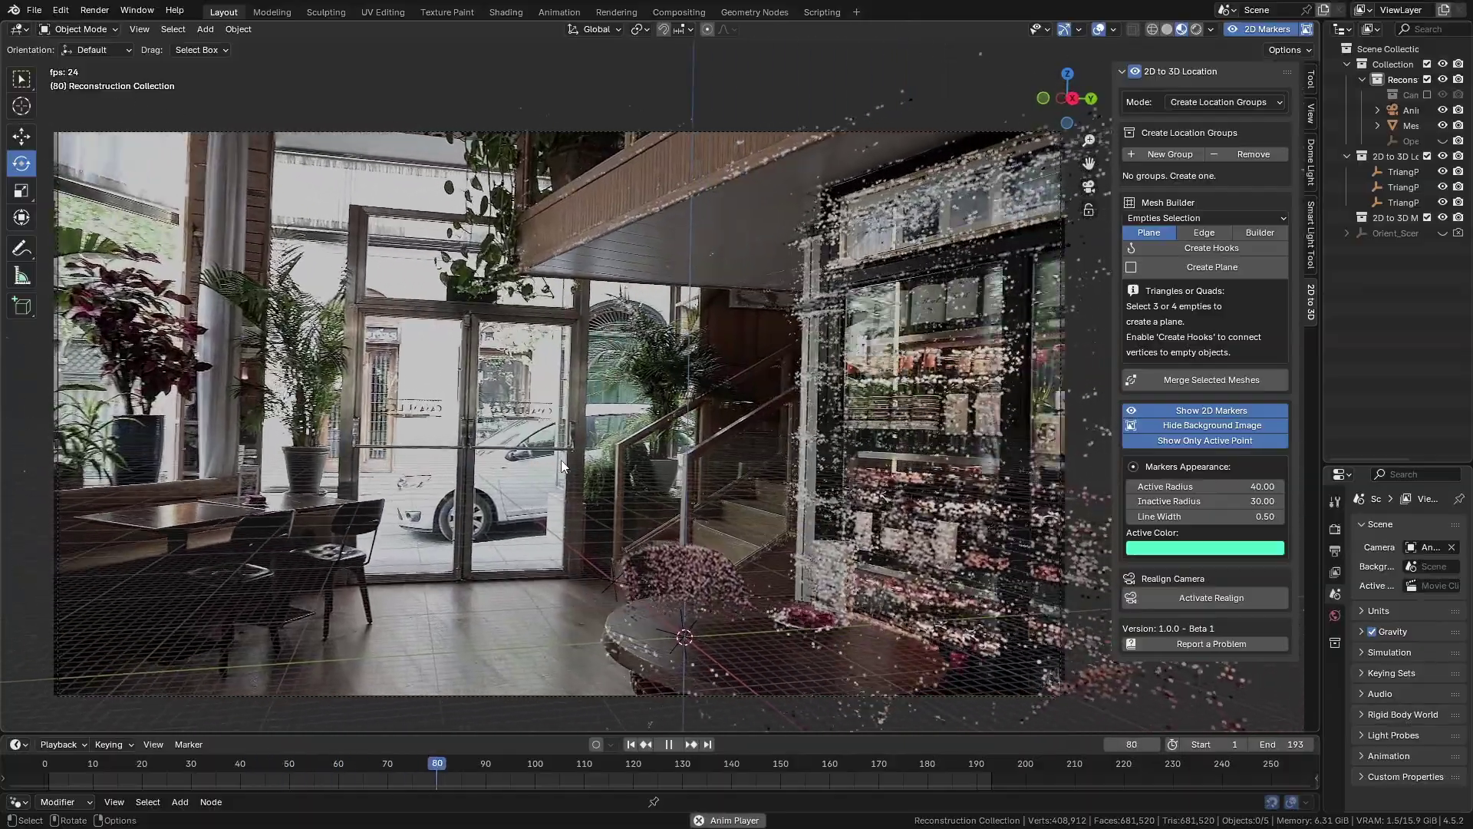
Step: Inspect the café scene's point cloud in free 3D and camera views while playing the shot
middle_drag(561, 460, 626, 482)
scroll(592, 480, down, 5)
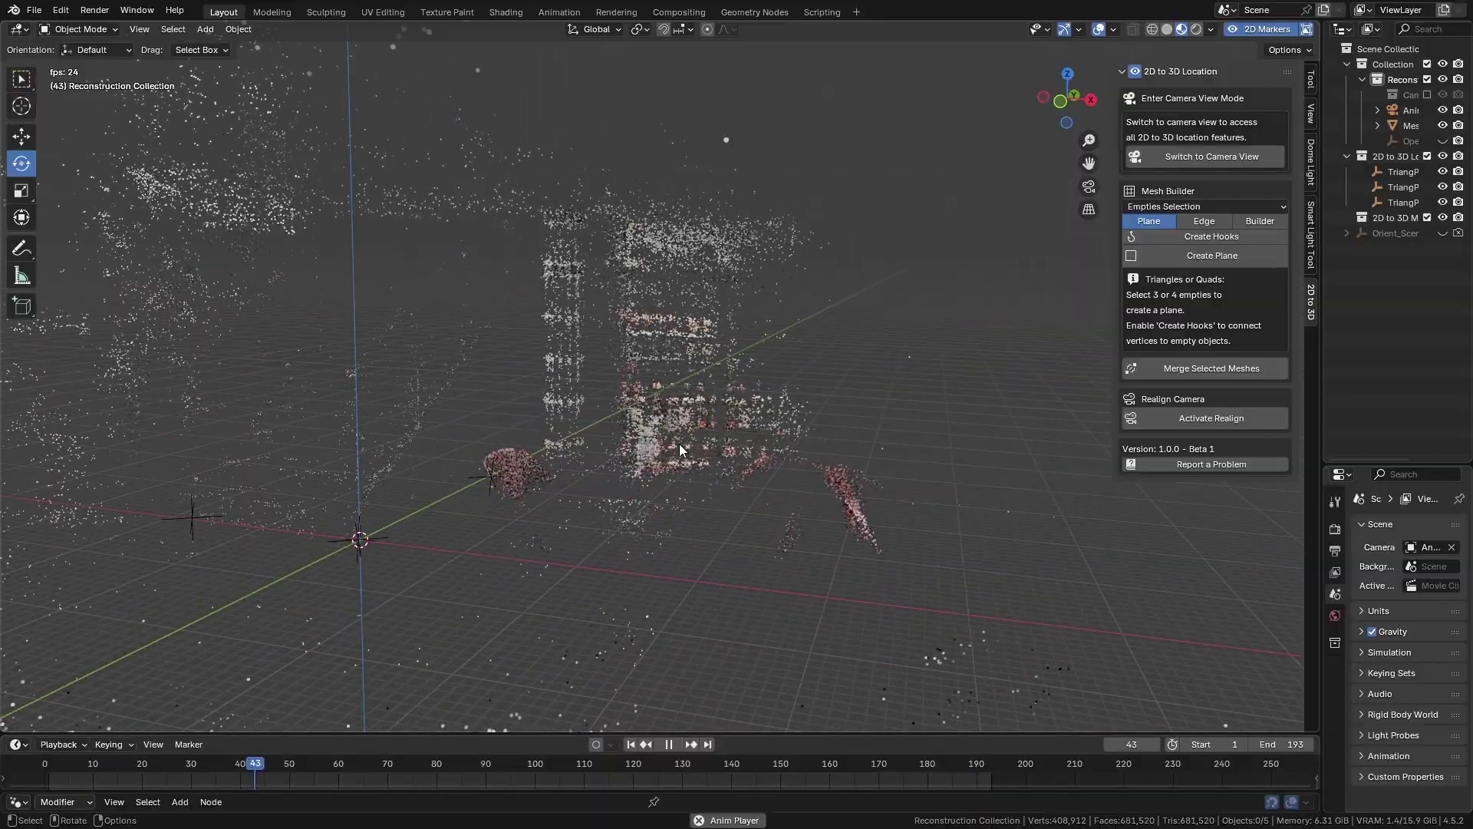
key(KP_0)
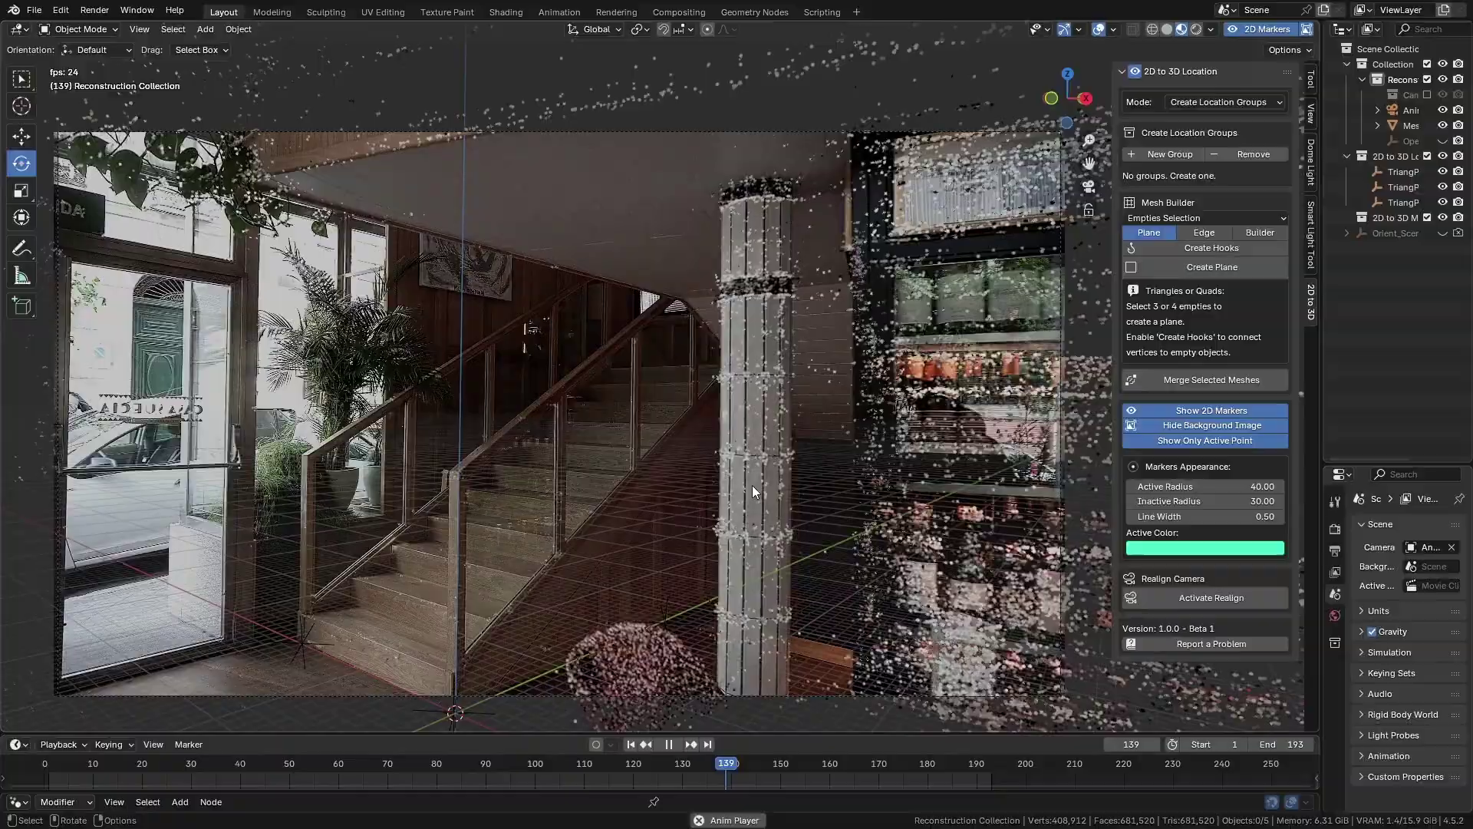
key(space)
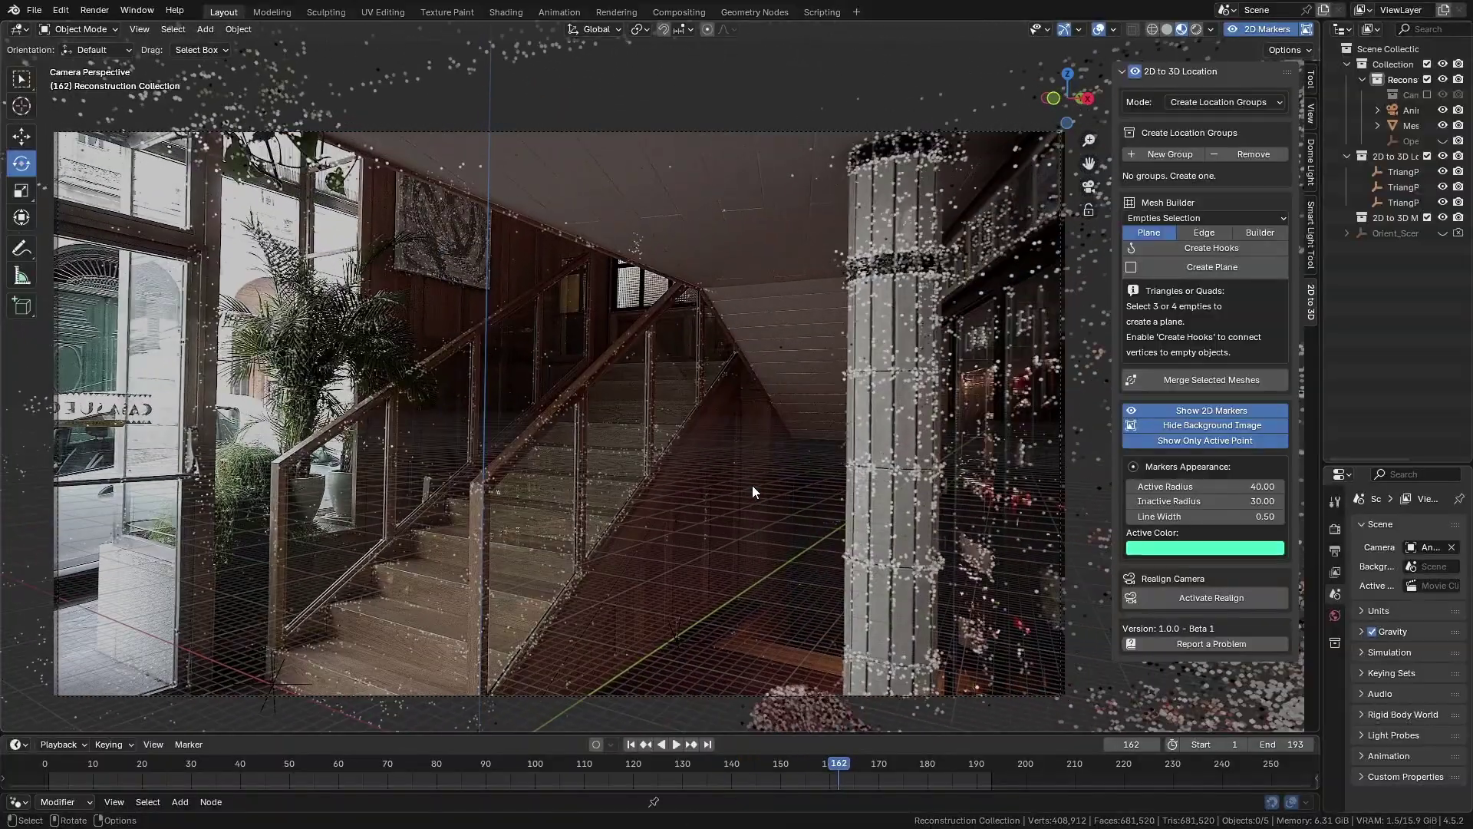
Step: Create a location group at frame 1 with four markers on the corners of the café table behind the nearer one
click(630, 744)
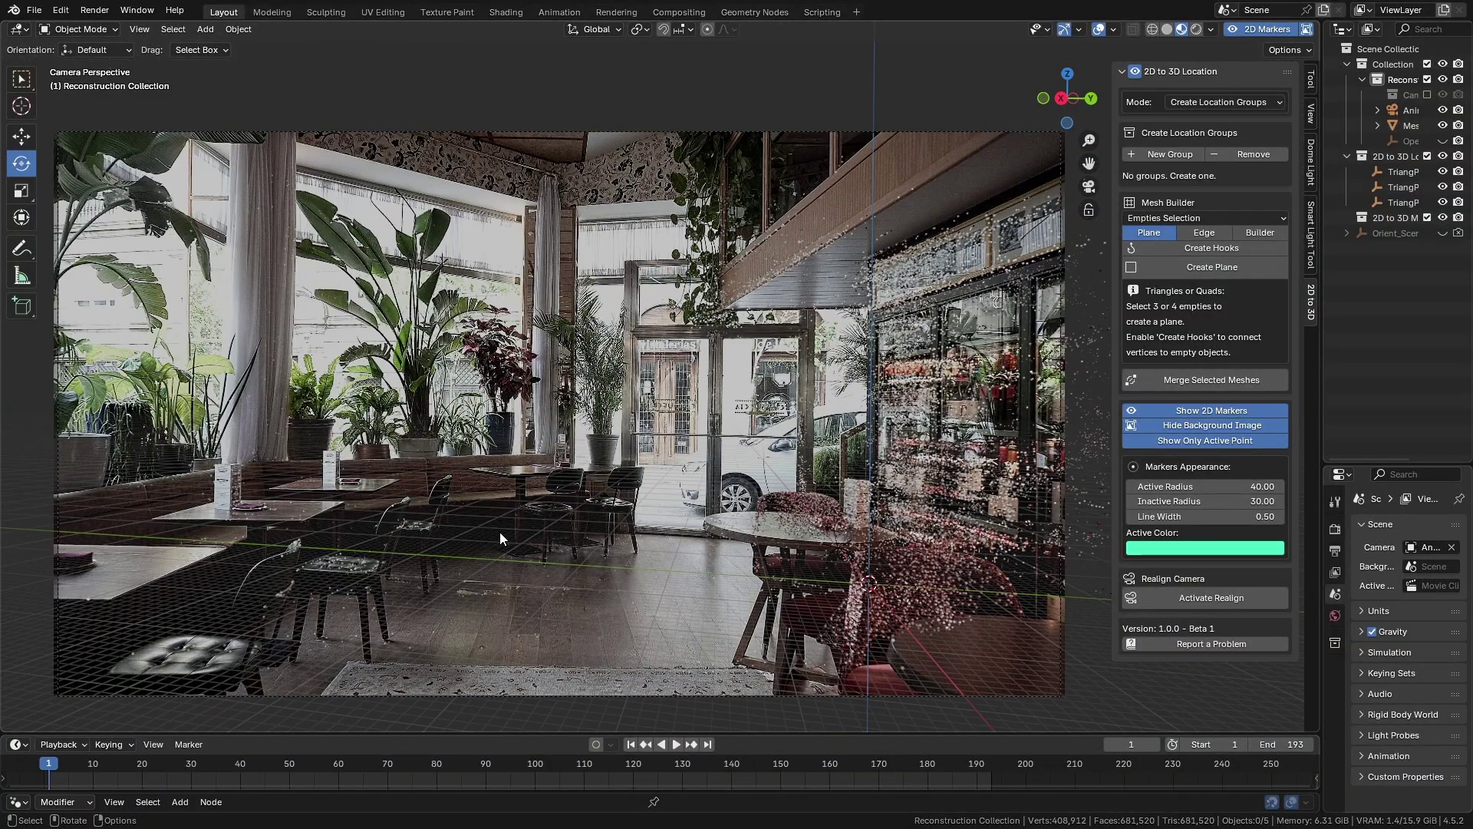
shift+middle_drag(380, 499, 591, 495)
scroll(589, 497, up, 7)
shift+middle_drag(407, 644, 684, 356)
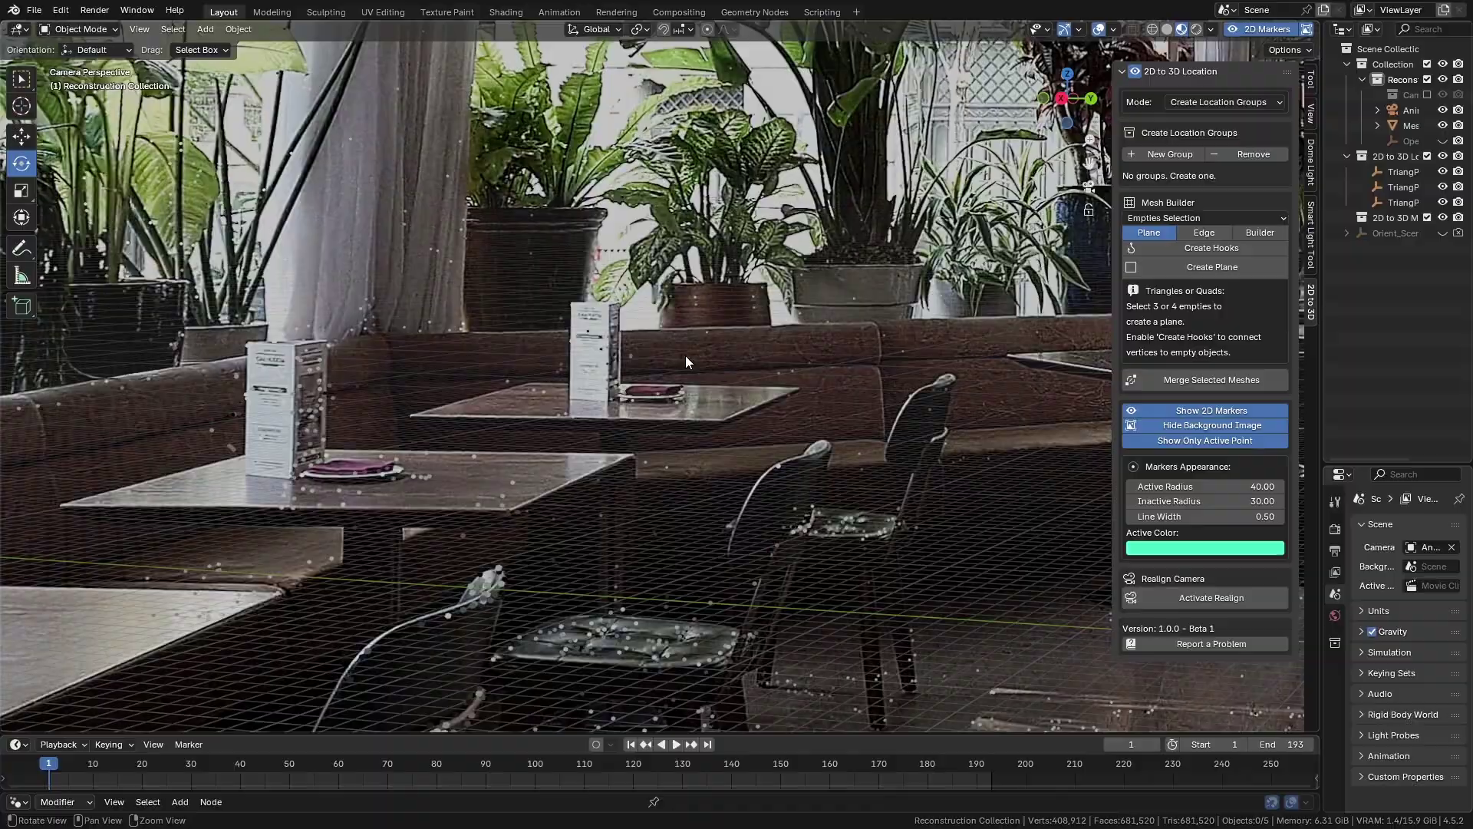
scroll(685, 356, up, 3)
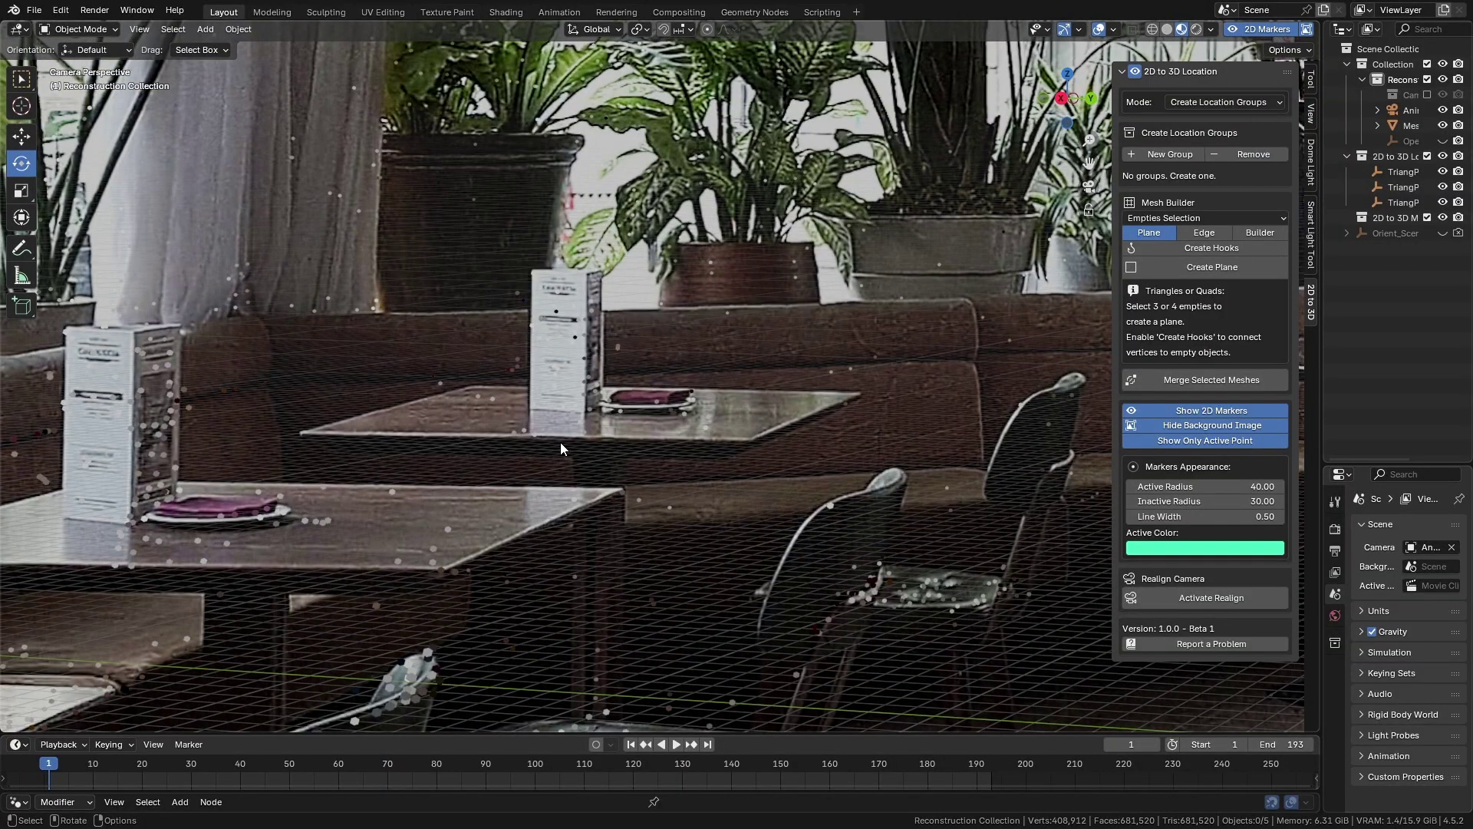
click(471, 385)
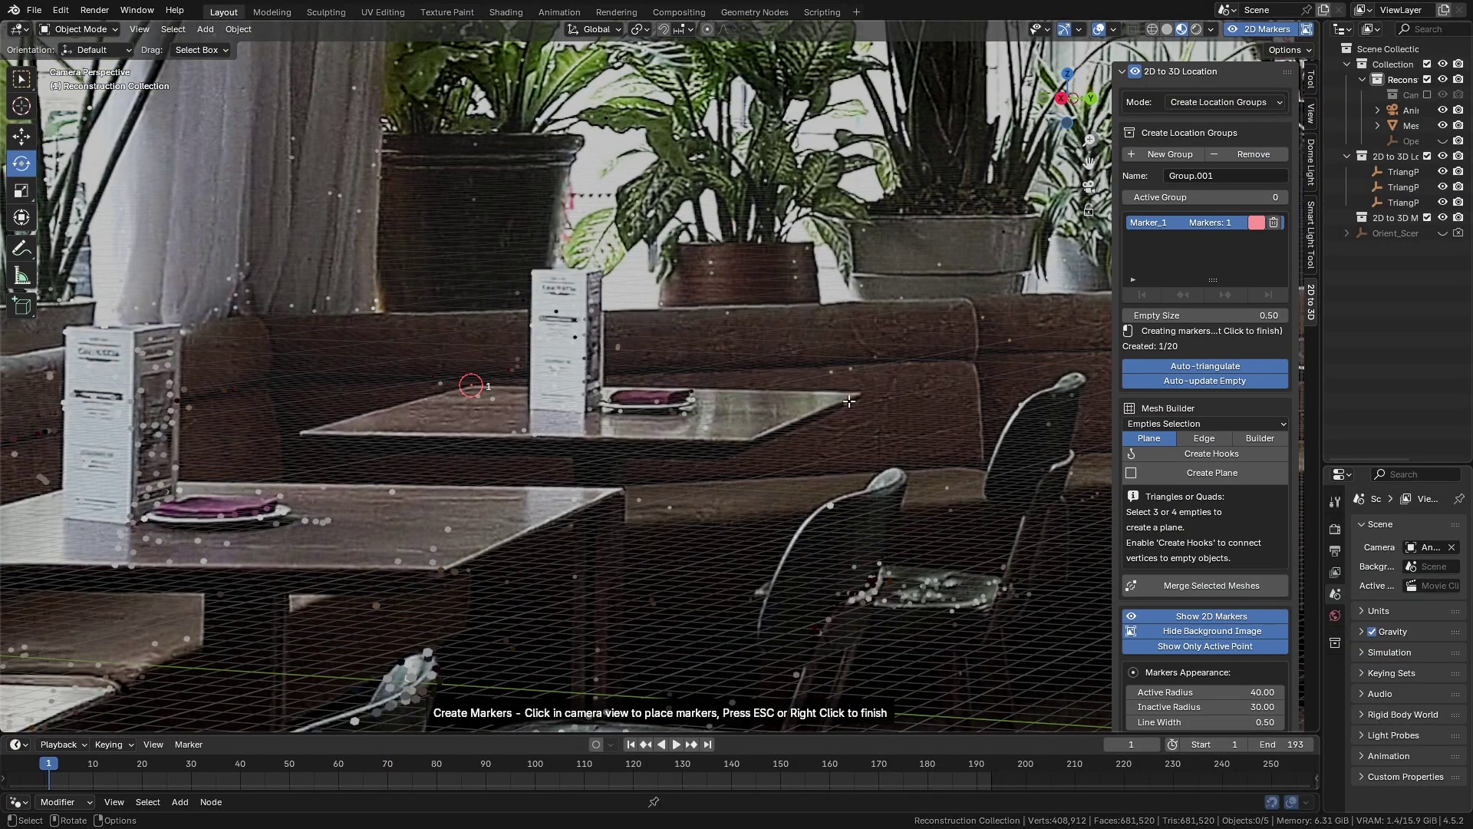
click(301, 432)
right_click(300, 432)
Step: Move the group's four markers onto the table's corners at frame 49 to triangulate them
drag(305, 771, 328, 770)
drag(306, 771, 285, 770)
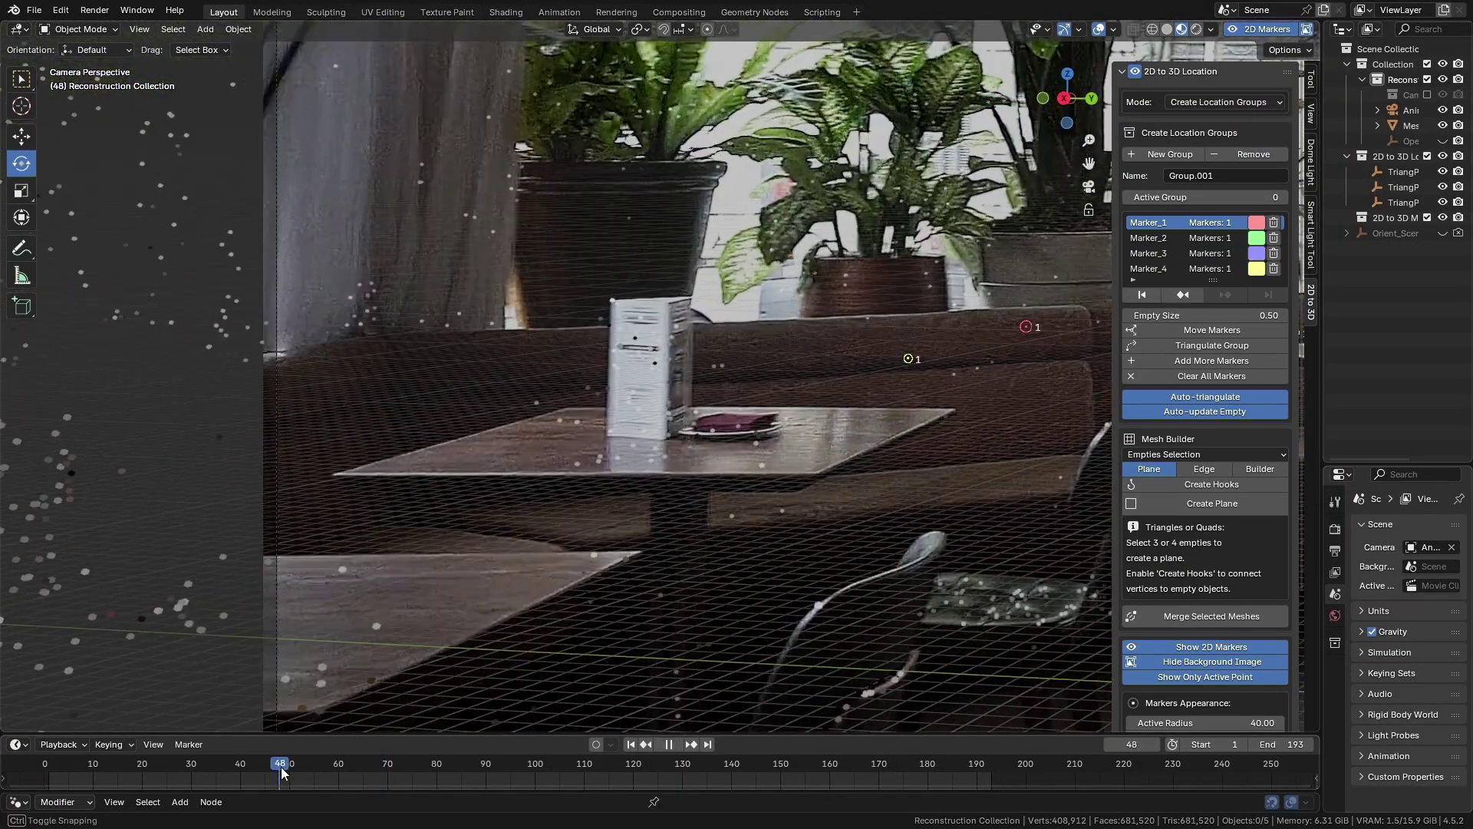
shift+middle_drag(706, 462, 461, 481)
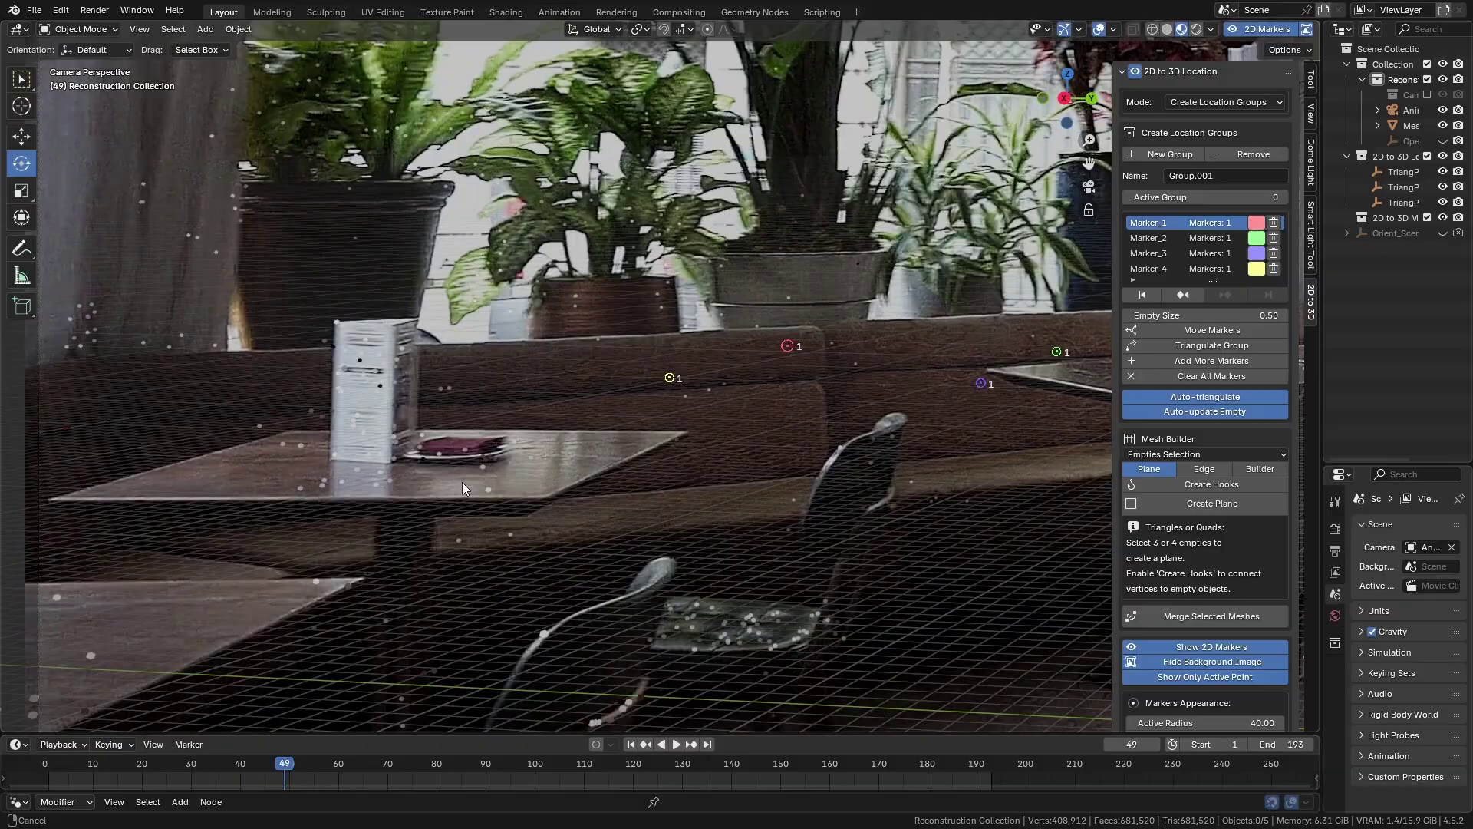
right_click(665, 378)
click(596, 435)
click(50, 499)
click(544, 498)
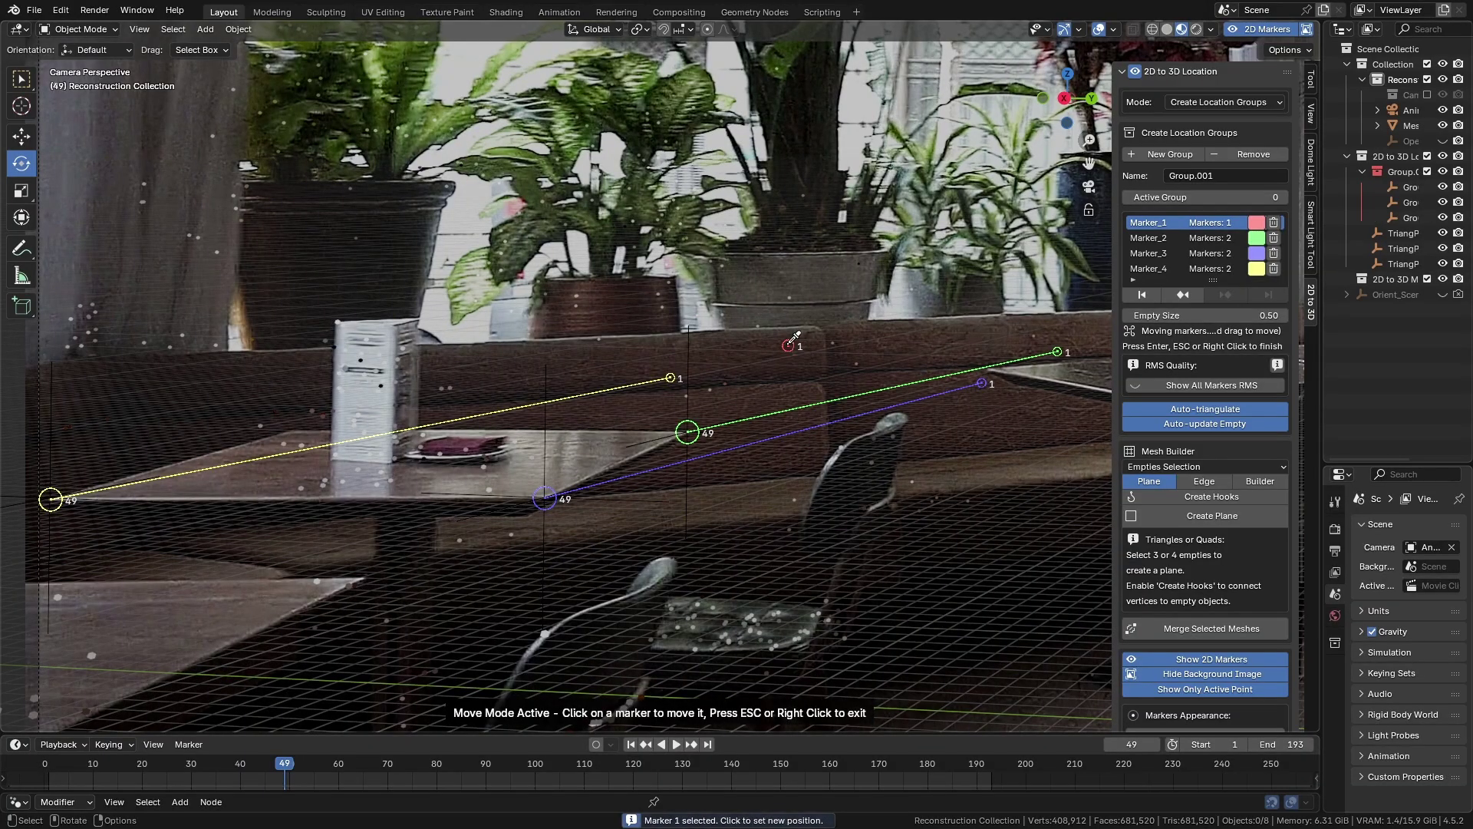
click(291, 431)
key(Escape)
Step: Move the group's four markers onto the café table's corners at frame 39 to refine their triangulation
mouse_move(284, 770)
mouse_down()
mouse_move(202, 769)
mouse_move(257, 761)
mouse_move(204, 771)
mouse_move(236, 763)
mouse_up()
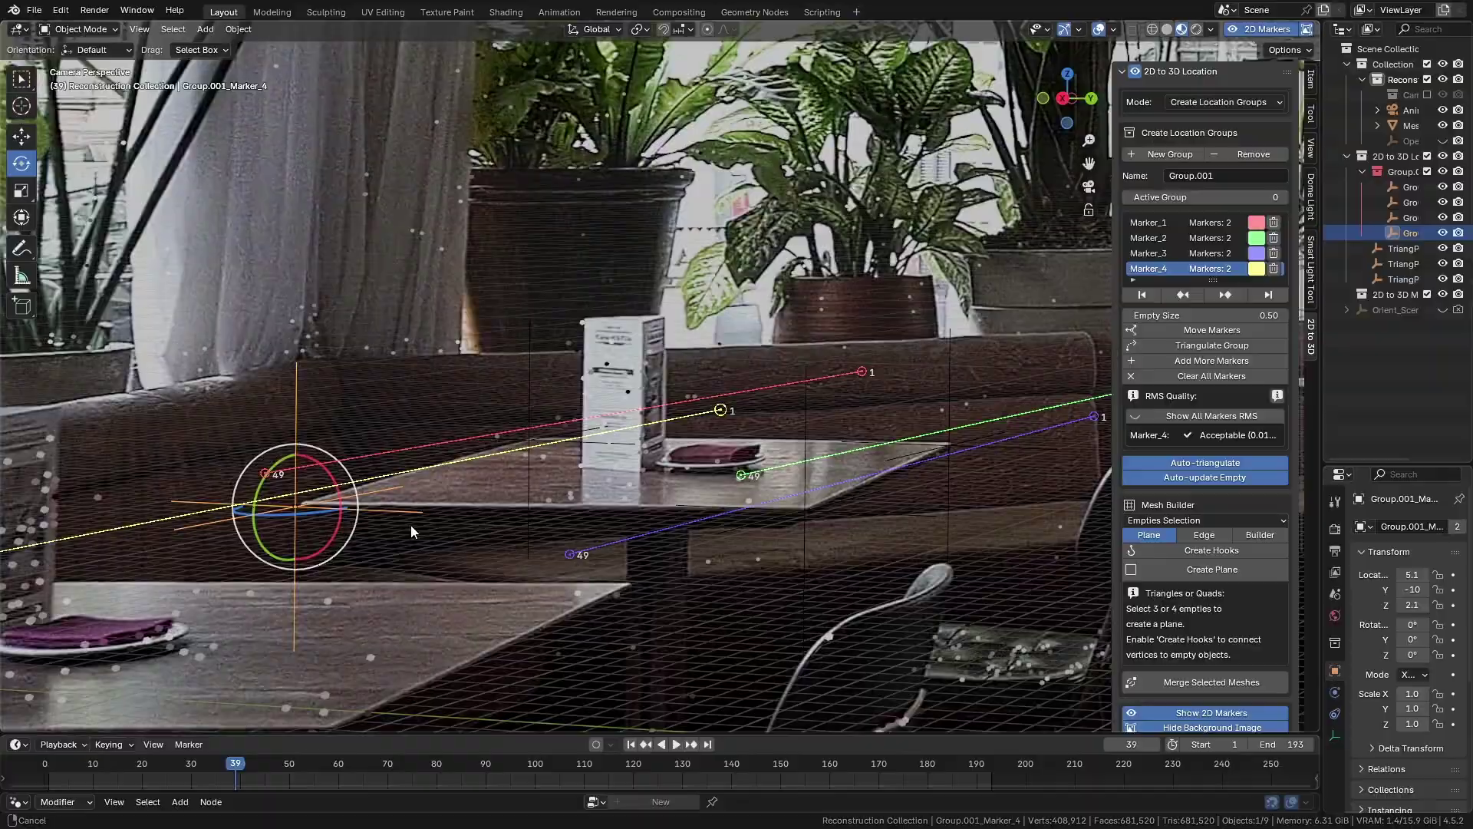
shift+middle_drag(411, 525, 410, 528)
right_click(368, 491)
click(368, 491)
click(305, 503)
click(534, 439)
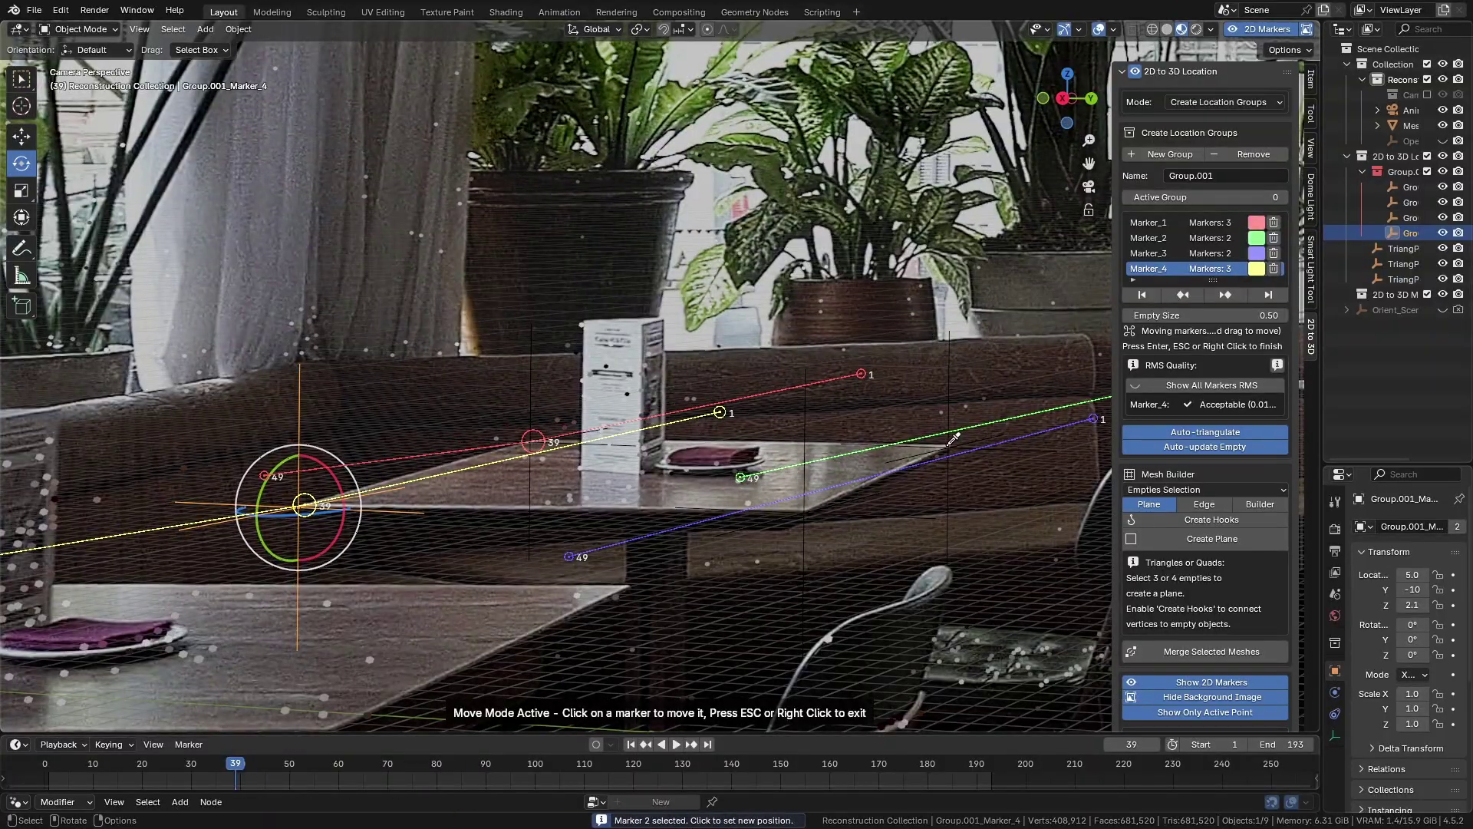
click(806, 508)
key(Escape)
Step: Select the four empties on the café table's corners and create a plane from them
scroll(756, 546, down, 3)
mouse_move(237, 766)
mouse_down()
mouse_move(422, 762)
mouse_move(246, 765)
mouse_up()
drag(414, 514, 799, 397)
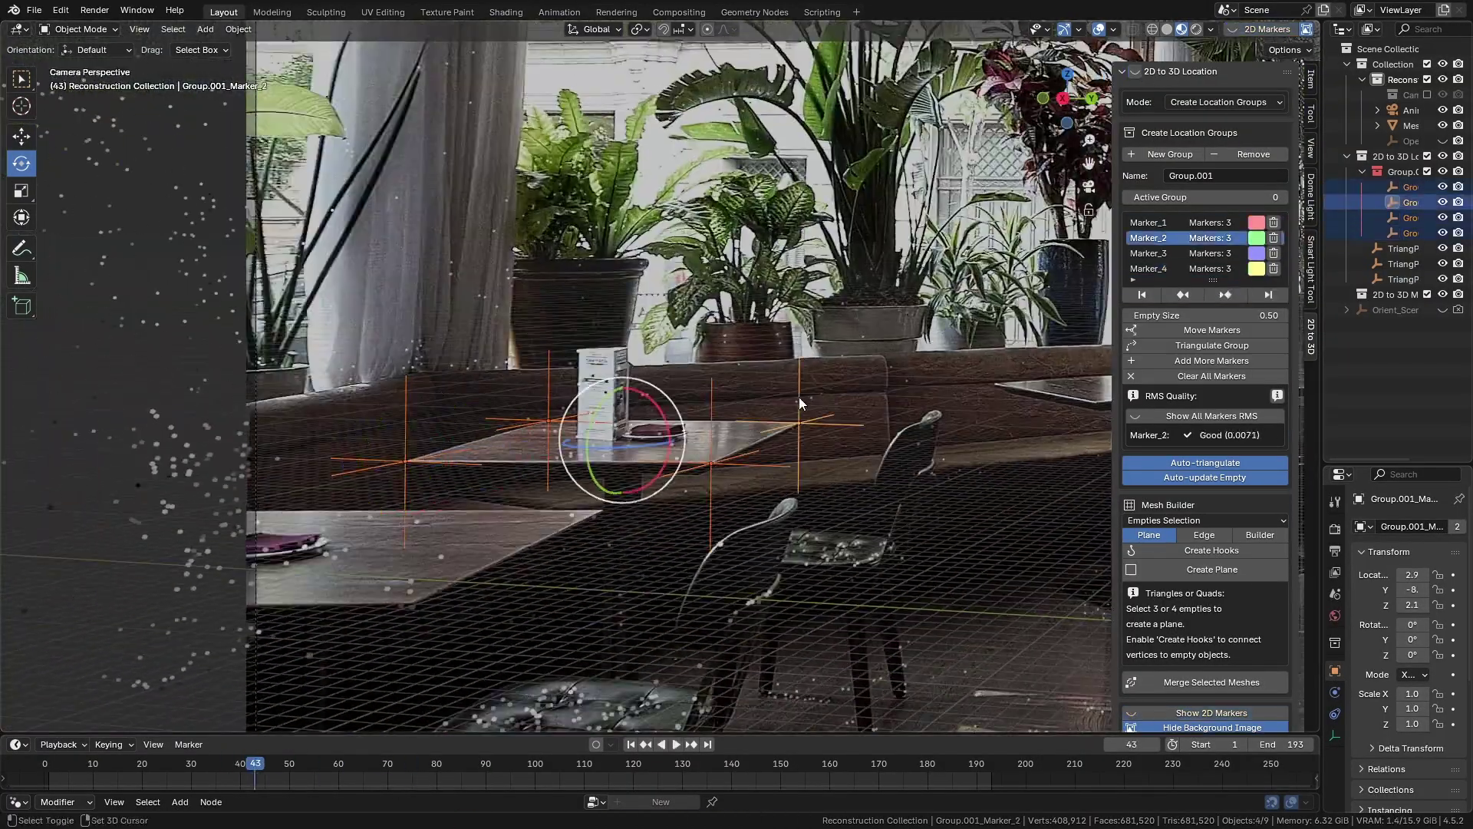
drag(237, 770, 255, 770)
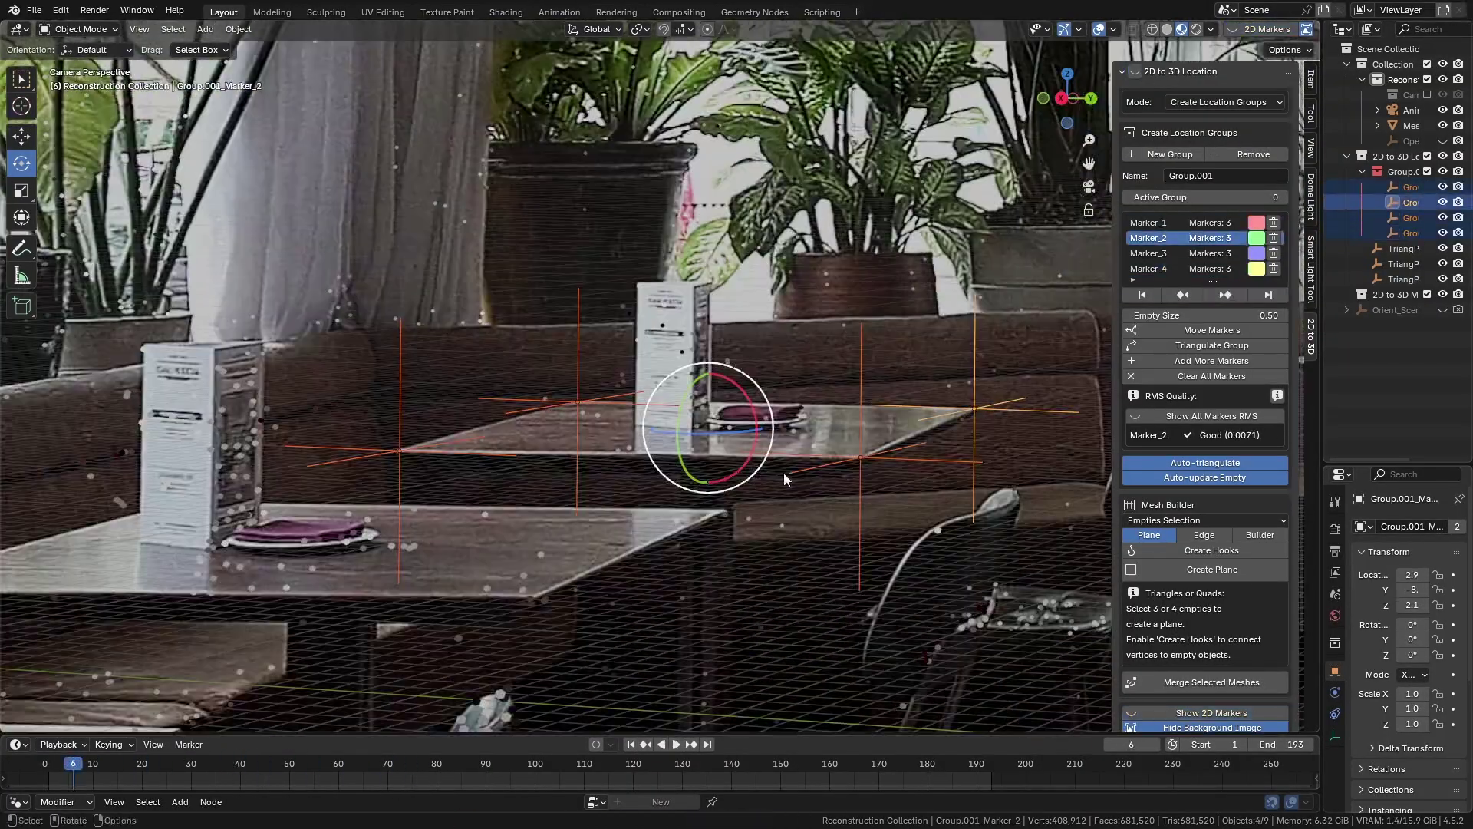
Step: Extrude the tabletop plane along its normals to give it thickness, then return to Object Mode and play the shot
key(alt+e)
click(705, 401)
click(709, 453)
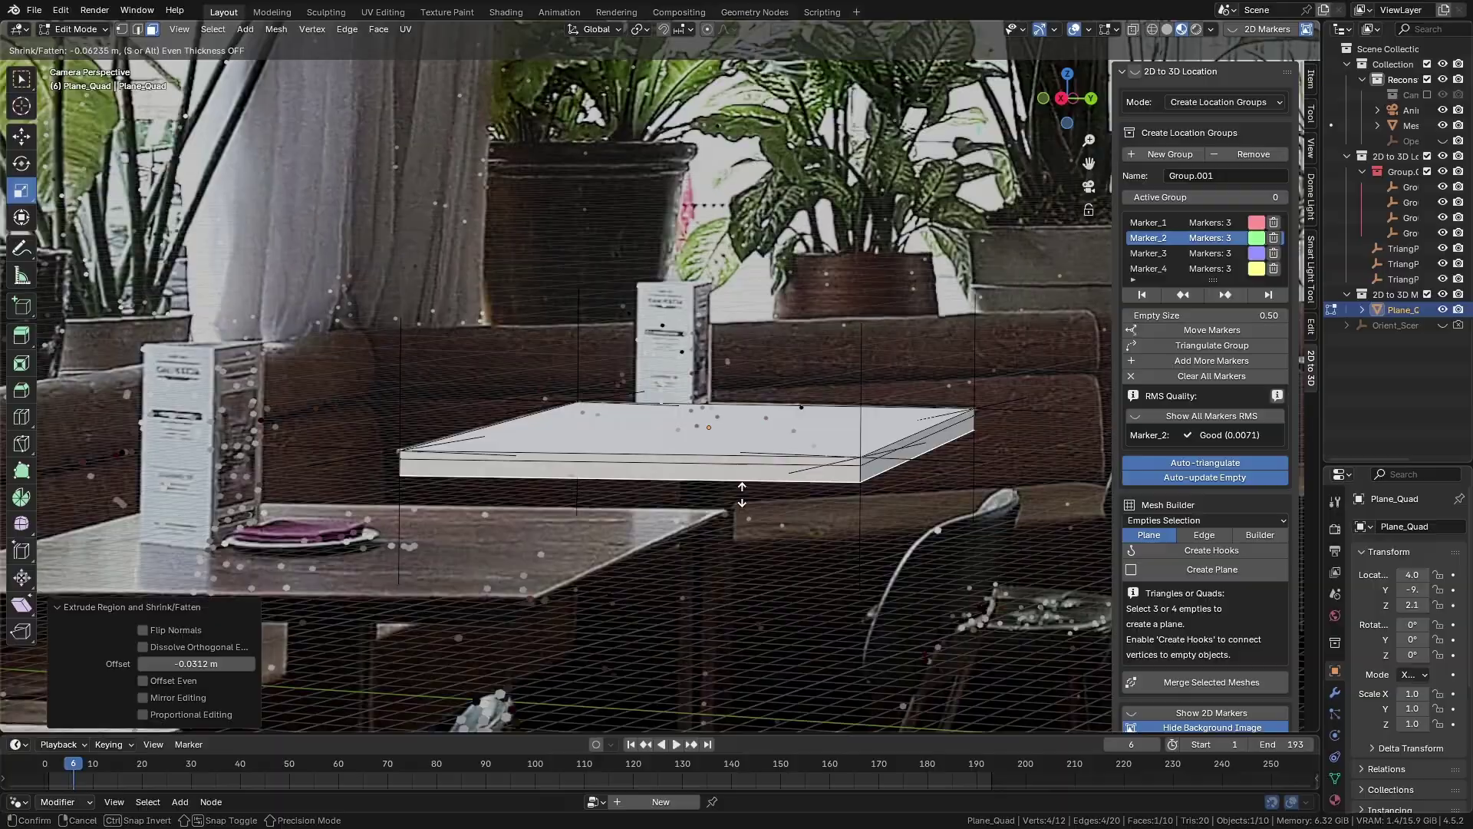
key(s)
click(804, 519)
key(Tab)
key(space)
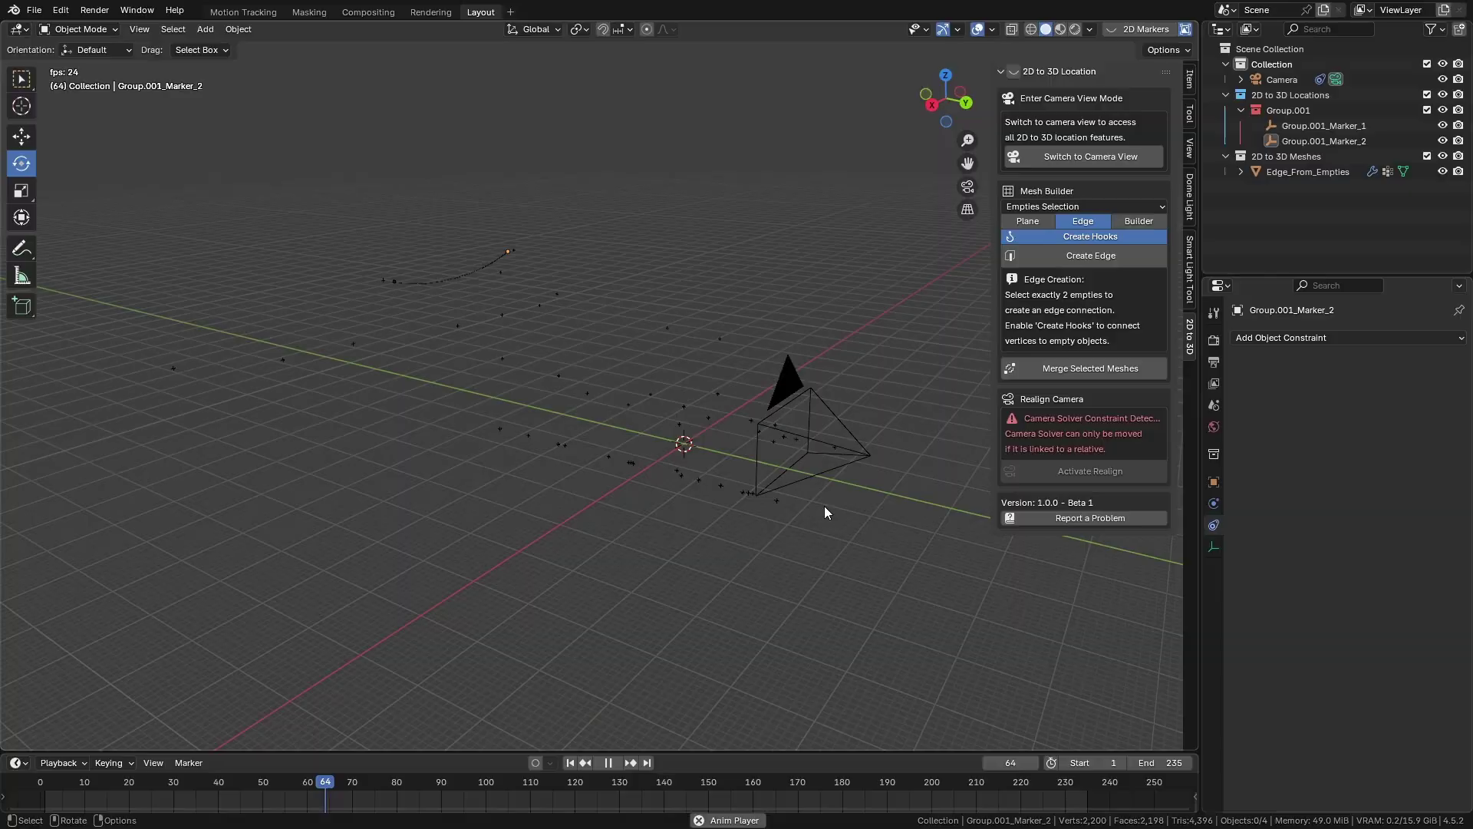
Step: Play the bridge shot through the camera and examine how the modelled cable follows the two pylons
key(KP_0)
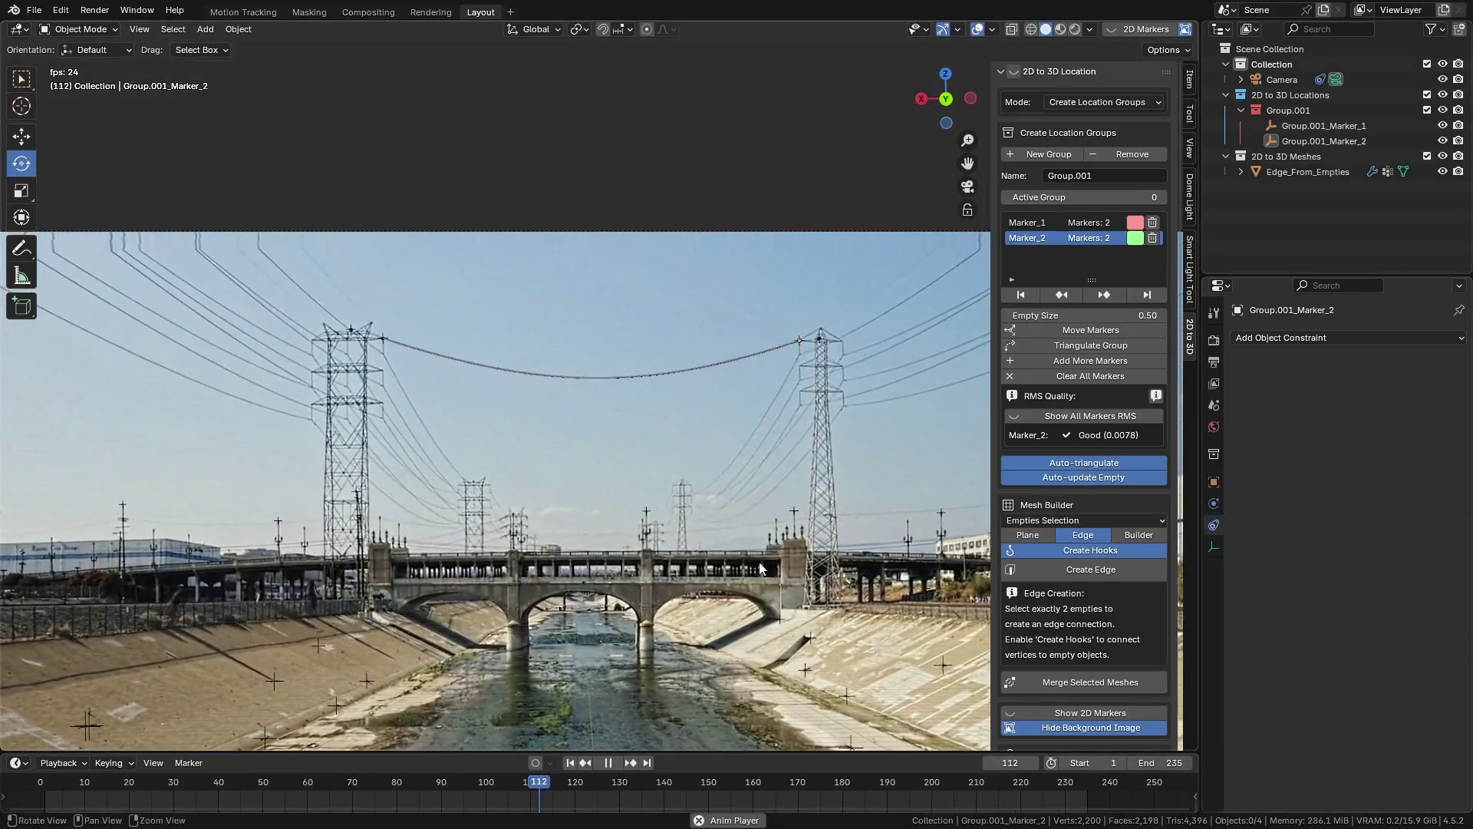
scroll(803, 477, down, 2)
scroll(804, 477, up, 1)
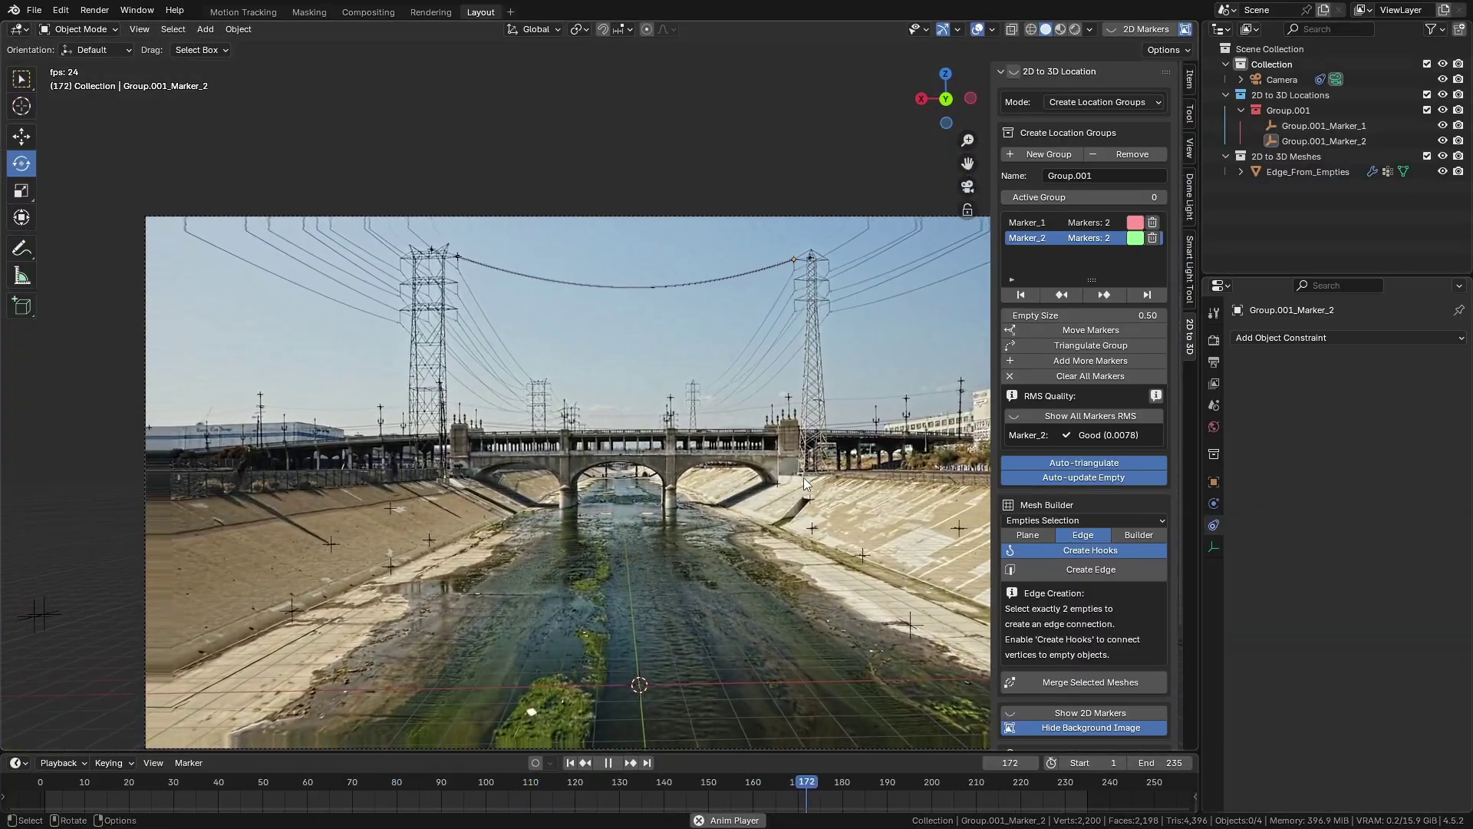
scroll(810, 484, down, 1)
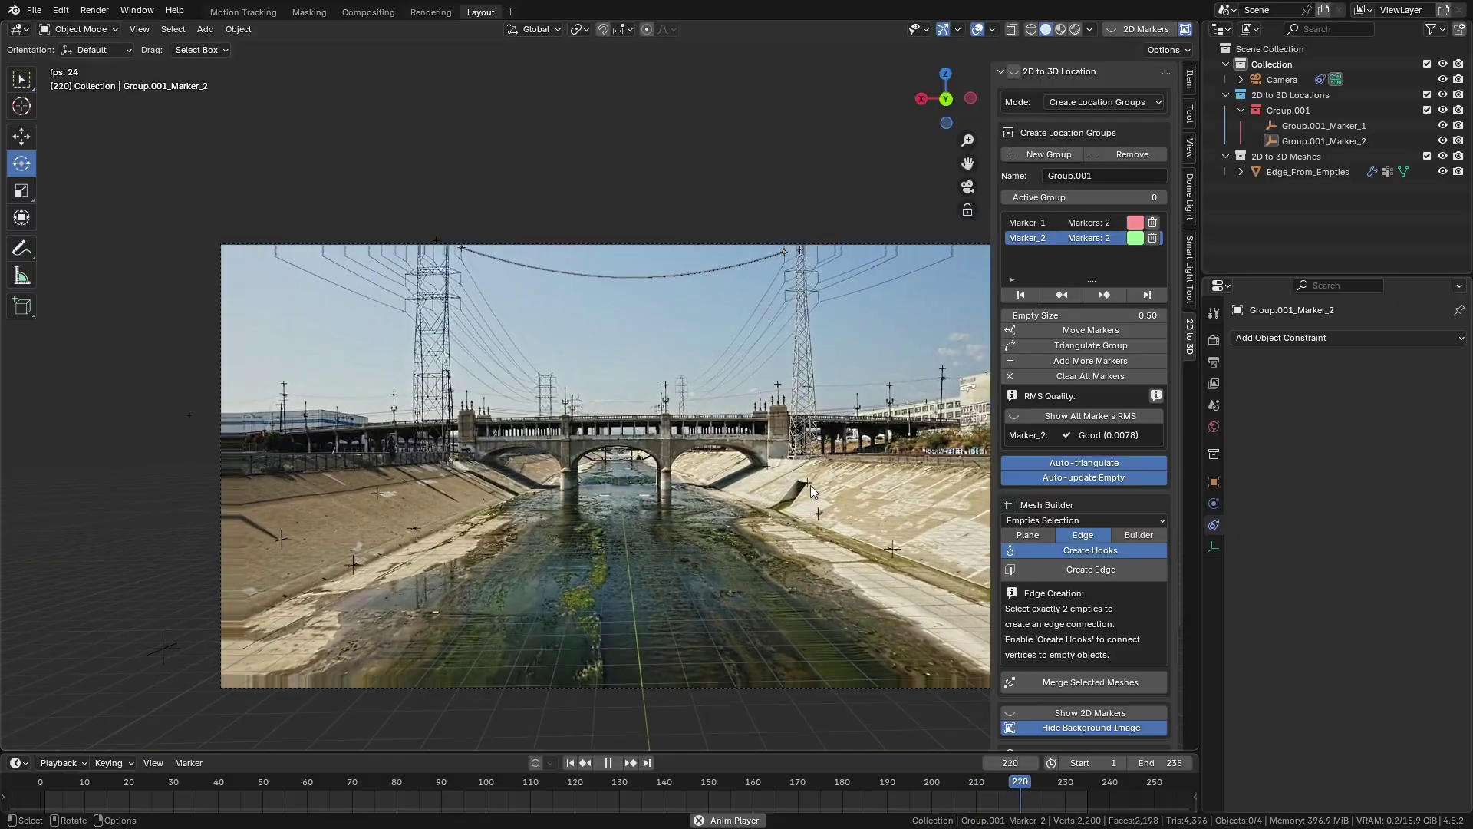
shift+middle_drag(811, 485, 711, 471)
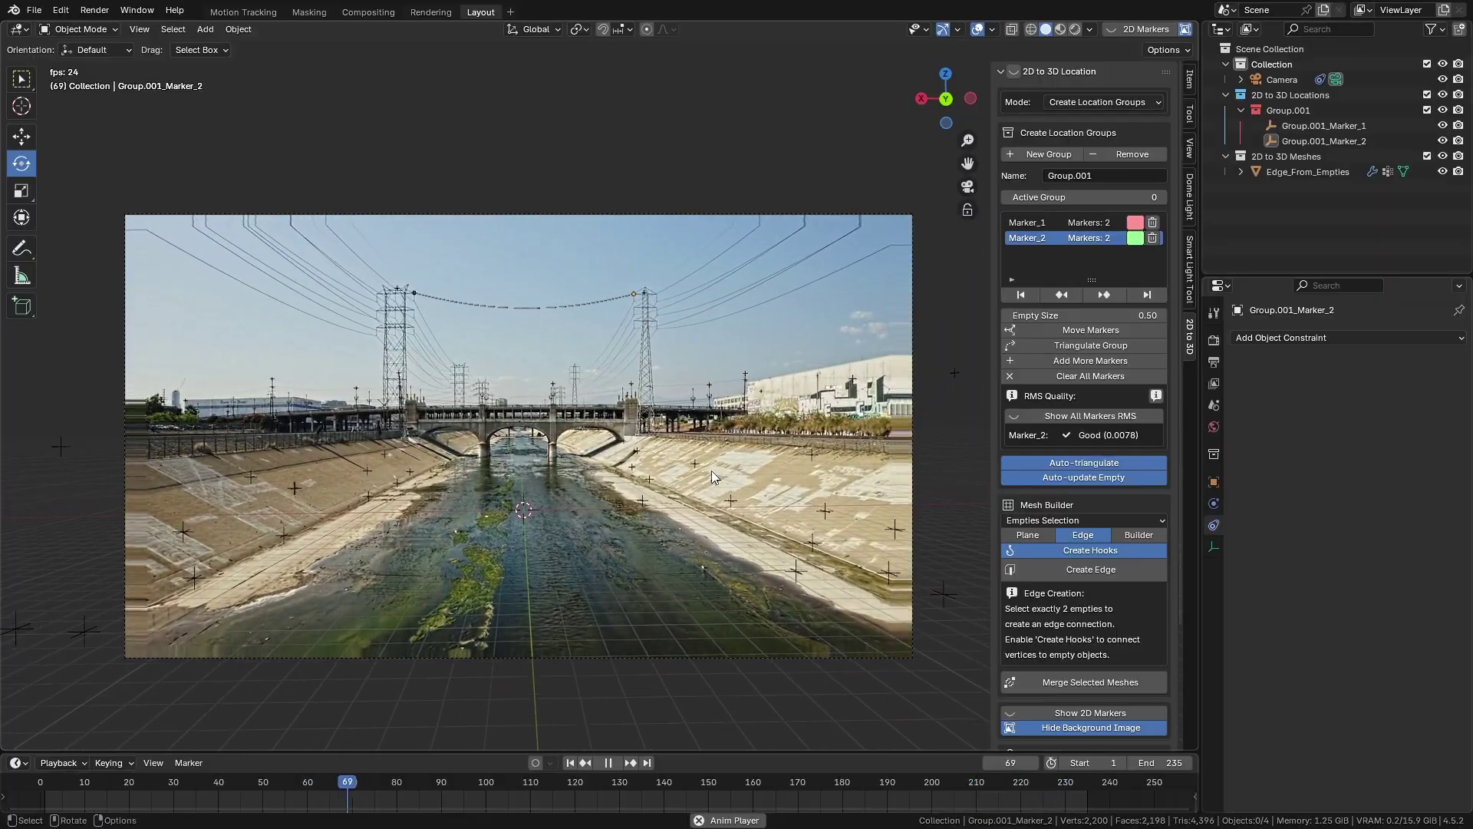
key(space)
scroll(597, 292, up, 1)
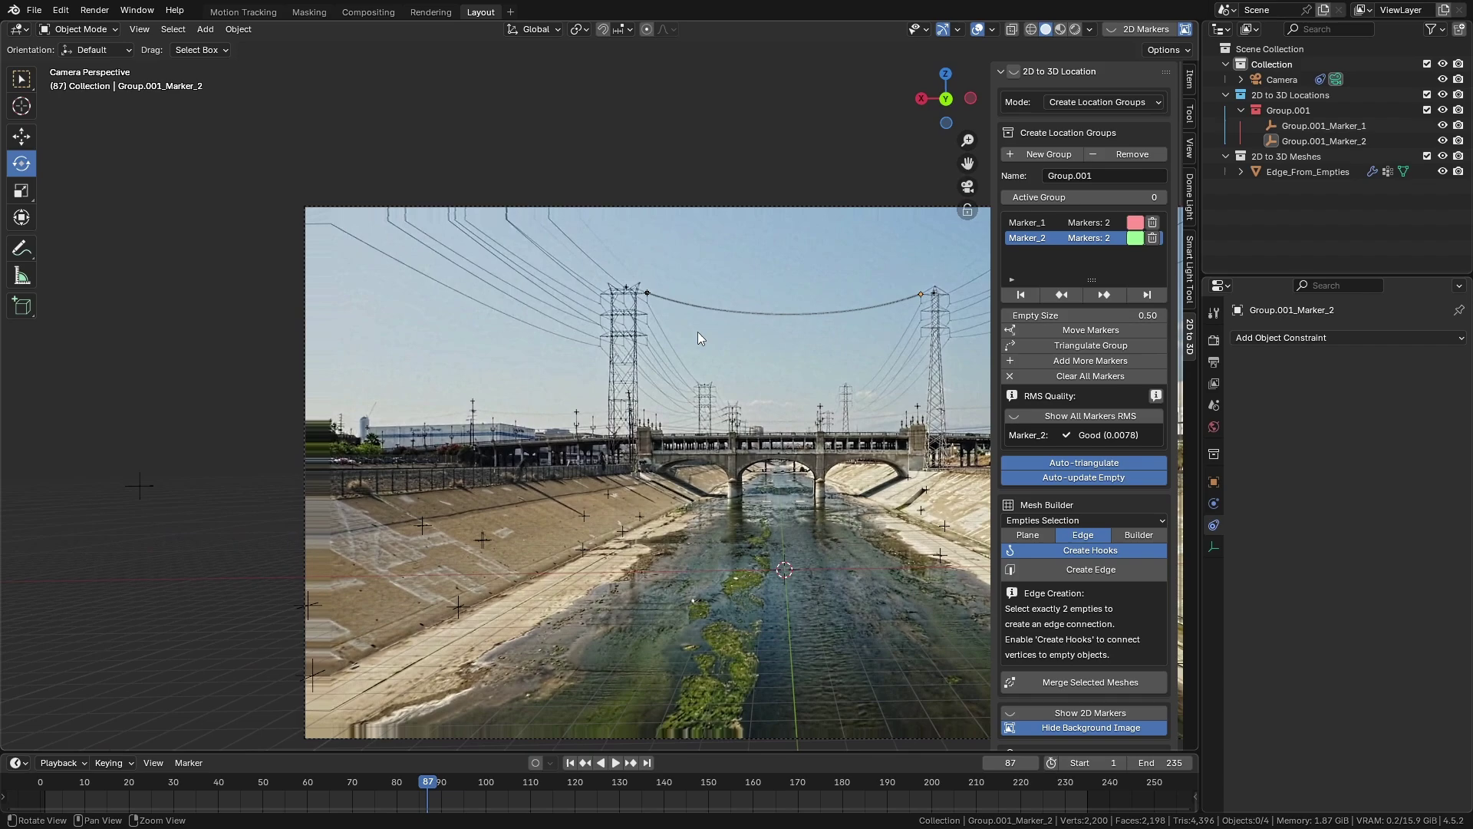
scroll(697, 337, up, 3)
shift+middle_drag(362, 269, 427, 332)
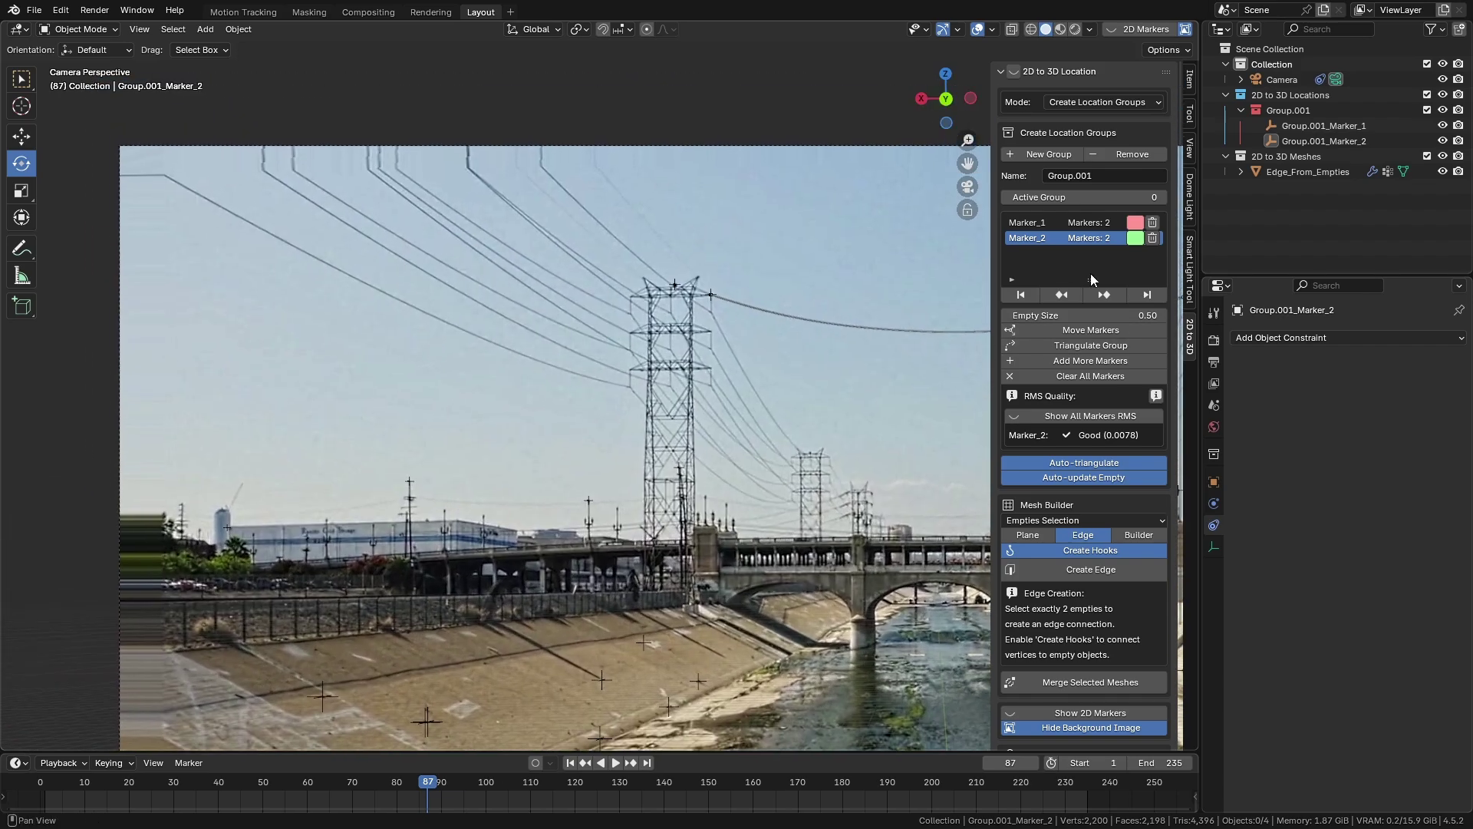
Step: Show the 2D markers over the bridge footage and toggle the background image off and on
click(1186, 30)
click(1186, 29)
click(1146, 30)
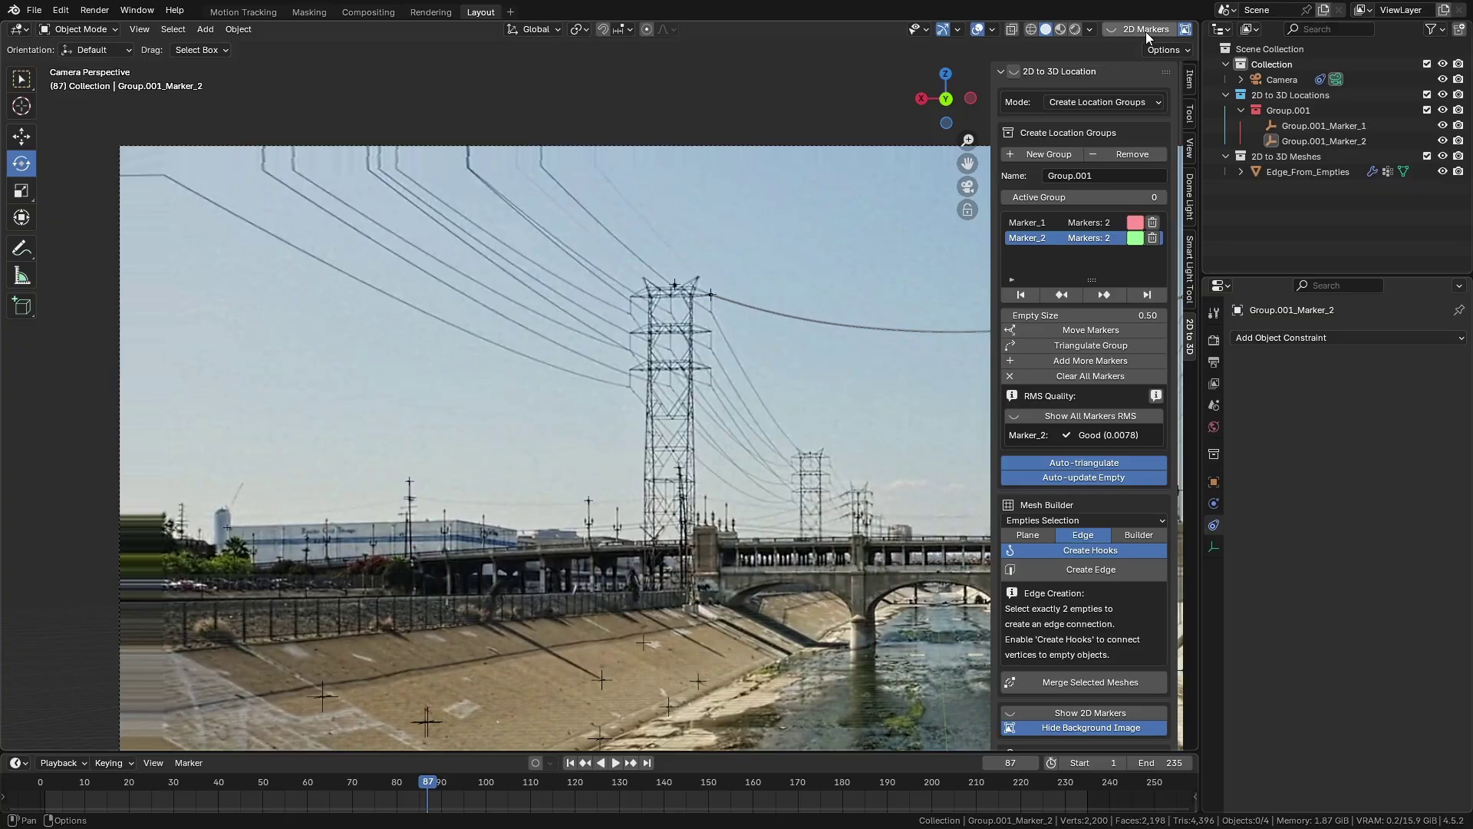
click(1183, 31)
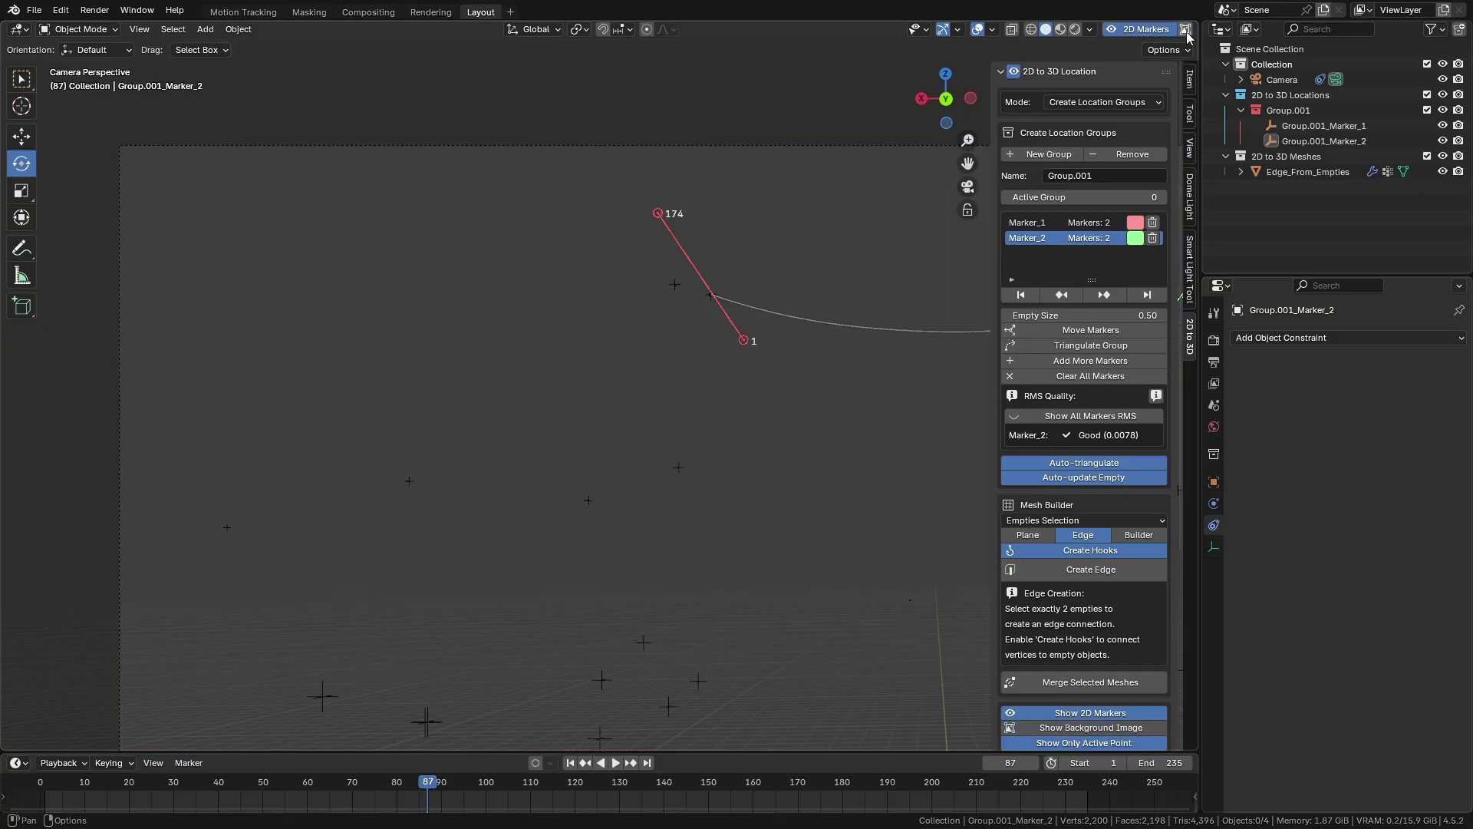
click(1187, 32)
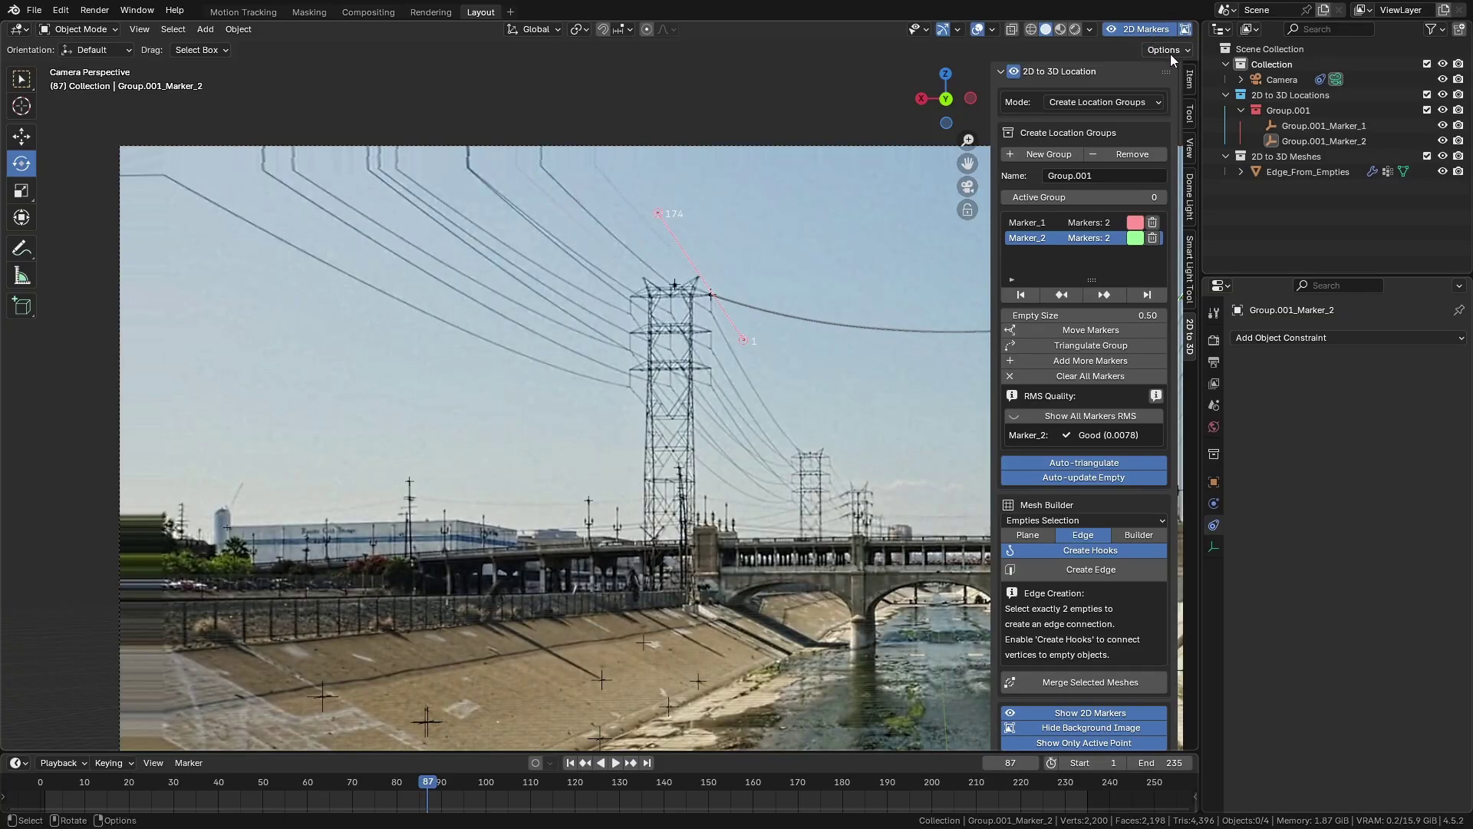
Step: Open the camera's background image settings and examine the cable's pylon attachment while scrubbing to frame 186
click(1289, 81)
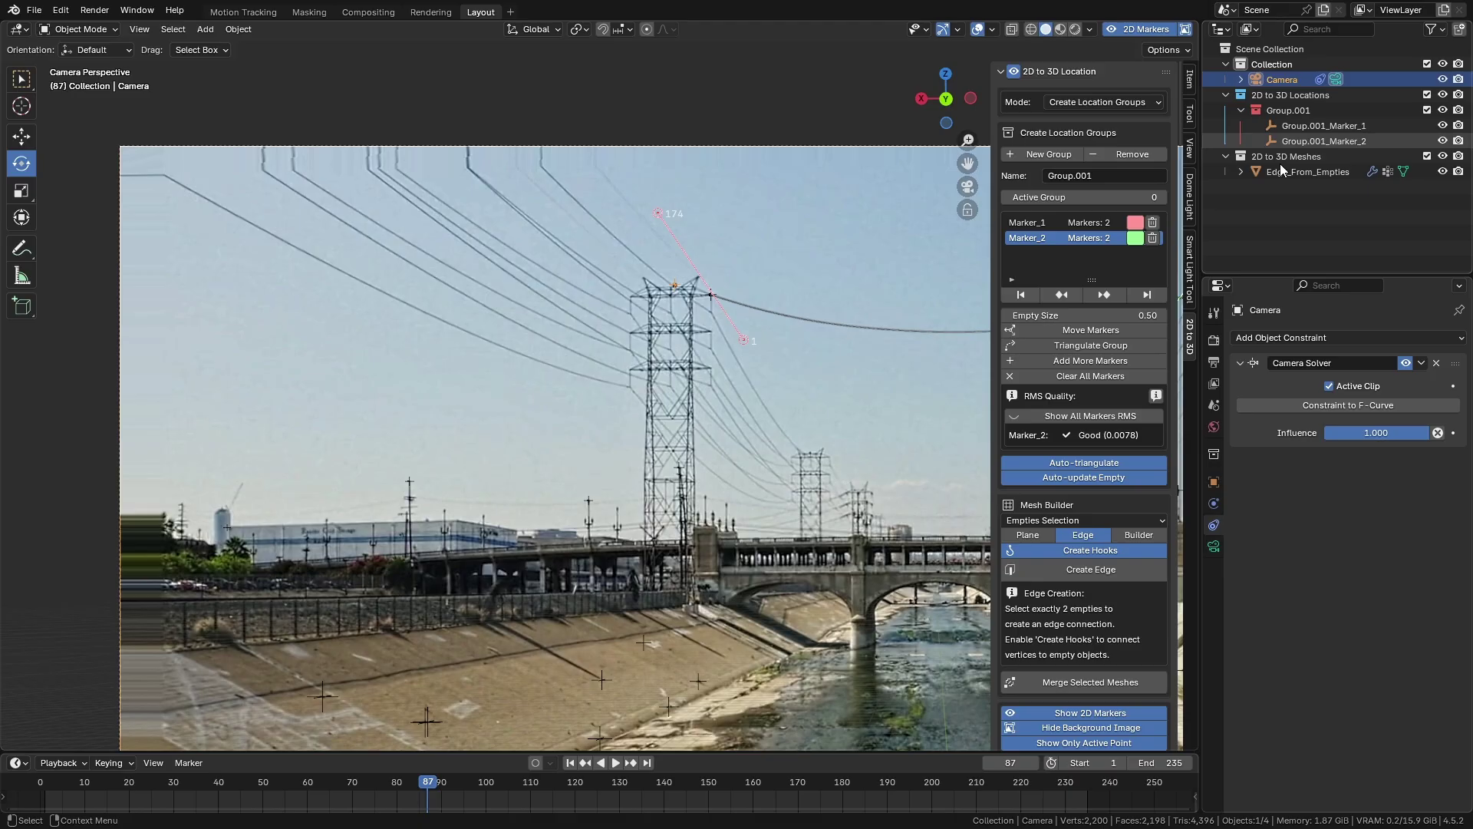
click(1214, 547)
scroll(1284, 597, down, 5)
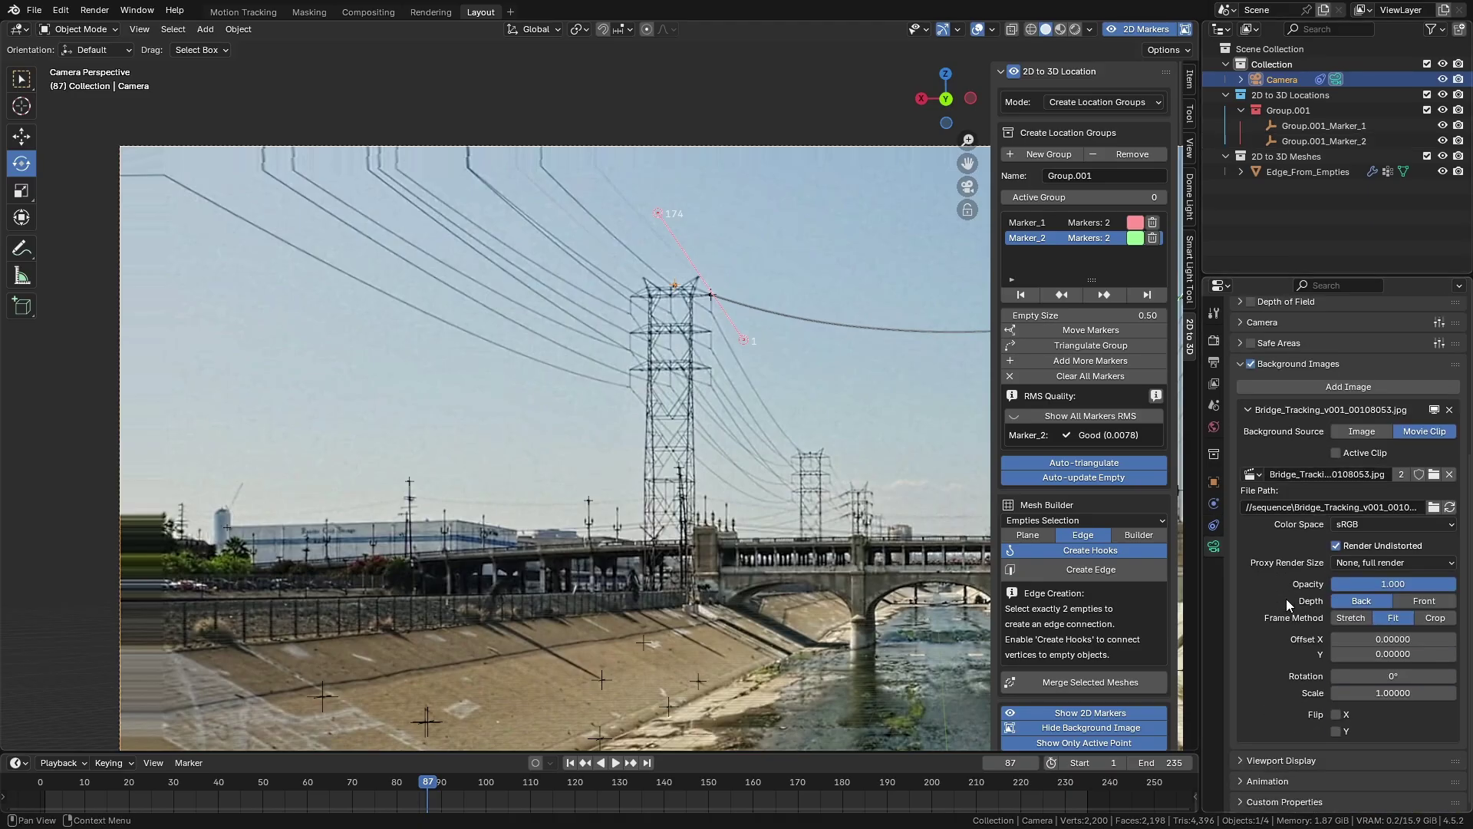
mouse_move(890, 476)
shift+middle_down()
mouse_move(858, 463)
mouse_move(766, 473)
mouse_move(896, 451)
shift+middle_up()
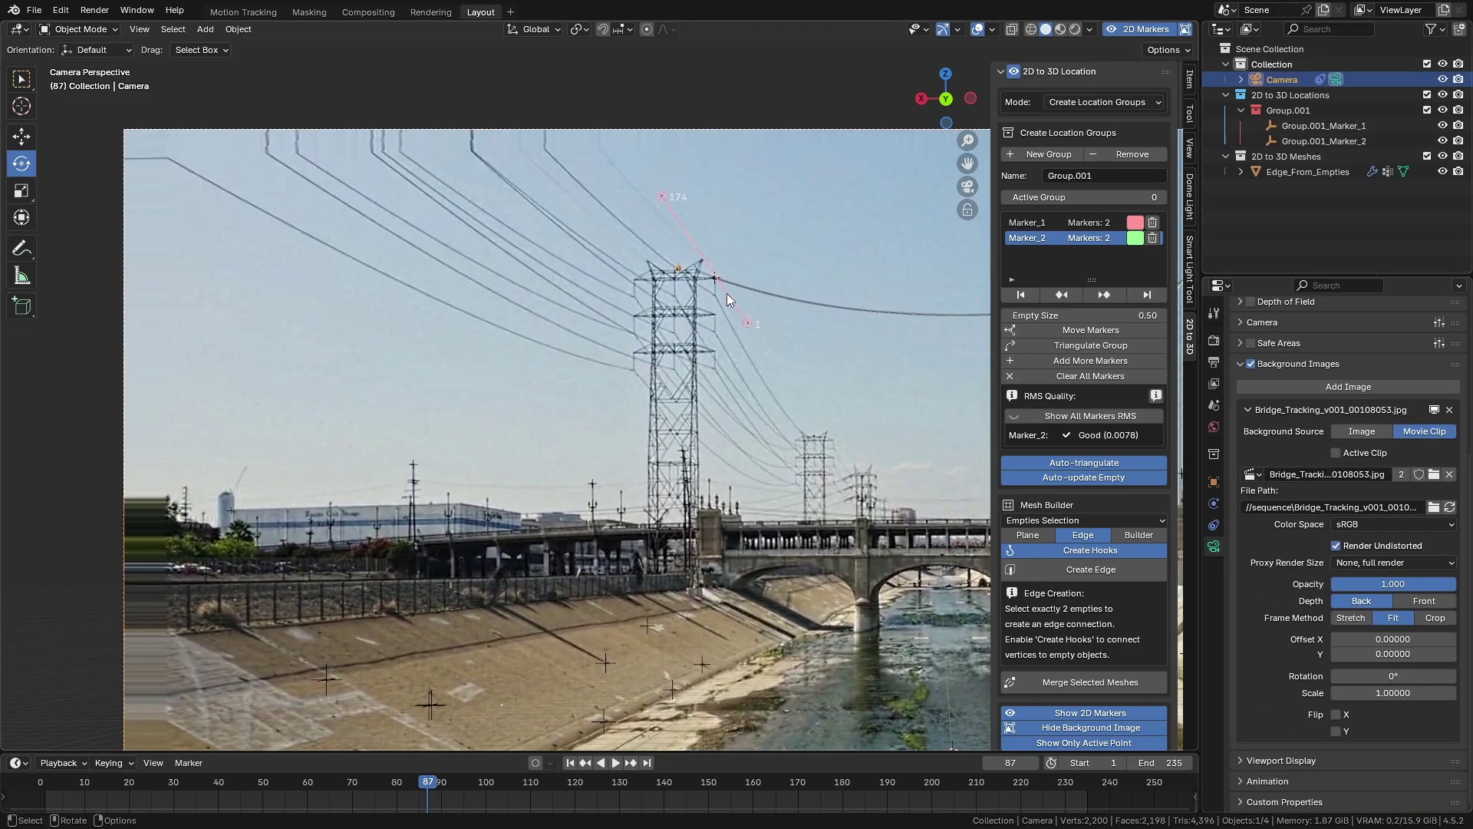
scroll(728, 292, up, 3)
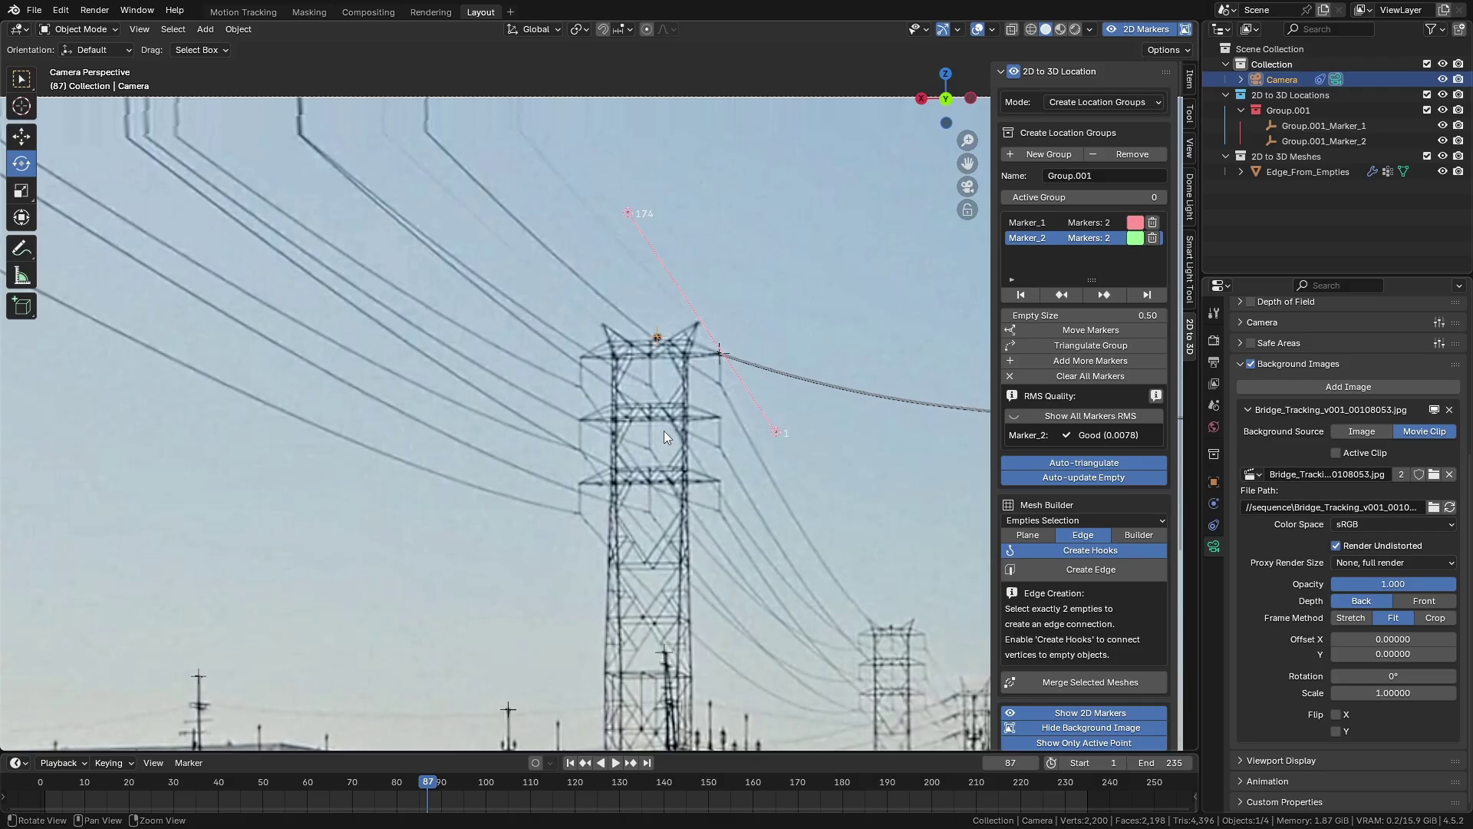
drag(431, 787, 870, 806)
Step: Compare the cable's alignment with Render Undistorted off and on for the background clip while scrubbing the timeline
click(1337, 546)
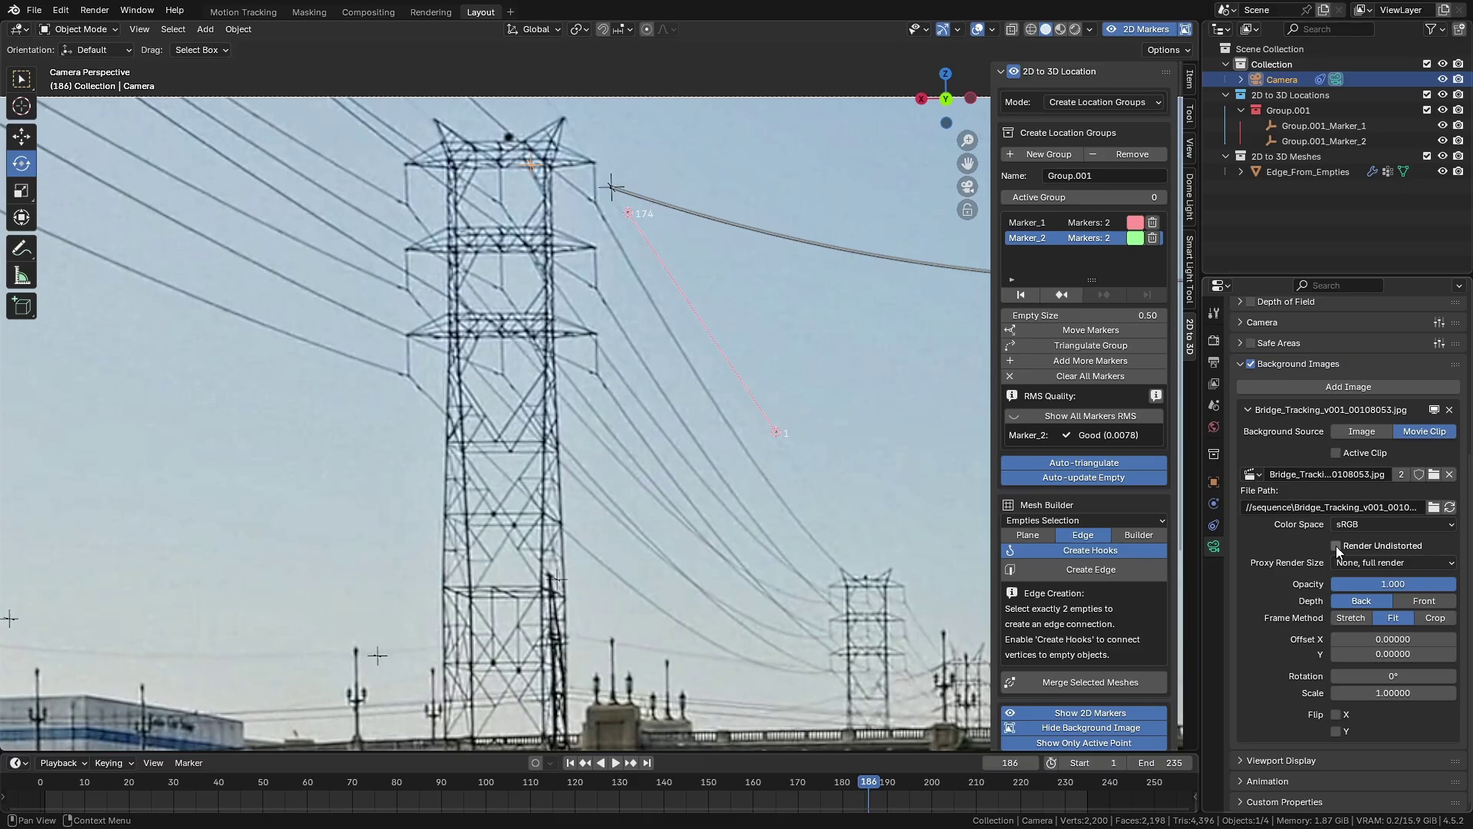
drag(432, 787, 329, 697)
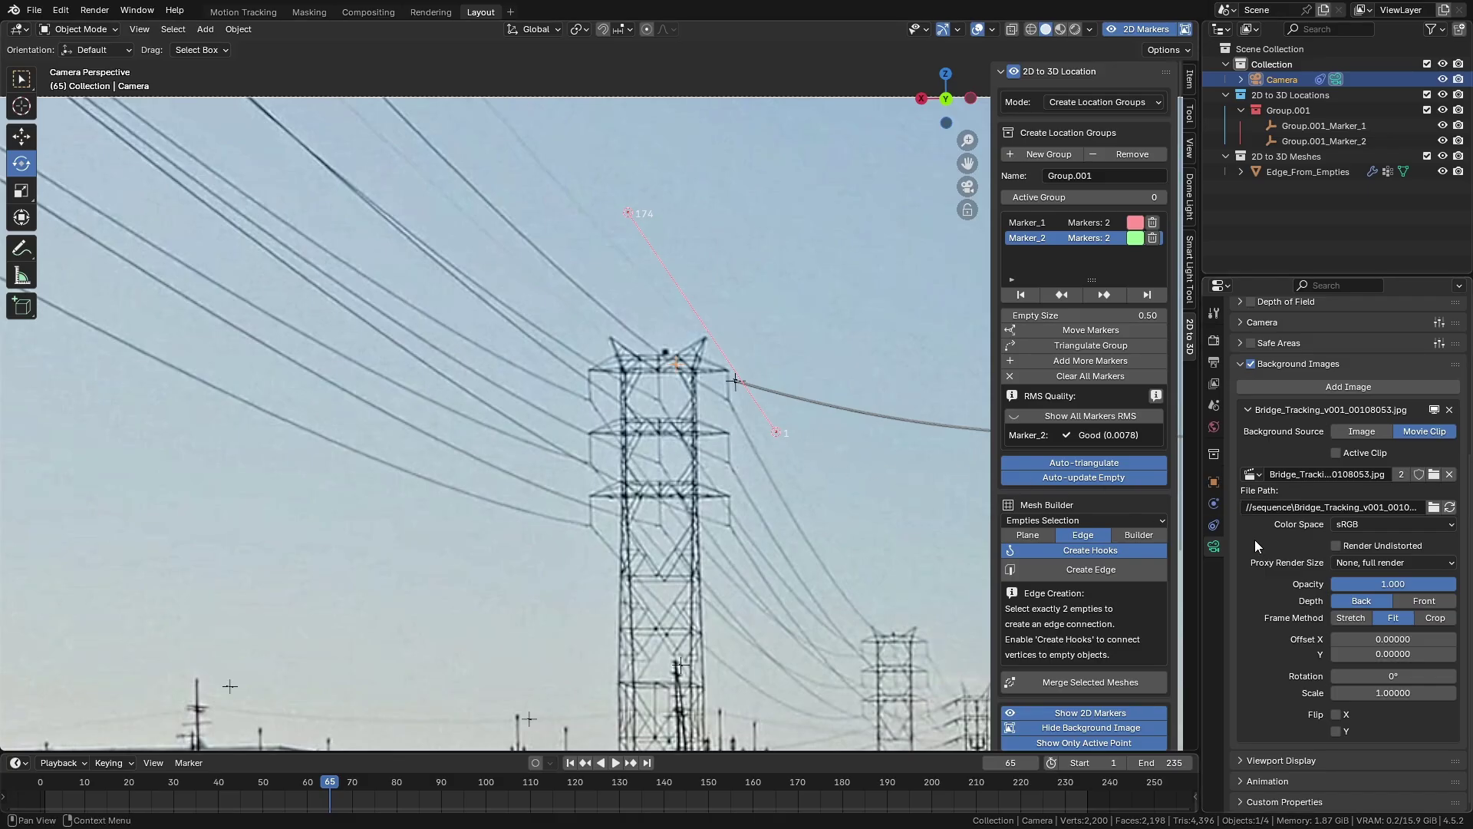
click(1335, 544)
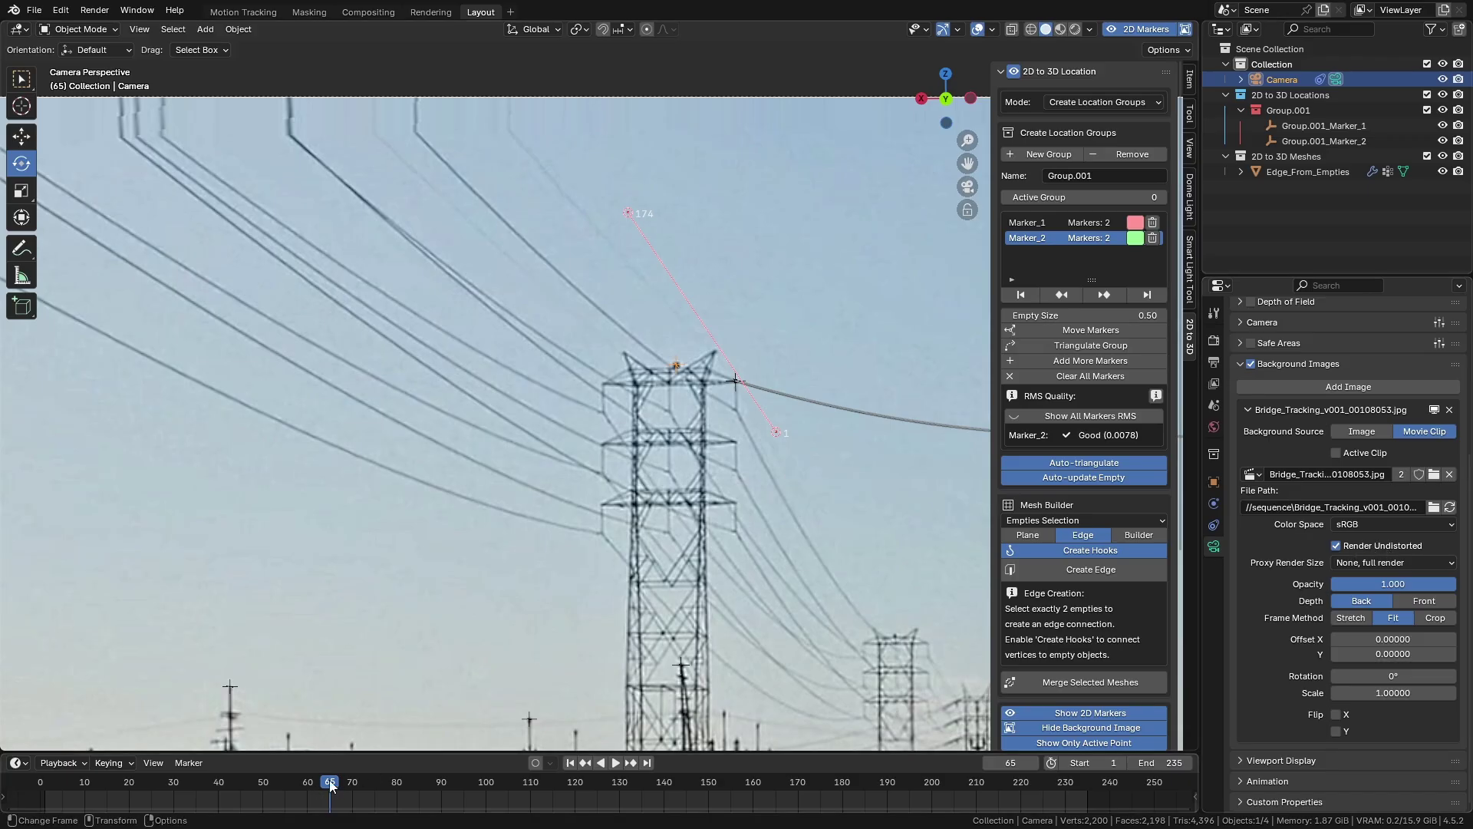
drag(329, 781, 362, 749)
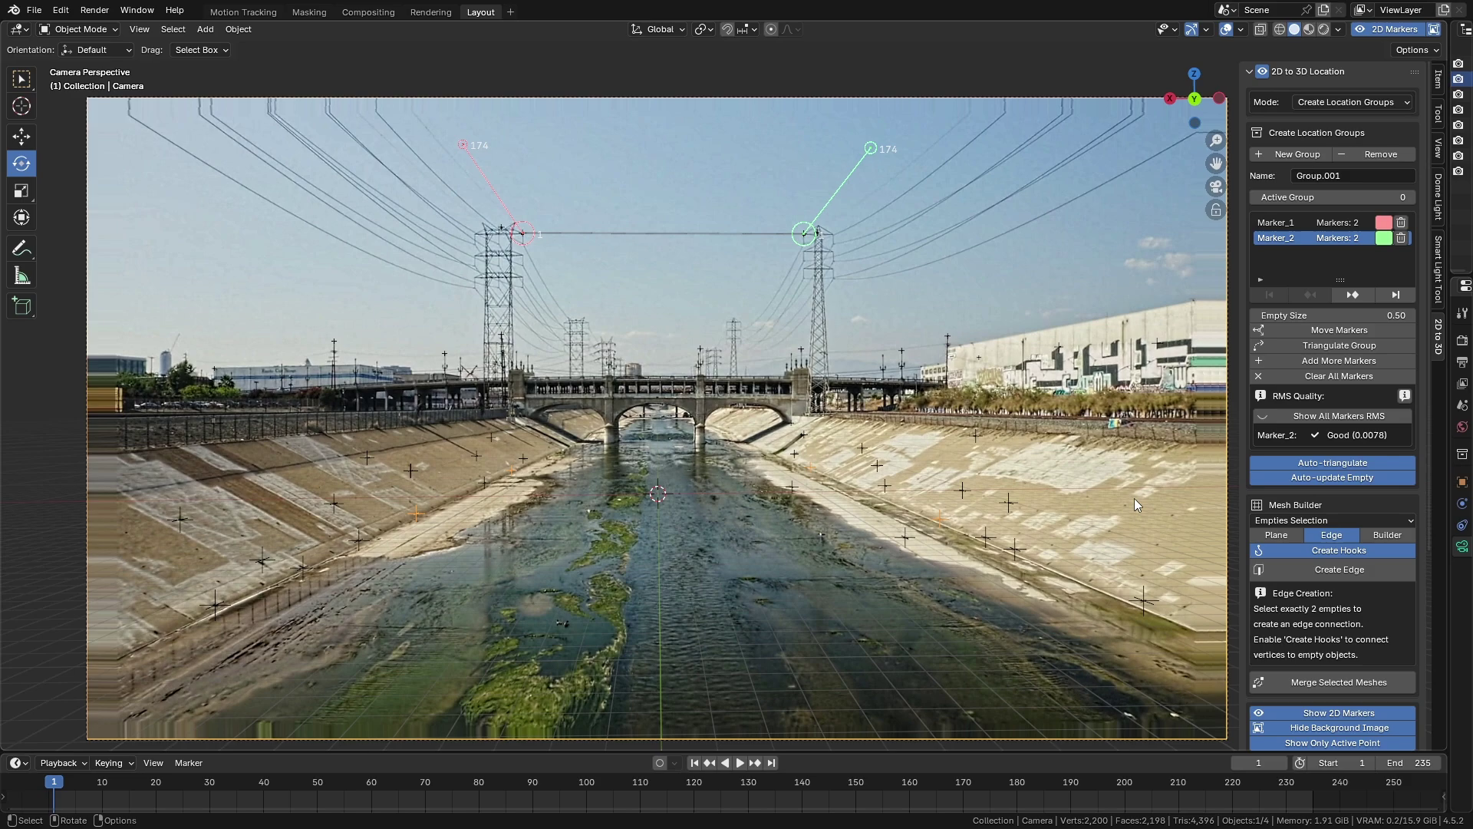
Step: Set the Mesh Builder to Plane mode with Motion Tracking Selection as its source
scroll(1342, 481, down, 5)
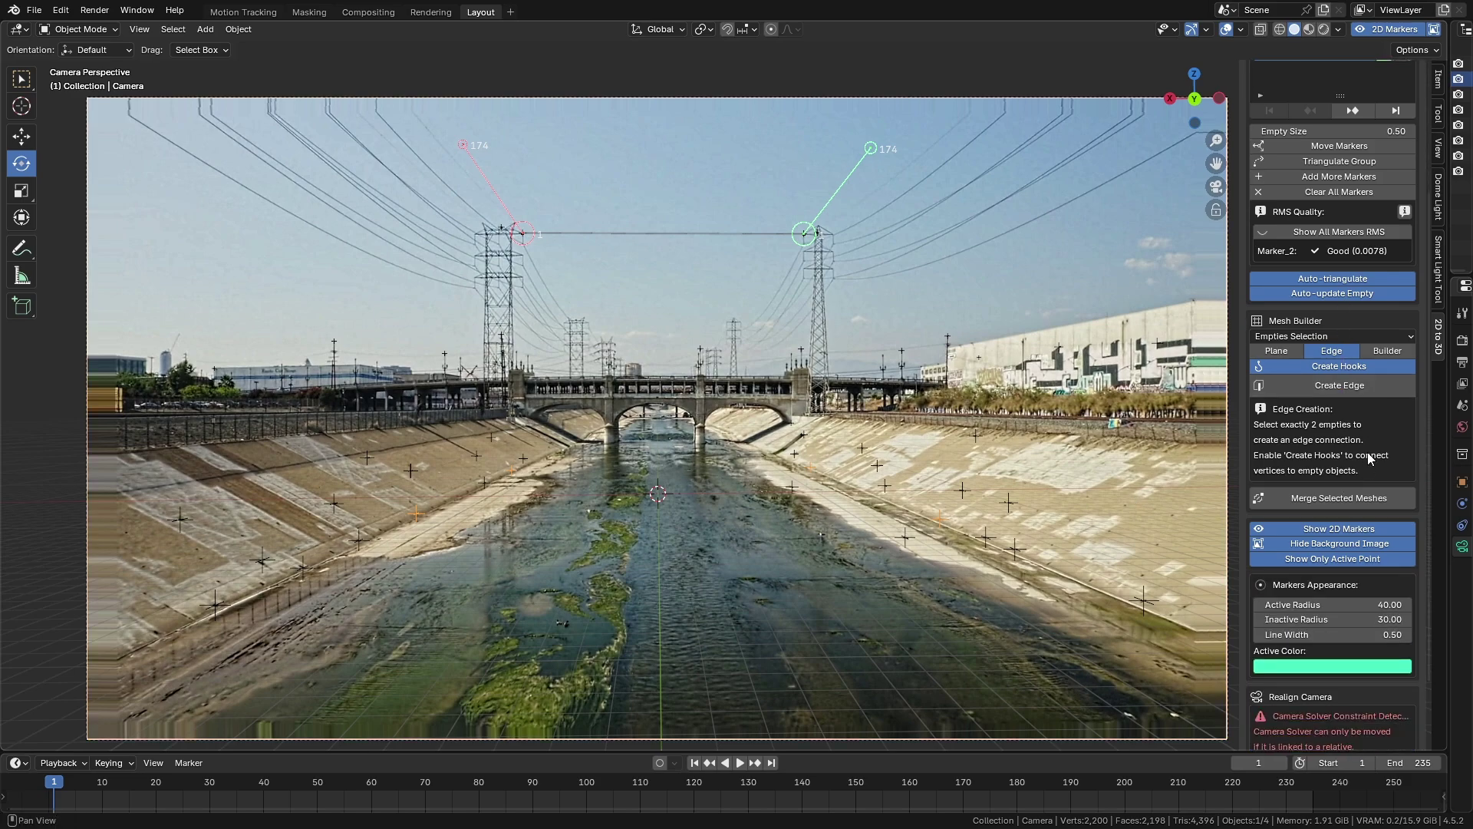
click(1277, 351)
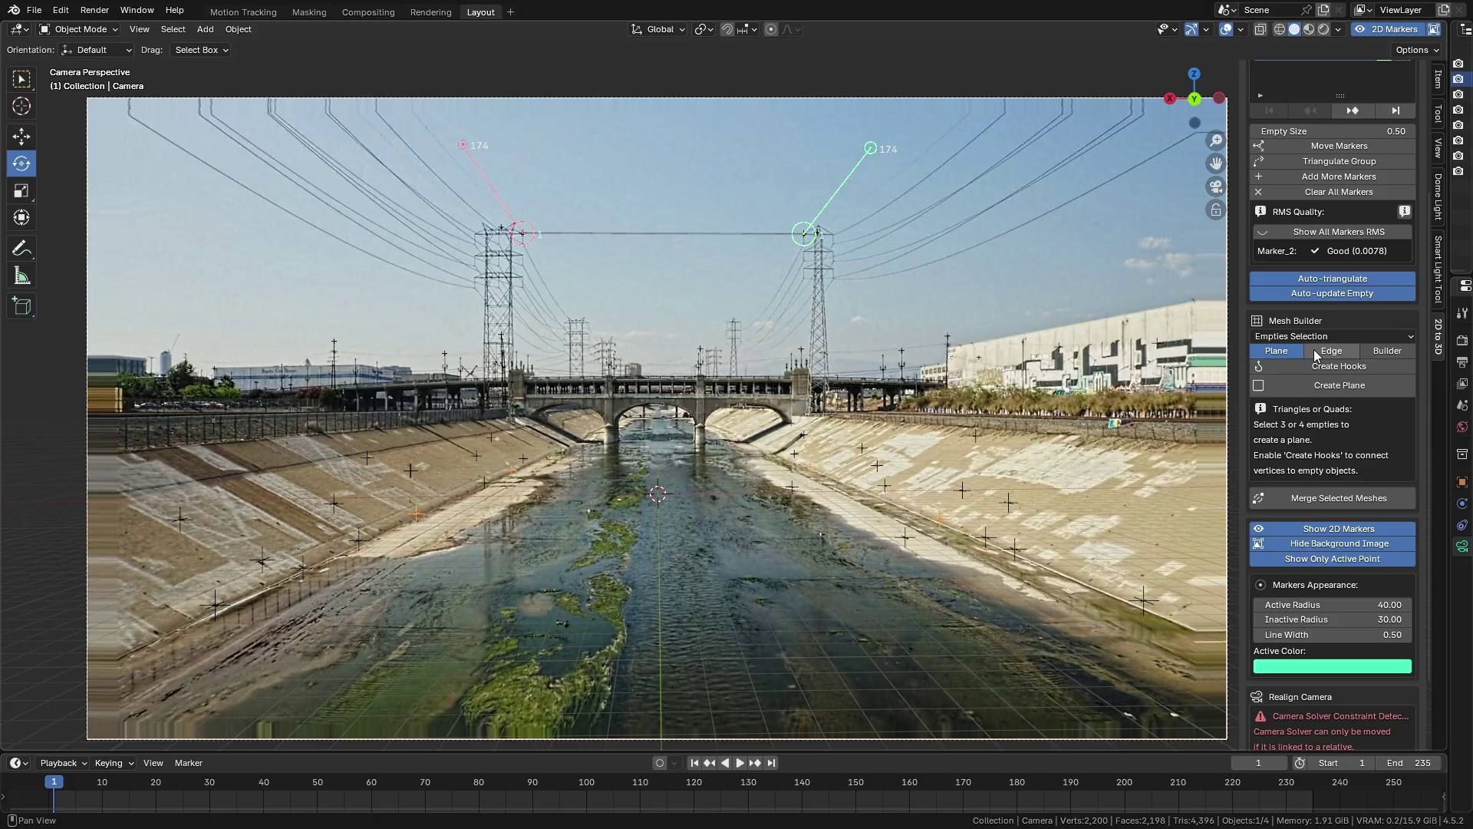
click(1302, 342)
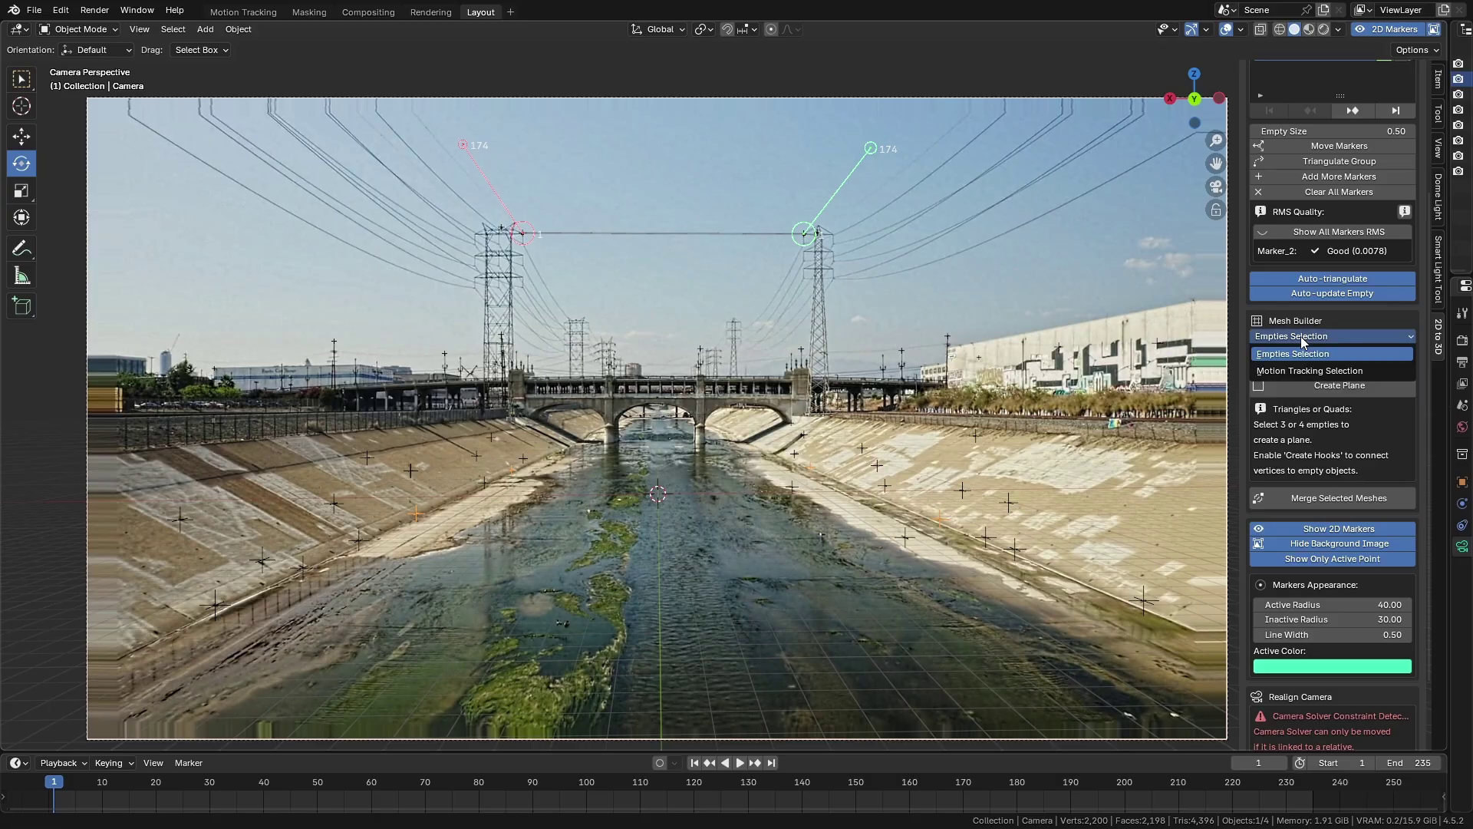
click(1310, 377)
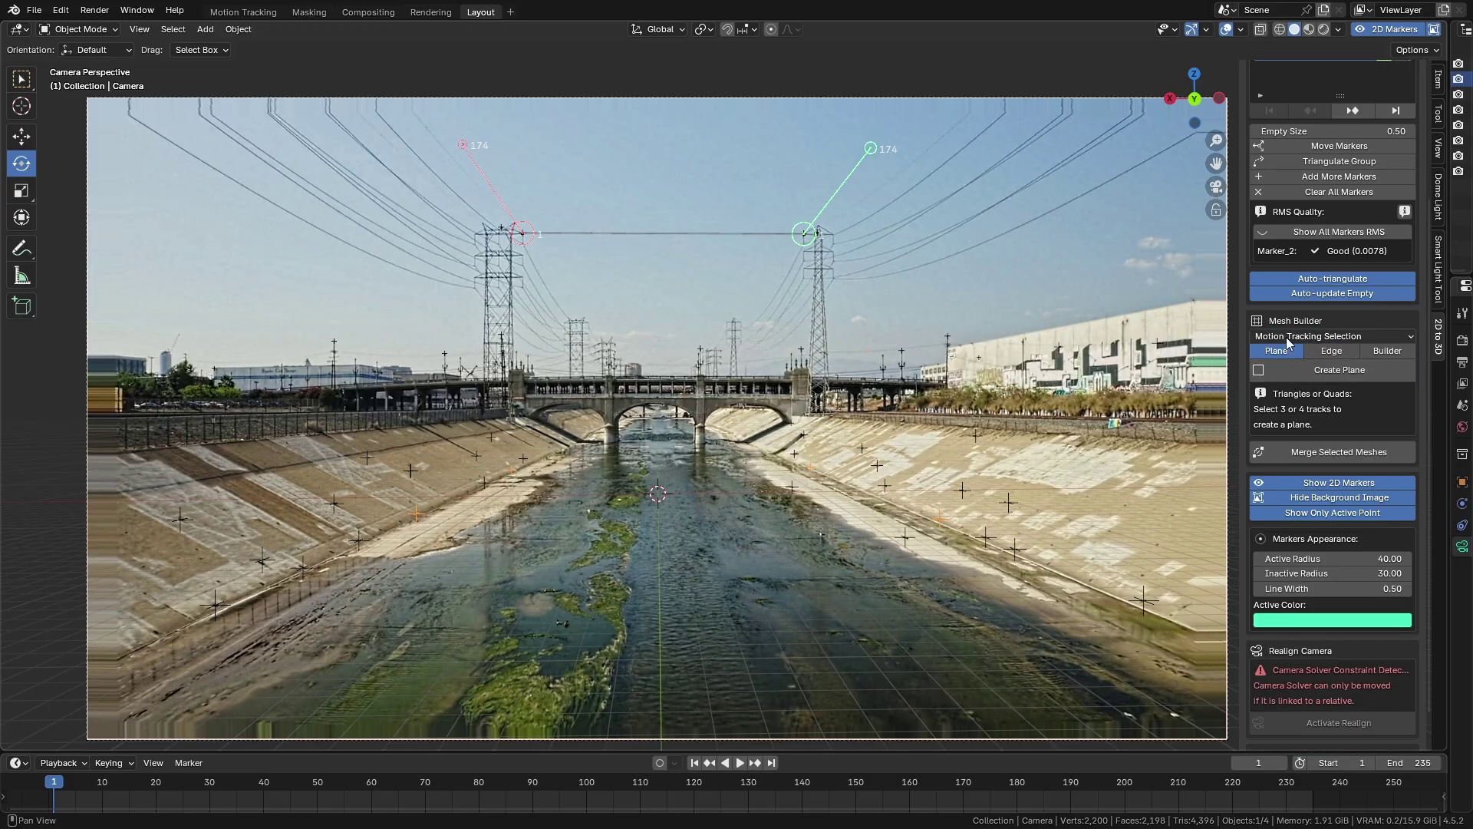
click(1326, 373)
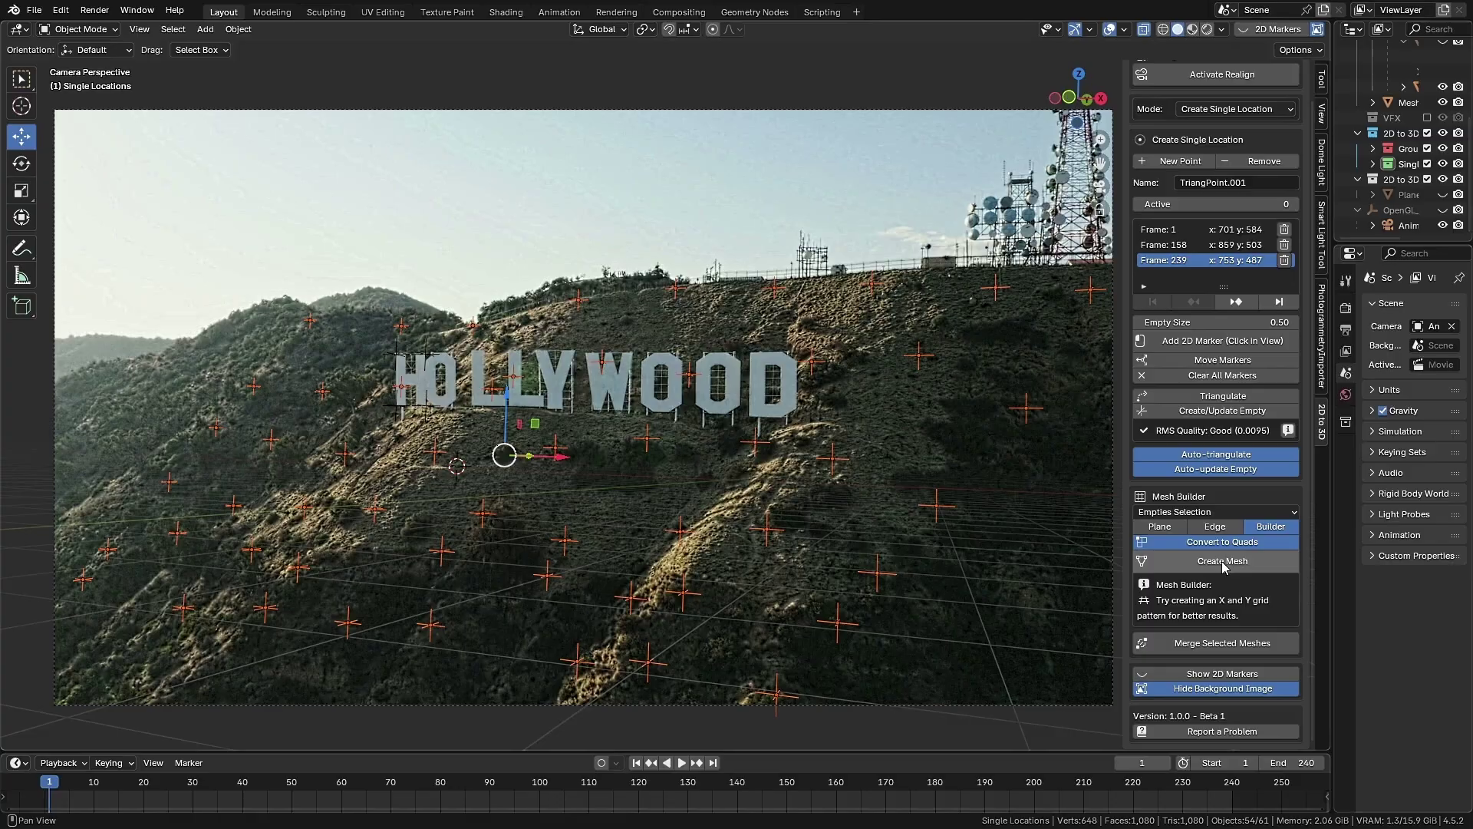
Step: Create a quad mesh from the selected hillside empties and show it see-through in the camera view
click(1222, 561)
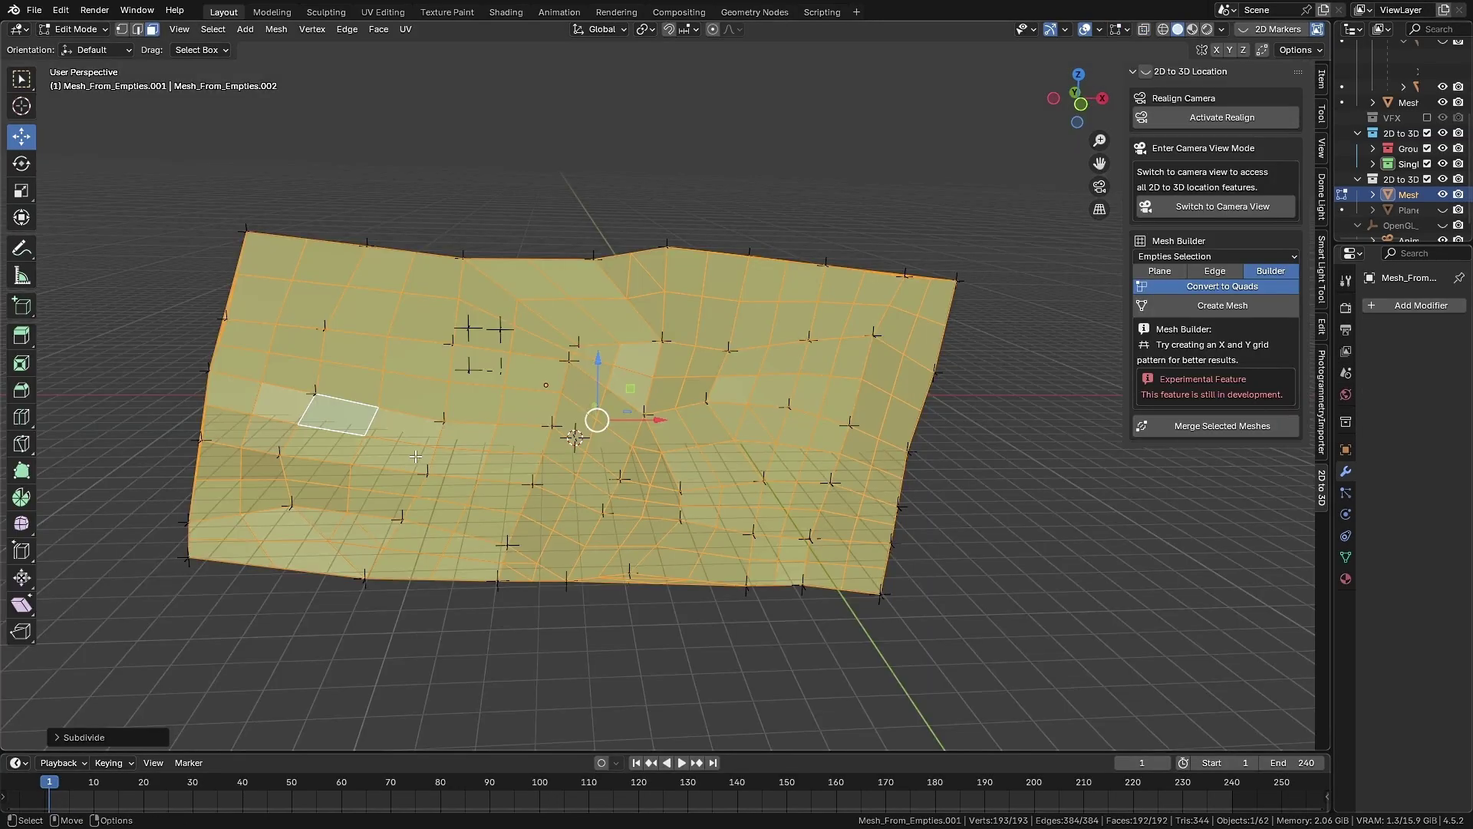
key(KP_0)
key(Tab)
key(alt+z)
Step: Play the Hollywood sign shot with the hillside mesh deselected and enable the VFX collection
key(space)
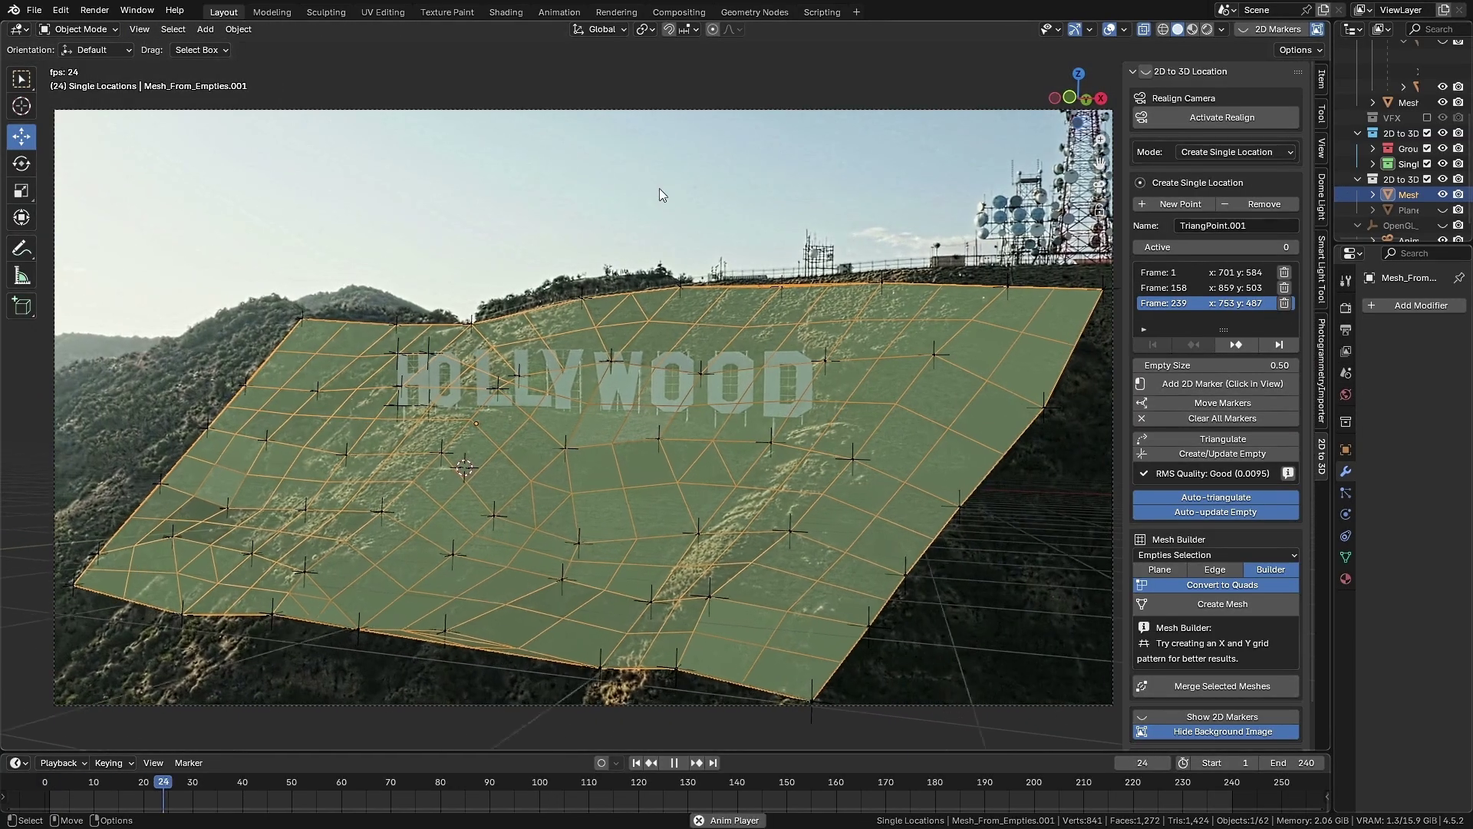
click(660, 189)
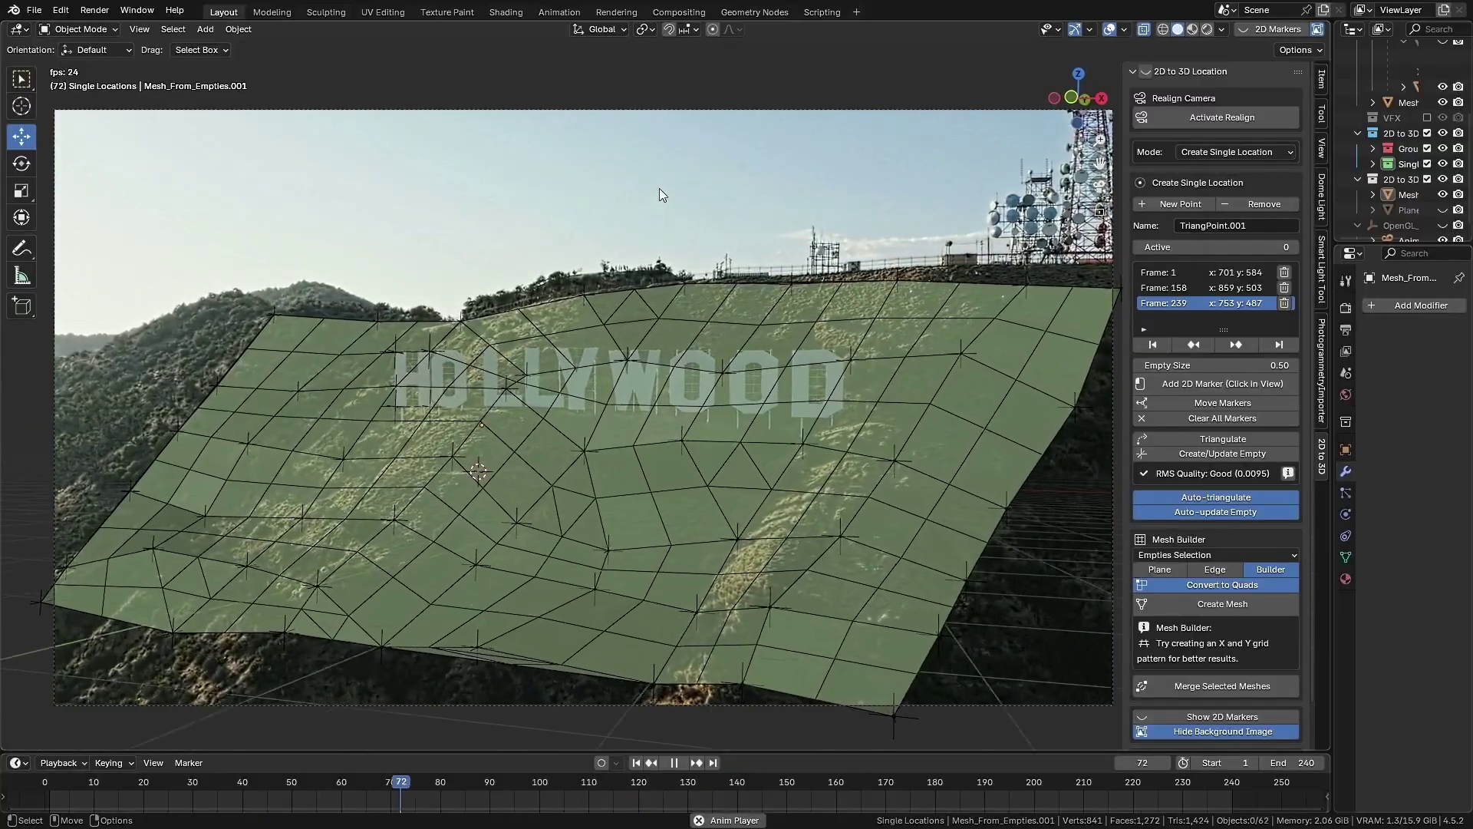
click(1426, 118)
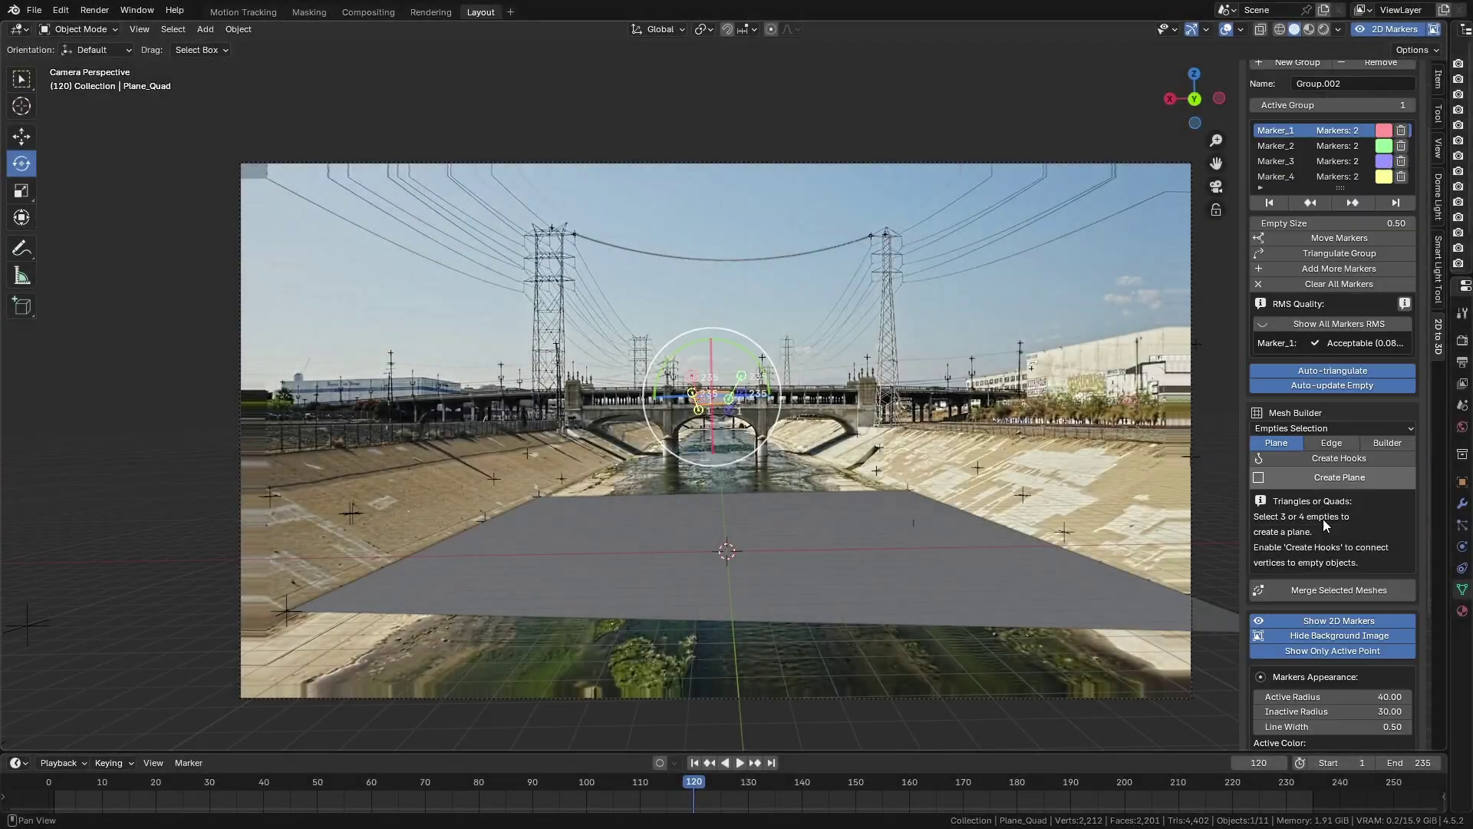
Step: Open the add-on's problem report instructions and copy the support email address
scroll(1325, 524, down, 5)
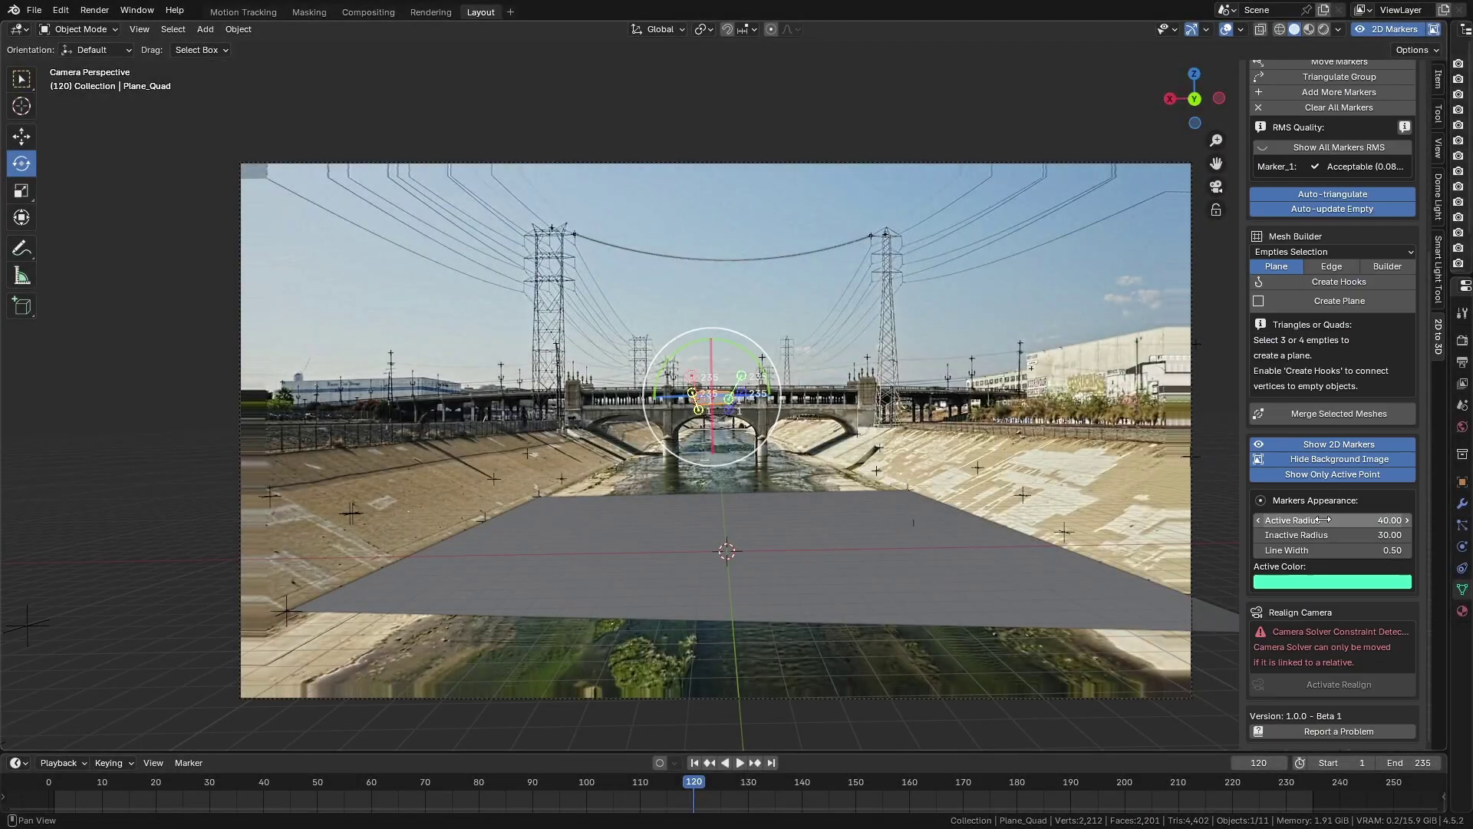
click(1347, 731)
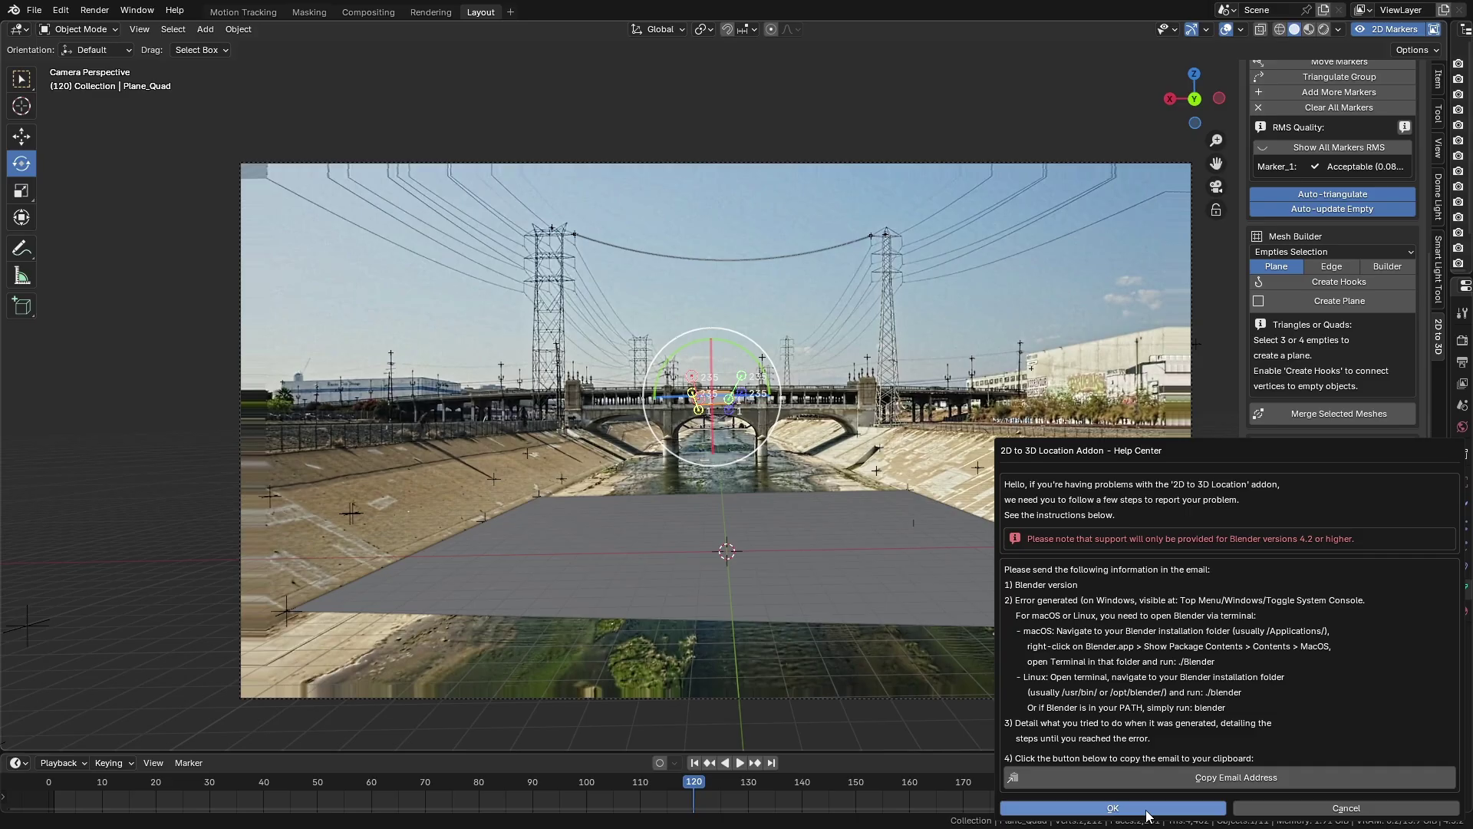
click(1248, 778)
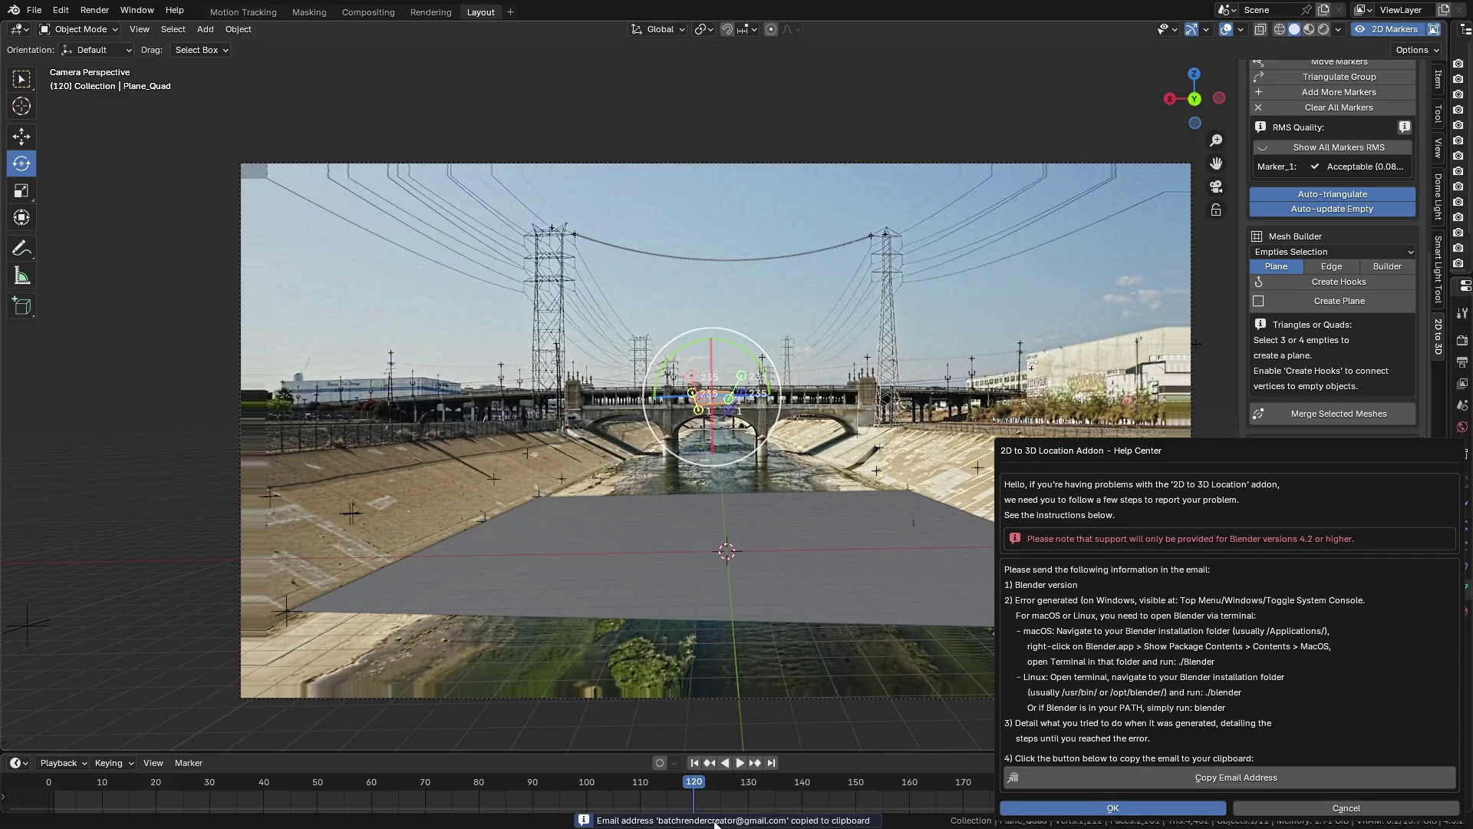